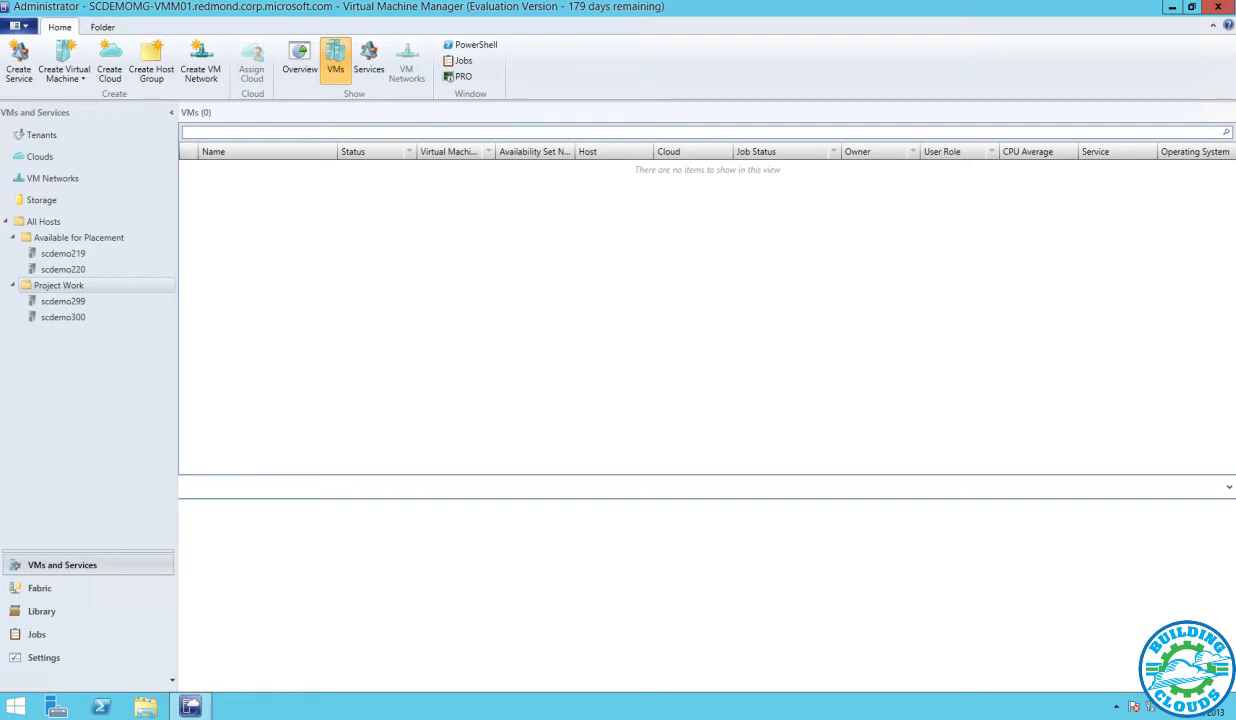
# Restore DC01.Contoso.com to the Promotion checkpoint from its Checkpoints properties page
pyautogui.click(75, 238)
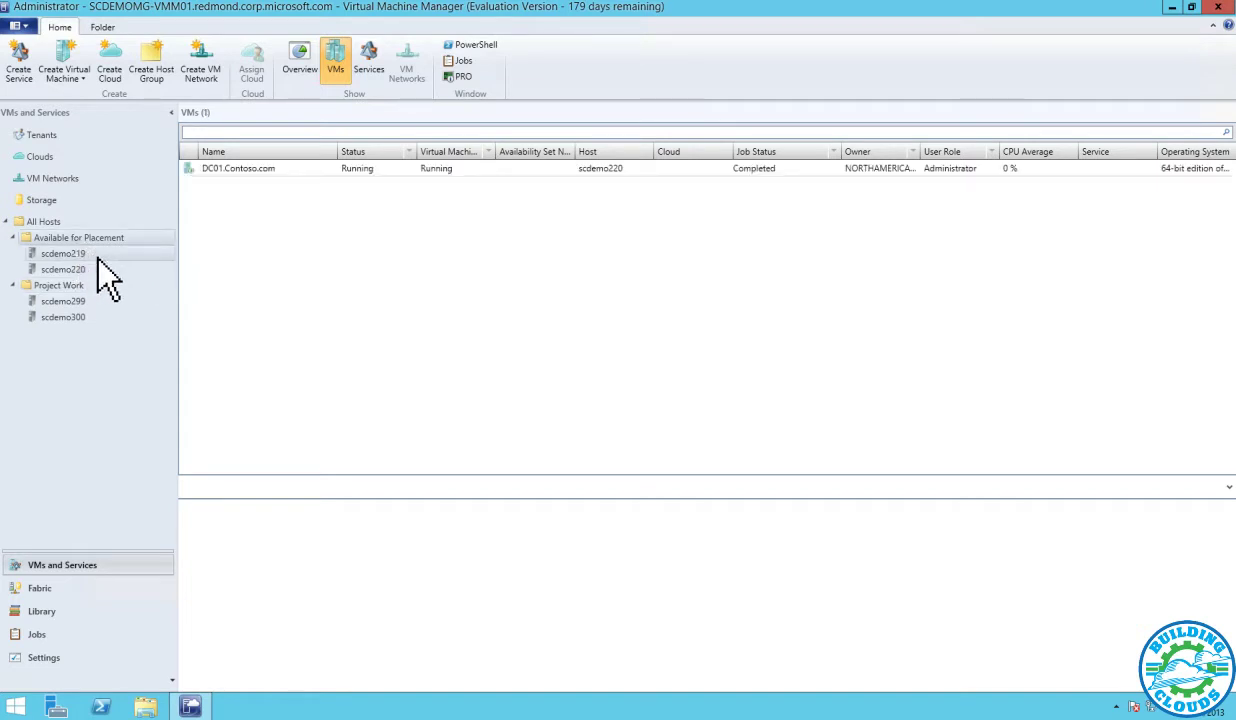
pyautogui.rightClick(254, 170)
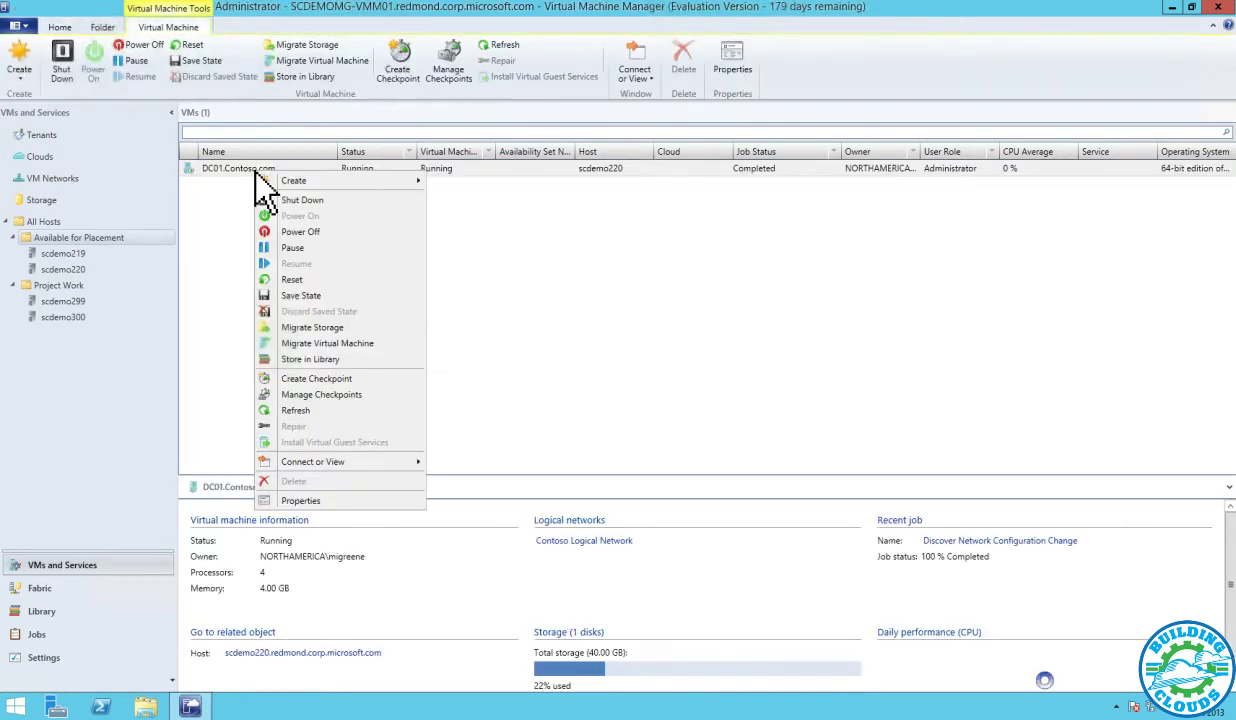
pyautogui.click(300, 500)
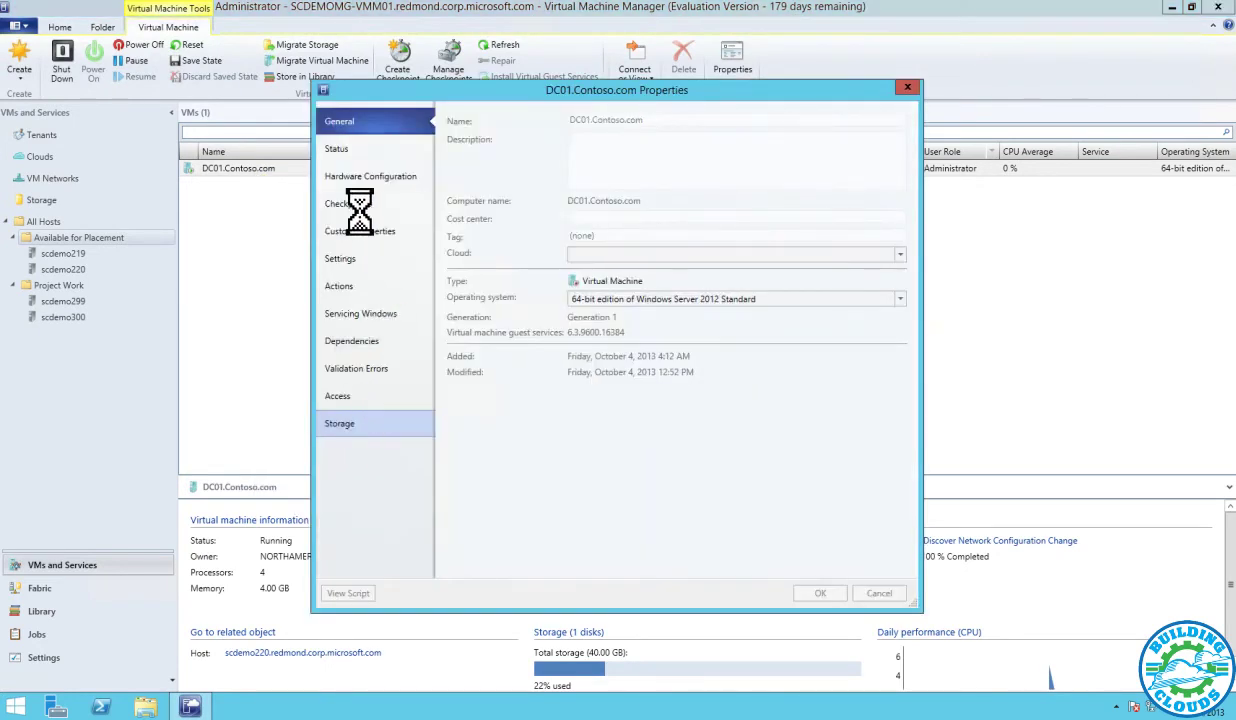
pyautogui.click(358, 207)
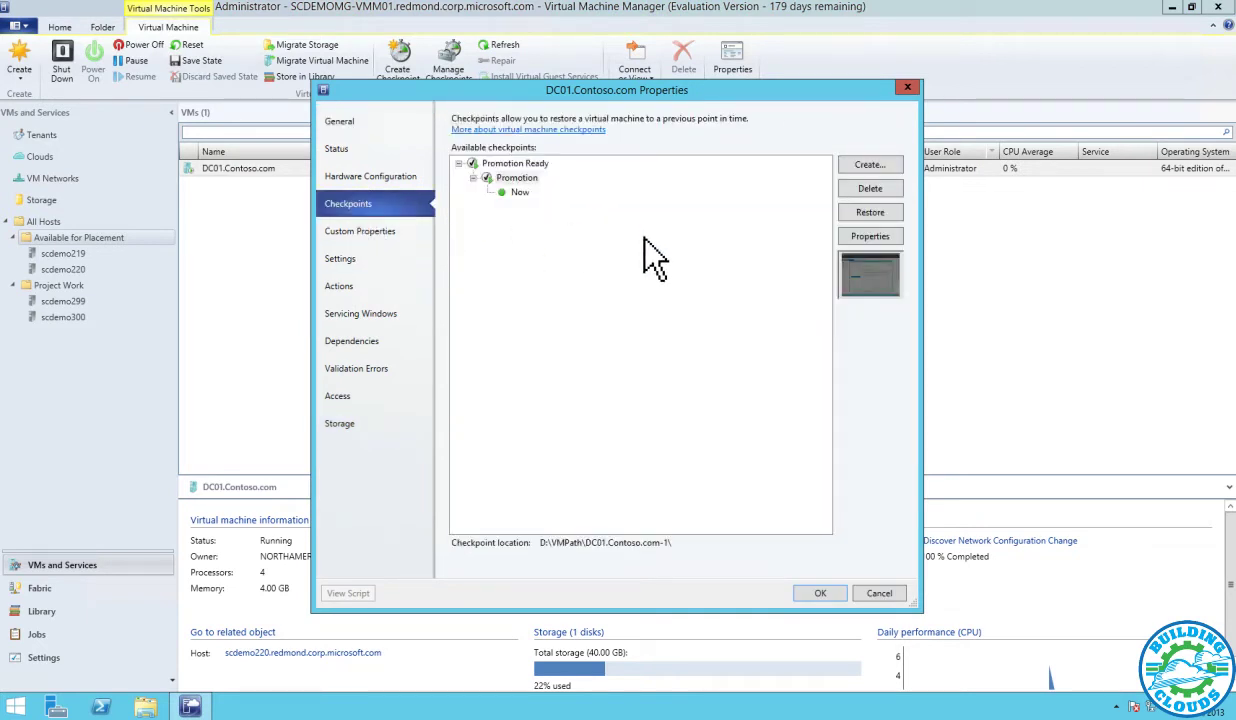
pyautogui.click(862, 212)
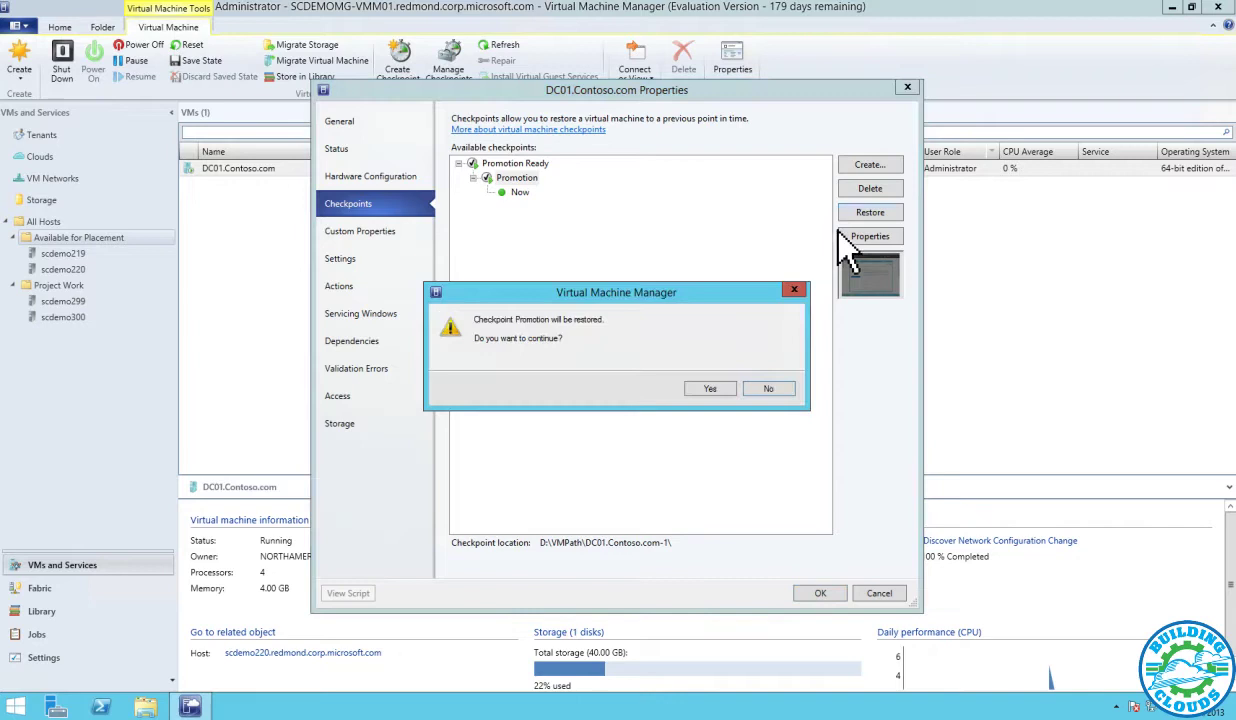
pyautogui.click(711, 390)
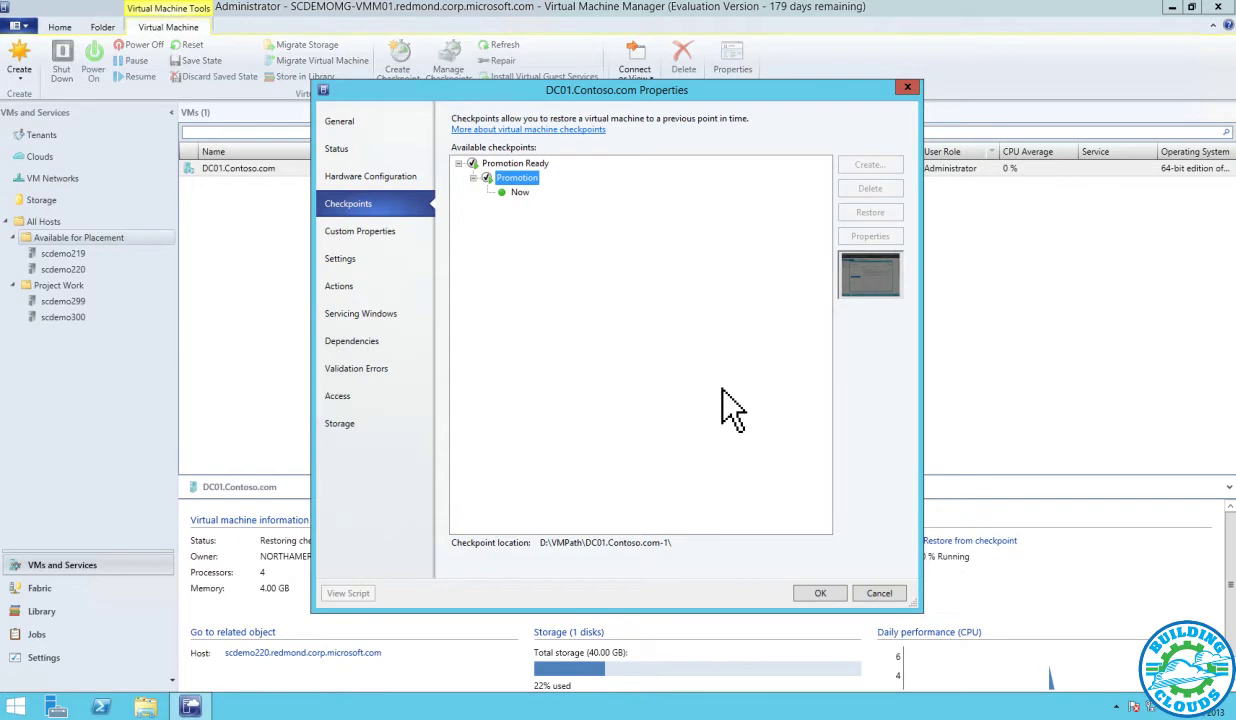
pyautogui.click(907, 90)
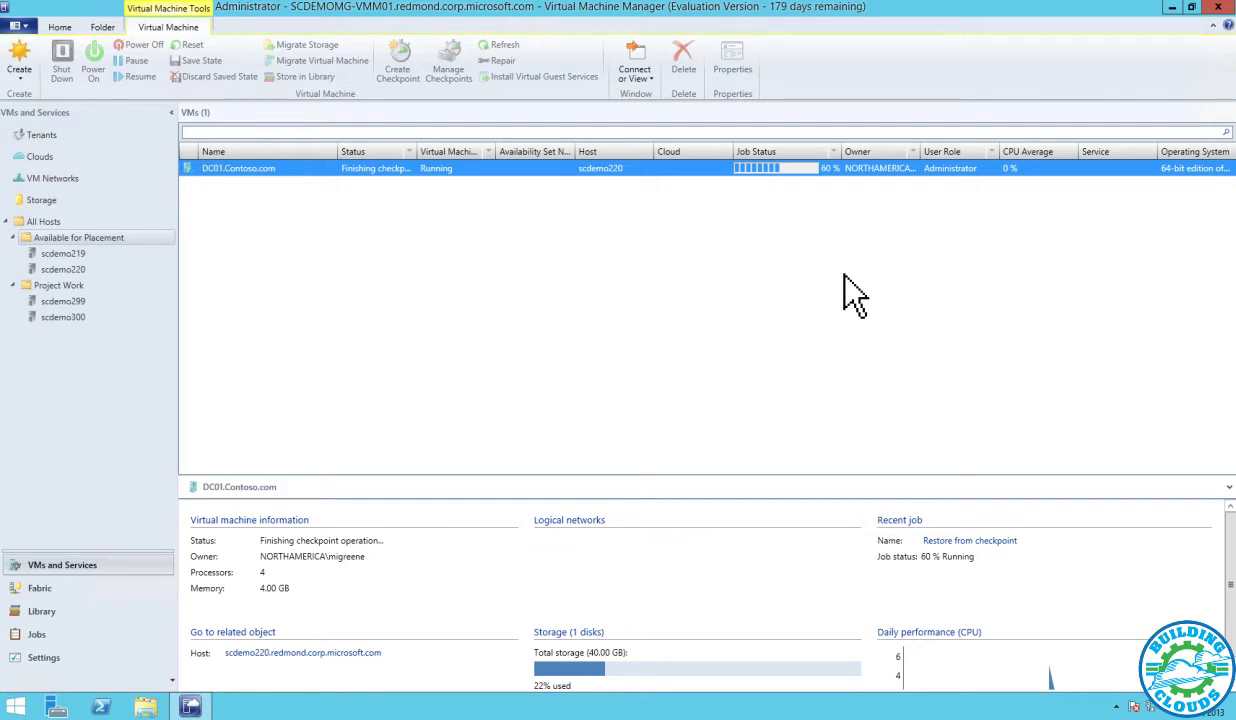
pyautogui.click(60, 586)
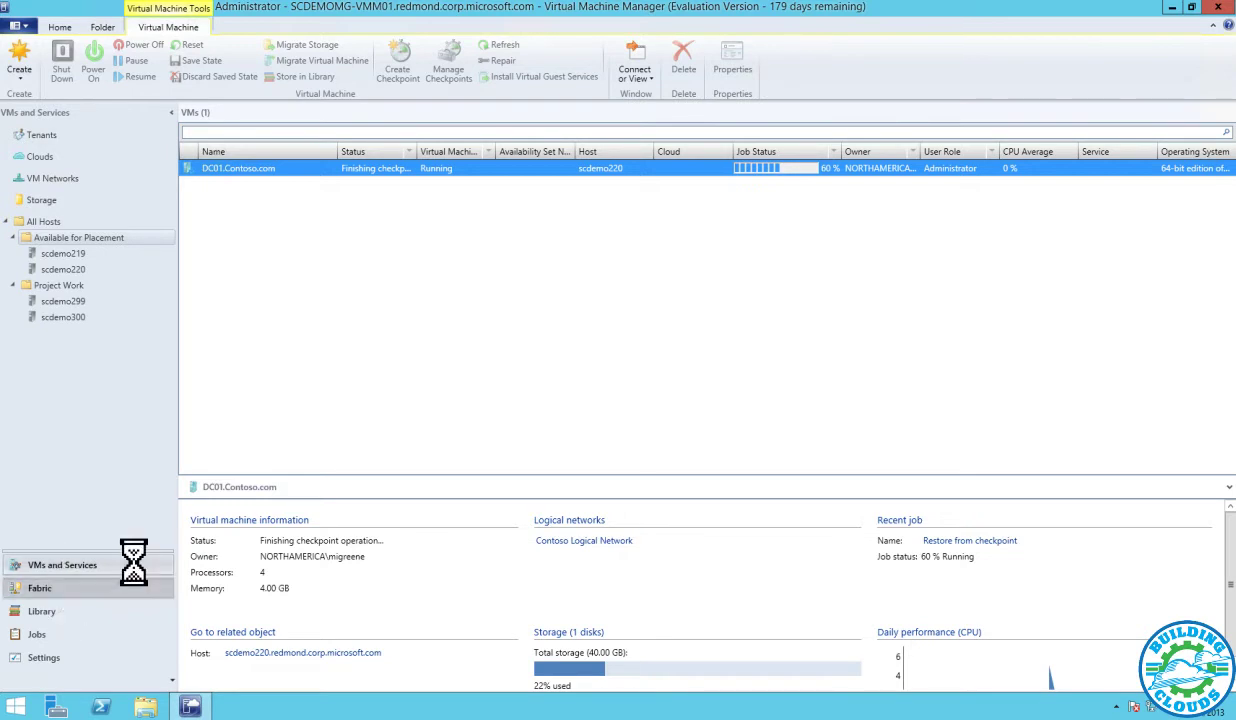
# Review the Contoso Logical Network, its 192.168.0.100-199 IP pool and network site settings
pyautogui.click(100, 316)
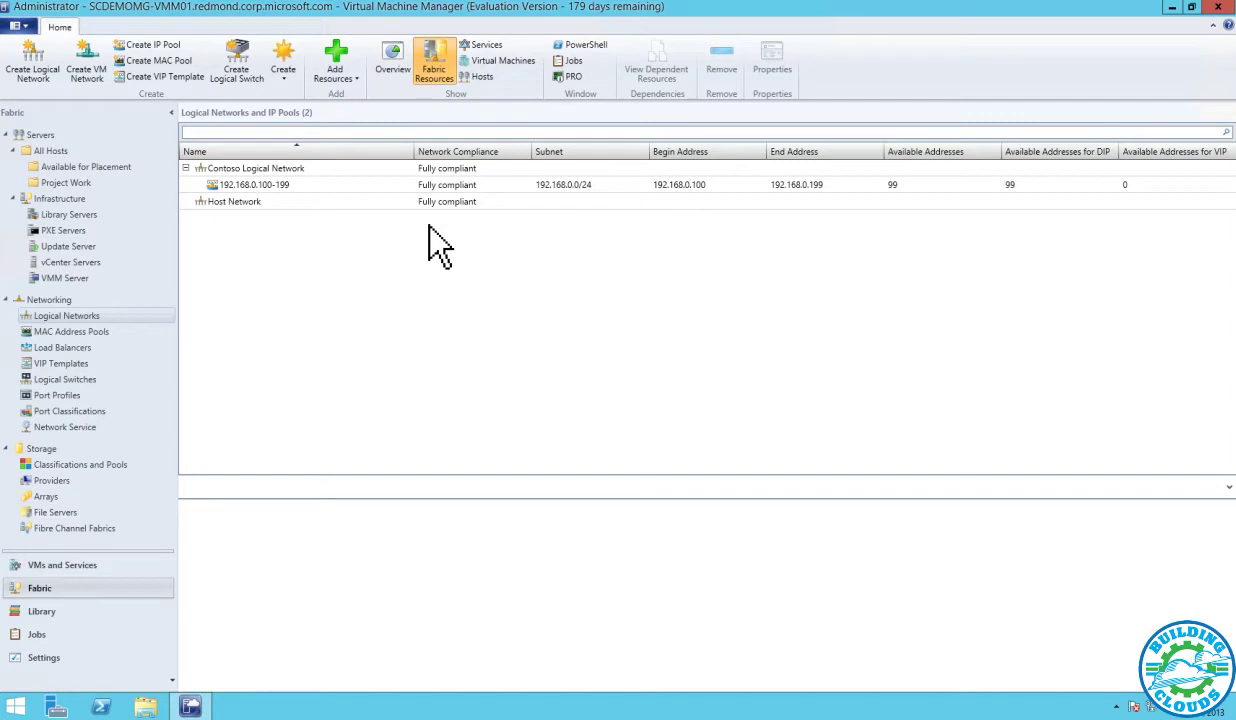
pyautogui.click(240, 203)
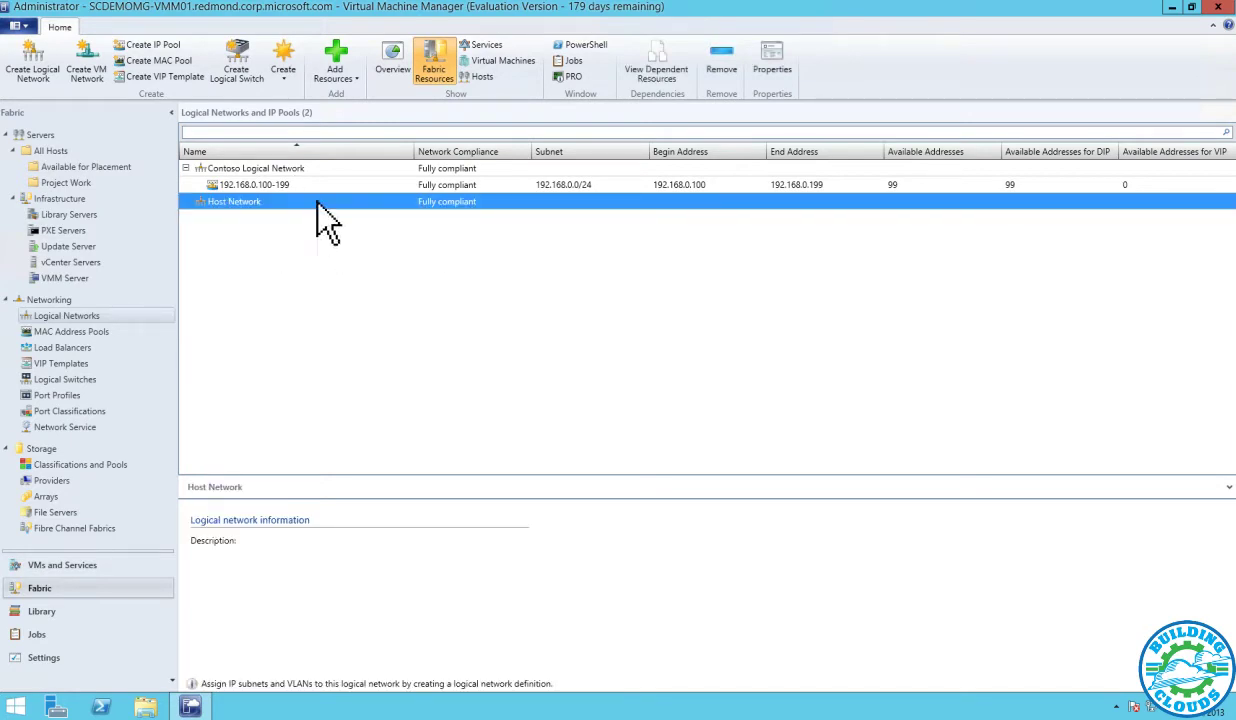
pyautogui.click(260, 168)
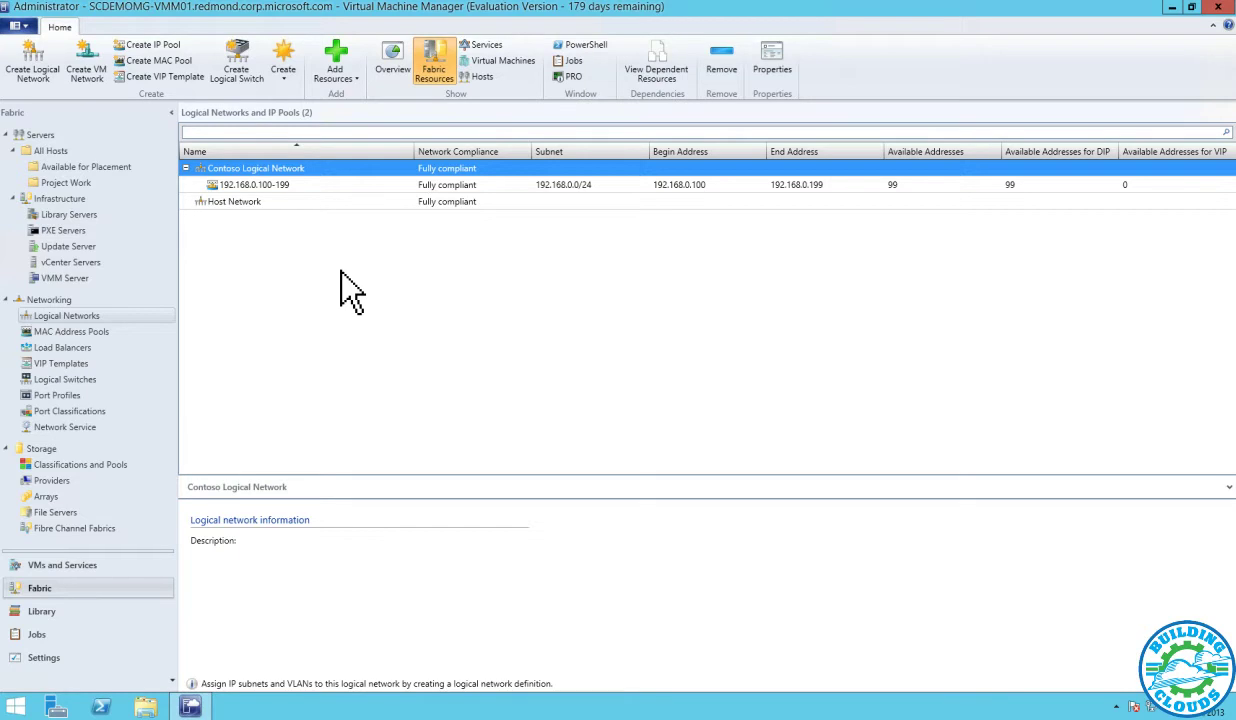
pyautogui.click(290, 185)
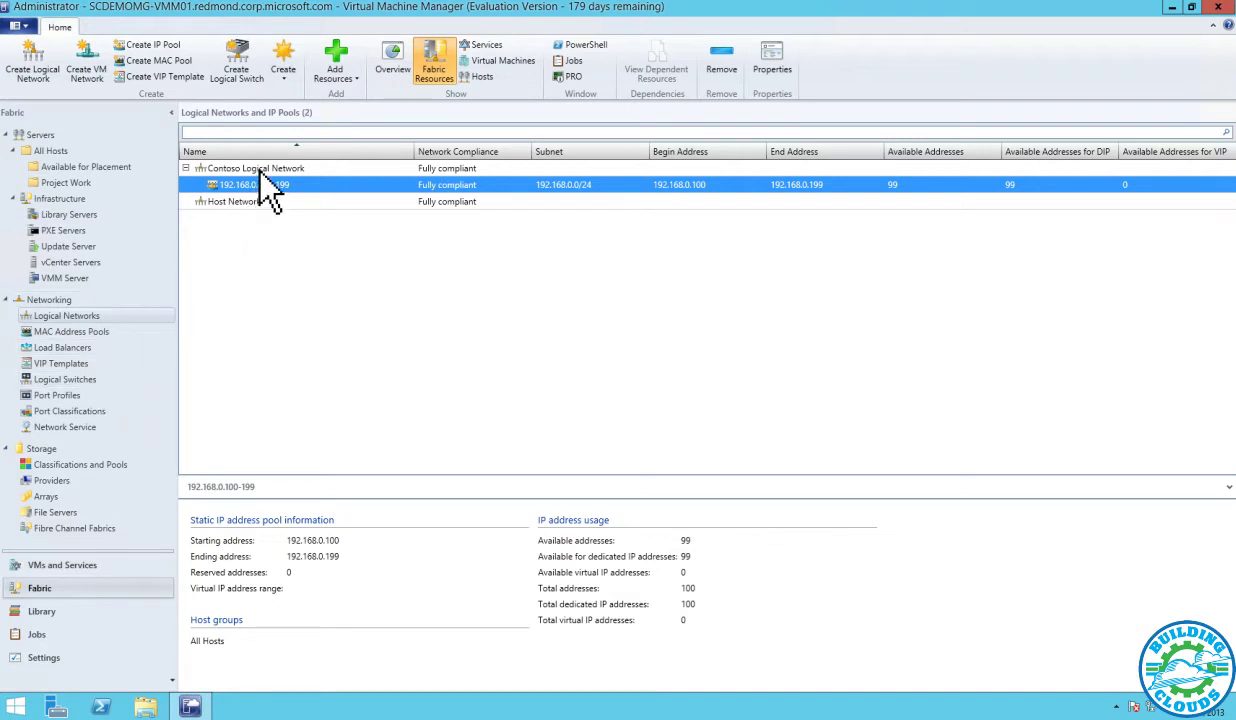
pyautogui.rightClick(259, 169)
pyautogui.click(300, 245)
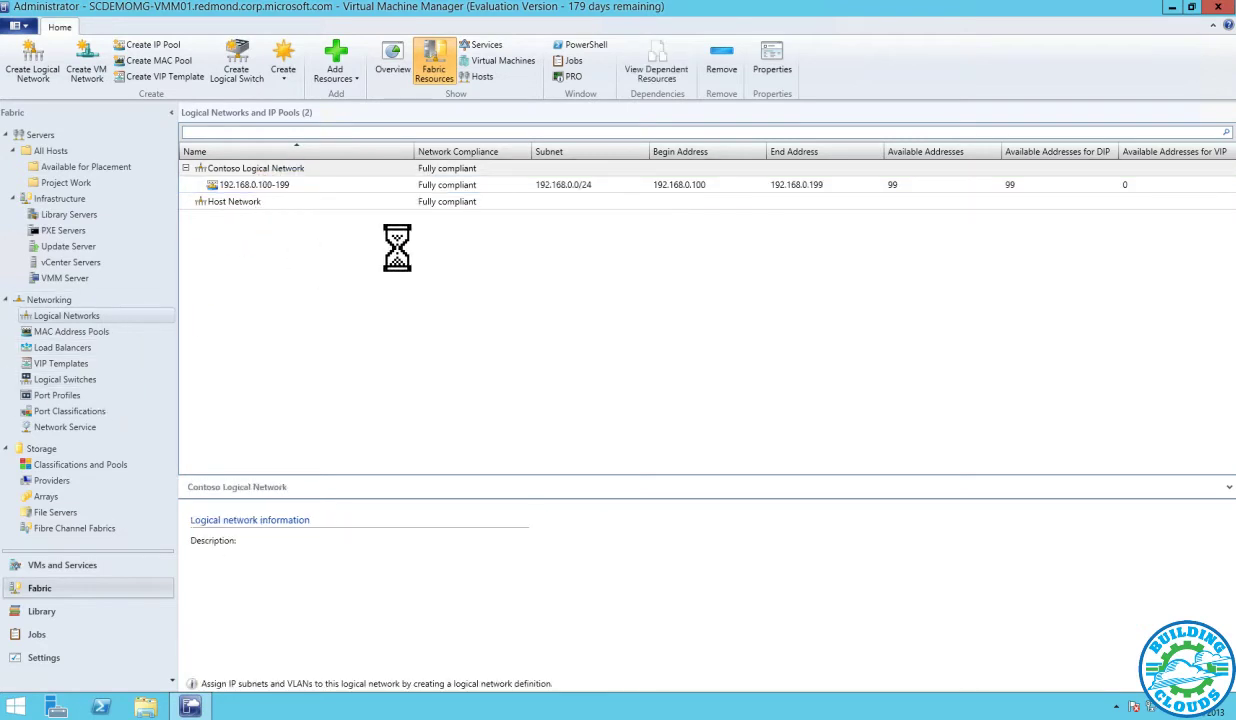
pyautogui.click(400, 207)
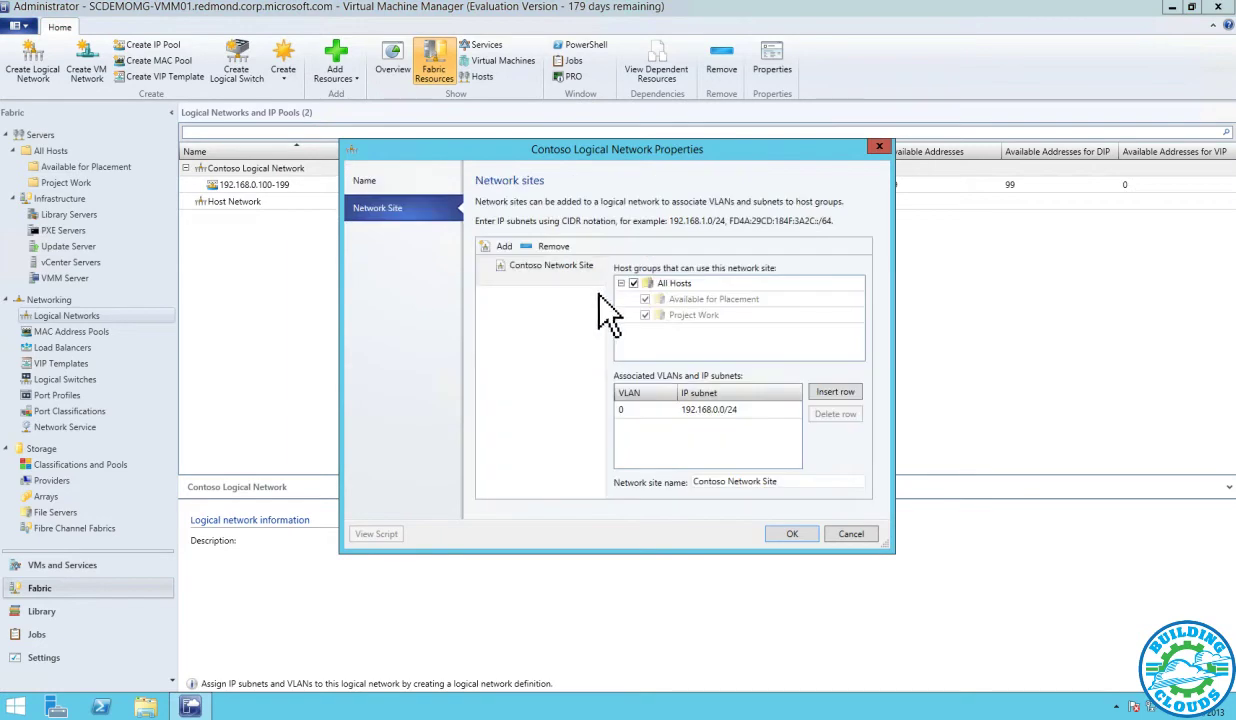
pyautogui.click(852, 533)
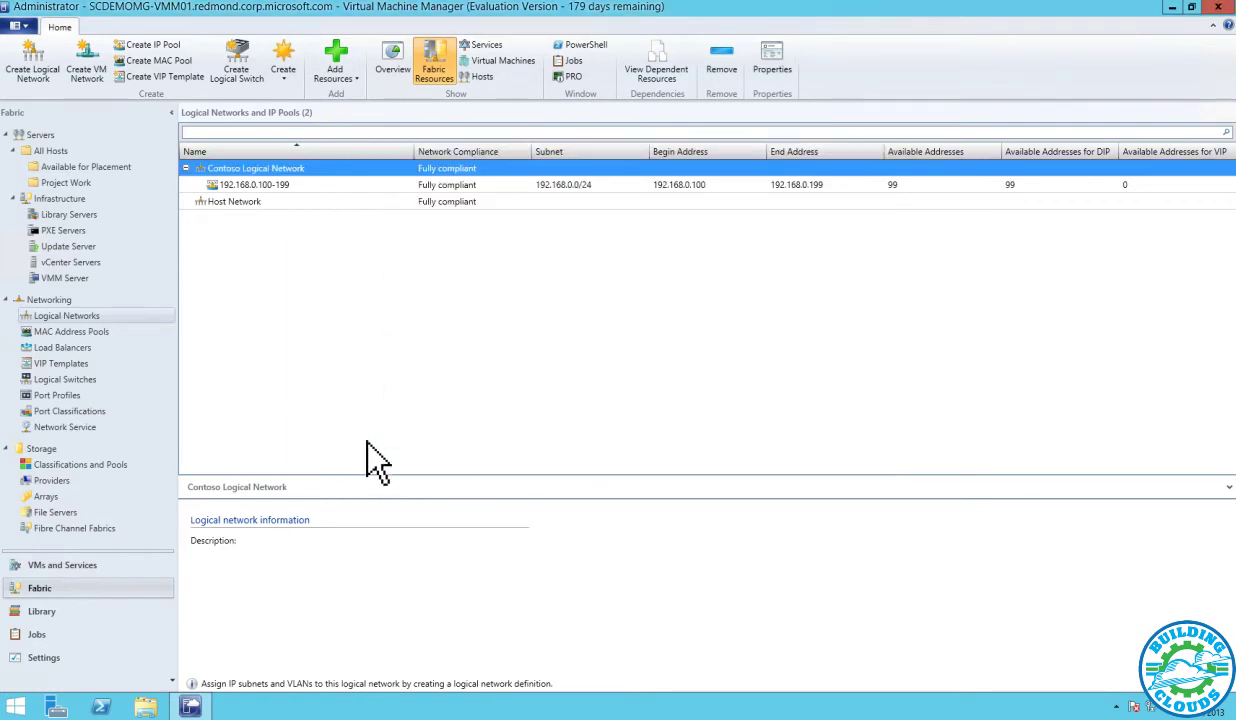
# Review the Contoso Logical Switch's uplink and virtual port classification settings without changes
pyautogui.click(90, 380)
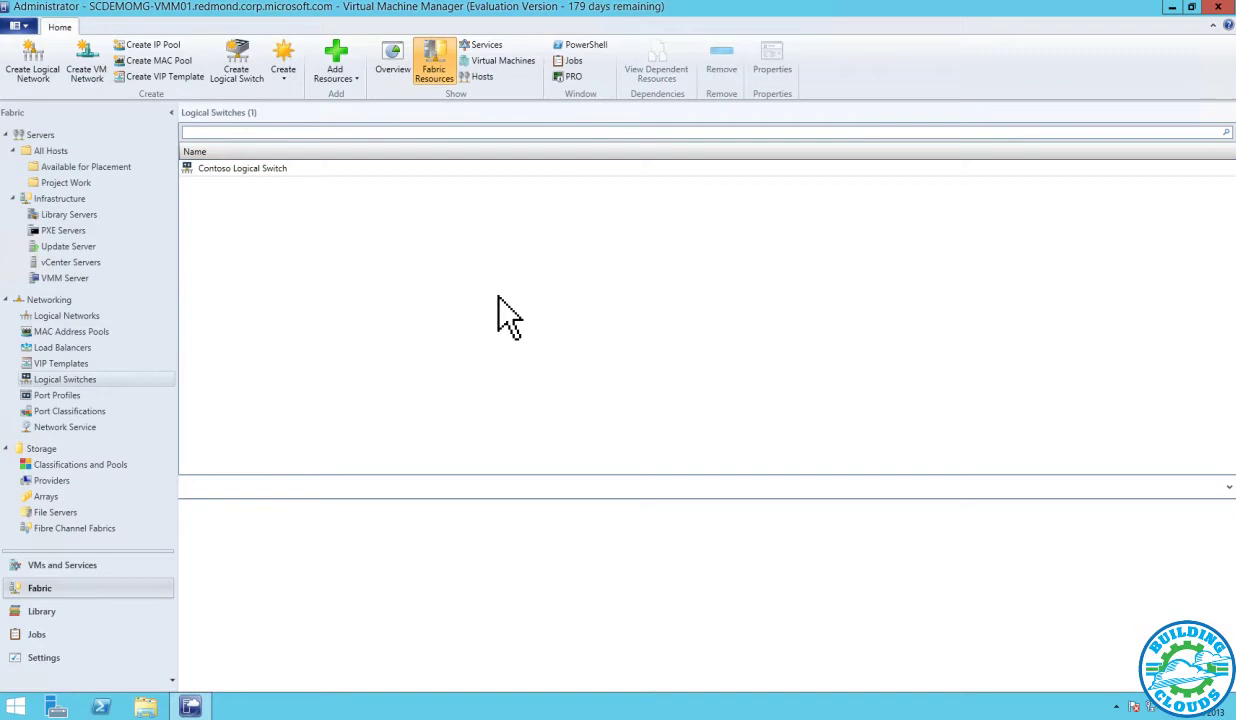
pyautogui.rightClick(270, 161)
pyautogui.click(375, 215)
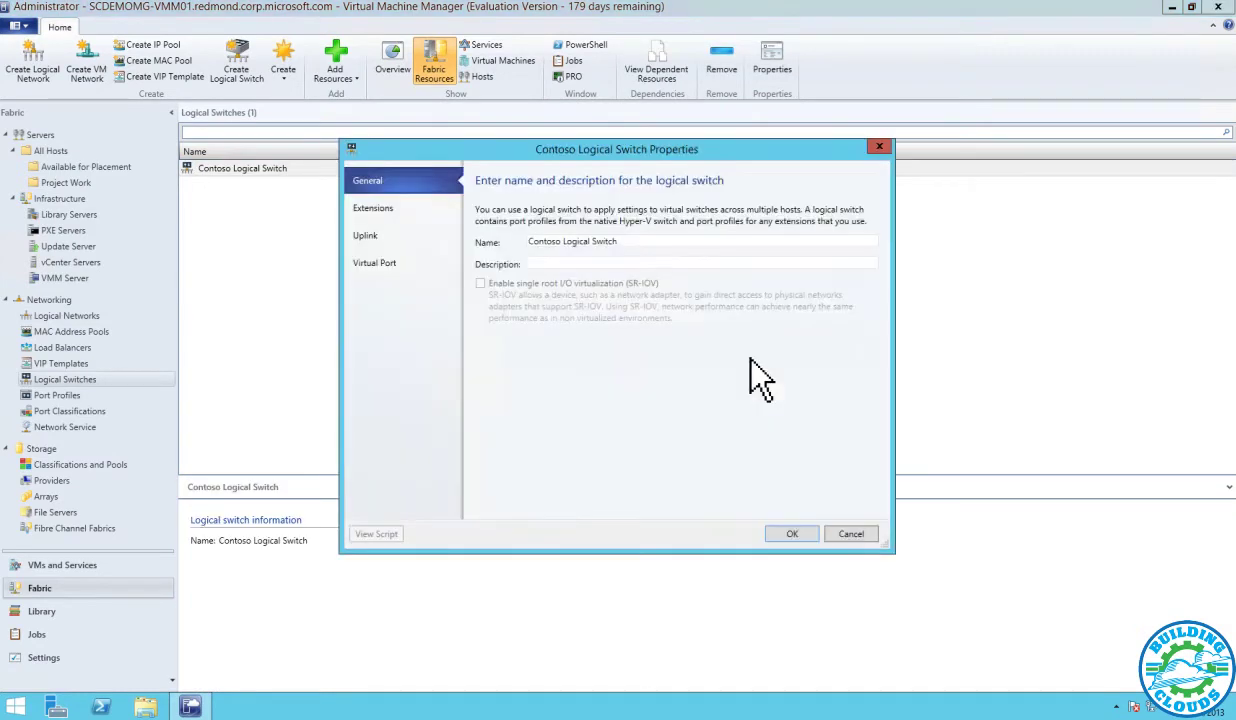
pyautogui.click(387, 238)
pyautogui.click(393, 264)
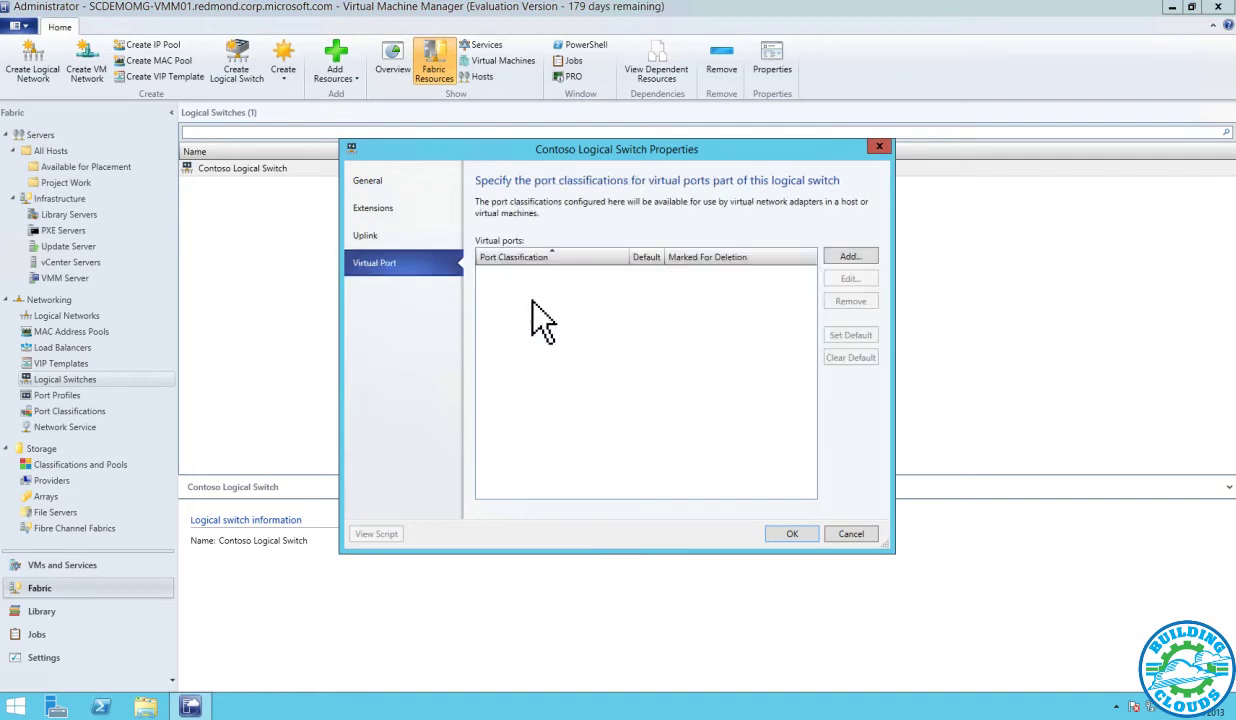
pyautogui.click(851, 533)
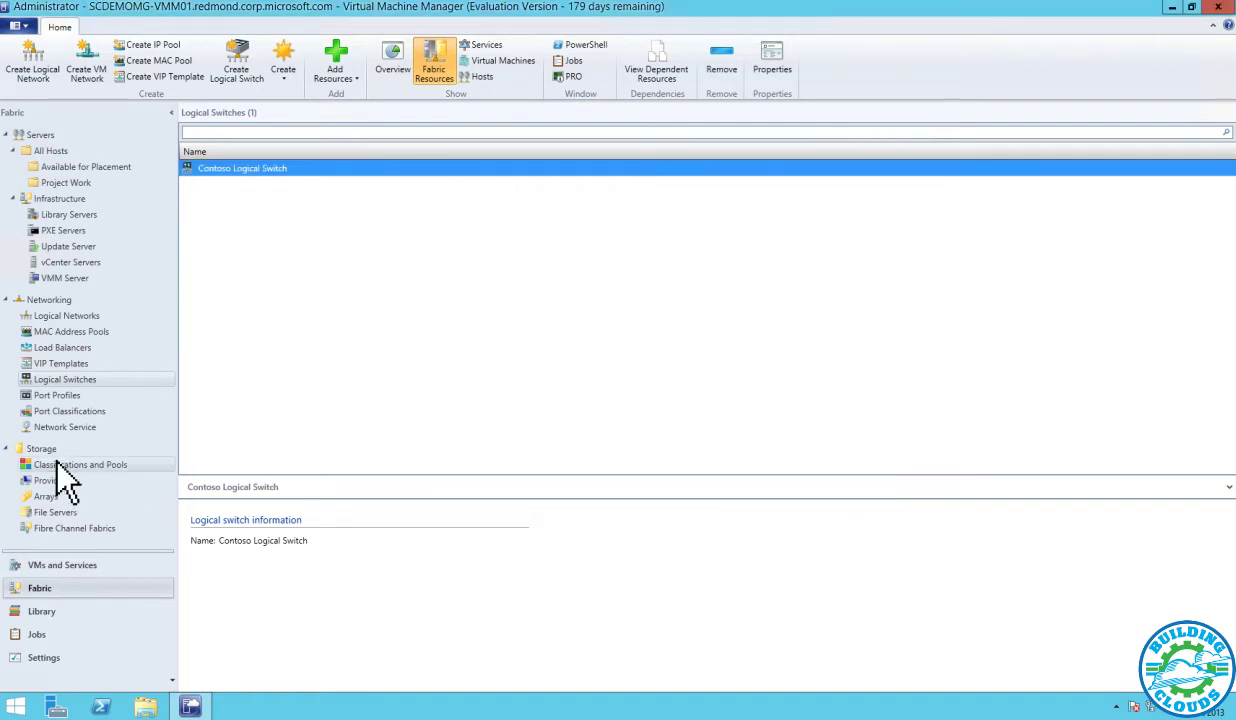
pyautogui.click(84, 565)
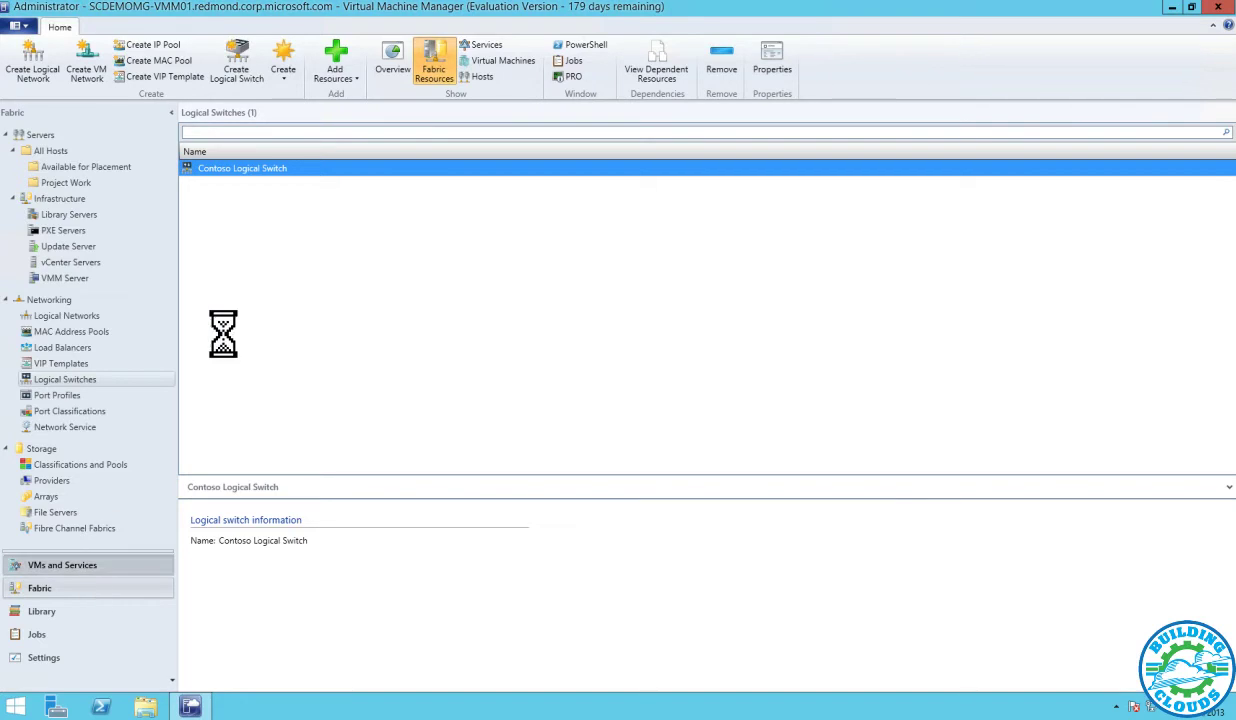
# Inspect the Contoso VM Network properties, then browse the library's VHDs folder
pyautogui.click(60, 178)
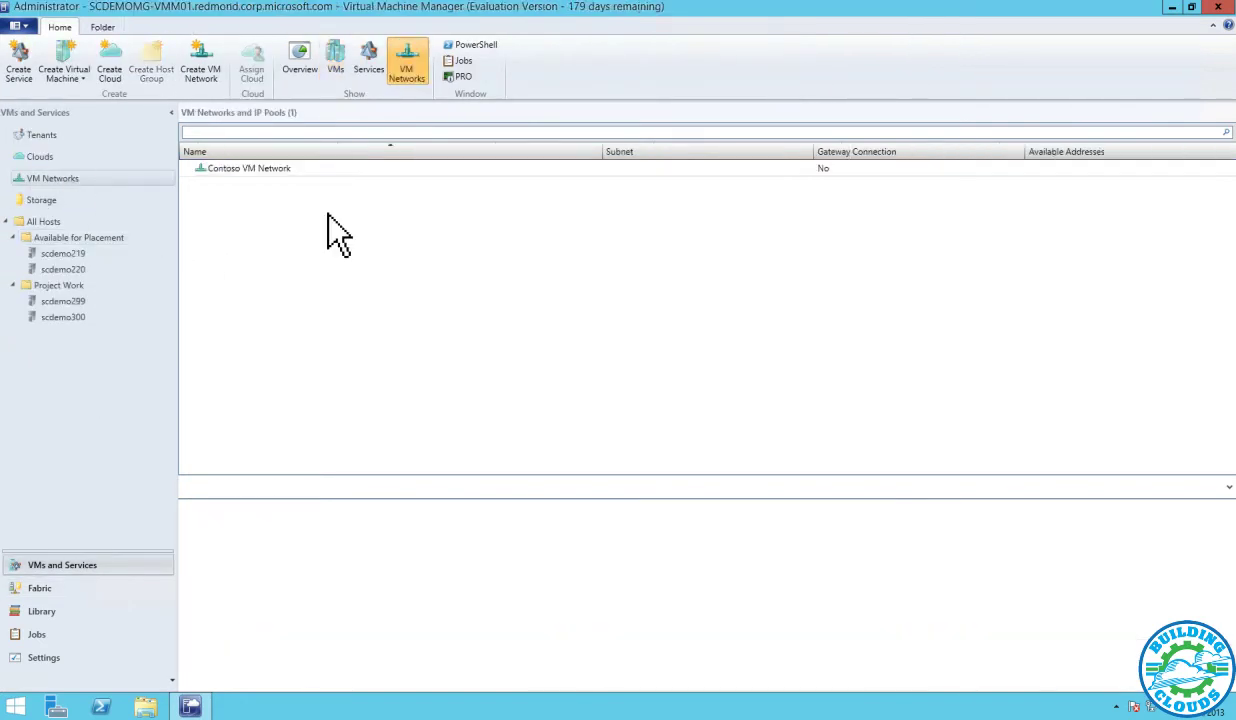
pyautogui.click(282, 168)
pyautogui.rightClick(283, 170)
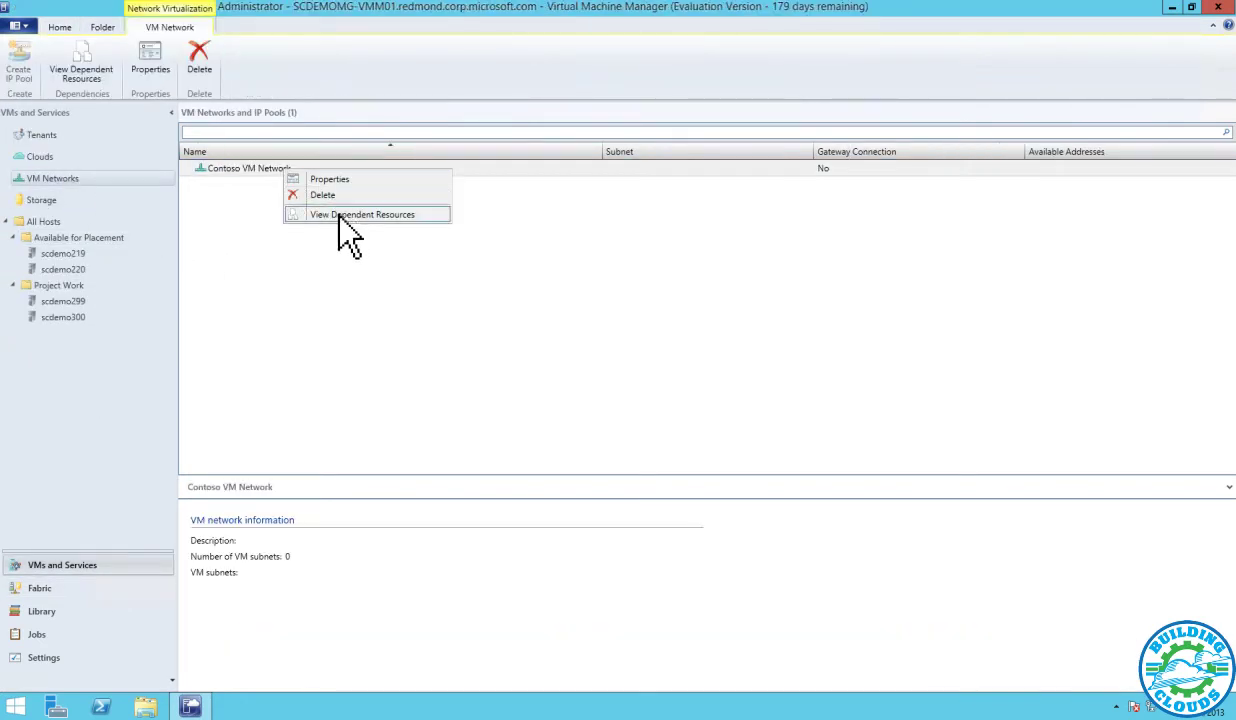
pyautogui.click(335, 180)
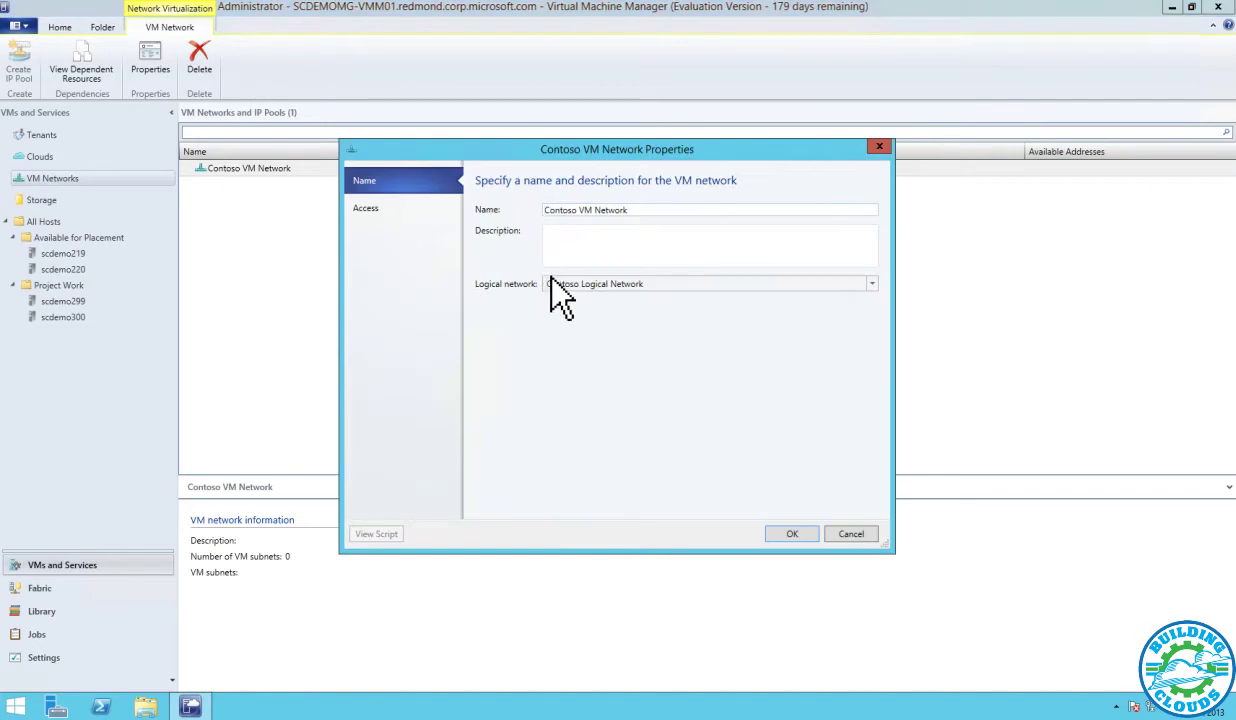
pyautogui.click(862, 536)
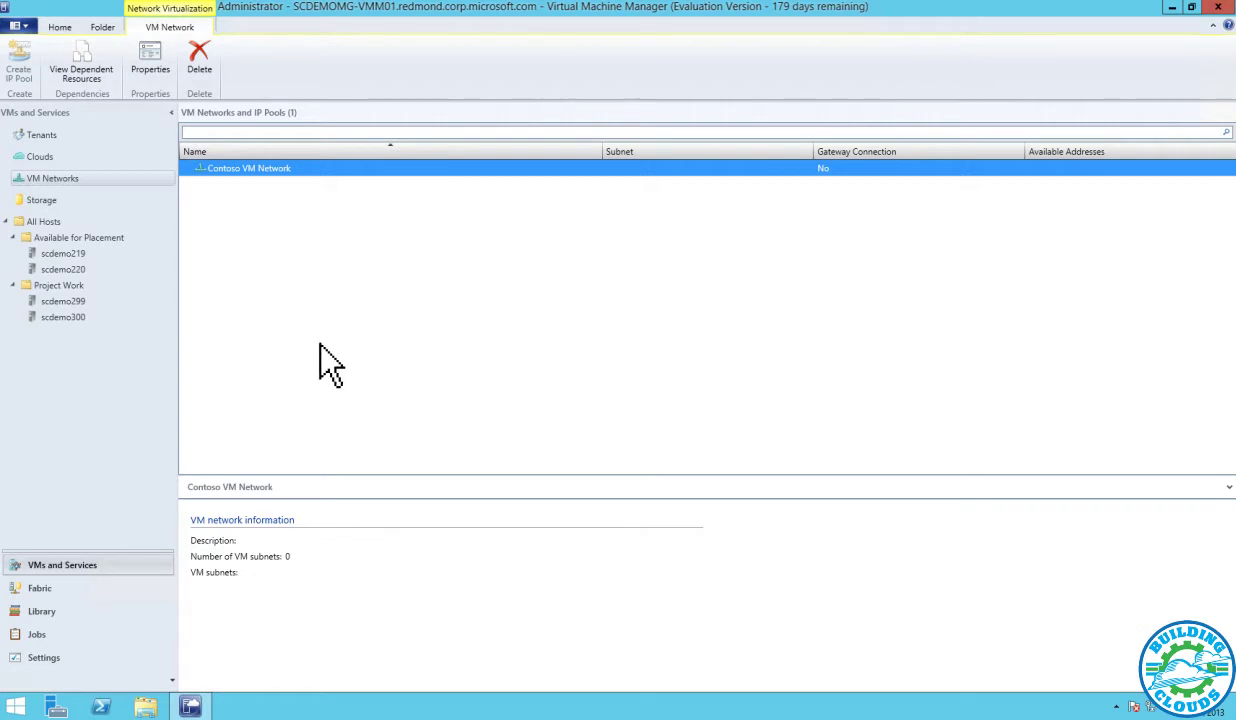
pyautogui.click(62, 612)
pyautogui.click(150, 370)
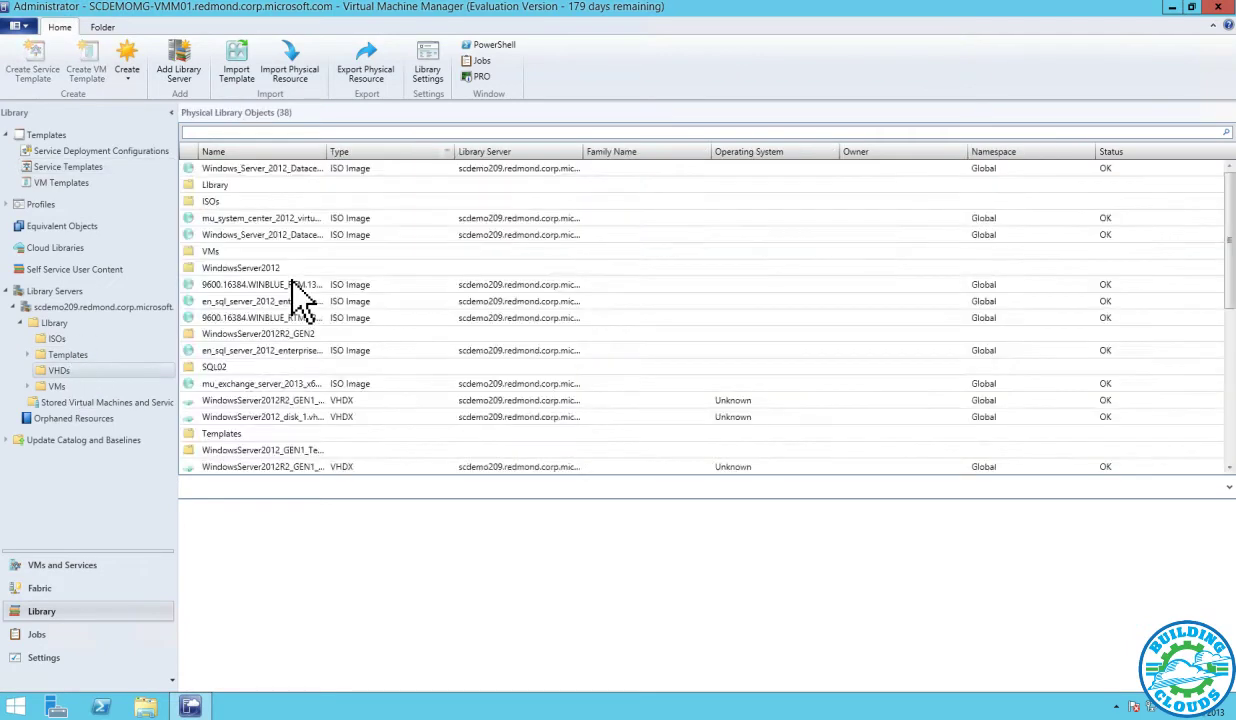
# Open the file location of Data.vhdx from the VHDs library folder
pyautogui.click(233, 170)
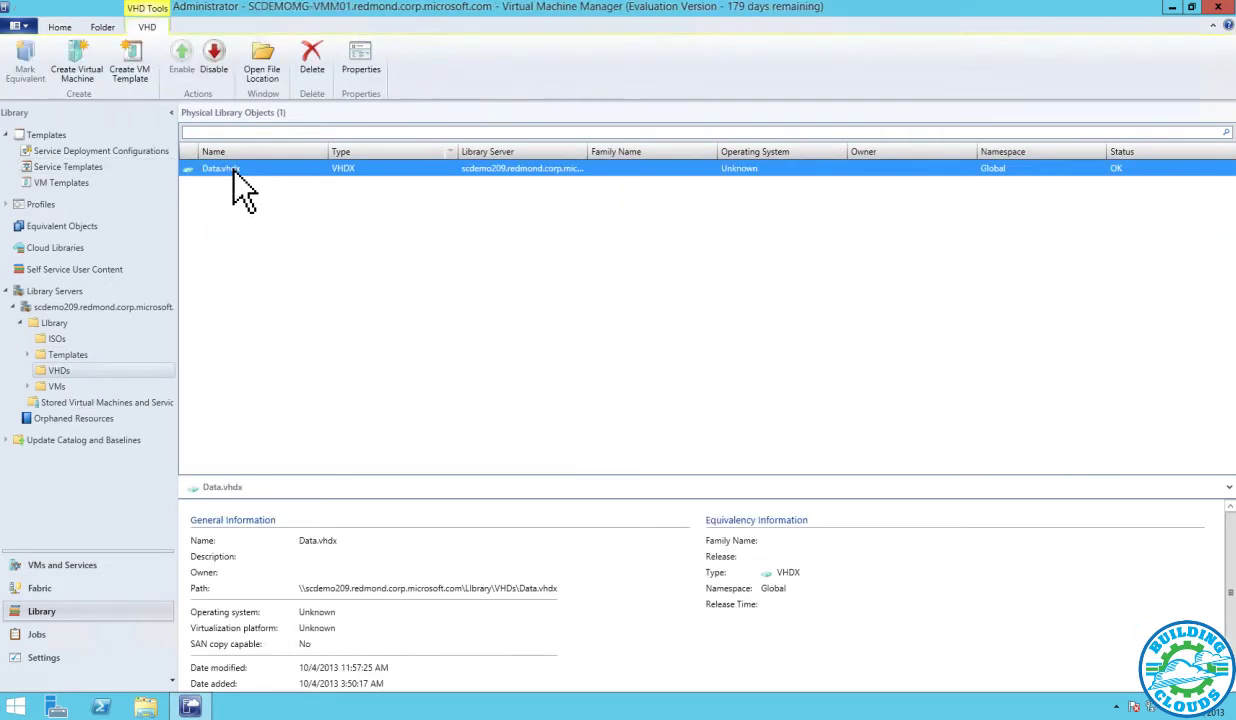
pyautogui.rightClick(233, 170)
pyautogui.click(362, 270)
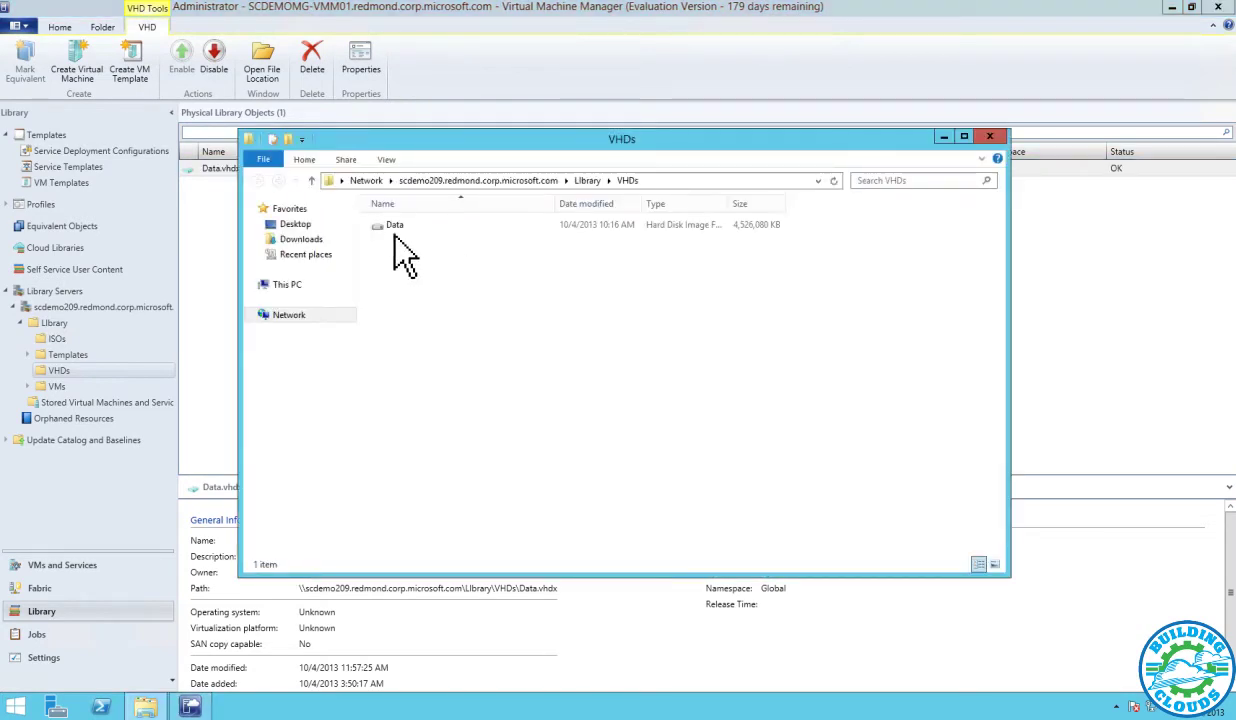
# Browse the UCMA, FilterPack and Exchange2013CU2\Updates folders on drive F:, checking KB2874216
pyautogui.click(380, 224)
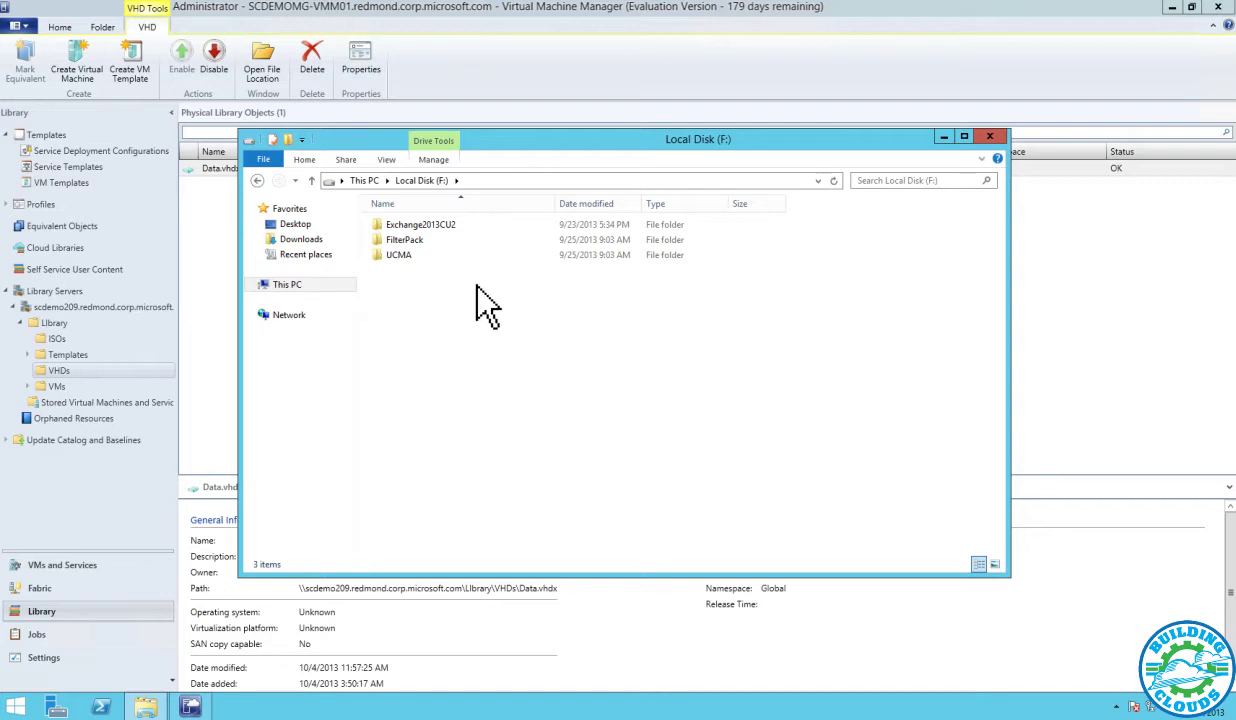
pyautogui.doubleClick(399, 254)
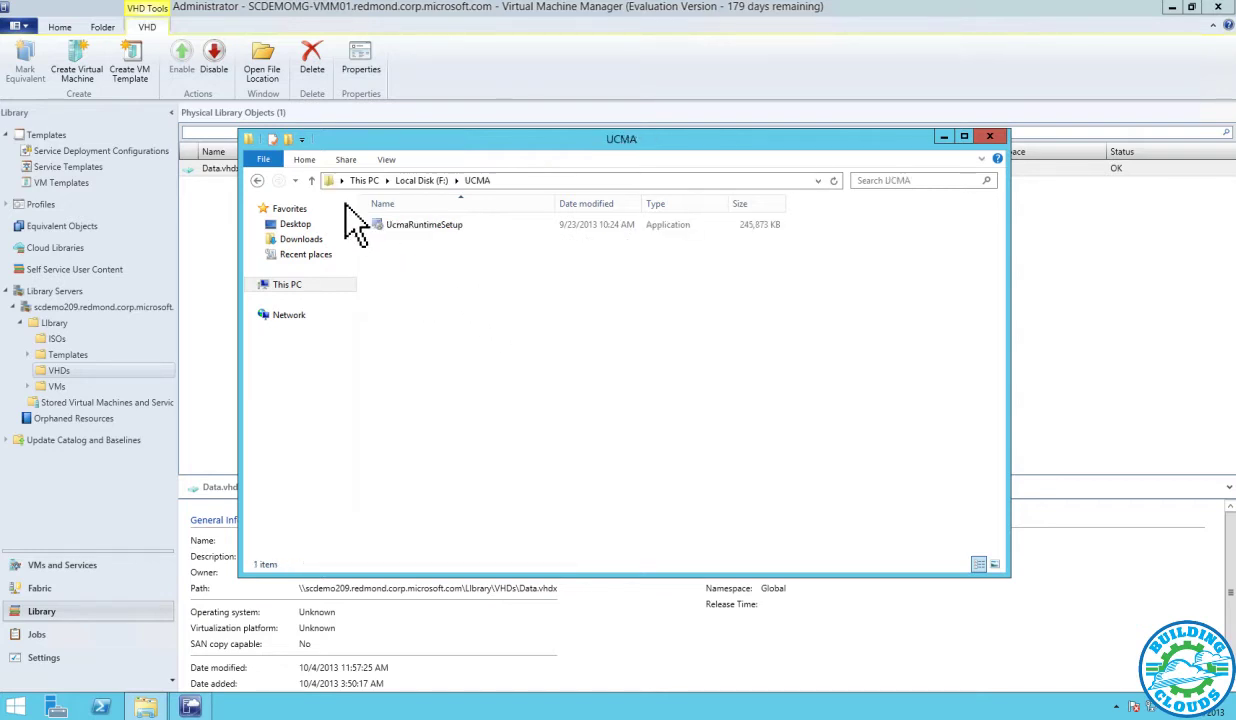
pyautogui.click(256, 180)
pyautogui.doubleClick(420, 241)
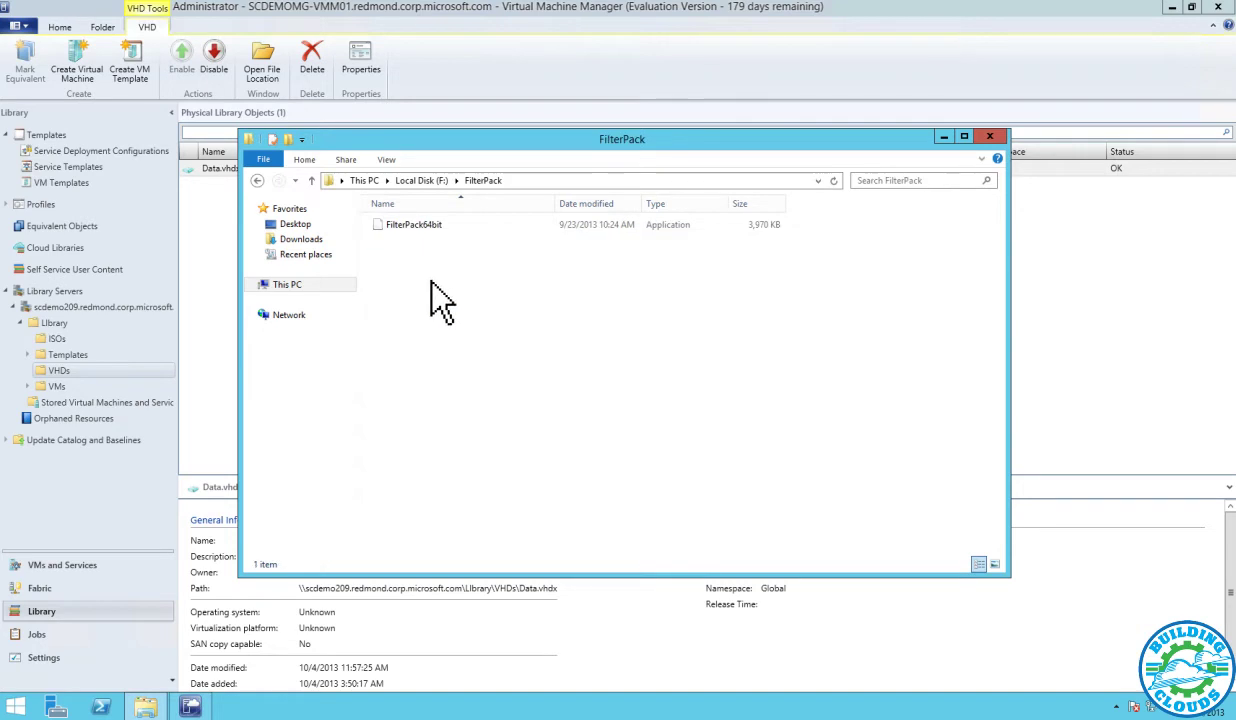
pyautogui.click(258, 181)
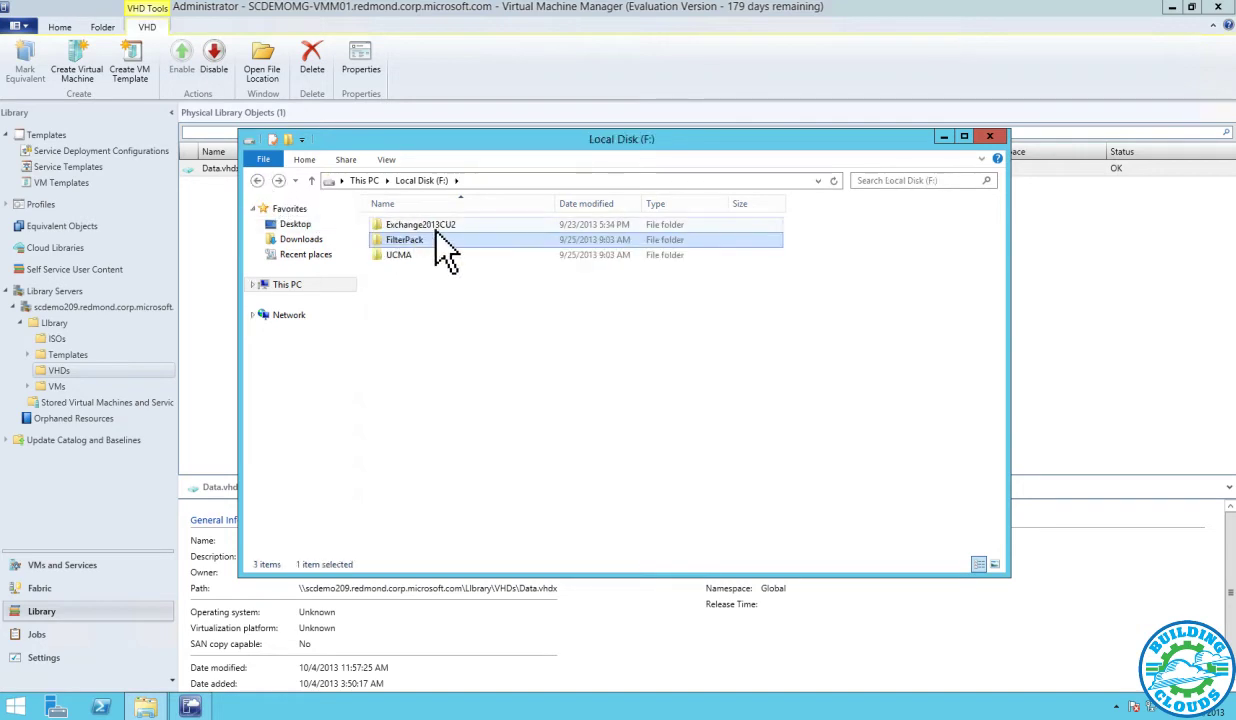
pyautogui.doubleClick(516, 224)
pyautogui.moveTo(999, 290); pyautogui.dragTo(993, 528)
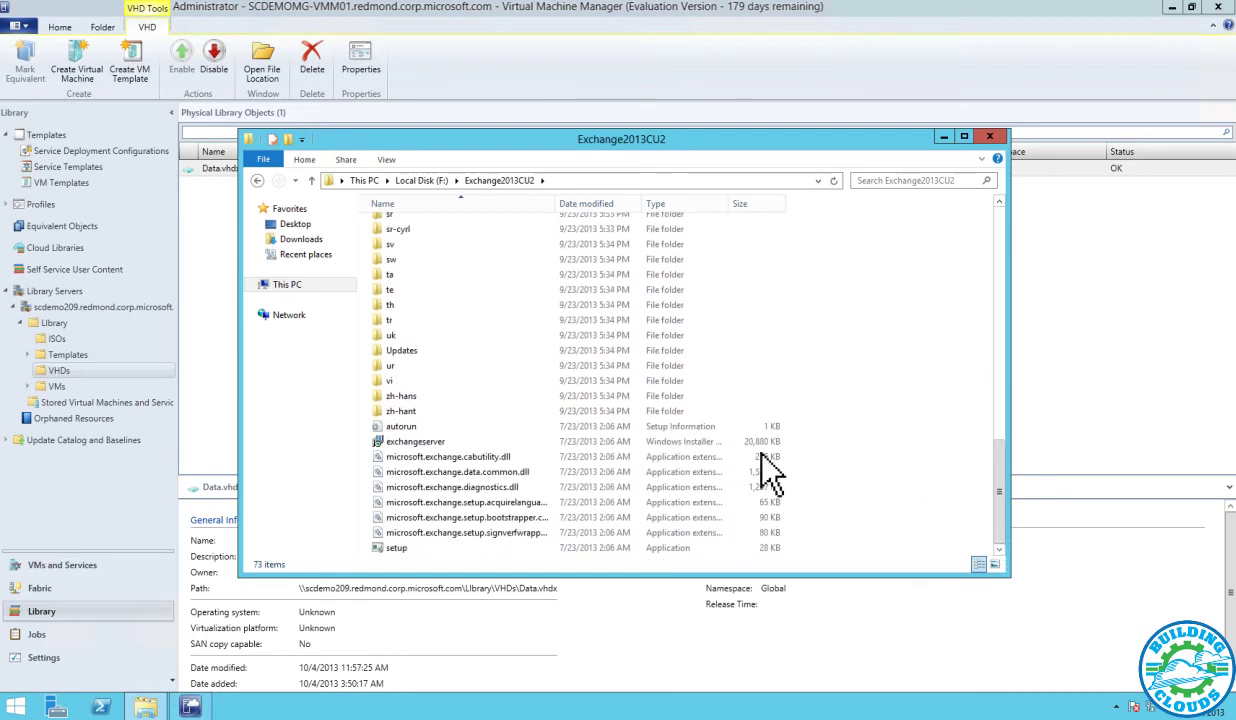
pyautogui.click(404, 351)
pyautogui.doubleClick(404, 351)
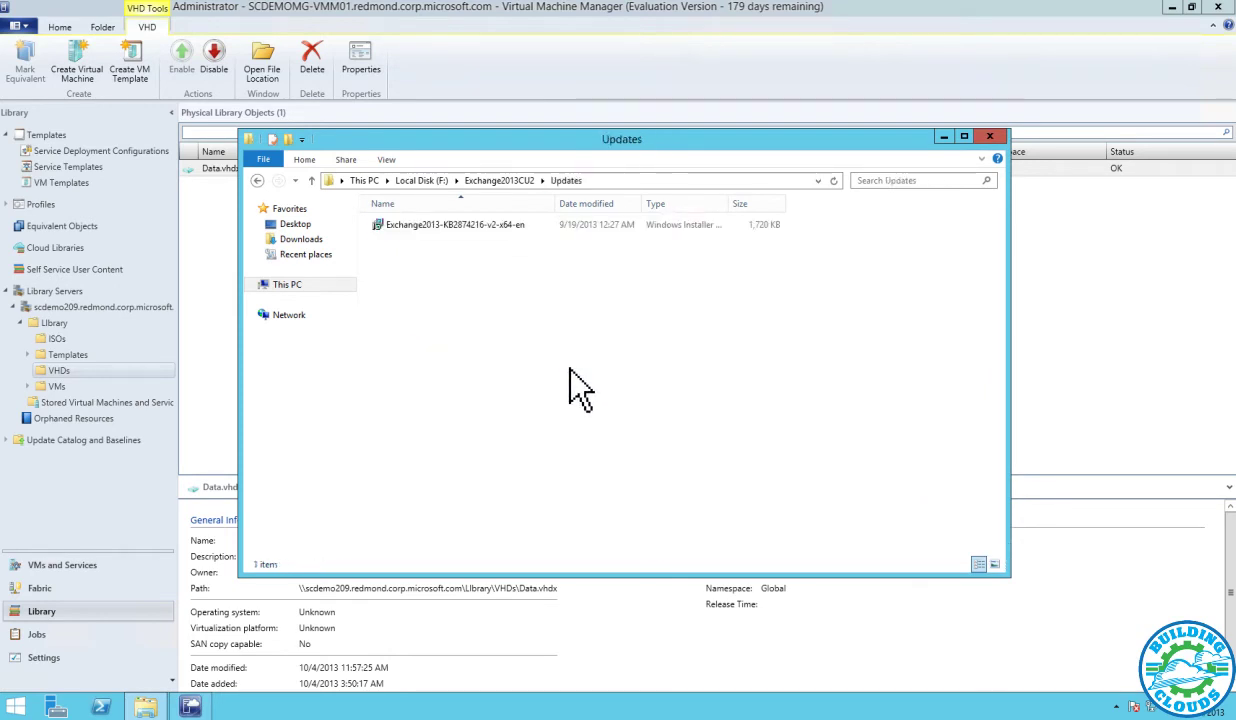
pyautogui.click(509, 226)
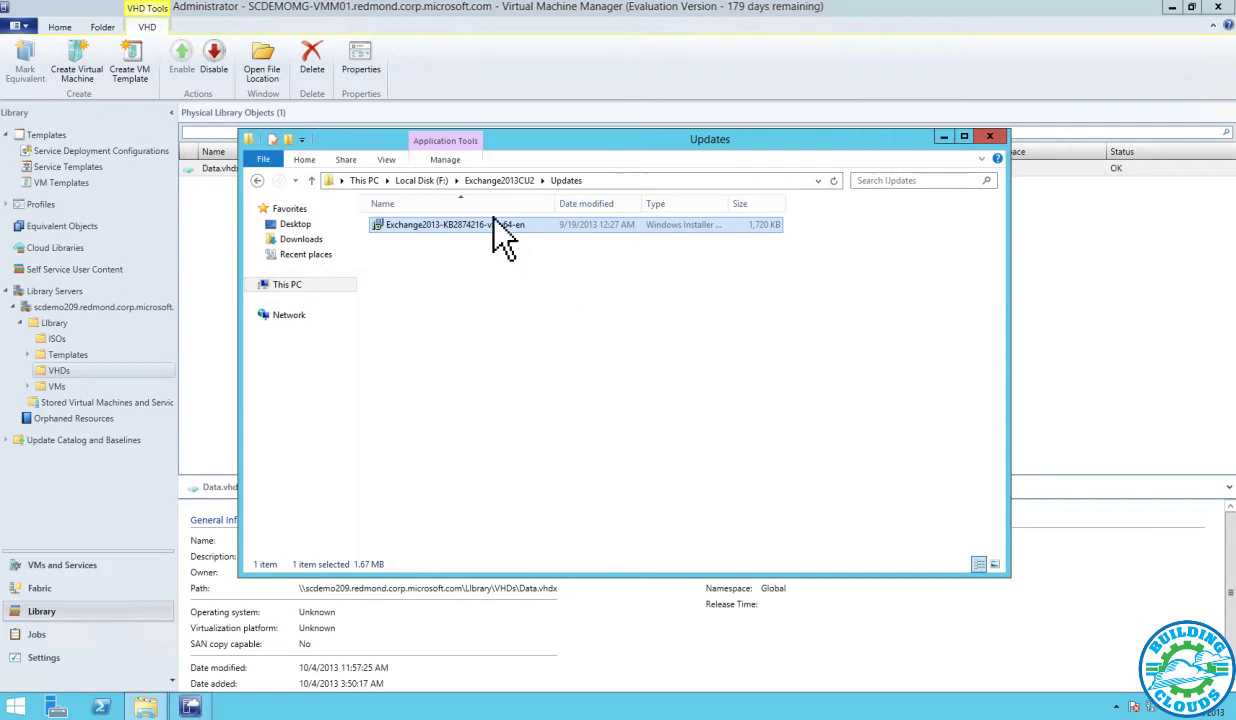
pyautogui.click(499, 181)
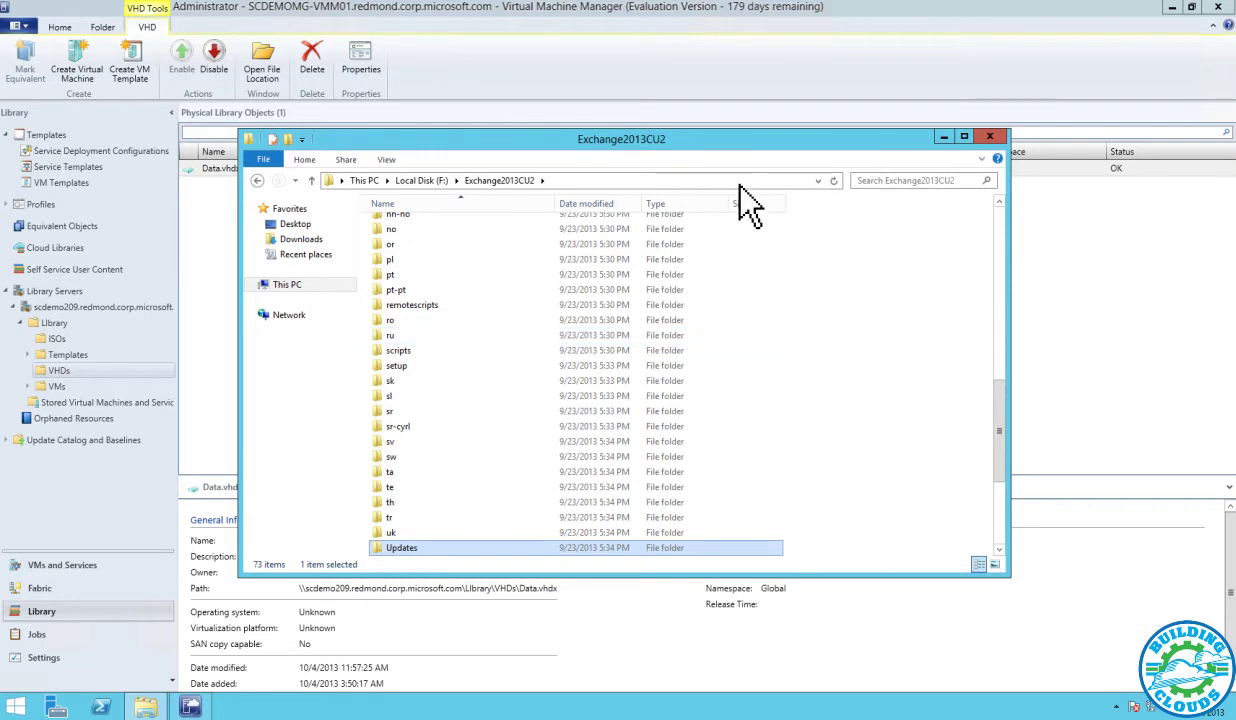
# Eject the disc in DVD Drive (E:) and close File Explorer
pyautogui.click(366, 180)
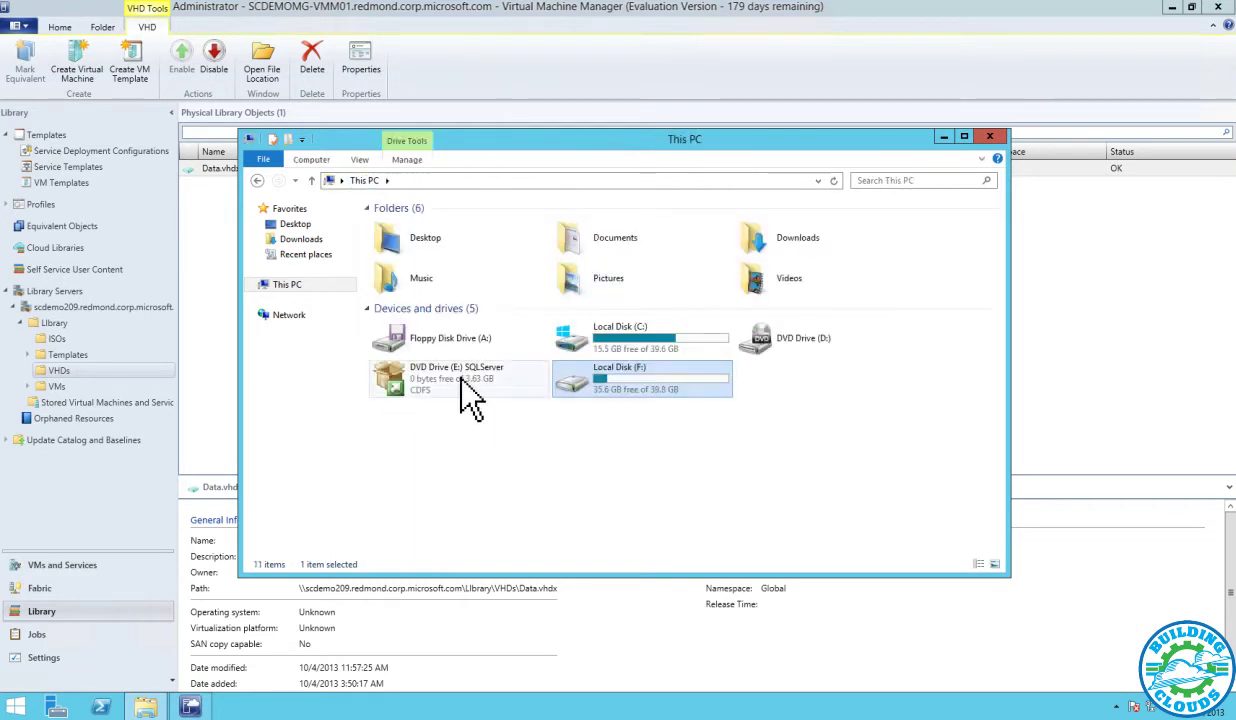
pyautogui.rightClick(603, 382)
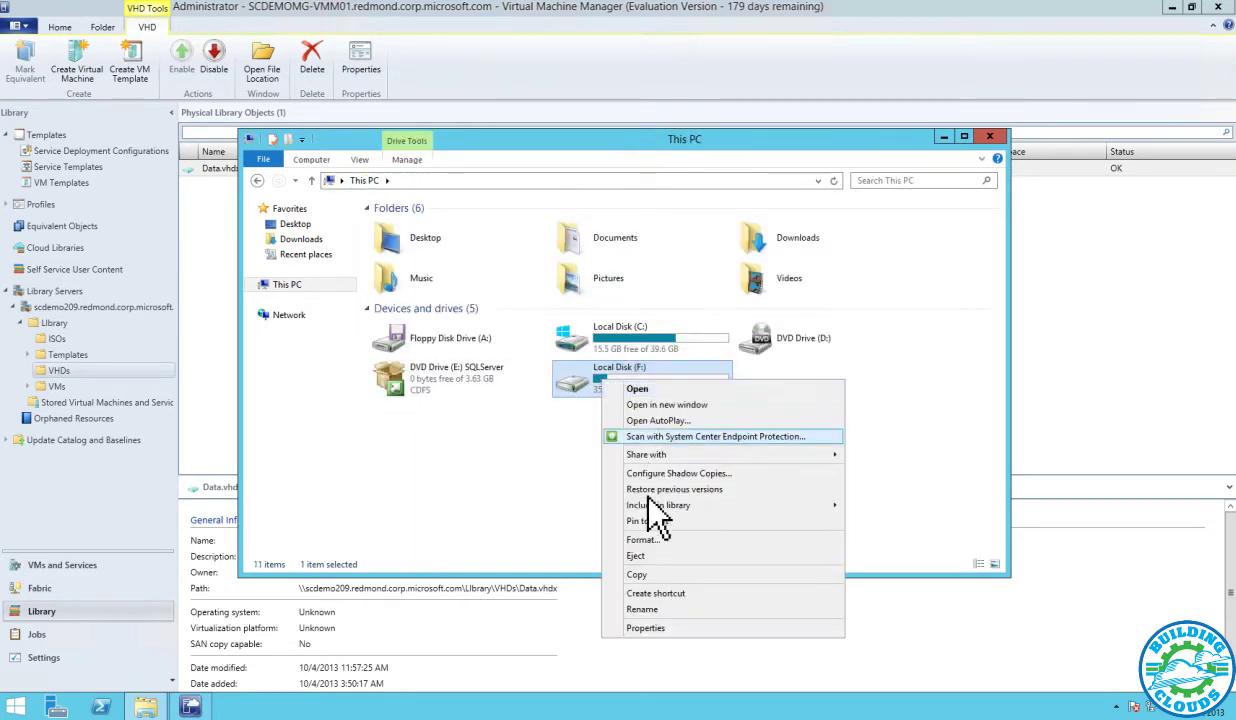
pyautogui.press('Escape')
pyautogui.rightClick(455, 379)
pyautogui.click(510, 473)
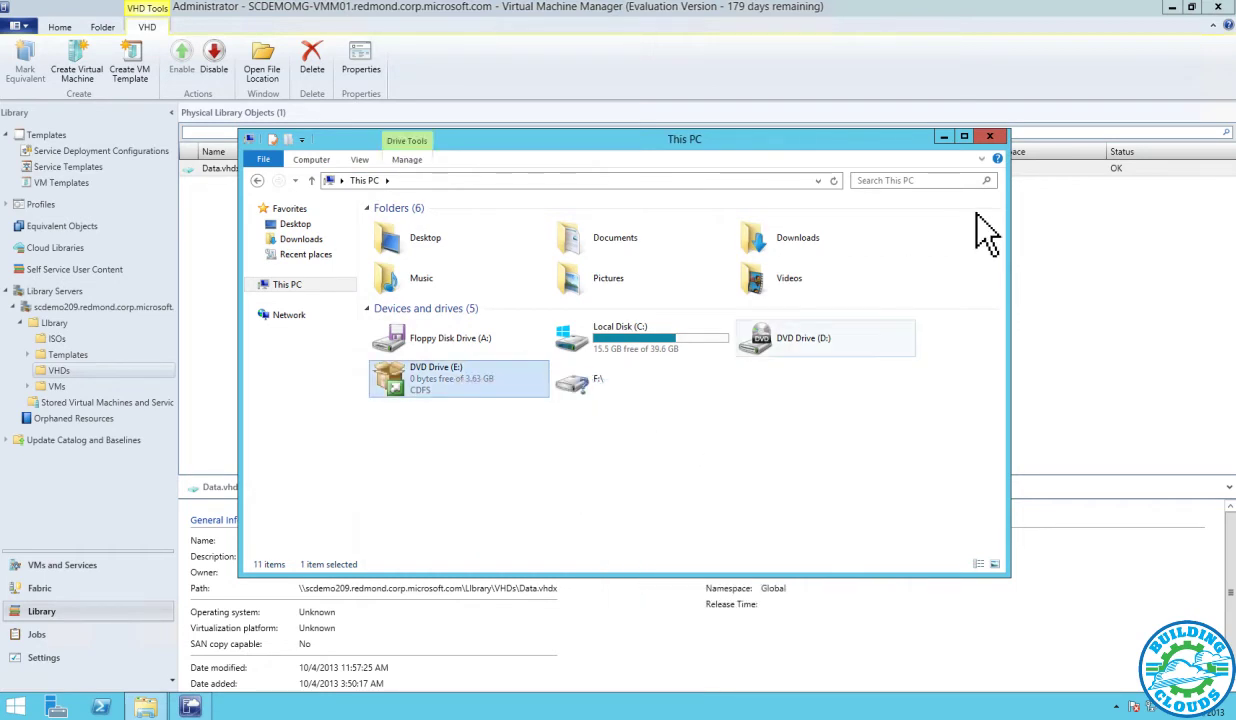
pyautogui.click(993, 139)
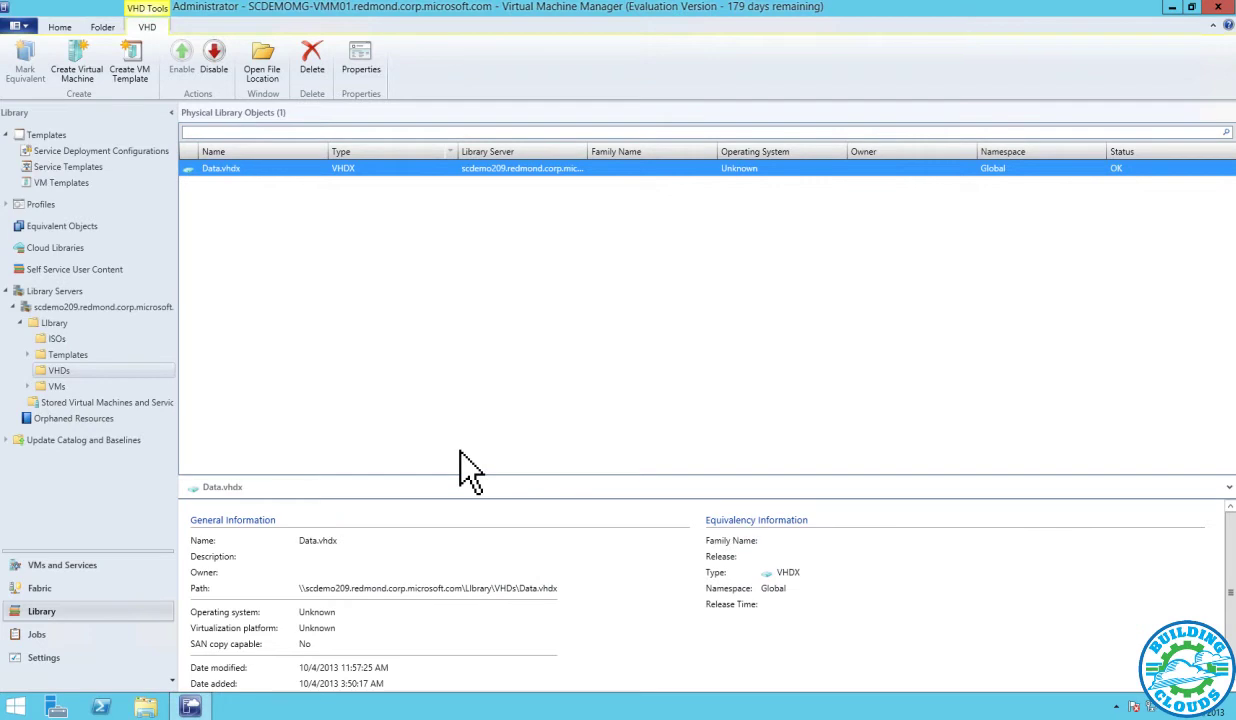
# Launch Disk Management from the Start menu and enlarge its window
pyautogui.rightClick(17, 706)
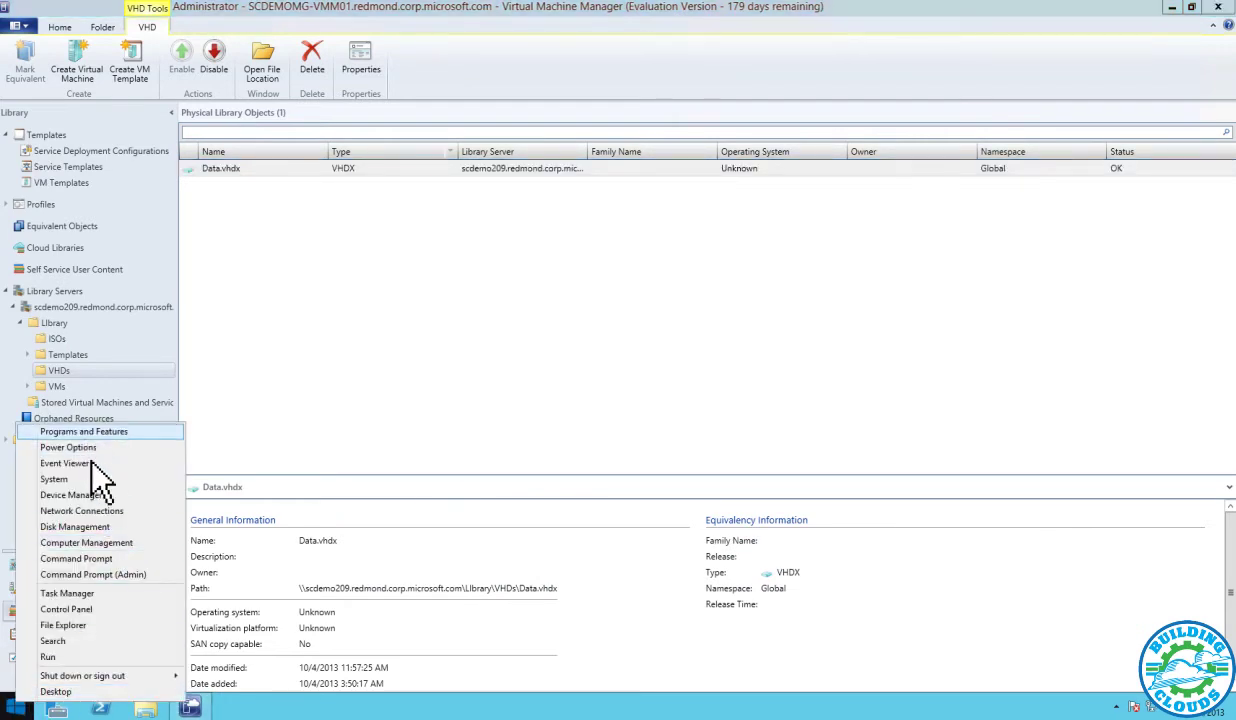
pyautogui.click(68, 527)
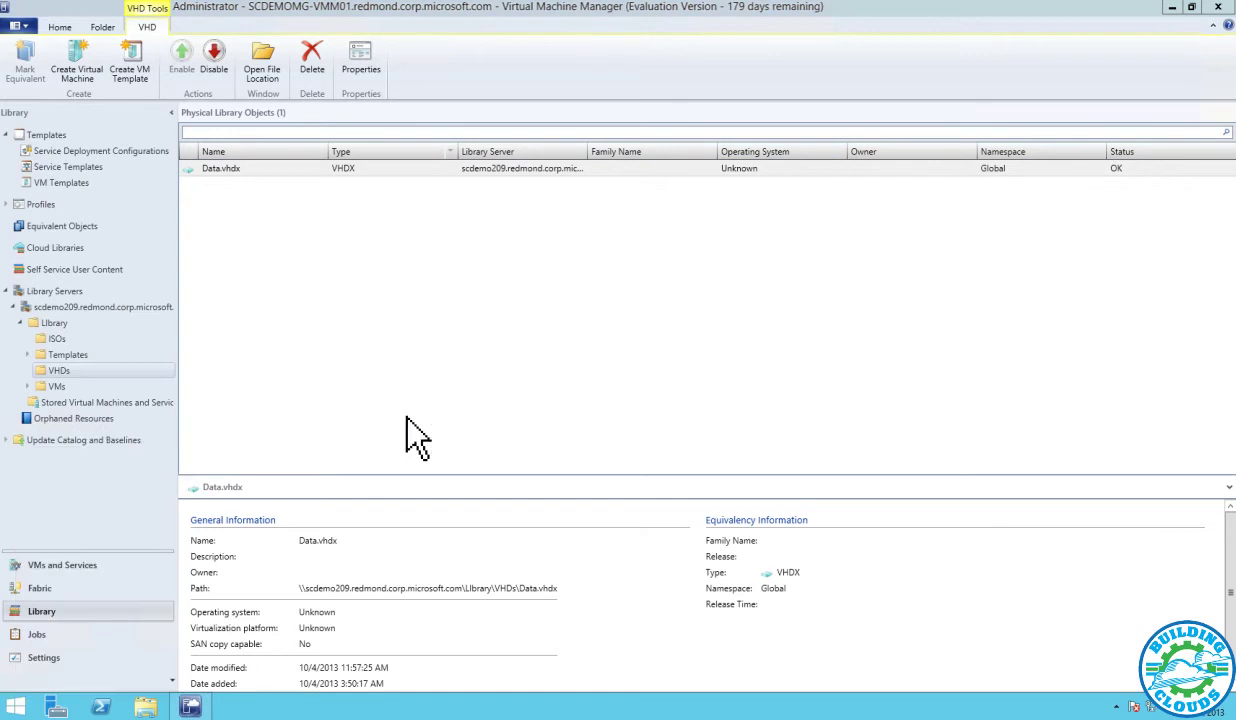
pyautogui.moveTo(455, 330); pyautogui.dragTo(603, 434)
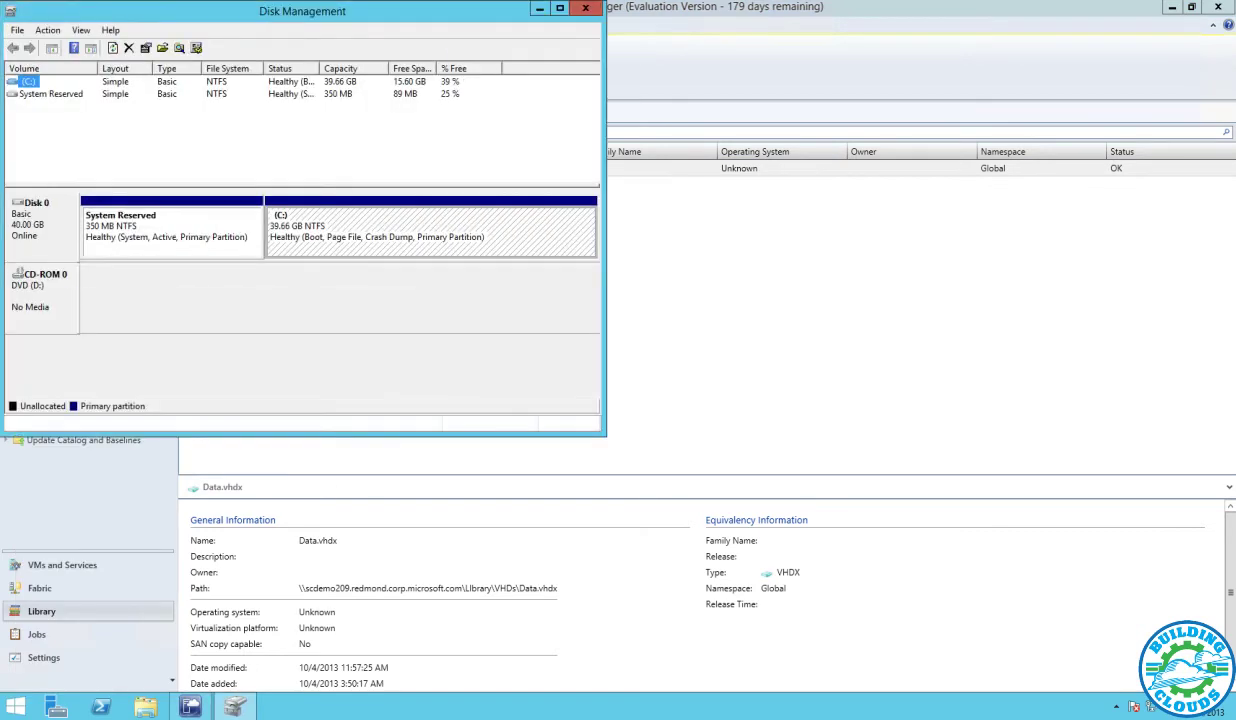
# Preview an 80 GB VHDX virtual hard disk, trying GB and TB units, then cancel
pyautogui.click(48, 30)
pyautogui.click(77, 81)
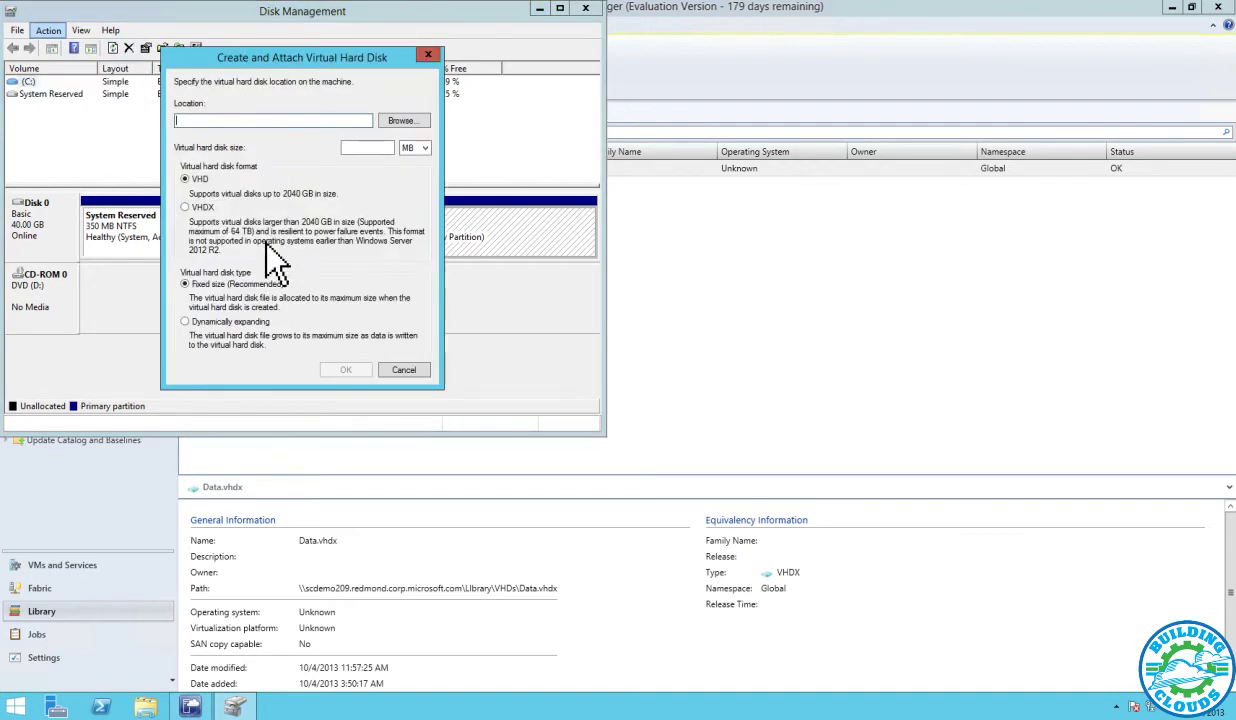
pyautogui.click(362, 147)
pyautogui.write('80')
pyautogui.click(415, 147)
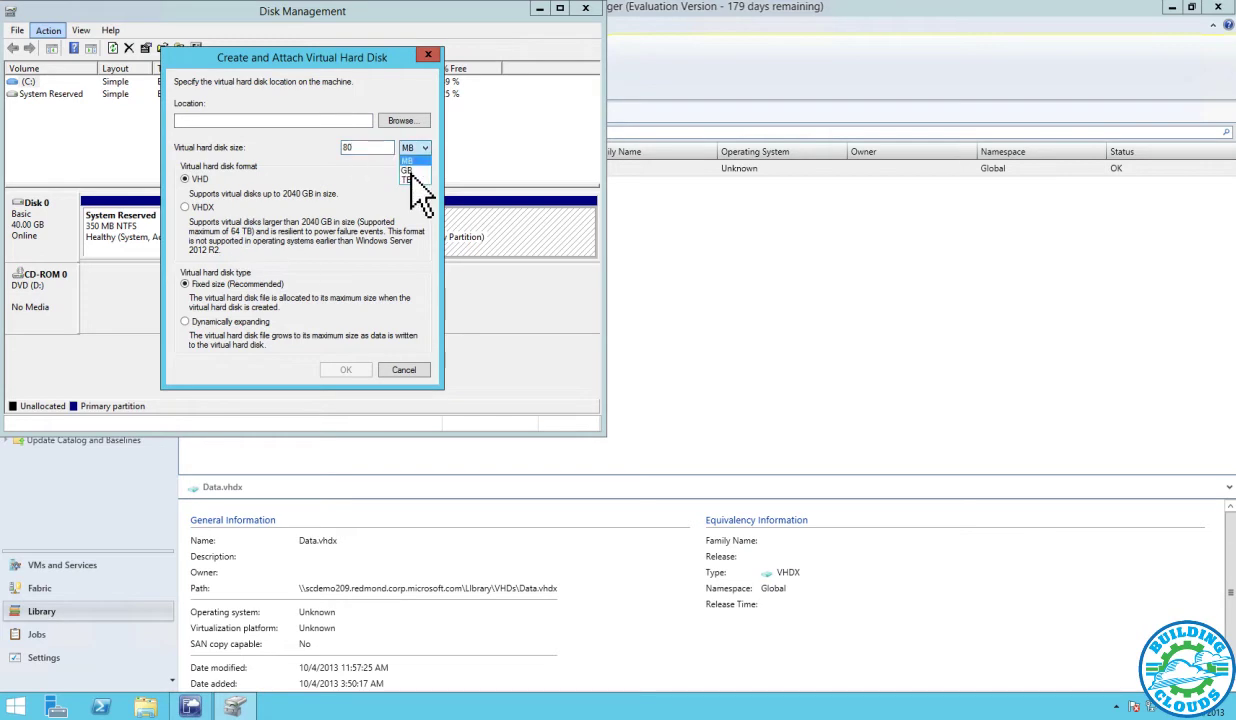
pyautogui.click(410, 170)
pyautogui.click(206, 210)
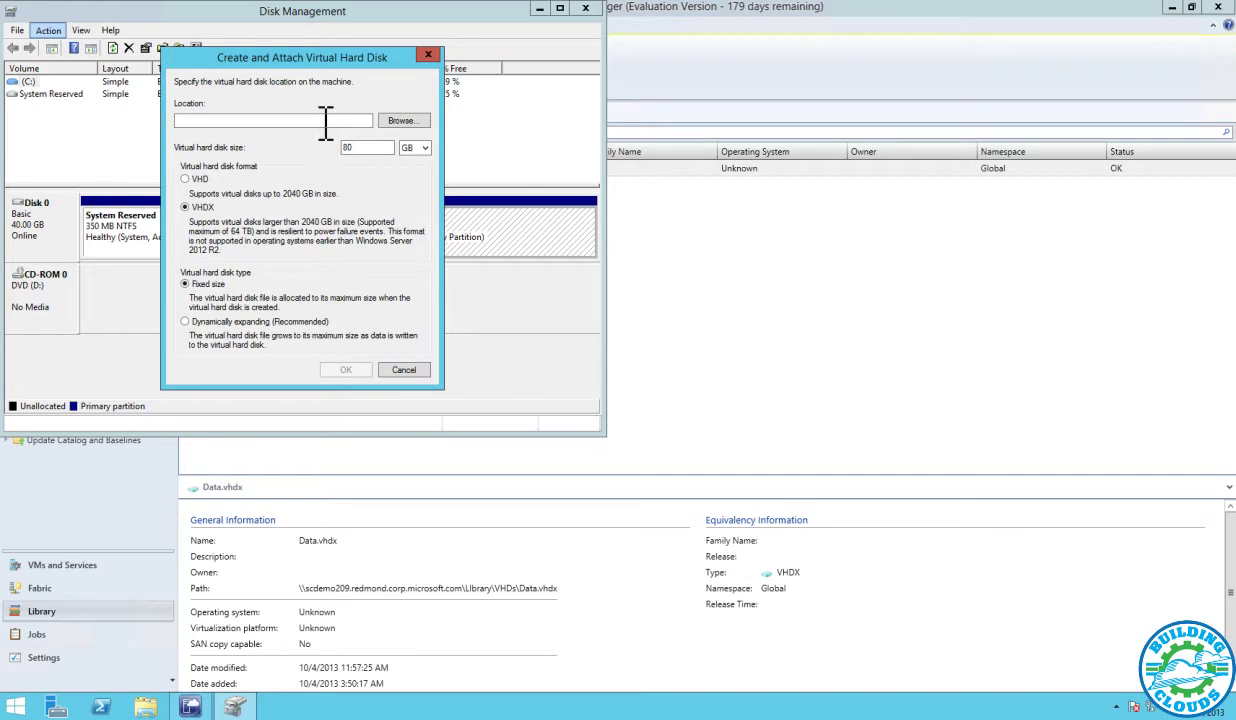
pyautogui.click(417, 149)
pyautogui.click(410, 179)
pyautogui.click(404, 372)
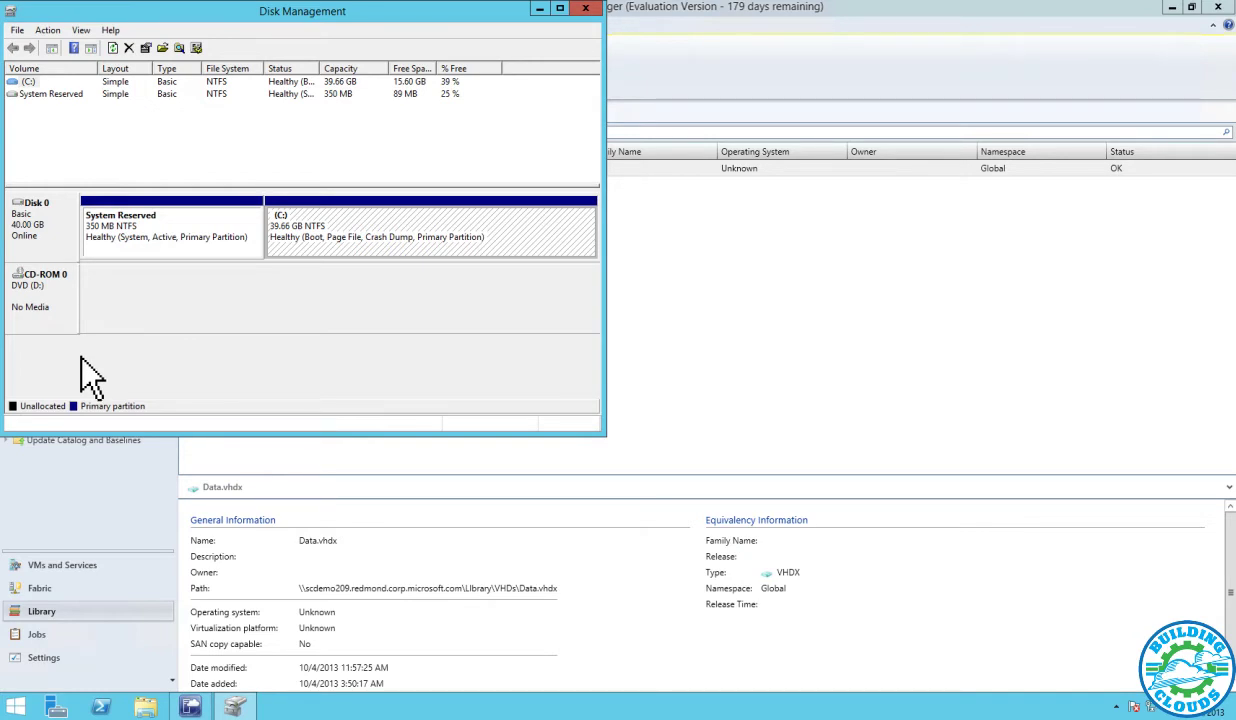
# Close Disk Management and browse the library's VM Templates and Service Templates lists
pyautogui.click(585, 8)
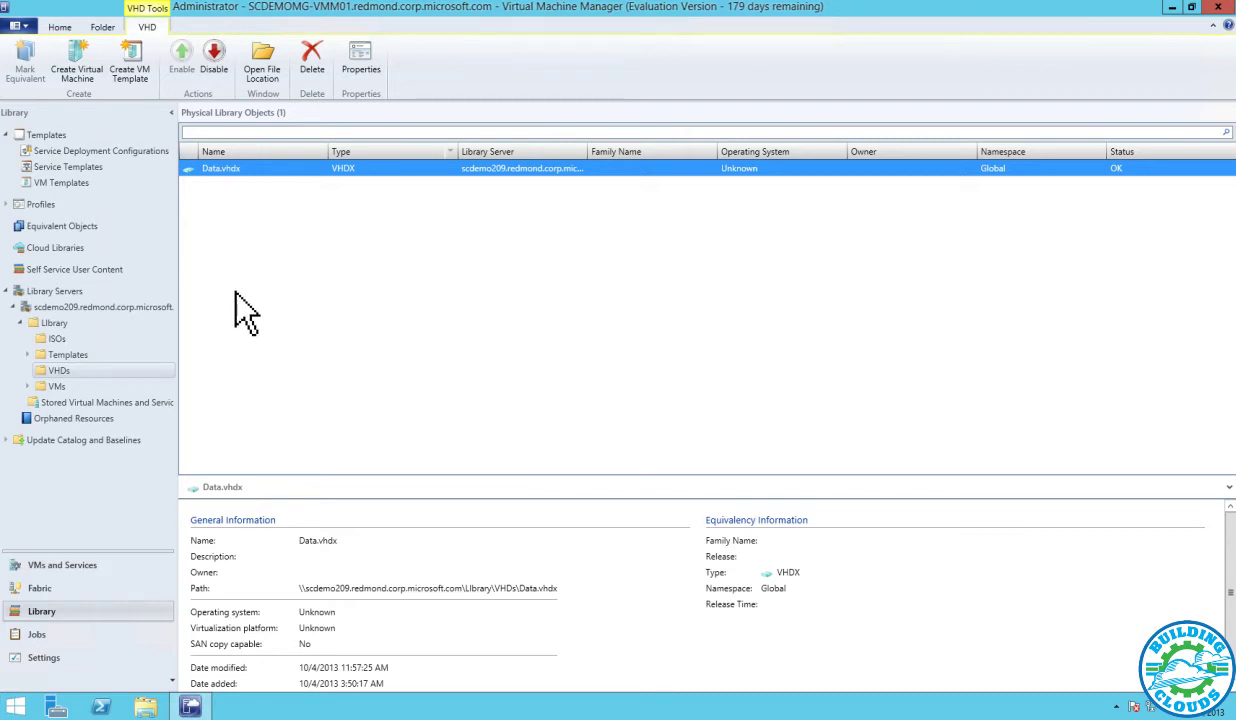
pyautogui.click(60, 182)
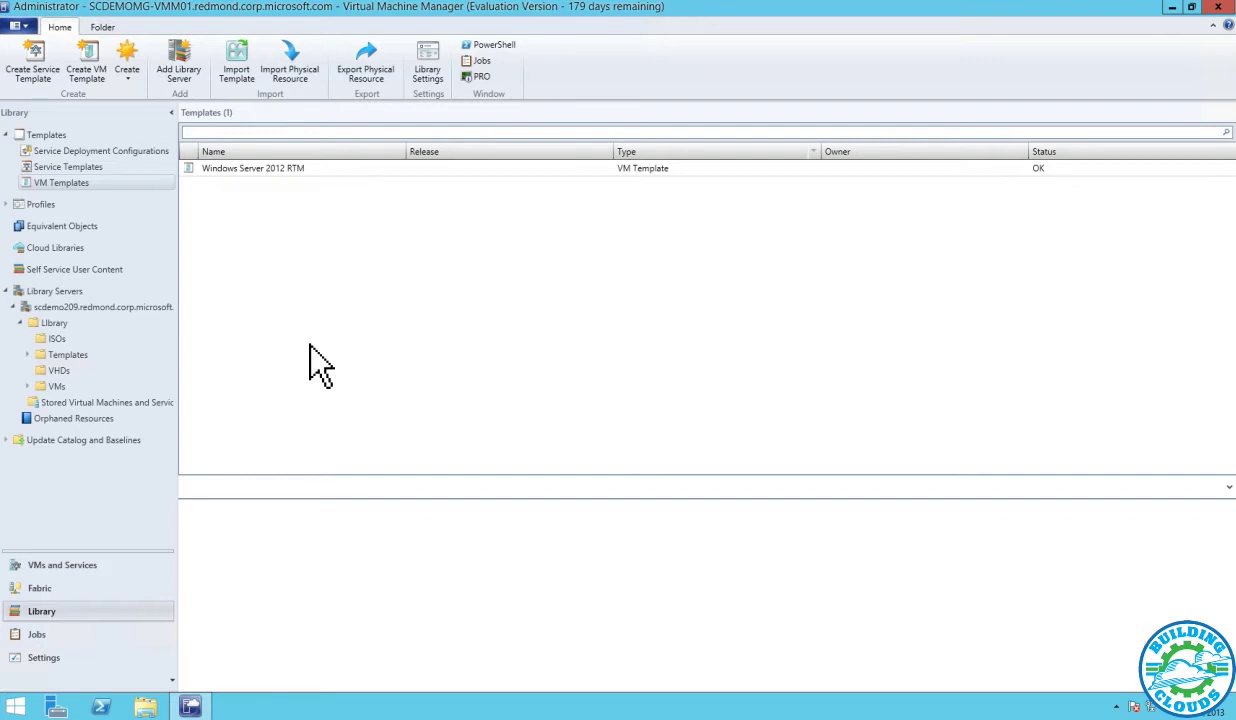
pyautogui.click(100, 166)
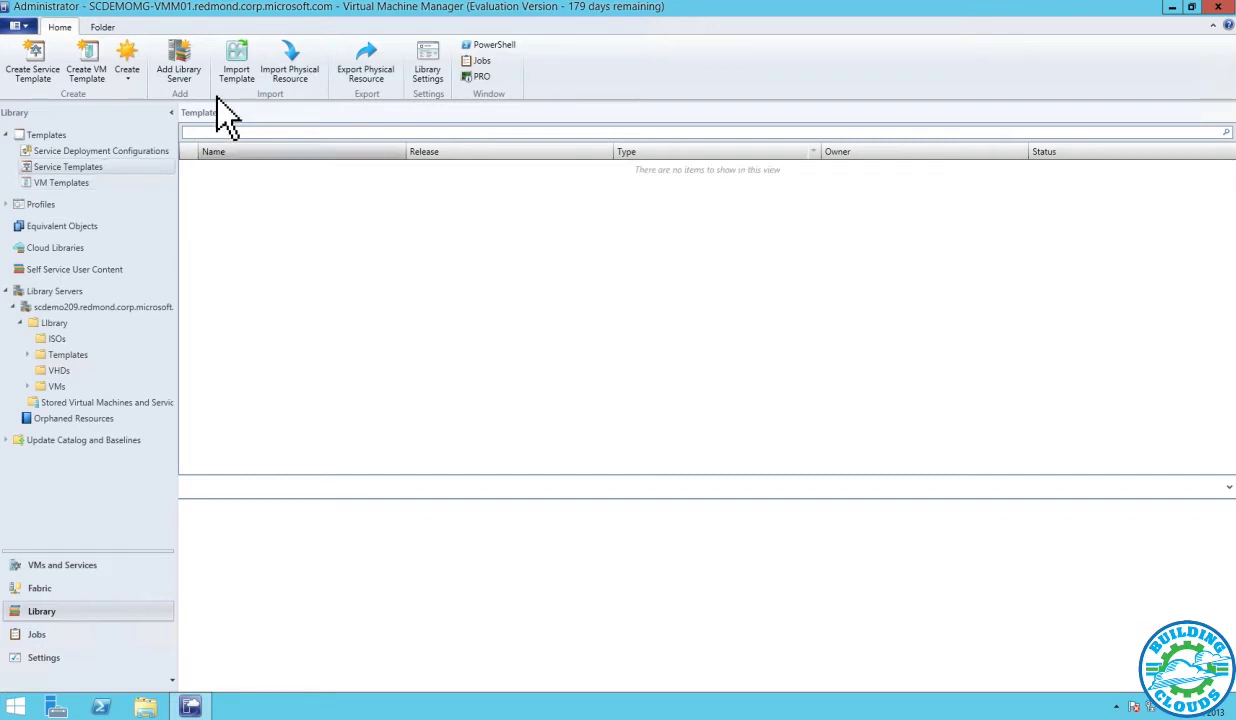
# Start importing the Exchange Server 2013 Single Server.1.0 template package
pyautogui.click(237, 70)
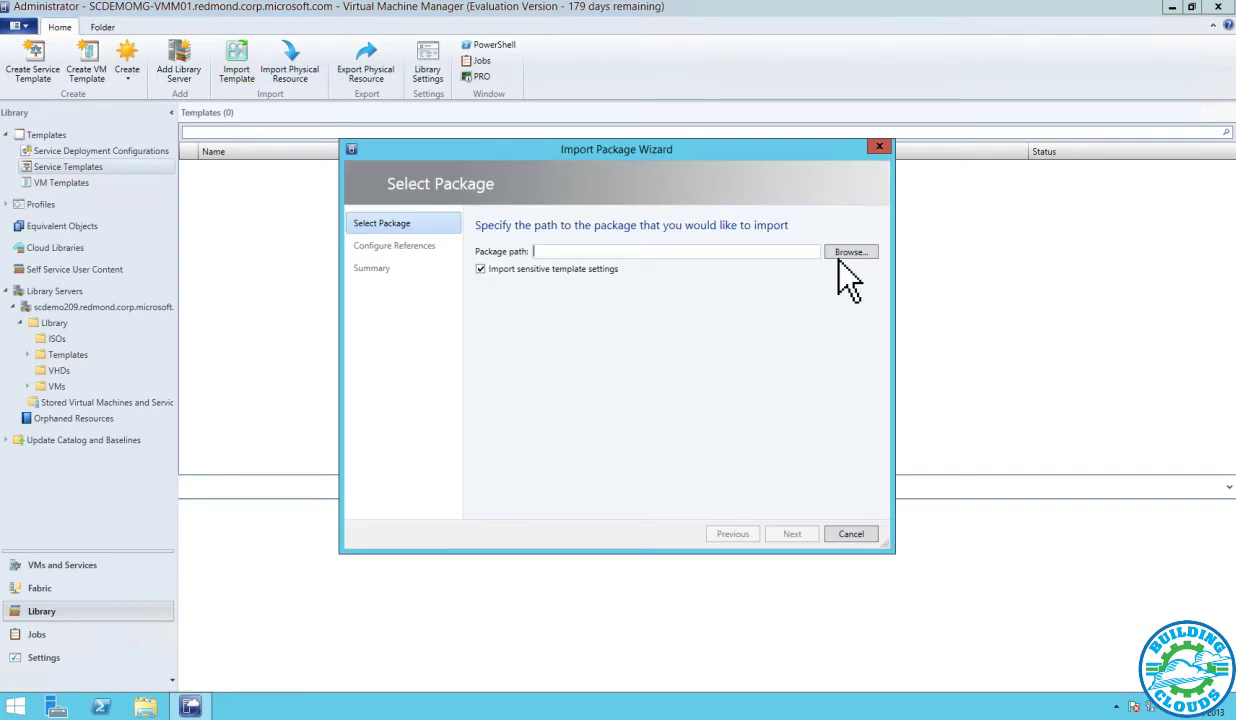
pyautogui.click(838, 254)
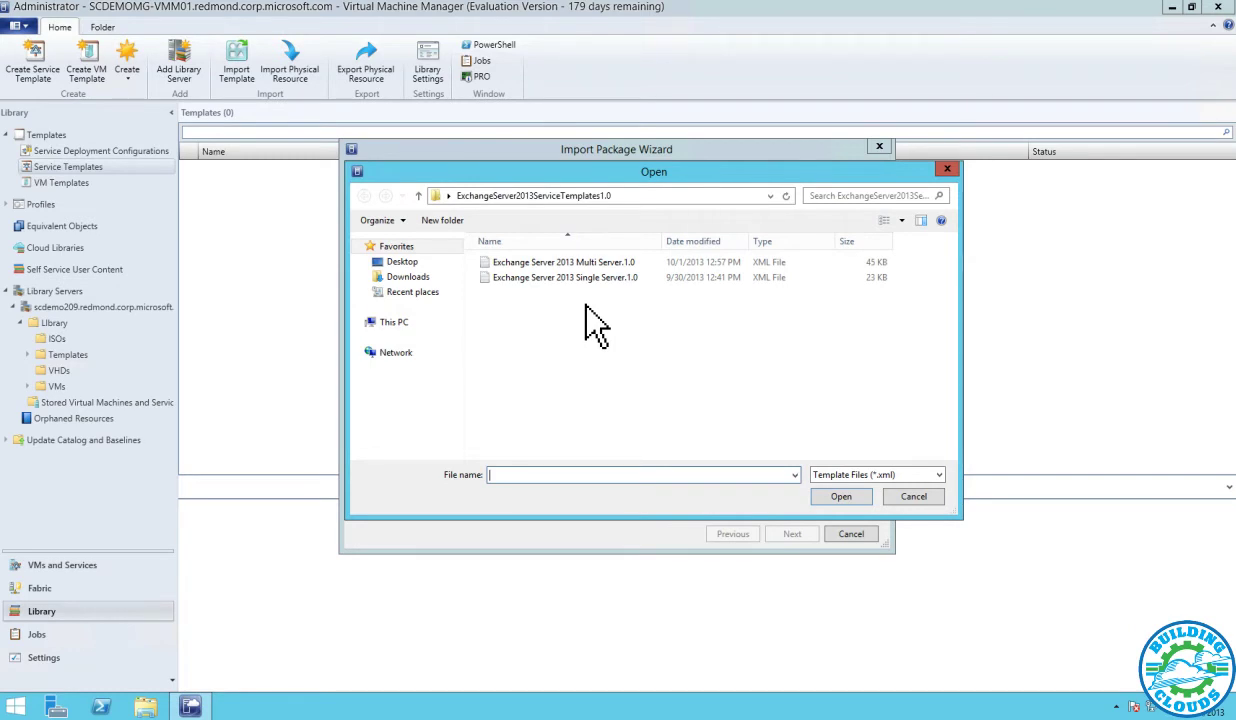
pyautogui.click(586, 277)
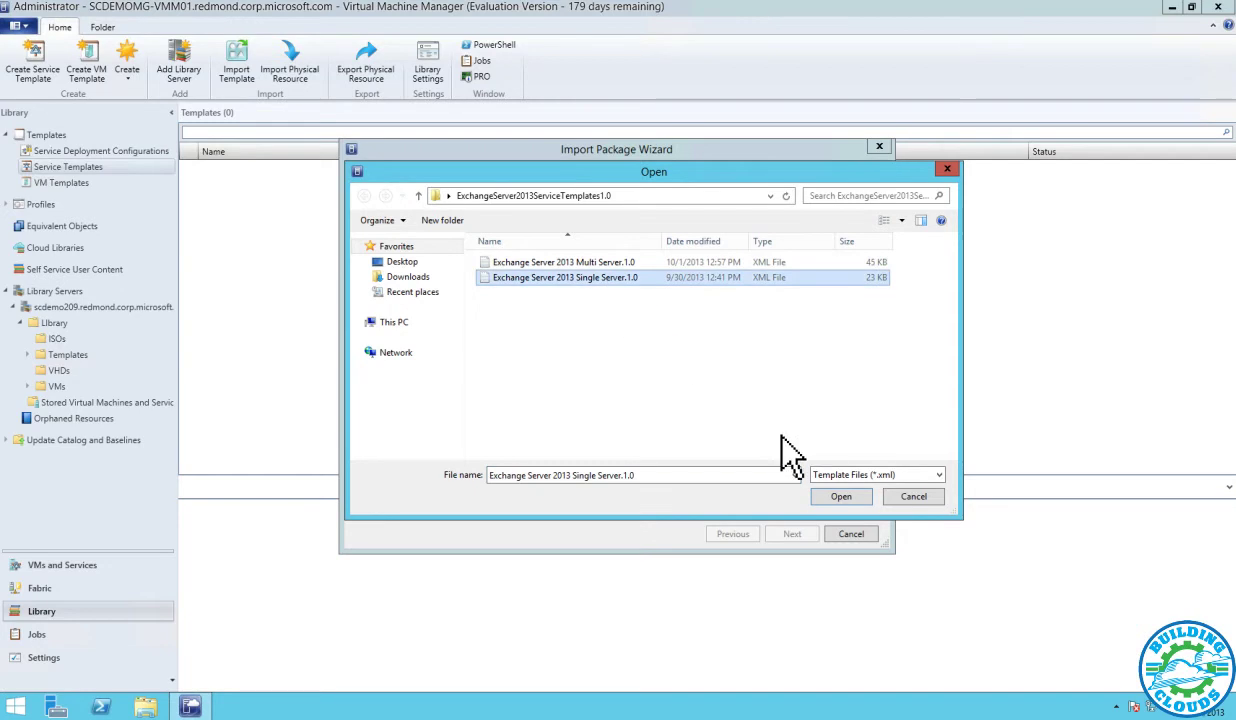
pyautogui.click(826, 503)
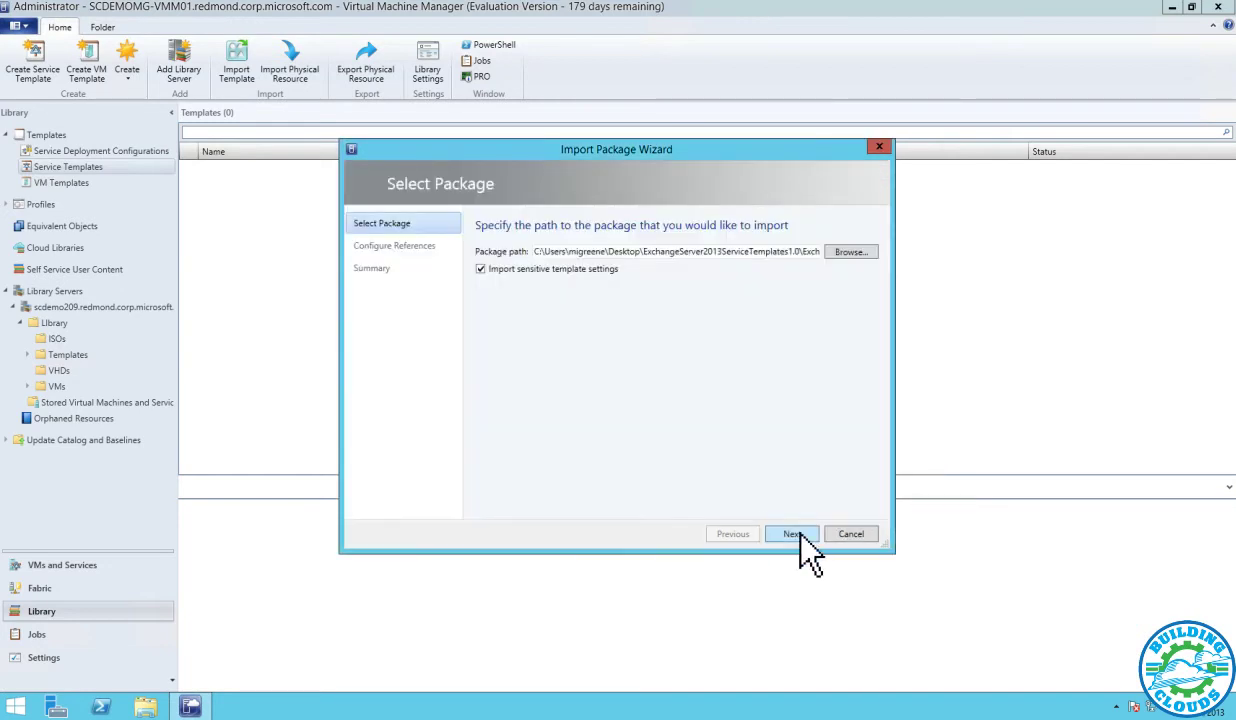
pyautogui.click(798, 533)
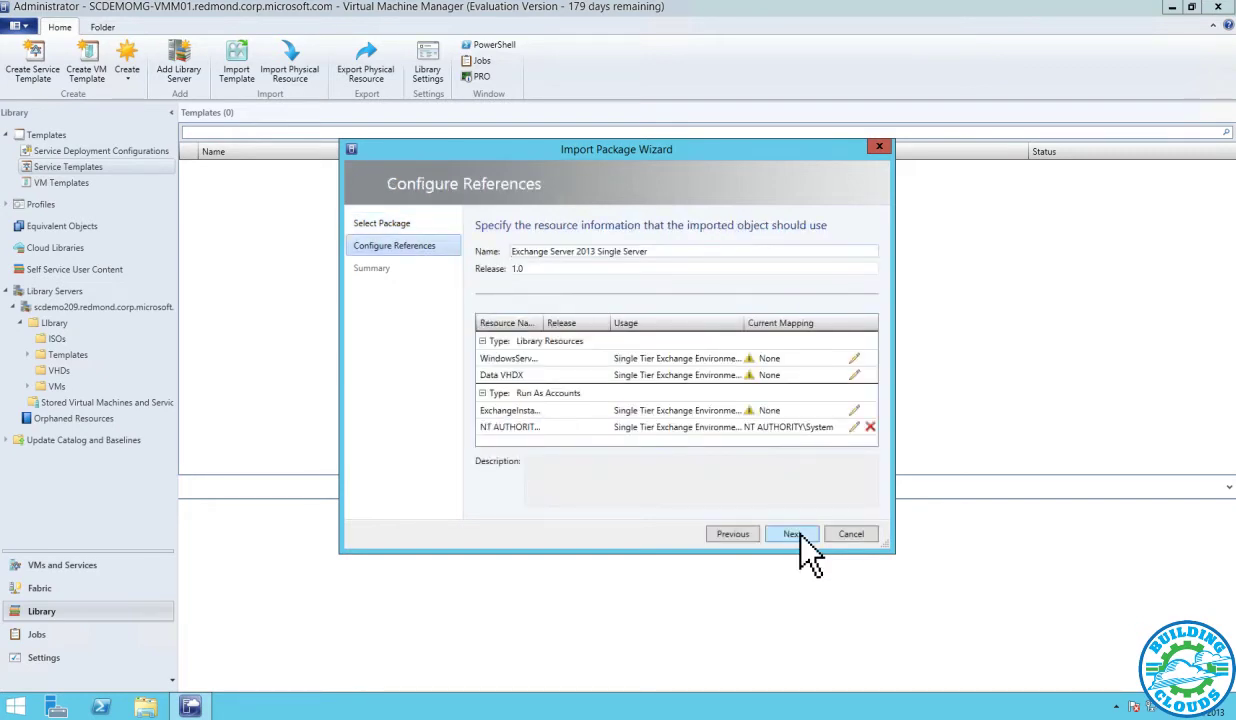
# Map the Windows Server reference to a Windows Server 2012 disk and Data VHDX to Data.vhdx
pyautogui.click(854, 358)
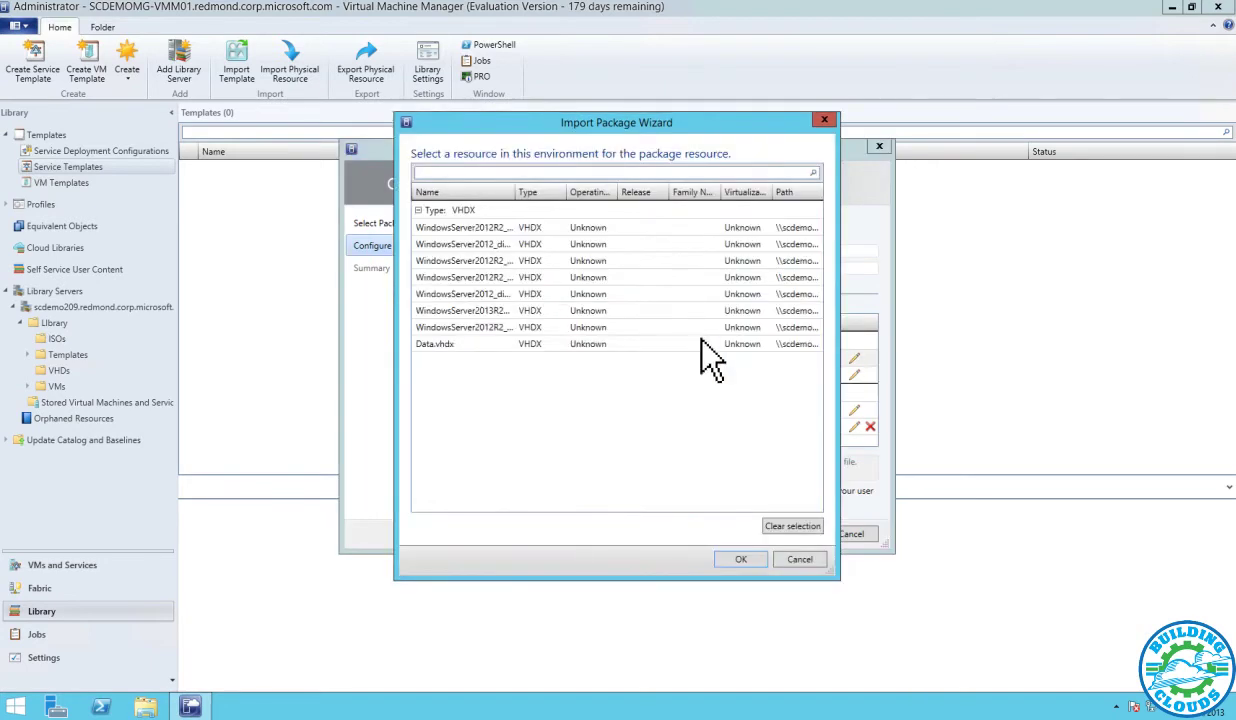
pyautogui.click(487, 244)
pyautogui.click(741, 559)
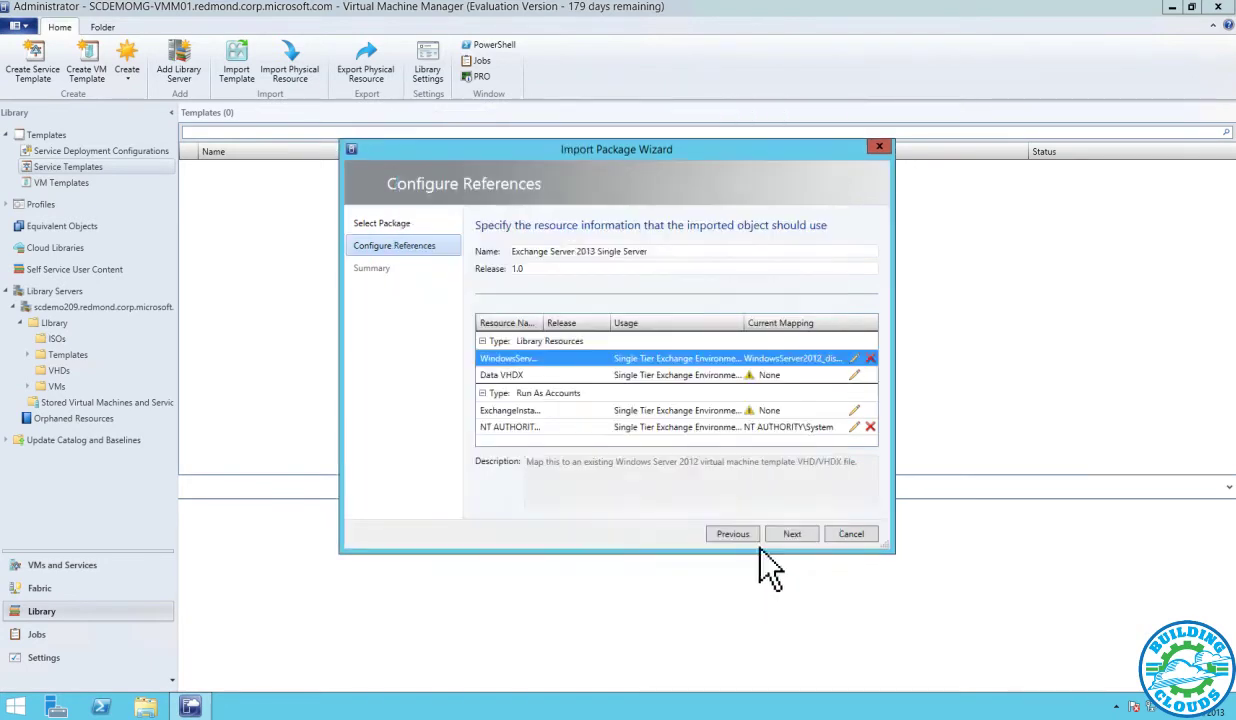
pyautogui.click(854, 375)
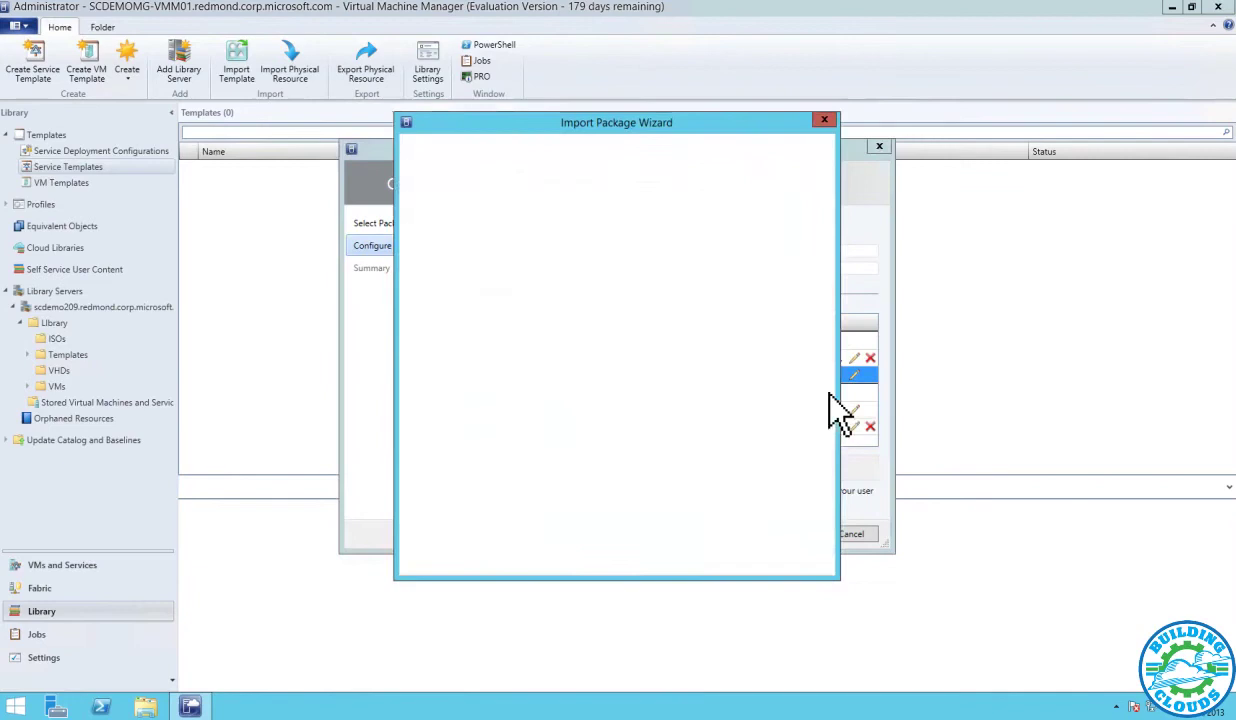
pyautogui.click(440, 343)
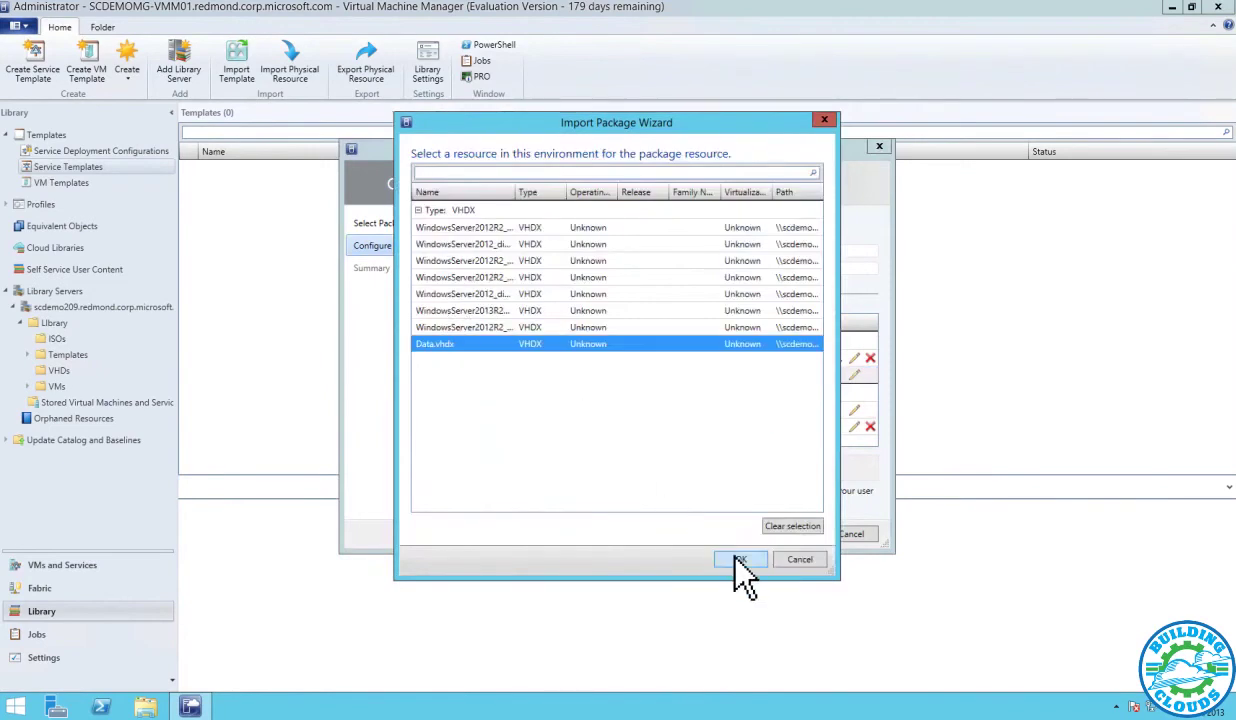
pyautogui.click(738, 560)
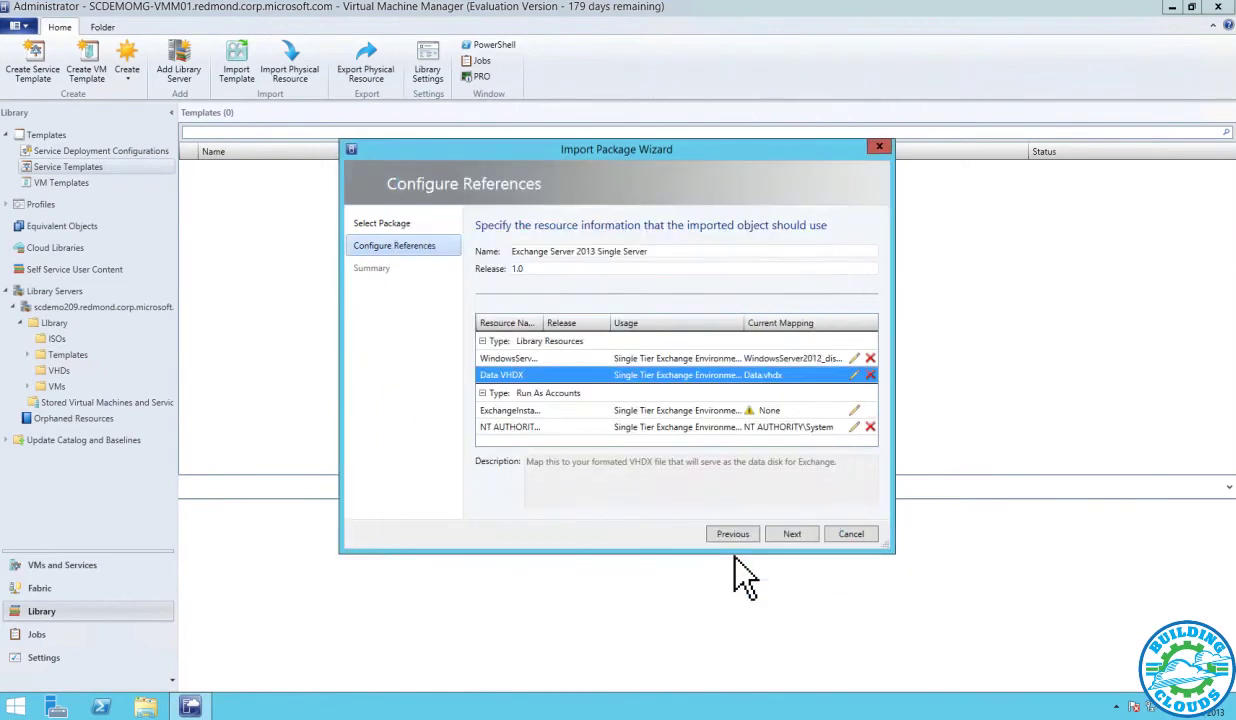
pyautogui.click(855, 411)
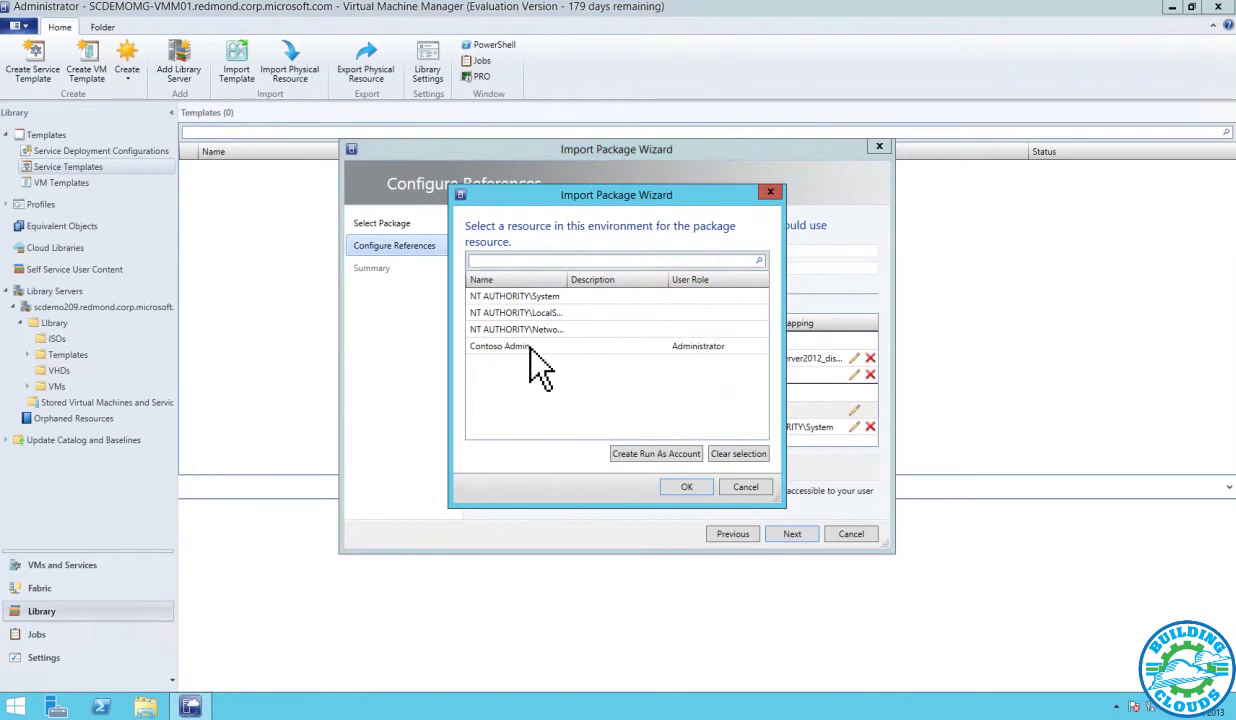
pyautogui.moveTo(599, 198); pyautogui.dragTo(1036, 199)
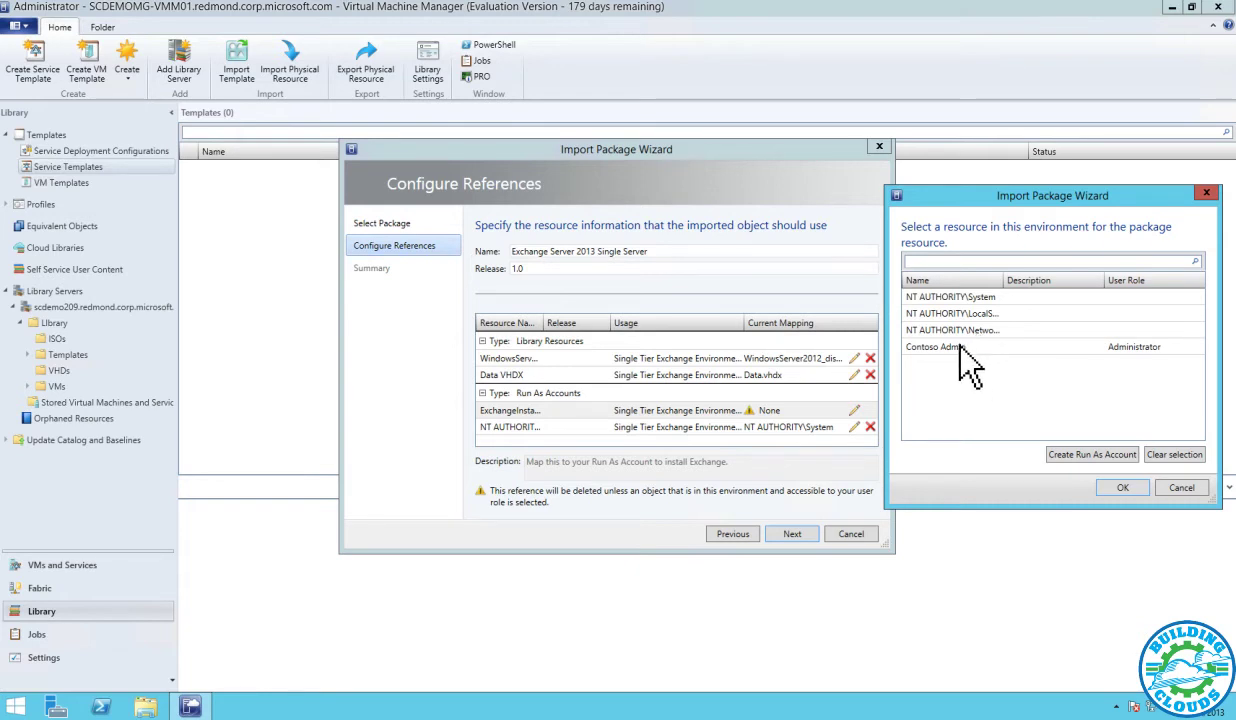
# Select Contoso Admin as the Exchange installer's Run As account
pyautogui.click(955, 346)
# Confirm Contoso Admin, complete the import, and open the template in Service Template Designer
pyautogui.click(1124, 488)
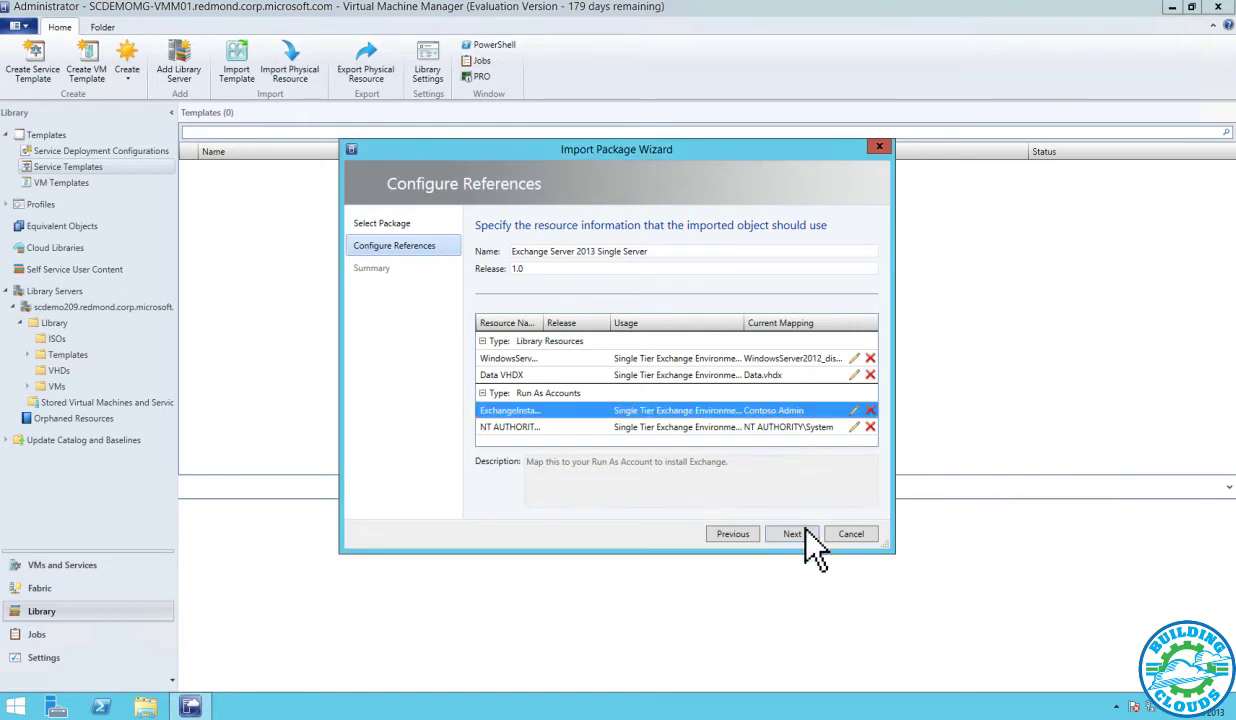
pyautogui.click(794, 538)
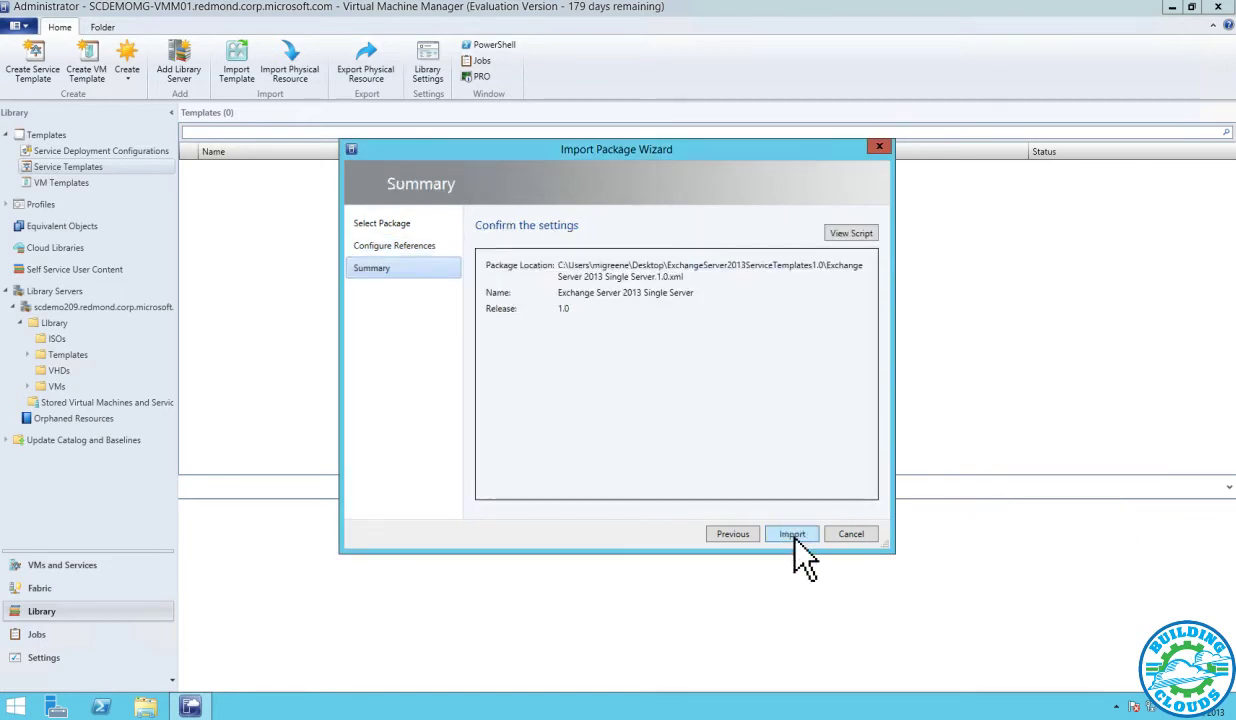
pyautogui.click(794, 538)
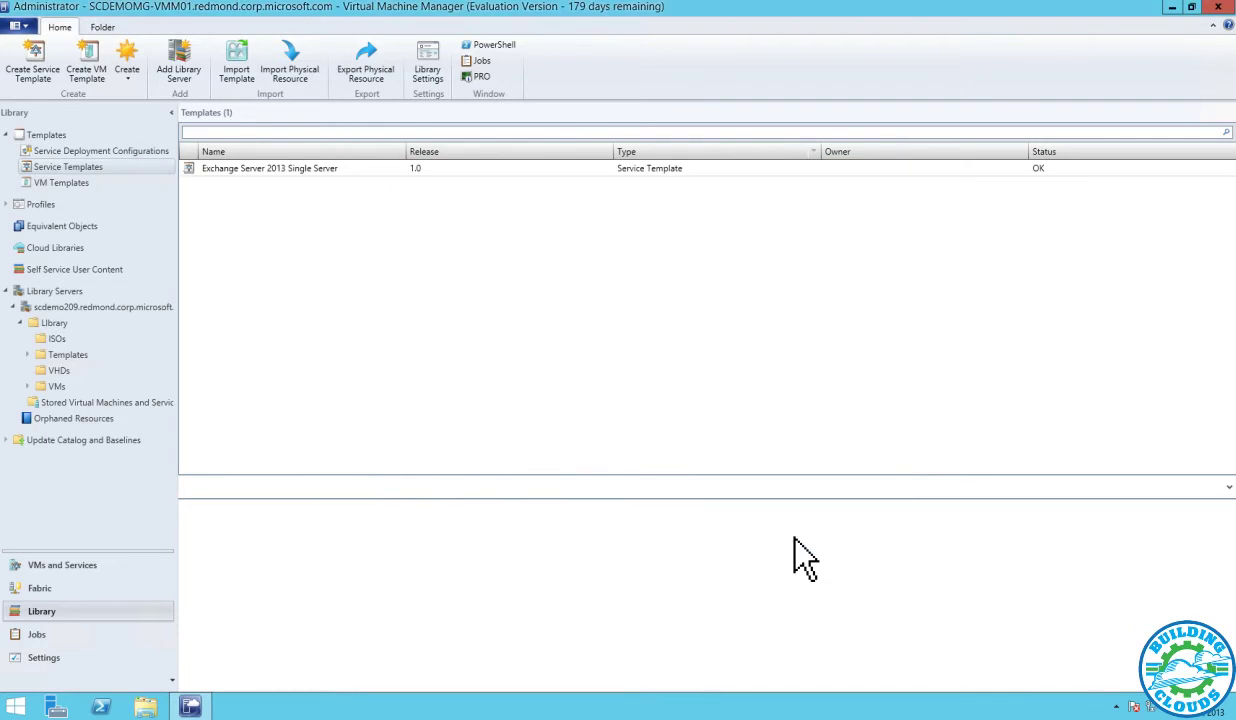
pyautogui.rightClick(330, 172)
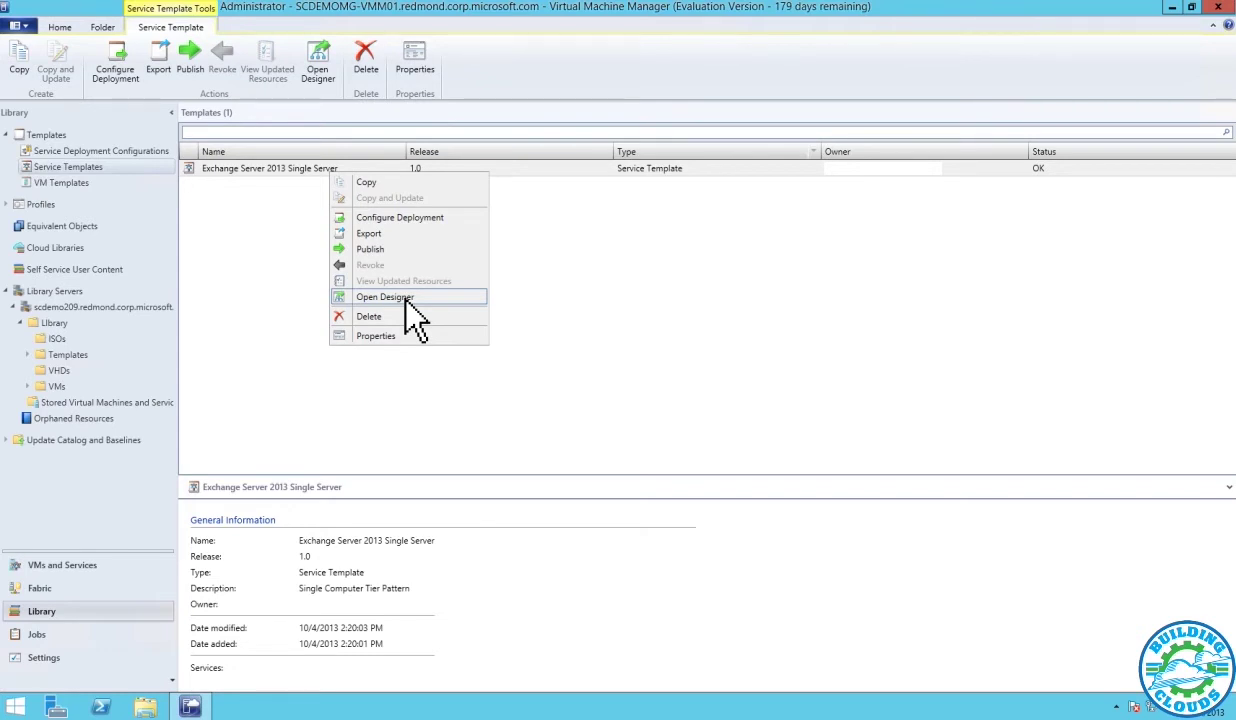
pyautogui.click(406, 298)
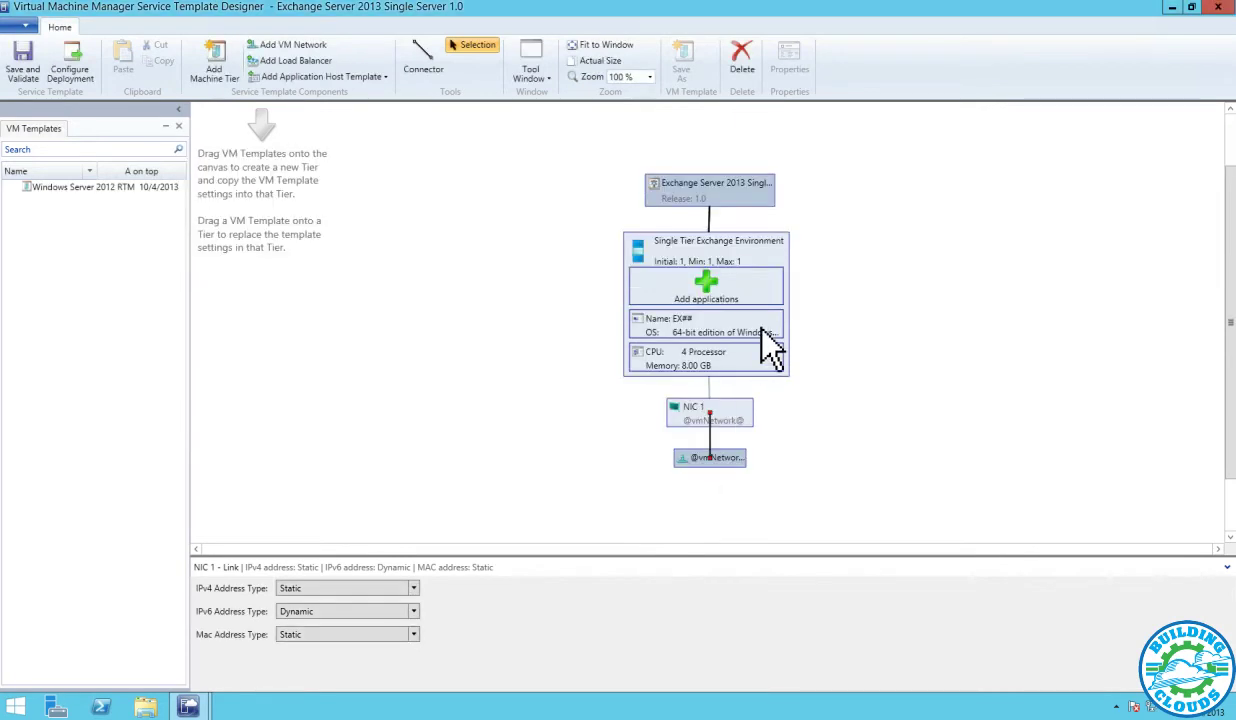
# Leave scale-out disabled on the Single Tier Exchange Environment tier and open its Properties
pyautogui.click(762, 330)
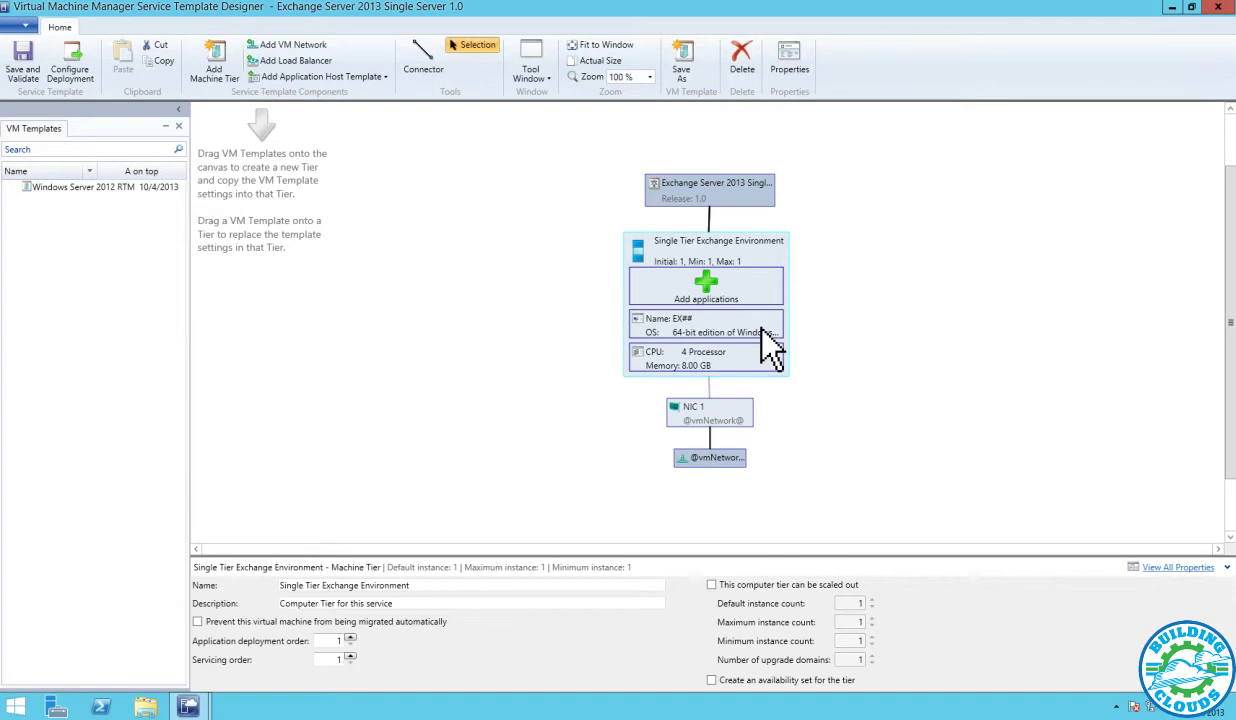
pyautogui.click(826, 587)
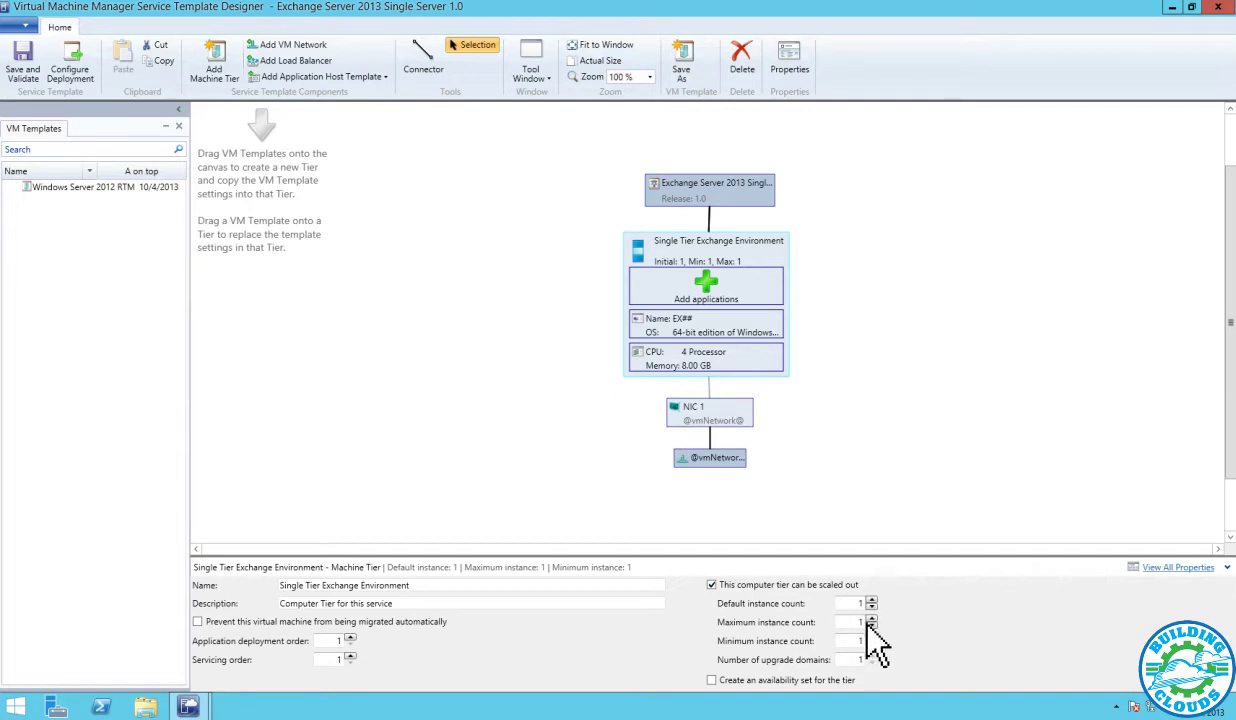
pyautogui.click(741, 586)
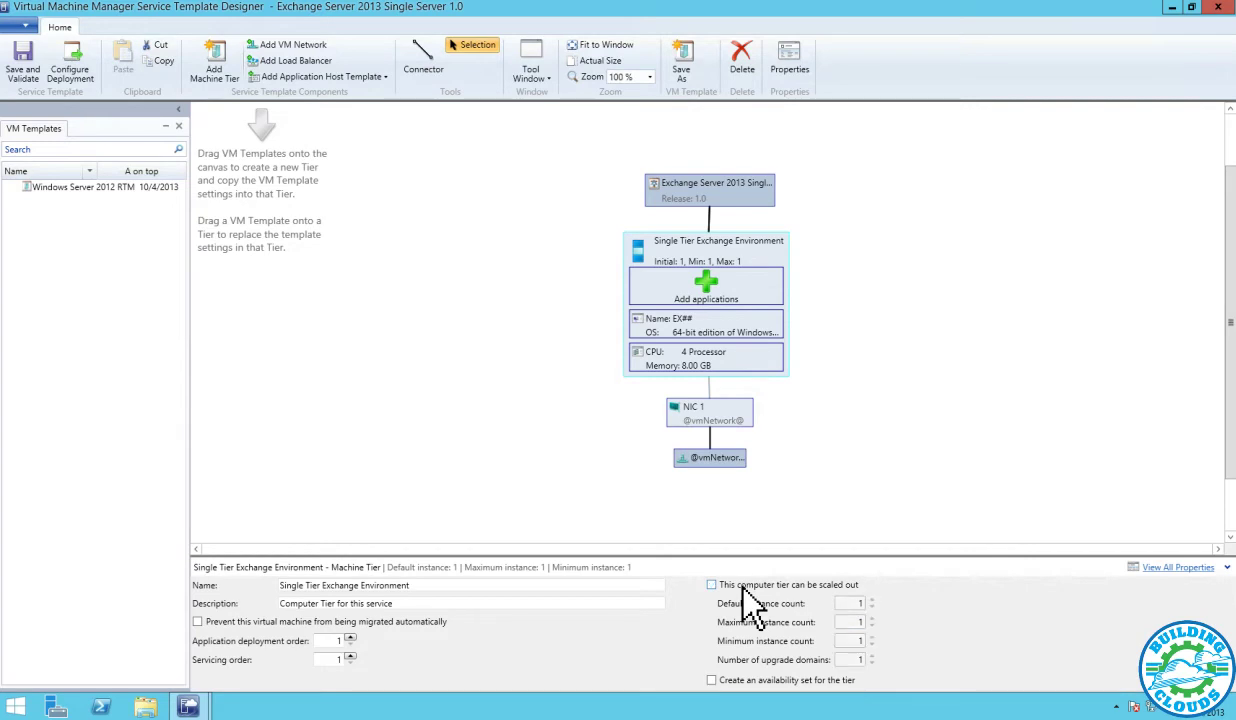
pyautogui.rightClick(736, 364)
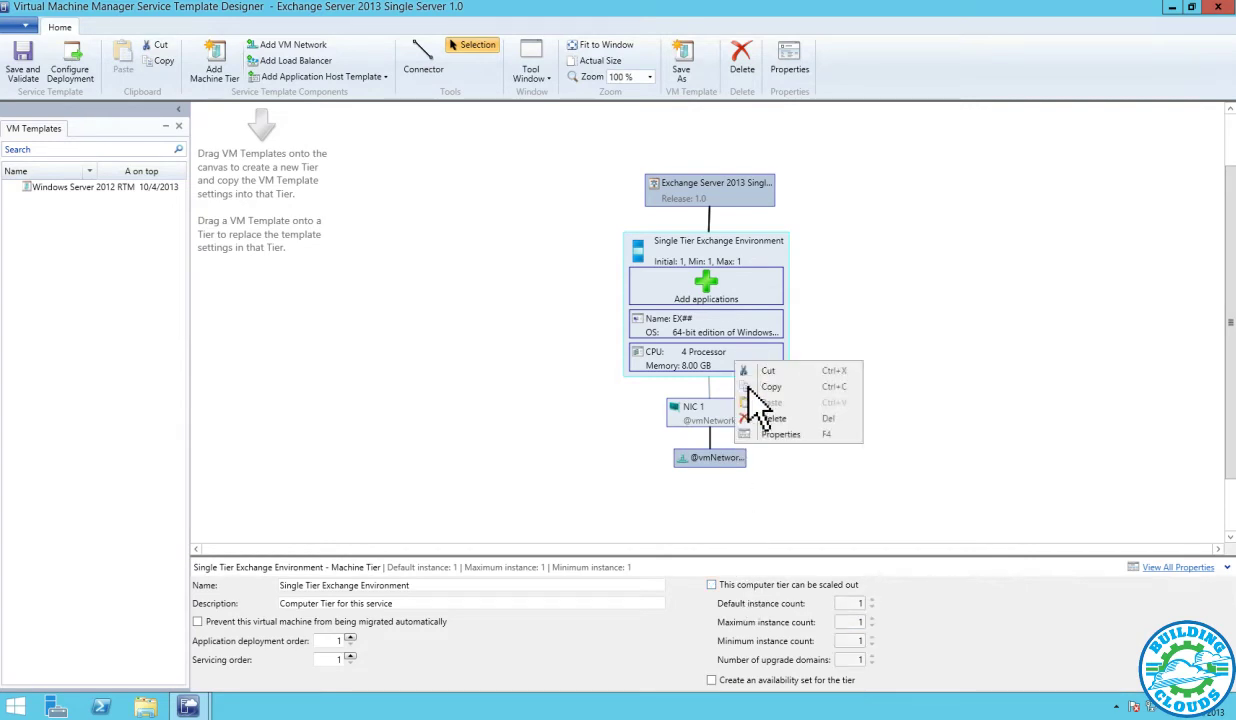
pyautogui.click(778, 432)
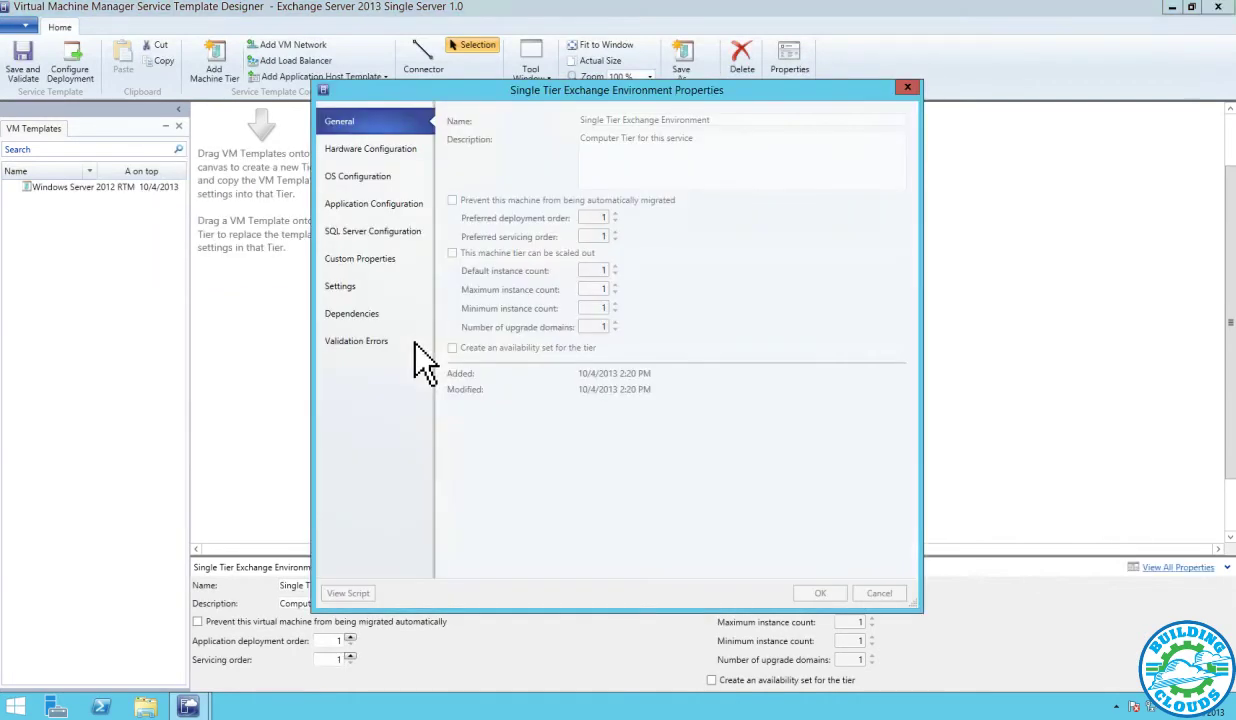
# Review the tier's network adapter, Data.vhdx and primary disk settings unchanged, then OS Configuration
pyautogui.click(403, 165)
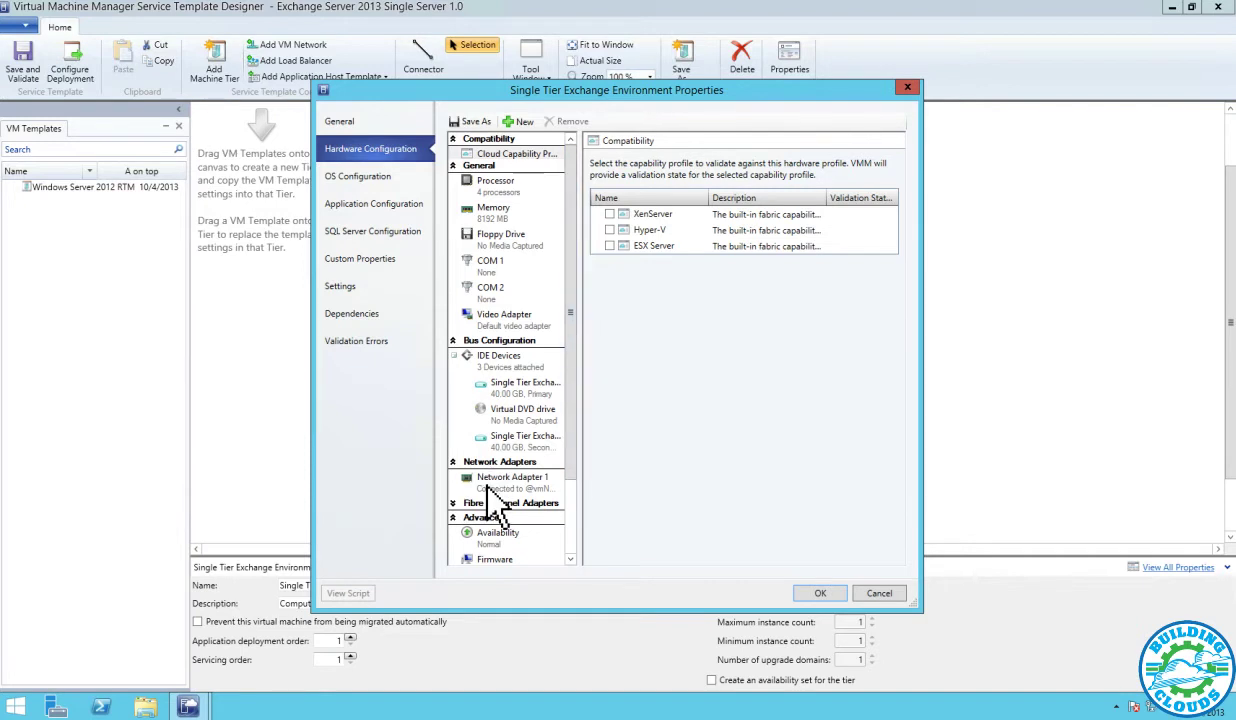
pyautogui.click(500, 483)
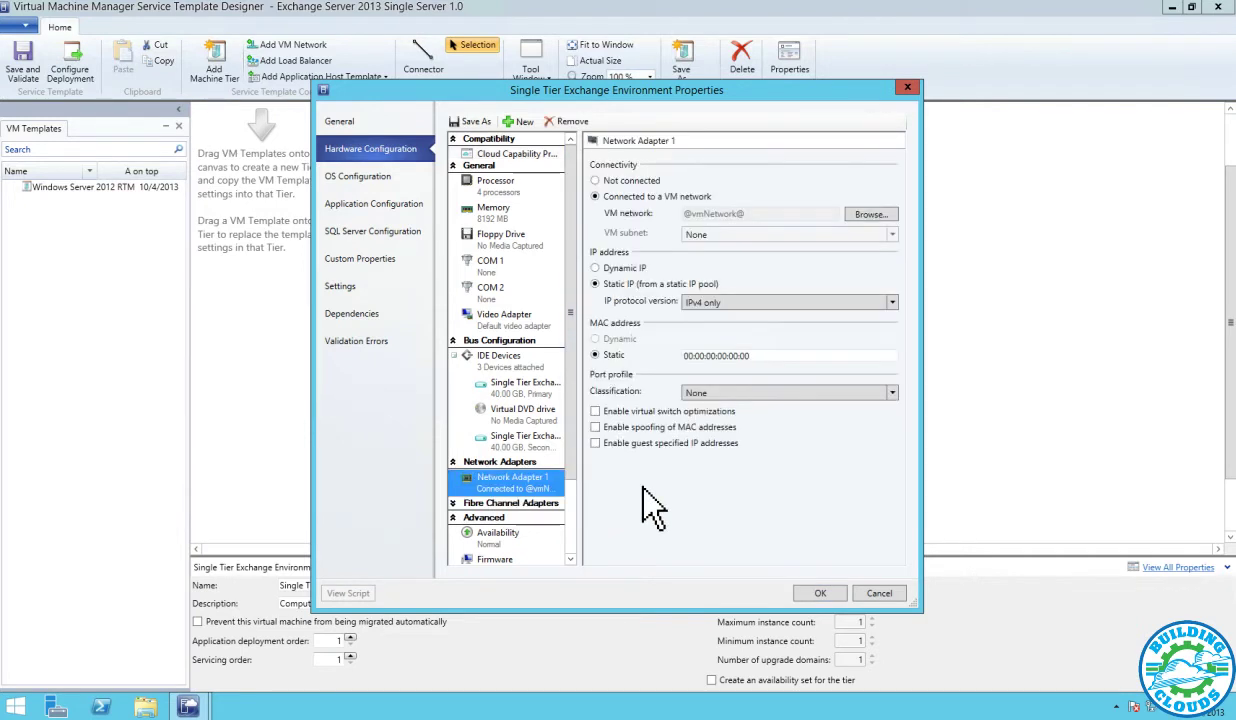
pyautogui.click(888, 214)
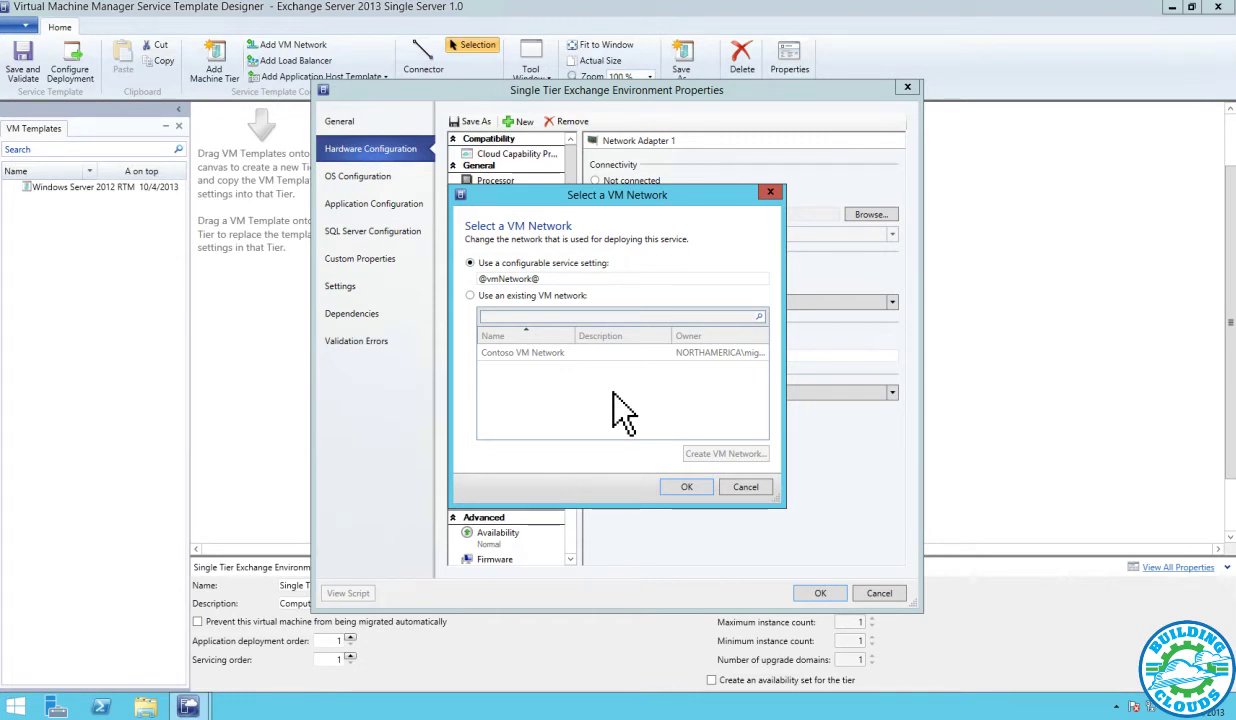
pyautogui.click(745, 487)
pyautogui.click(524, 442)
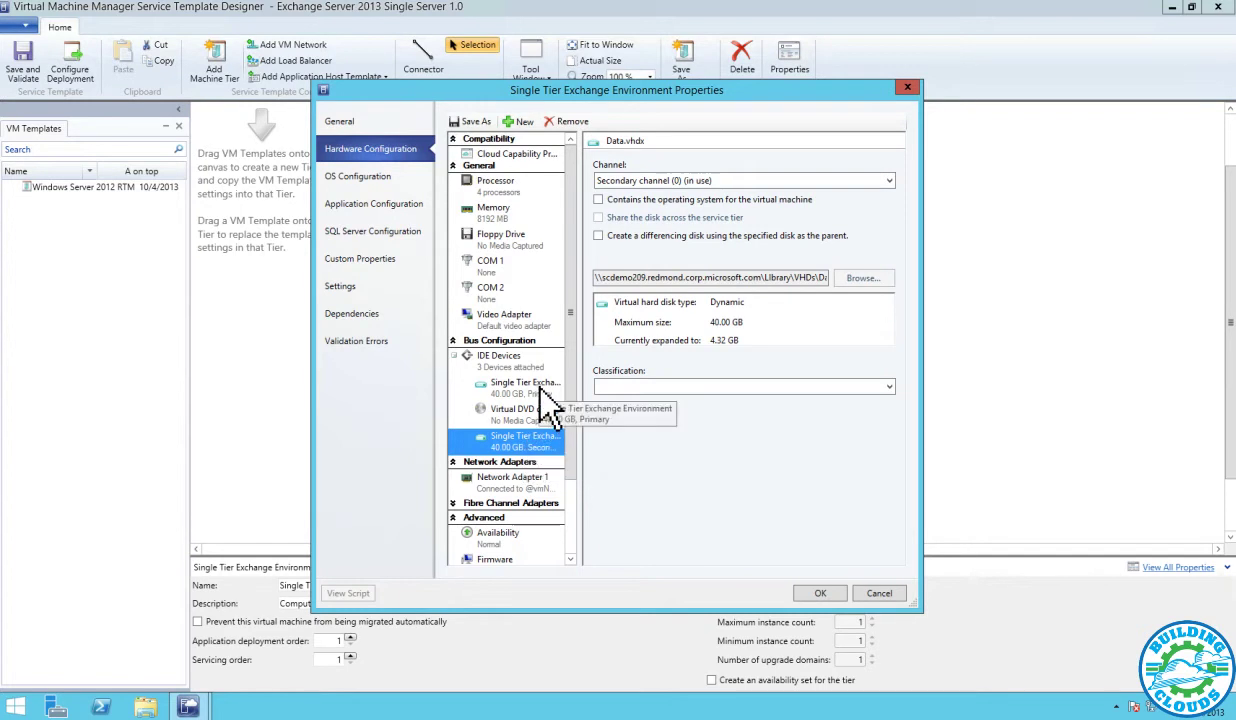
pyautogui.click(533, 392)
pyautogui.click(371, 176)
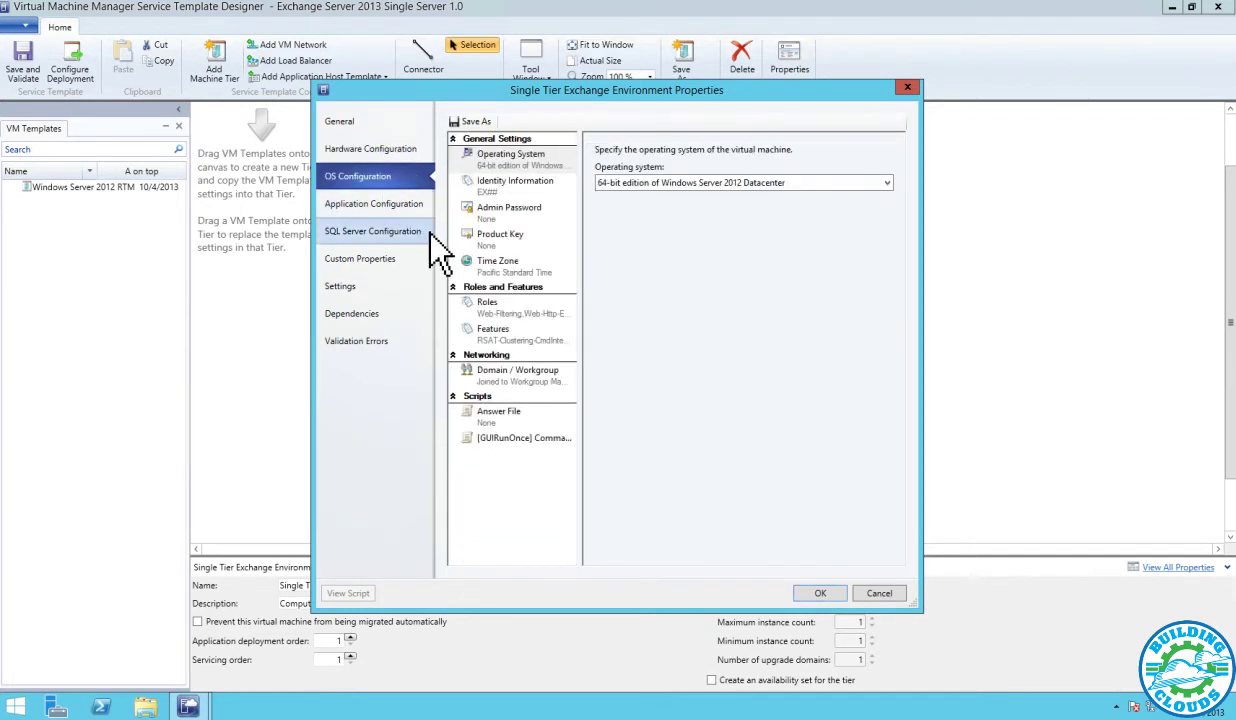
# Check the computer name, then specify and confirm the local administrator password
pyautogui.click(507, 186)
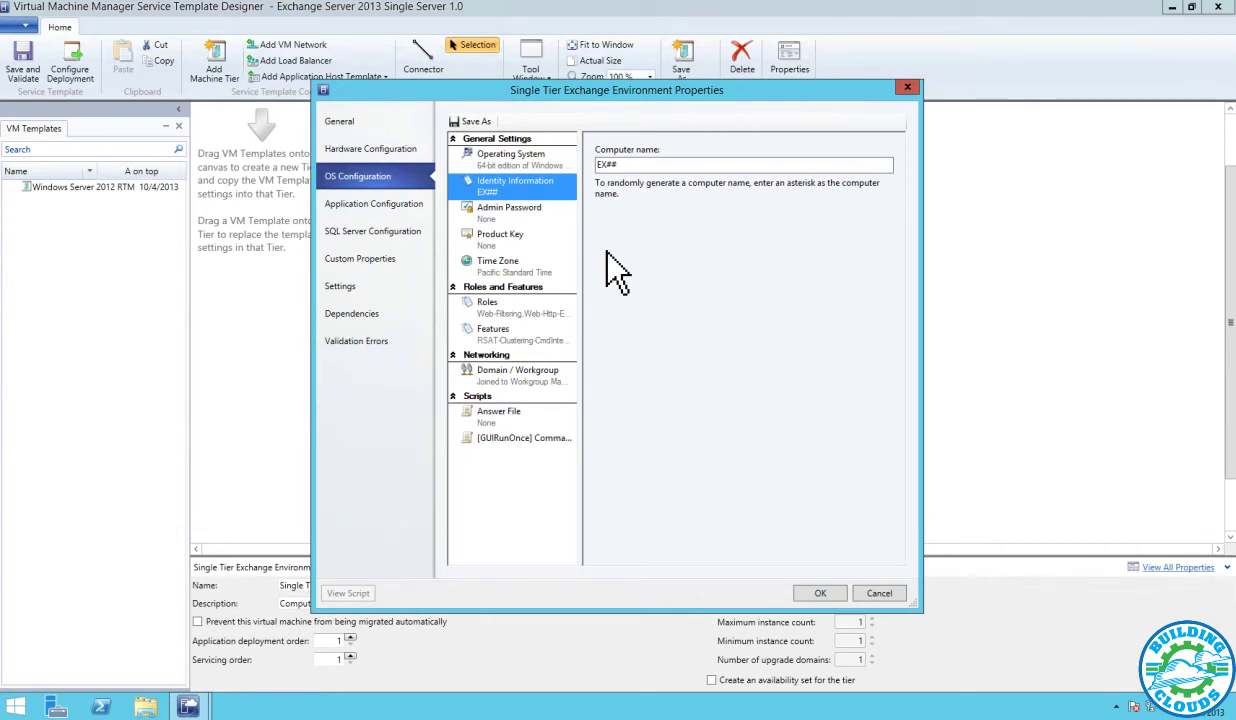
pyautogui.click(515, 212)
pyautogui.click(662, 198)
pyautogui.click(679, 221)
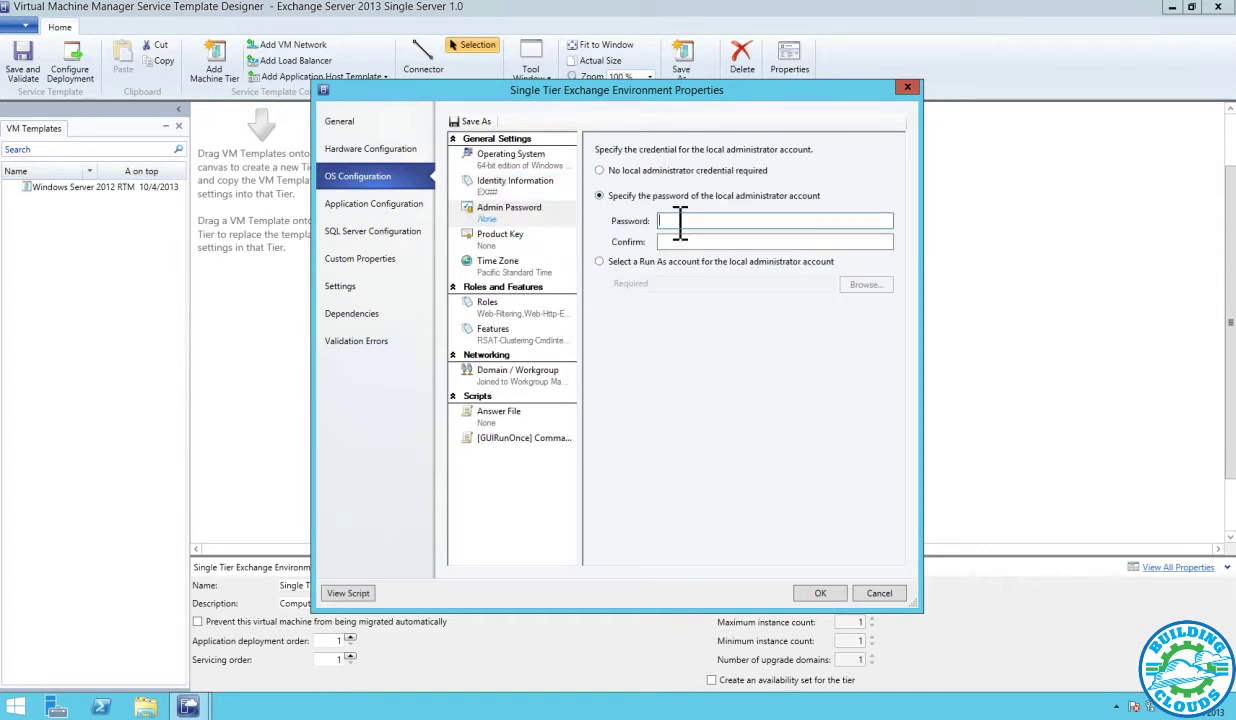
pyautogui.write('P@ssw0rd')
pyautogui.press('Tab')
pyautogui.write('P@ssw0rd')
# Paste in the Windows product key and look through the server roles list
pyautogui.click(497, 238)
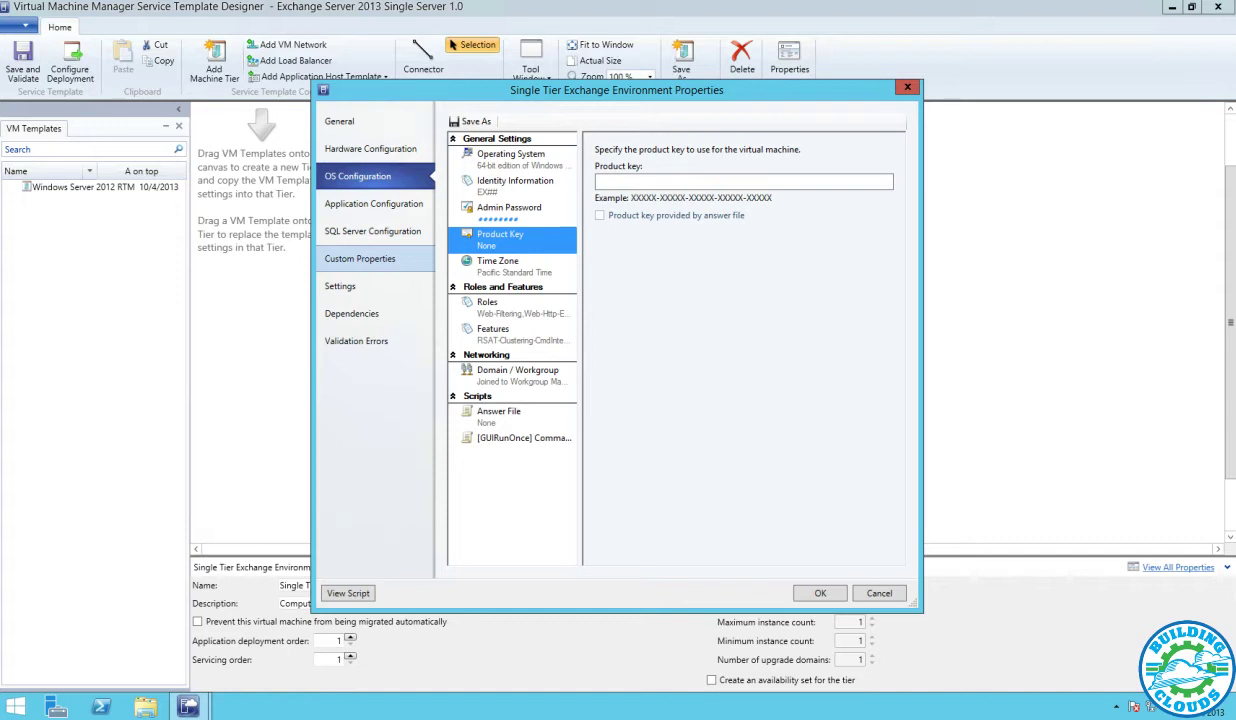
pyautogui.hotkey('ctrl', 'v')
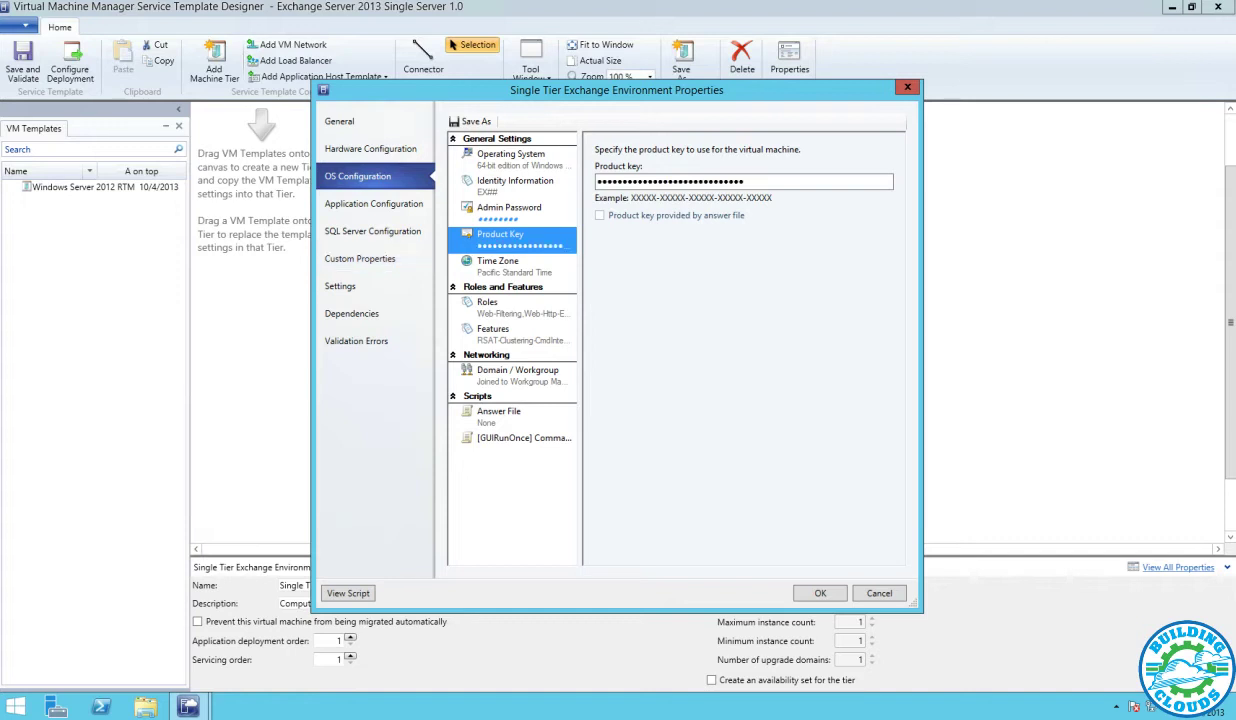
pyautogui.click(521, 305)
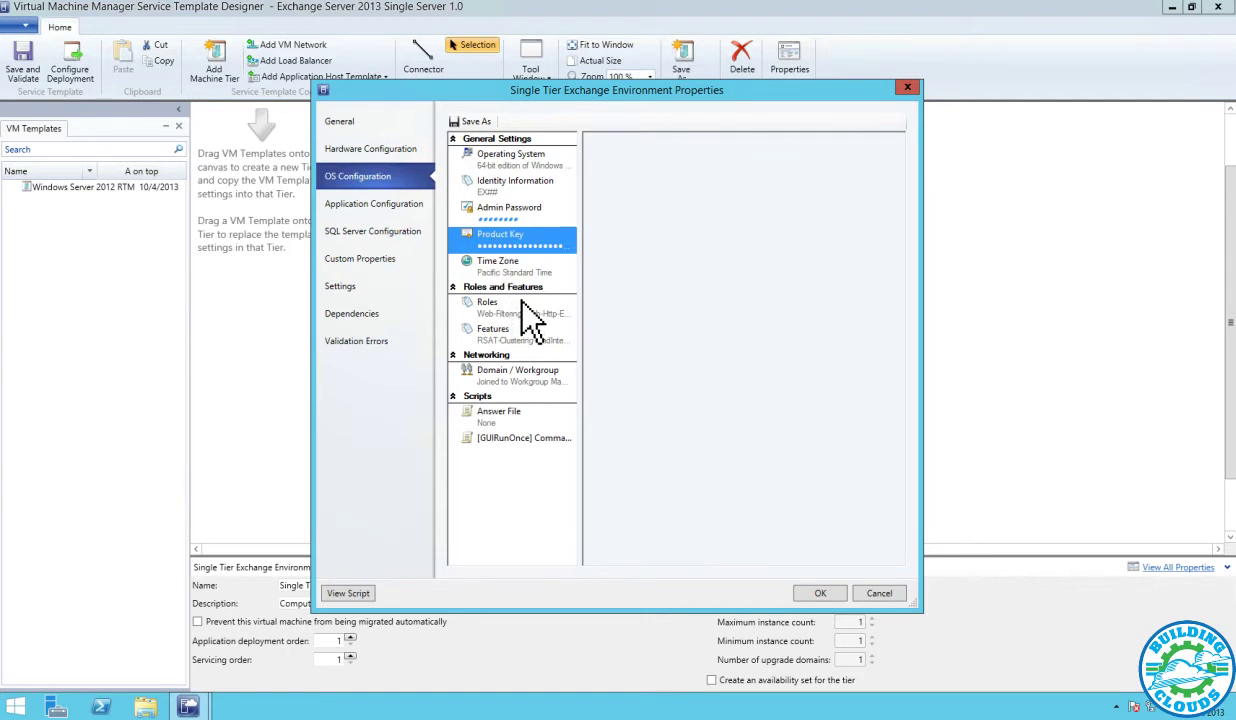
pyautogui.scroll(-5, 887, 265)
pyautogui.scroll(-15, 887, 350)
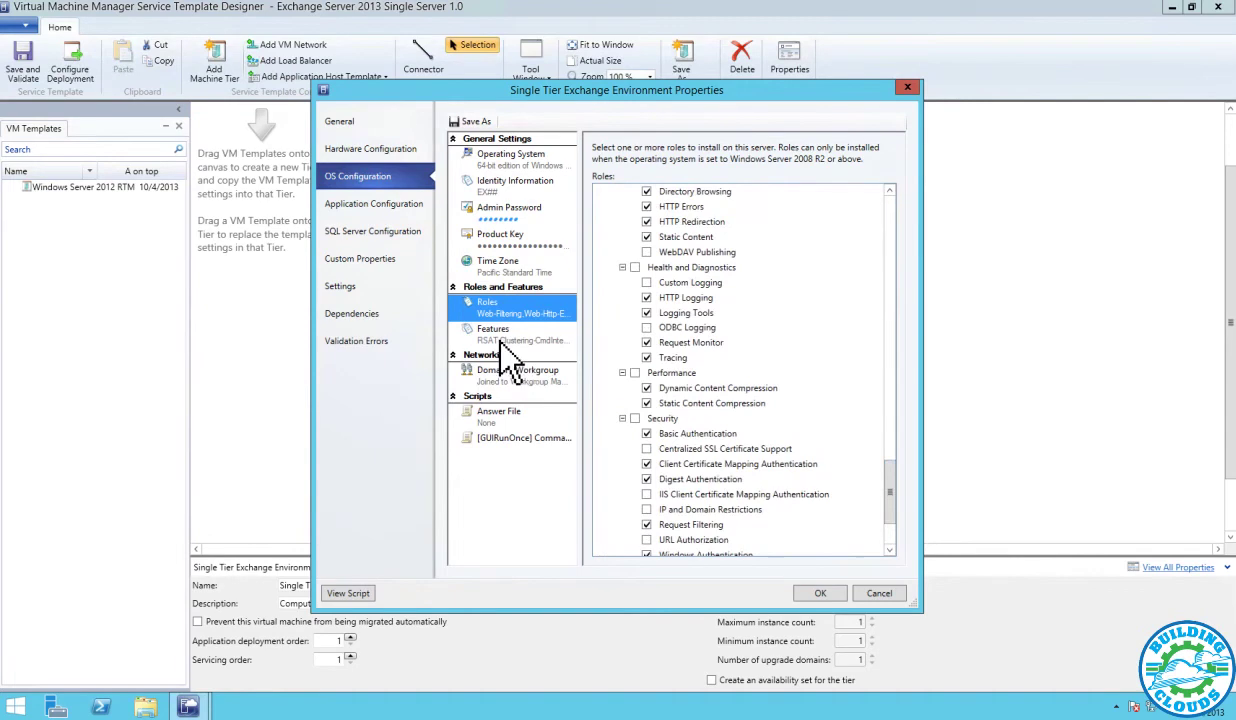
# Join the tier to domain Contoso.com using the Contoso Admin Run As account
pyautogui.click(514, 373)
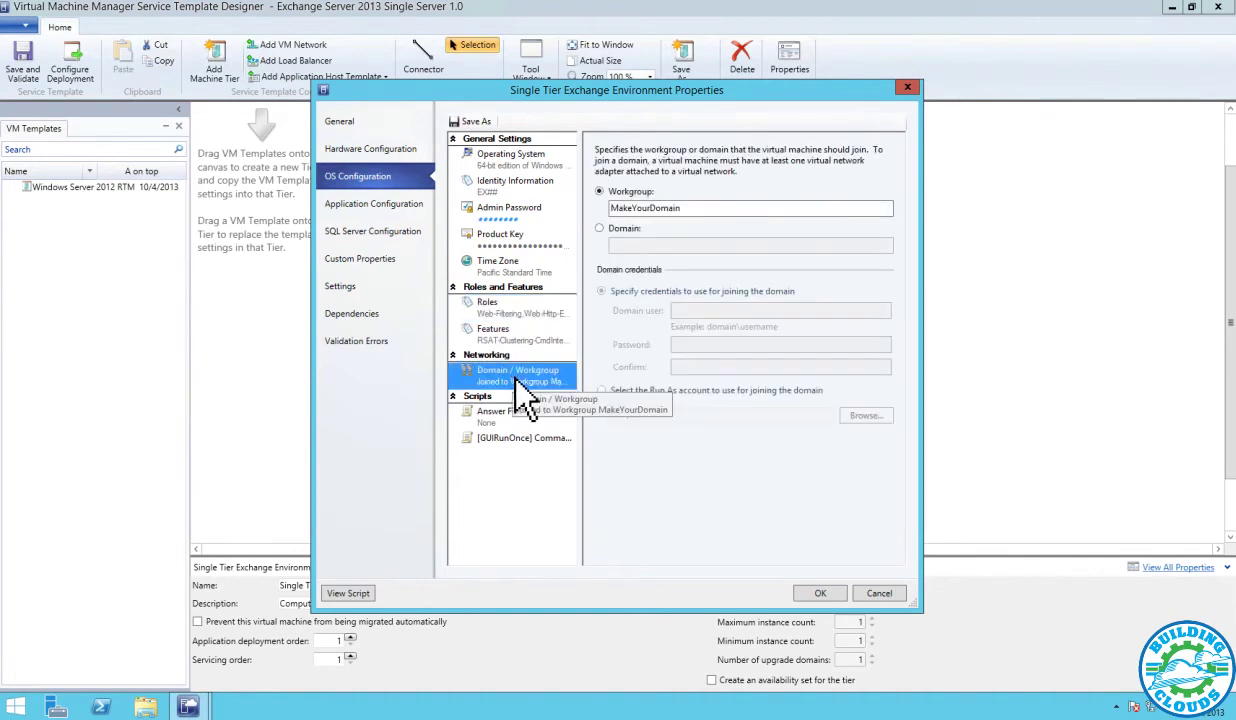
pyautogui.click(636, 232)
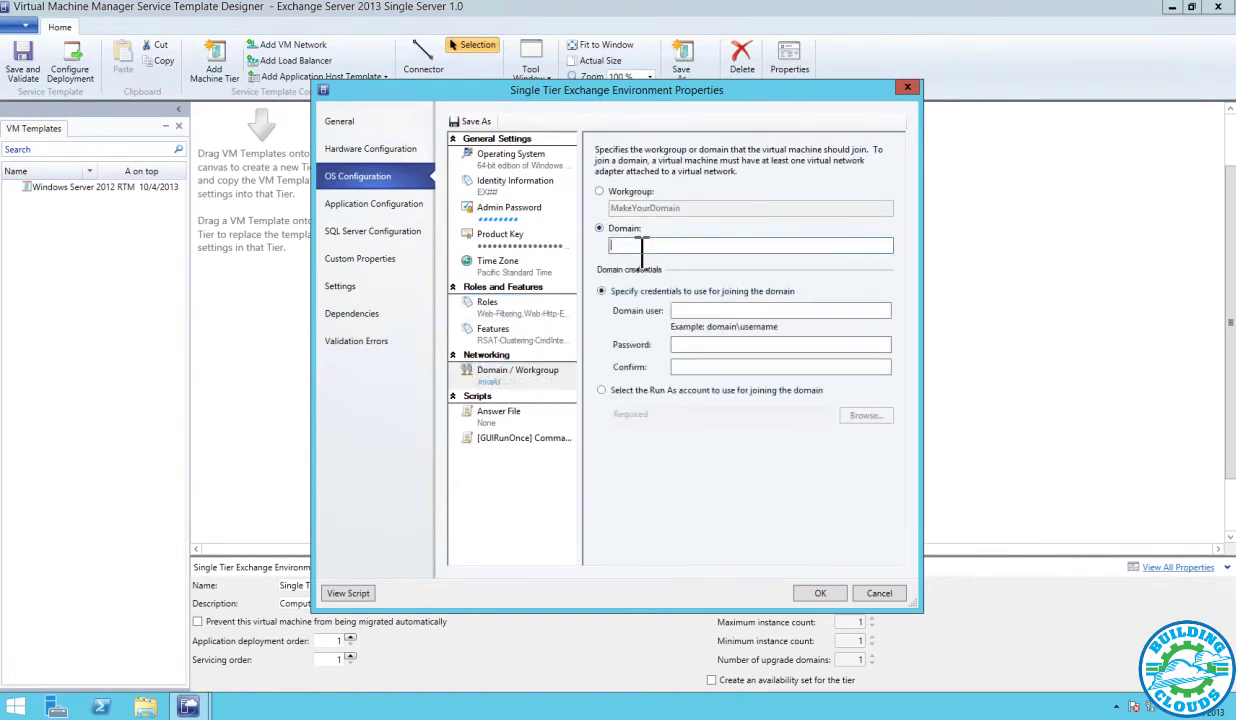
pyautogui.write('Contoso.com')
pyautogui.click(778, 390)
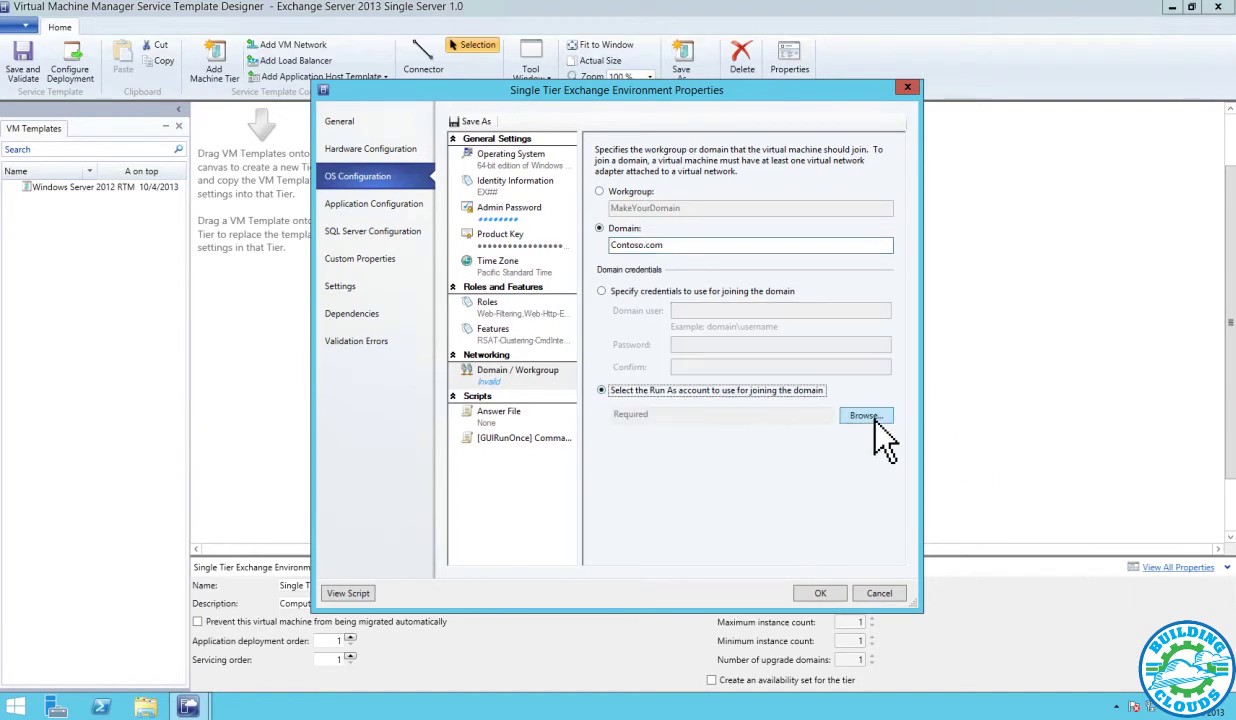
pyautogui.click(860, 416)
pyautogui.click(530, 383)
pyautogui.click(687, 489)
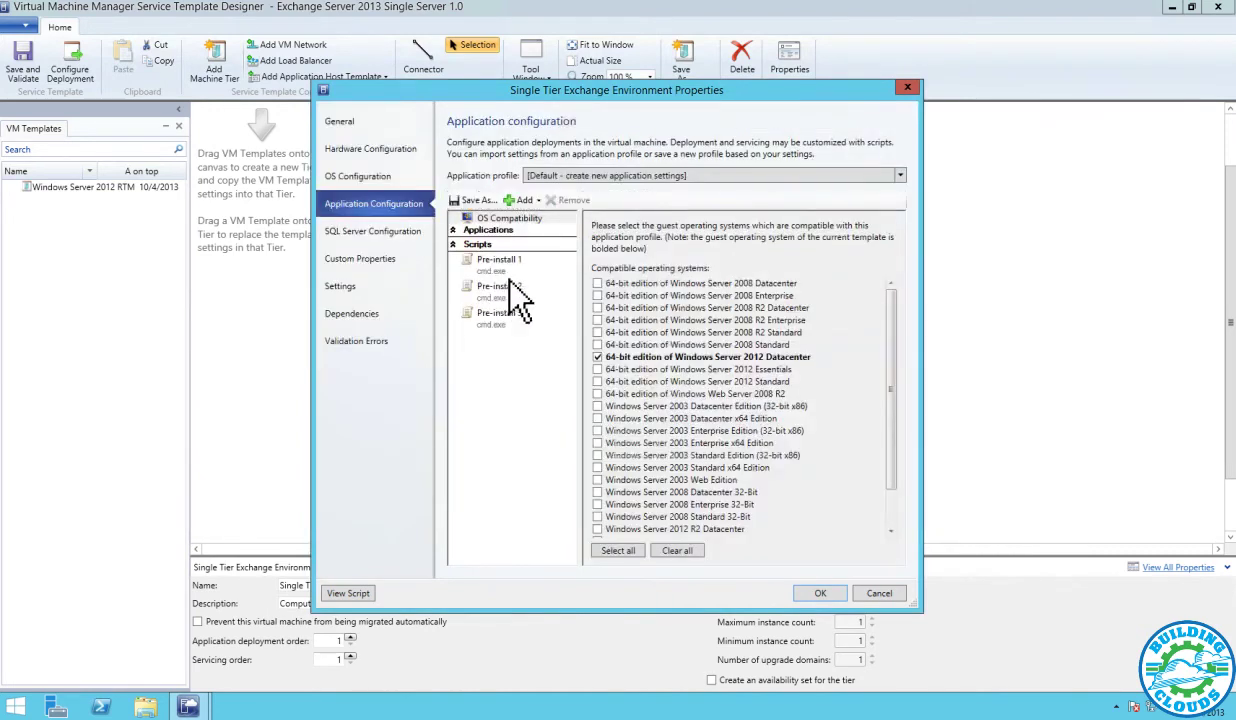
# Inspect Pre-install scripts 1–3, including the FilterPack64bit.exe install and Exchange setup scripts
pyautogui.click(515, 268)
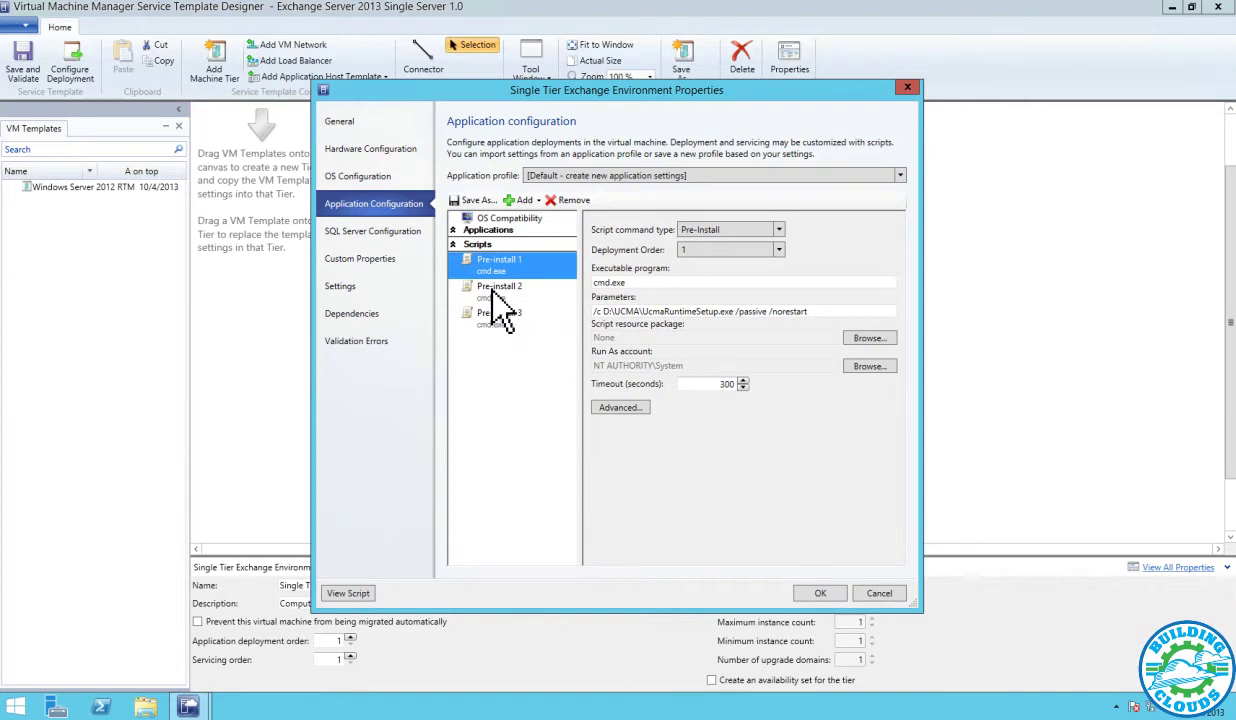
pyautogui.click(492, 292)
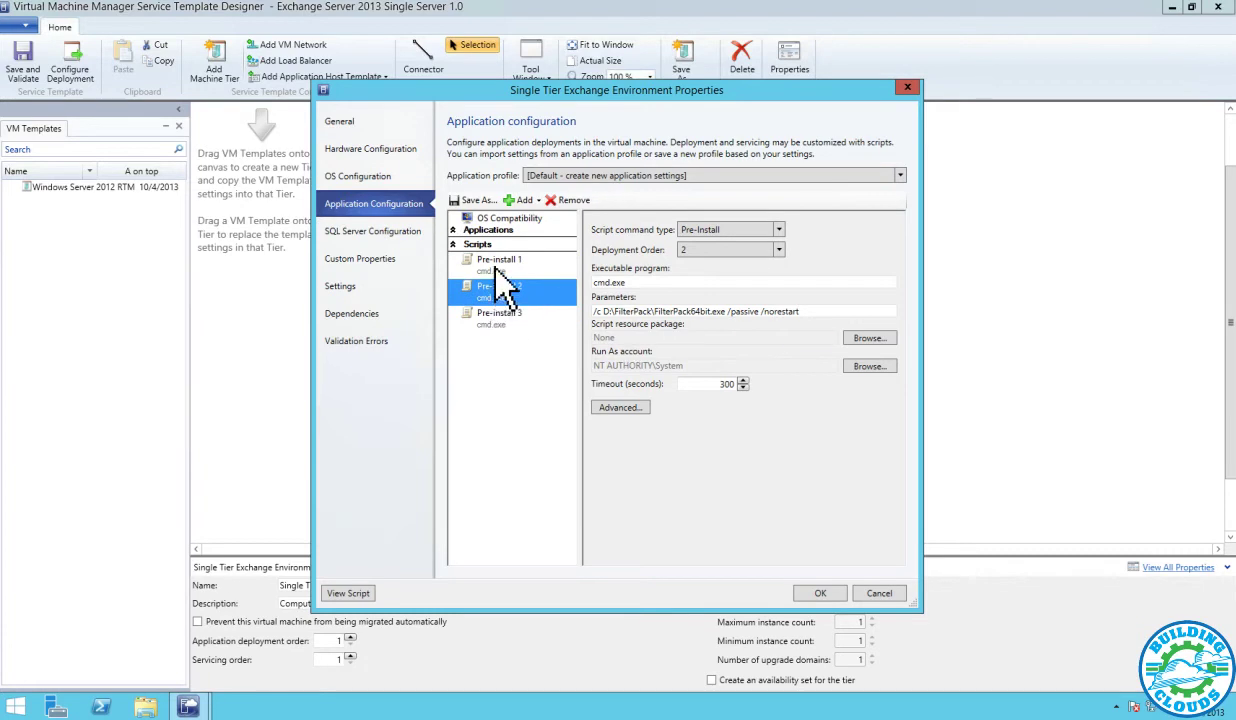
pyautogui.press('Up')
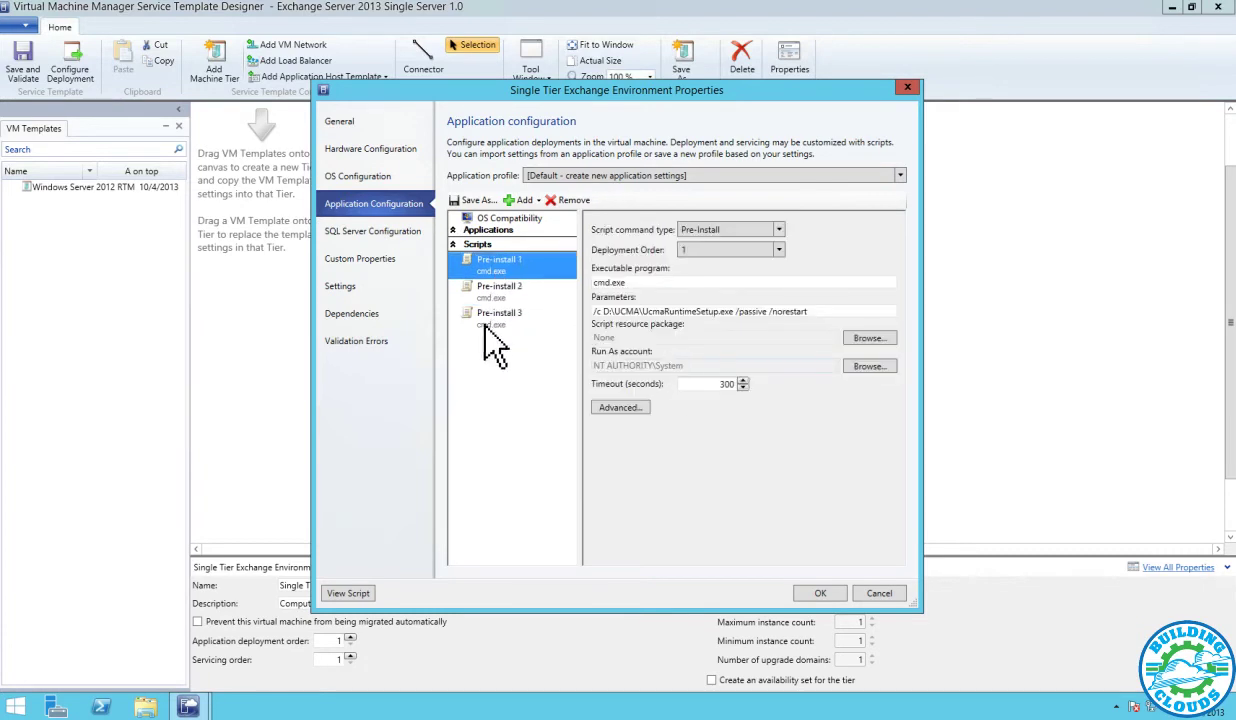
pyautogui.moveTo(494, 314); pyautogui.dragTo(499, 288)
pyautogui.click(500, 292)
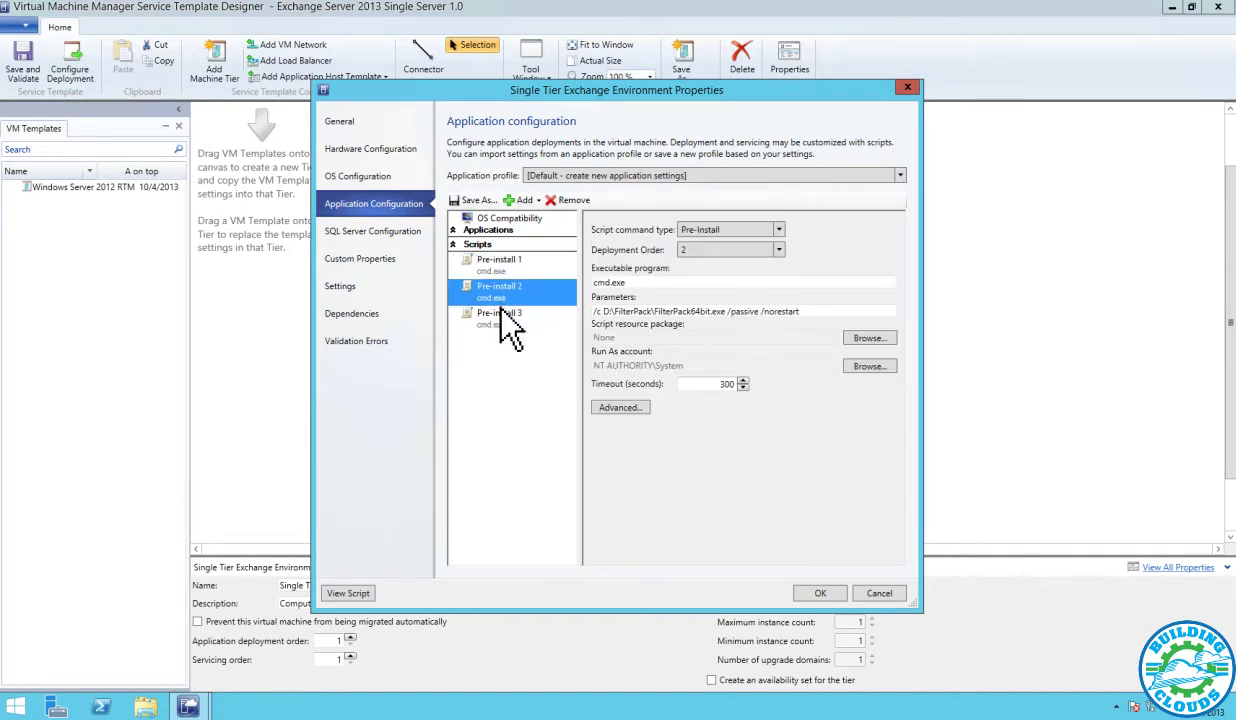
pyautogui.click(502, 314)
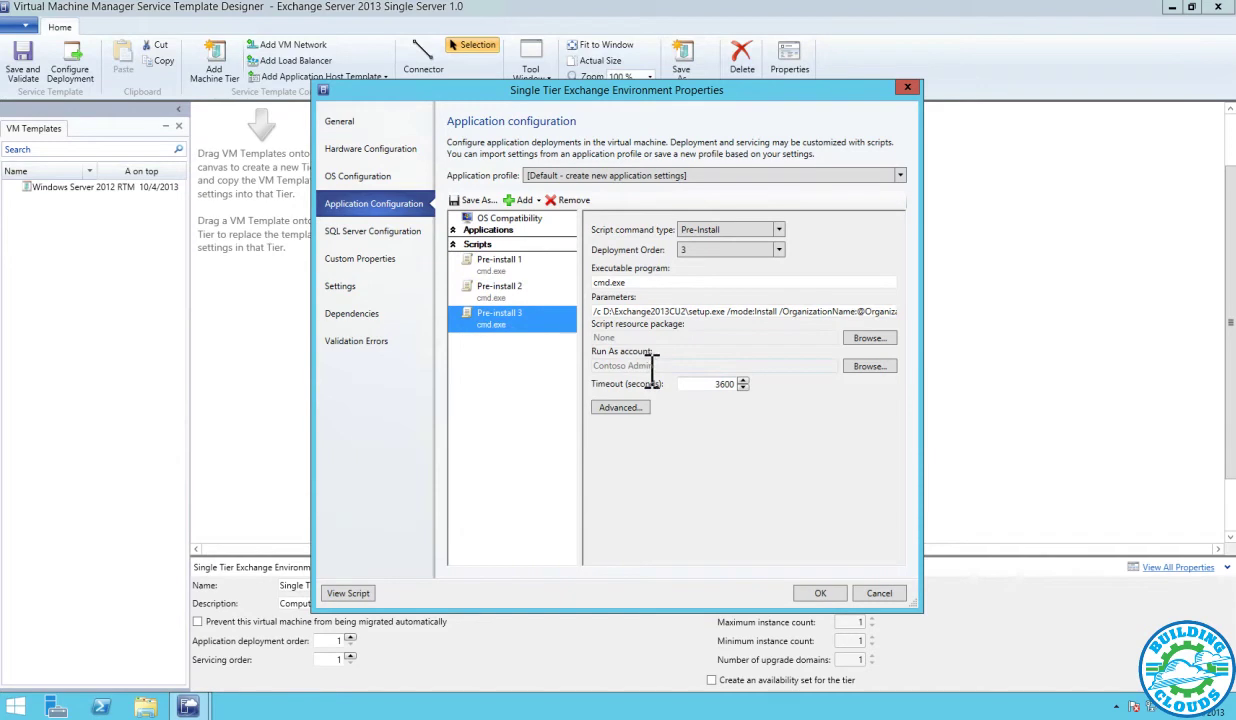
pyautogui.click(605, 312)
pyautogui.press('Right')
pyautogui.press('Right')
pyautogui.press('Right')
pyautogui.press('Right')
pyautogui.press('Right')
pyautogui.press('Right')
pyautogui.press('Right')
pyautogui.press('Right')
pyautogui.press('Right')
pyautogui.press('Right')
pyautogui.press('Right')
pyautogui.press('Right')
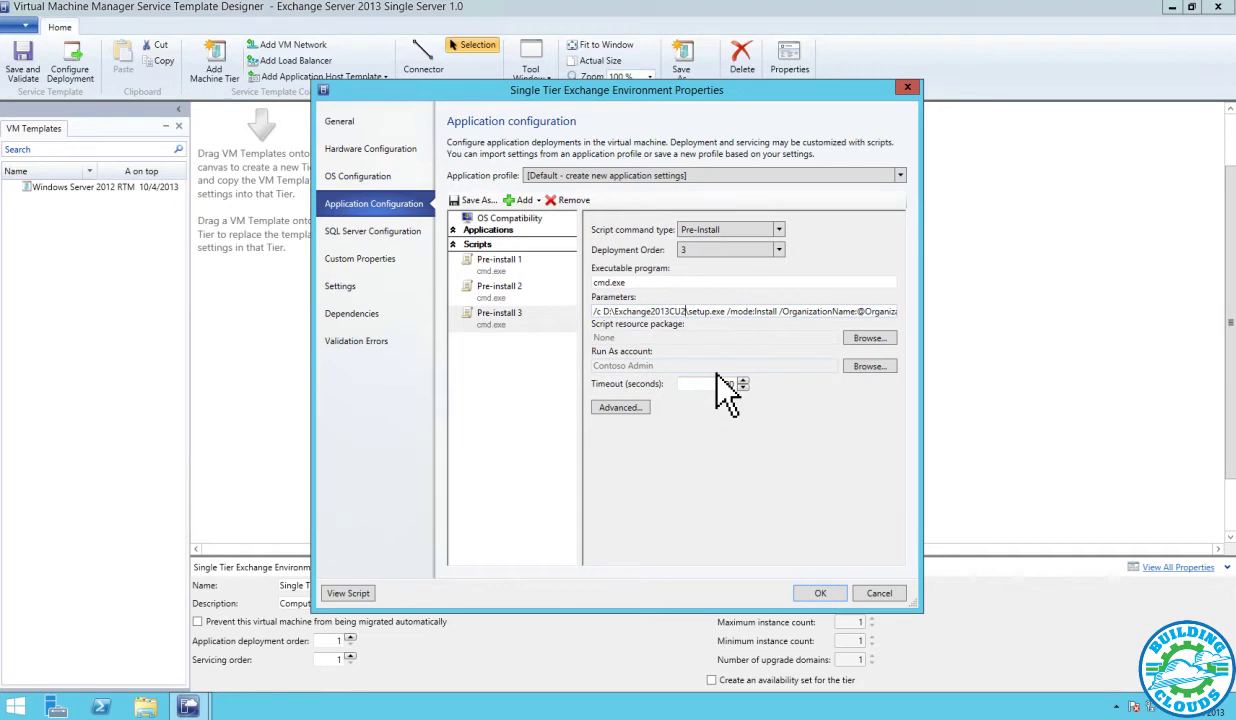
pyautogui.press('Right')
pyautogui.press('Right')
pyautogui.press('Right')
pyautogui.press('Right')
pyautogui.press('Right')
pyautogui.press('Right')
pyautogui.press('Right')
pyautogui.press('Right')
pyautogui.press('Right')
pyautogui.press('Right')
pyautogui.press('Right')
pyautogui.press('Right')
pyautogui.press('Right')
pyautogui.press('Right')
pyautogui.press('Right')
pyautogui.press('Right')
pyautogui.press('Right')
pyautogui.press('Right')
pyautogui.press('Right')
pyautogui.press('Right')
pyautogui.press('Right')
pyautogui.press('Right')
pyautogui.press('Right')
pyautogui.press('Right')
pyautogui.press('Right')
pyautogui.press('Right')
pyautogui.press('Right')
pyautogui.press('Right')
pyautogui.press('Right')
pyautogui.press('Right')
pyautogui.press('Right')
pyautogui.press('Right')
pyautogui.press('Right')
pyautogui.press('Right')
pyautogui.press('Right')
pyautogui.press('Right')
pyautogui.press('Right')
pyautogui.press('Right')
pyautogui.press('Right')
pyautogui.press('Right')
pyautogui.press('Right')
pyautogui.press('Right')
pyautogui.press('Right')
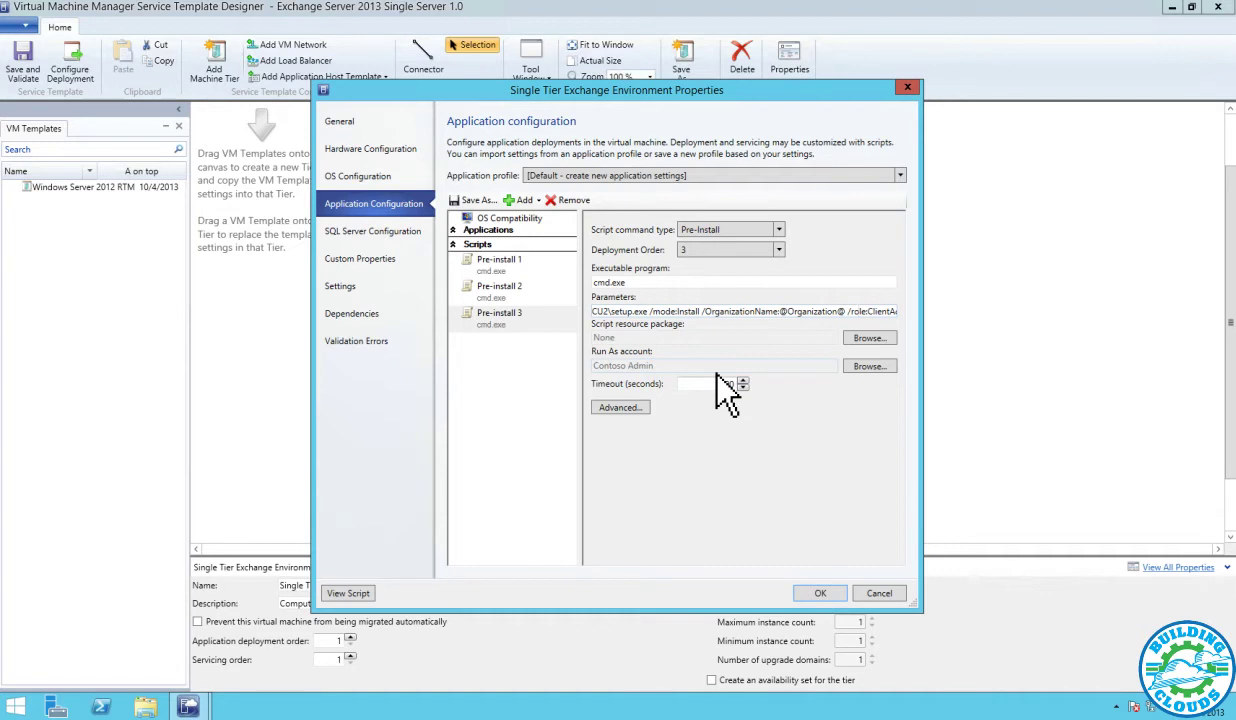
pyautogui.press('Right')
pyautogui.press('Right')
pyautogui.press('Right')
pyautogui.press('Right')
pyautogui.press('Right')
pyautogui.press('Right')
pyautogui.press('Right')
pyautogui.press('Right')
pyautogui.press('Right')
pyautogui.press('Right')
pyautogui.press('Right')
pyautogui.press('Right')
pyautogui.press('Right')
pyautogui.press('Right')
pyautogui.press('Right')
pyautogui.press('Right')
pyautogui.press('Right')
pyautogui.press('Right')
pyautogui.press('Right')
pyautogui.press('Right')
pyautogui.press('Right')
pyautogui.press('Right')
pyautogui.press('Right')
pyautogui.press('Right')
pyautogui.press('Right')
pyautogui.press('Right')
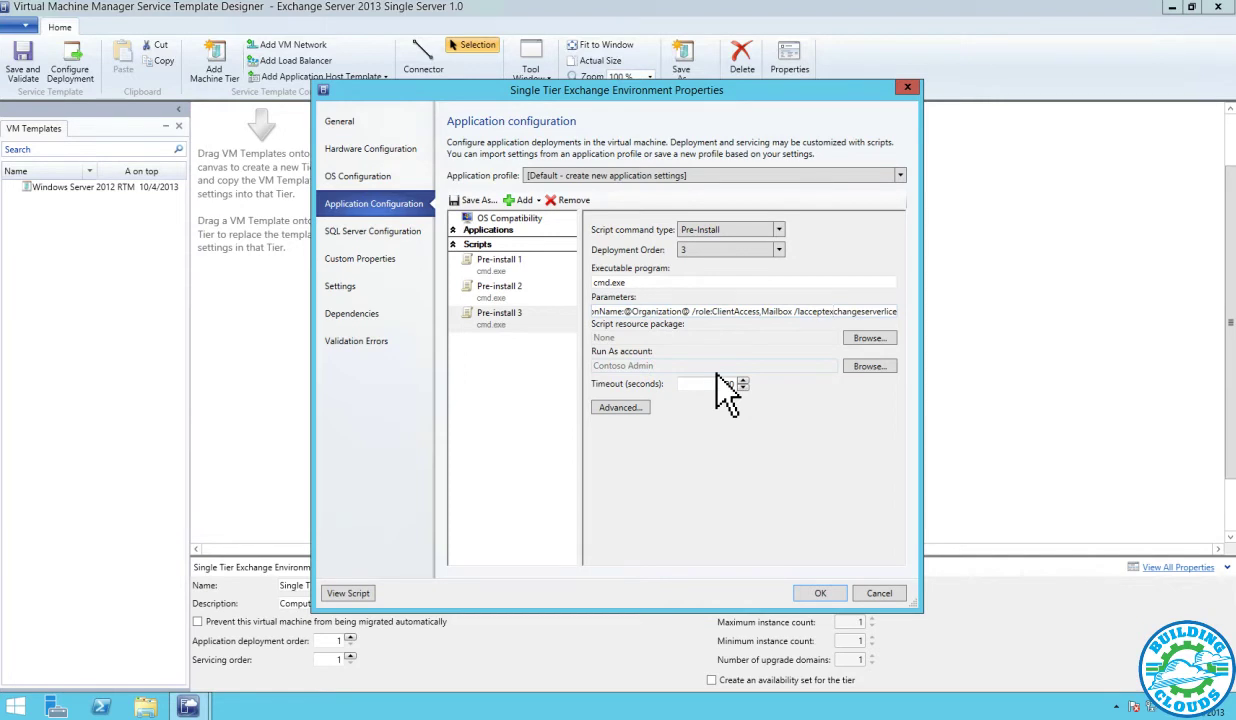
pyautogui.press('Right')
pyautogui.press('Right')
pyautogui.press('Right')
pyautogui.press('Right')
pyautogui.press('Right')
pyautogui.press('Right')
pyautogui.press('Right')
pyautogui.press('Right')
pyautogui.press('Right')
pyautogui.press('Right')
pyautogui.press('Right')
pyautogui.press('Right')
pyautogui.press('Right')
pyautogui.press('Right')
pyautogui.press('Right')
pyautogui.press('Right')
pyautogui.press('Right')
pyautogui.press('Right')
pyautogui.press('Right')
pyautogui.press('Right')
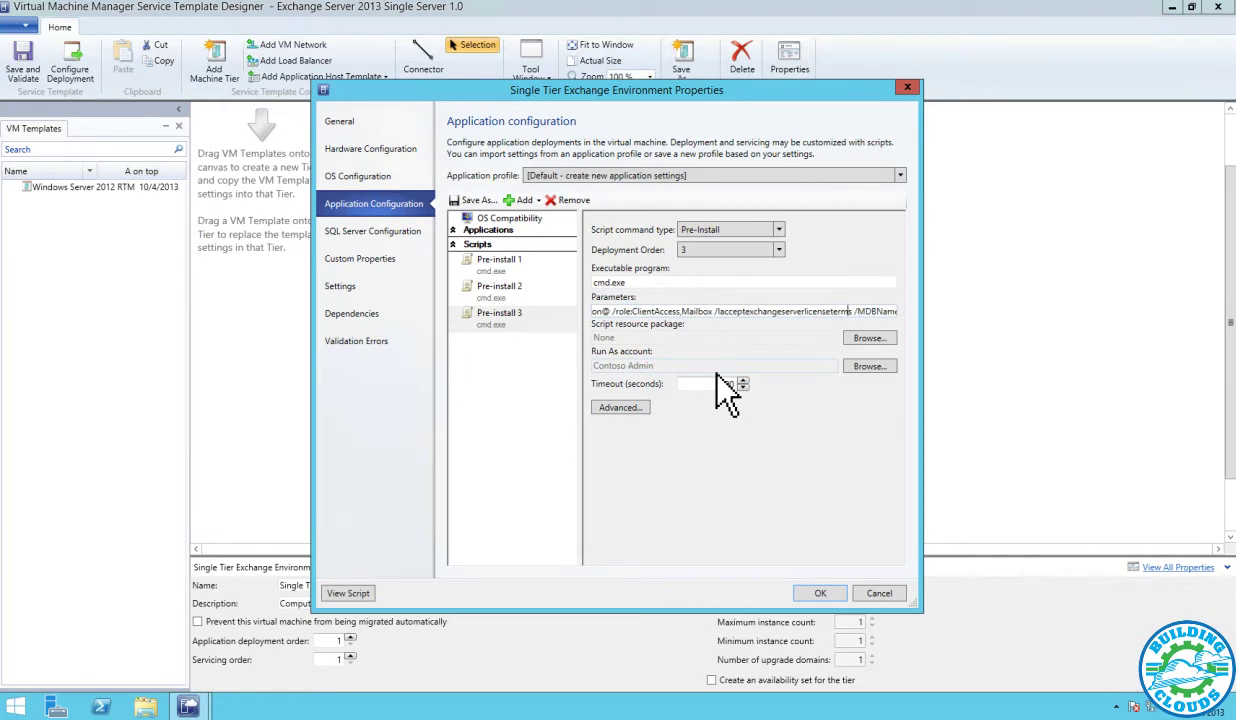
pyautogui.press('Right')
pyautogui.press('Right')
pyautogui.press('Right')
pyautogui.press('Right')
pyautogui.press('Right')
pyautogui.press('Right')
pyautogui.press('Right')
pyautogui.press('Right')
pyautogui.press('Right')
pyautogui.press('Right')
pyautogui.press('Right')
pyautogui.press('Right')
pyautogui.press('Right')
pyautogui.press('Right')
pyautogui.press('Right')
pyautogui.press('Right')
pyautogui.press('Right')
pyautogui.press('Right')
pyautogui.press('Right')
pyautogui.press('Right')
pyautogui.press('Right')
pyautogui.press('Right')
pyautogui.press('Right')
pyautogui.press('Right')
pyautogui.press('Right')
pyautogui.press('Right')
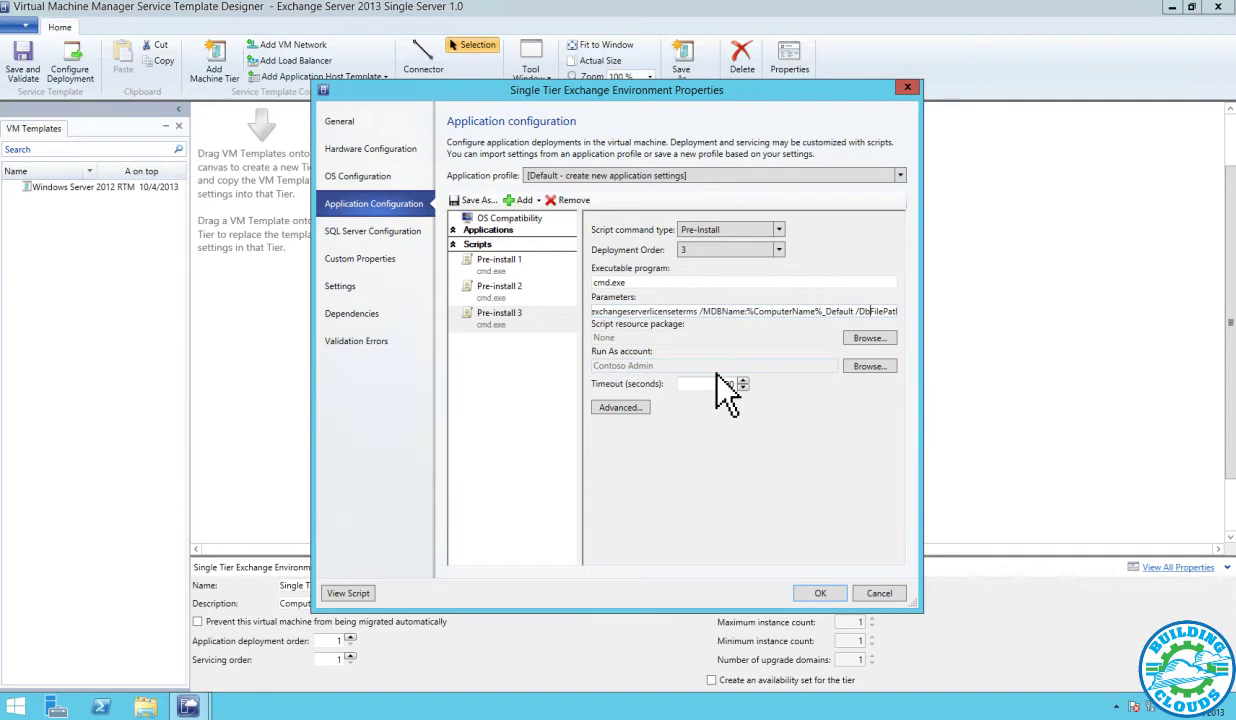
pyautogui.press('Right')
pyautogui.press('Right')
pyautogui.press('Right')
pyautogui.press('Right')
pyautogui.press('Right')
pyautogui.press('Right')
pyautogui.press('Right')
pyautogui.press('Right')
pyautogui.press('Right')
pyautogui.press('Right')
pyautogui.press('Right')
pyautogui.press('Right')
pyautogui.press('Right')
pyautogui.press('Right')
pyautogui.press('Right')
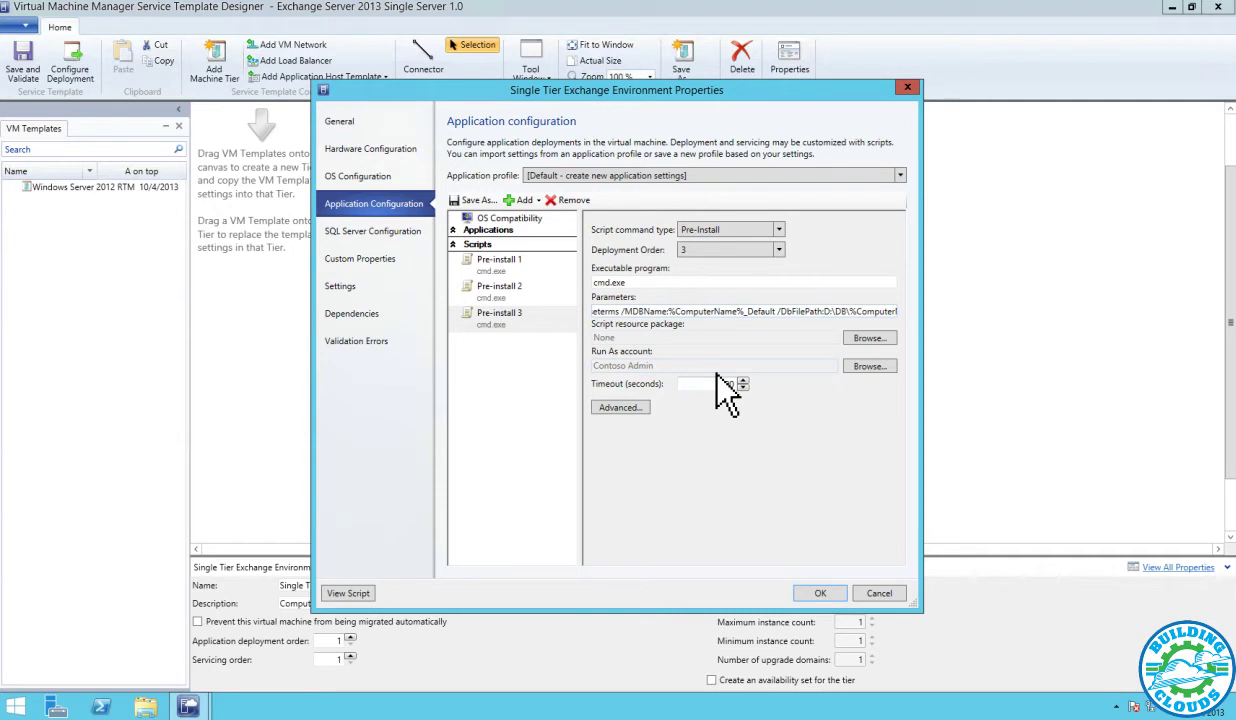
pyautogui.press('Right')
pyautogui.press('End')
pyautogui.hotkey('ctrl', 'Right')
pyautogui.hotkey('ctrl', 'Right')
pyautogui.hotkey('ctrl', 'Right')
pyautogui.hotkey('ctrl', 'Right')
pyautogui.hotkey('ctrl', 'Right')
pyautogui.hotkey('ctrl', 'Right')
pyautogui.hotkey('ctrl', 'Right')
pyautogui.press('Right')
pyautogui.press('Right')
pyautogui.press('Right')
pyautogui.press('End')
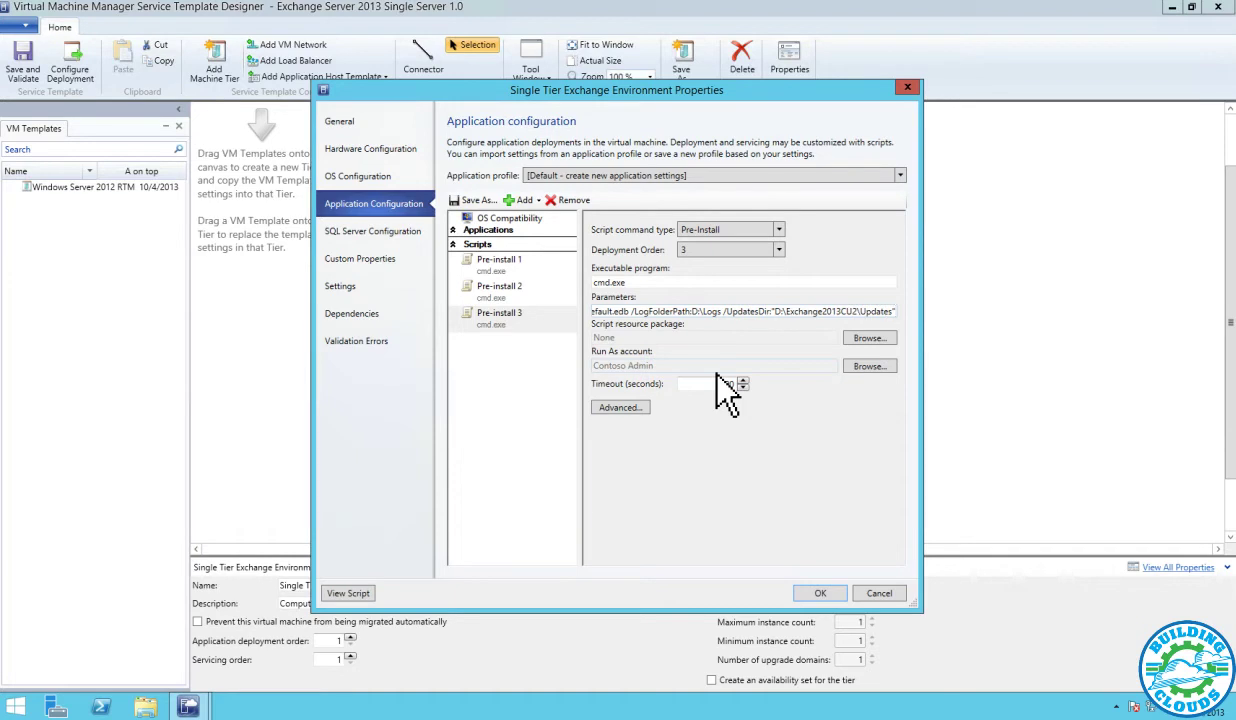
# Check the 3600-second timeout and quota settings, then save and close the tier properties
pyautogui.doubleClick(709, 384)
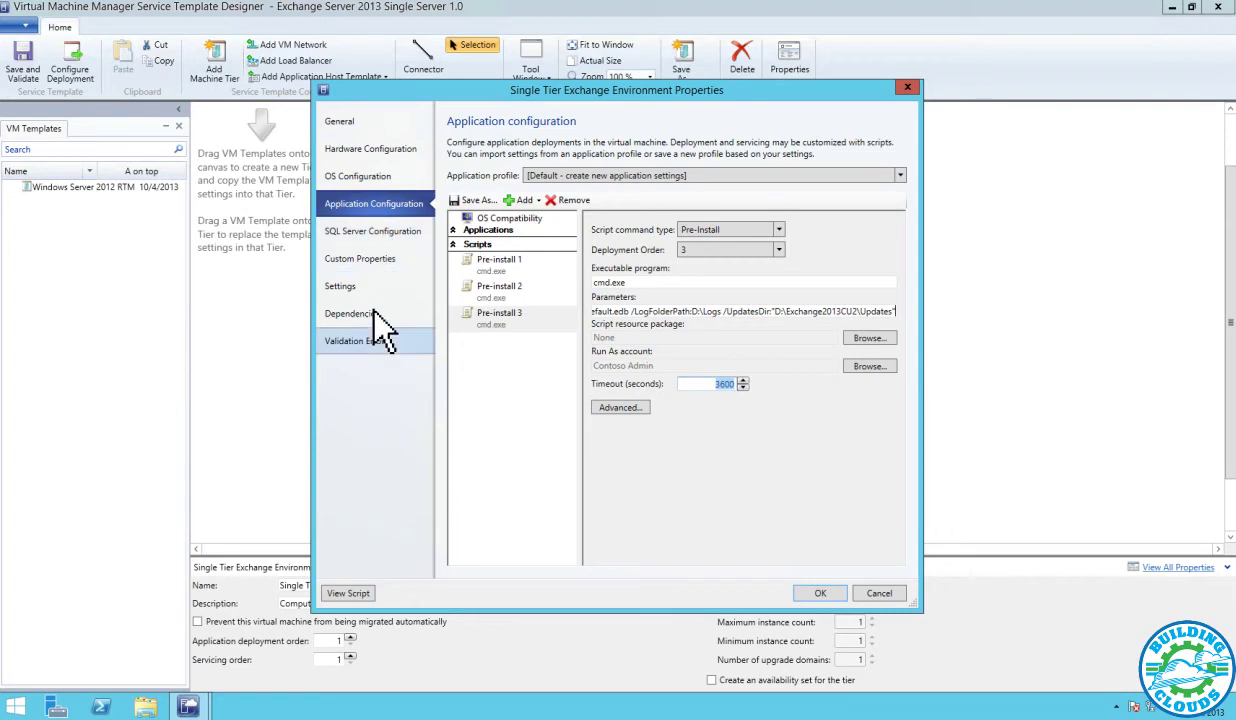
pyautogui.click(390, 288)
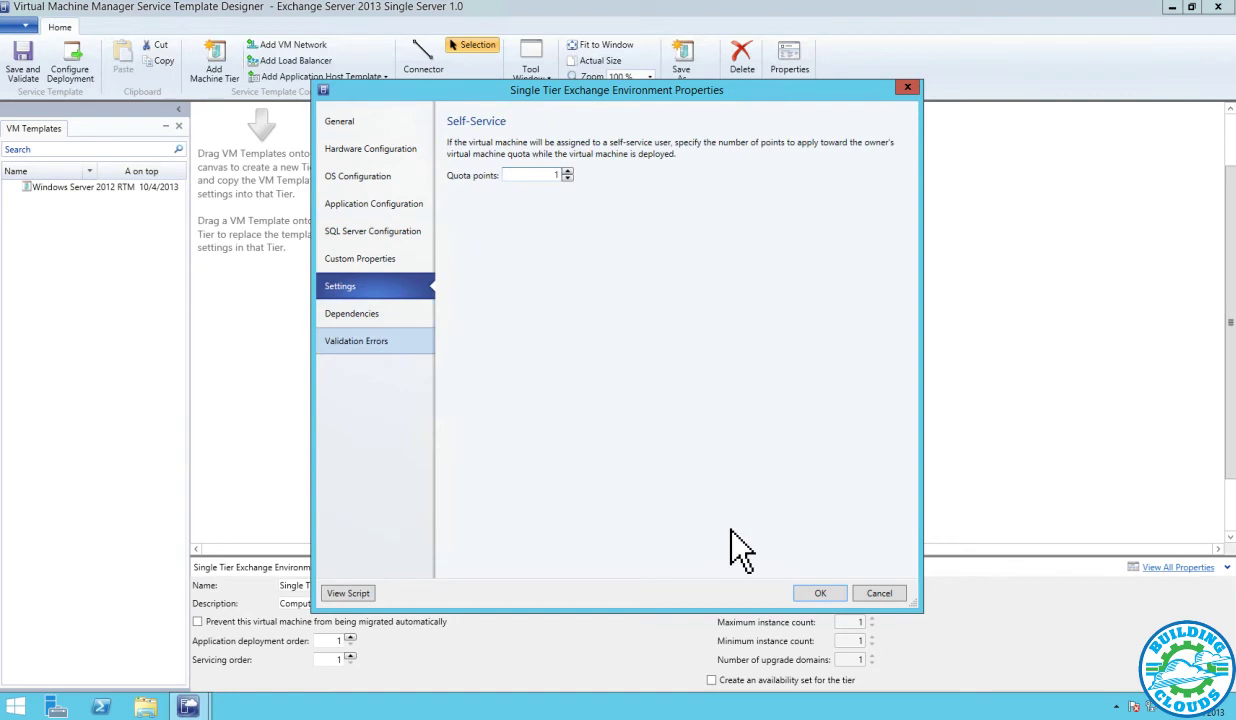
pyautogui.click(817, 595)
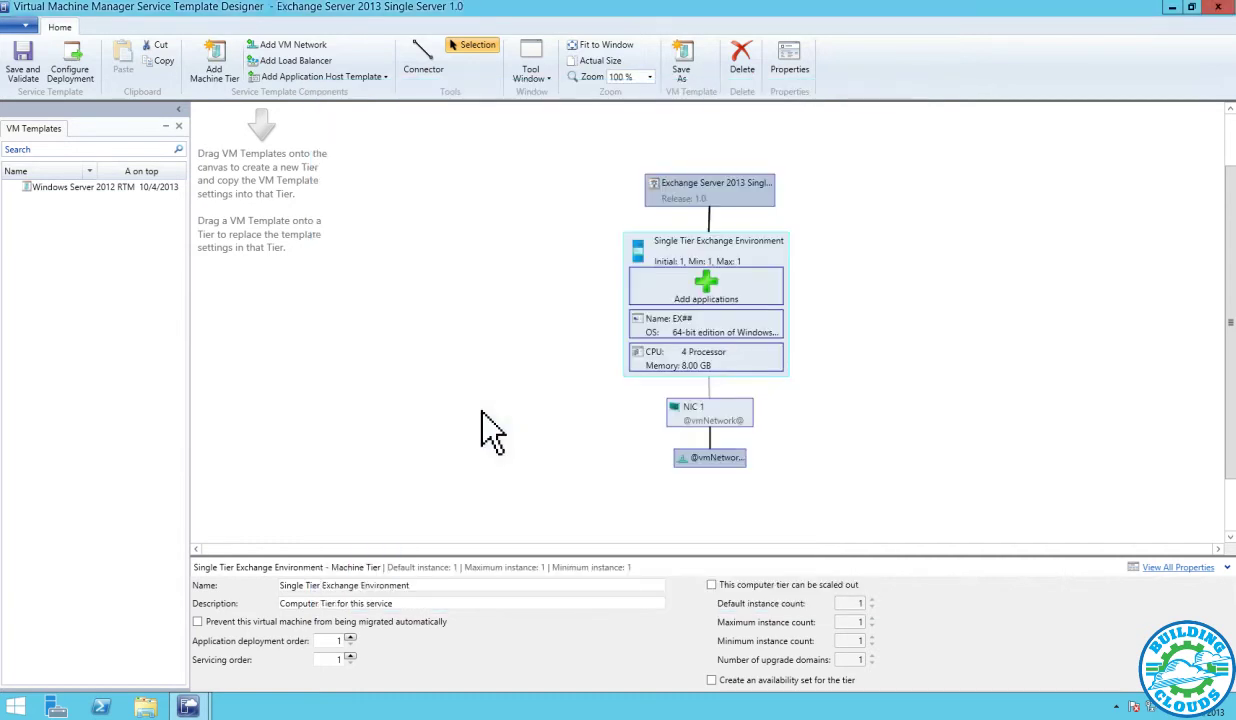
# Save and validate the template, then configure deployment SSA1 to All Hosts on Contoso VM Network
pyautogui.click(30, 68)
pyautogui.click(78, 72)
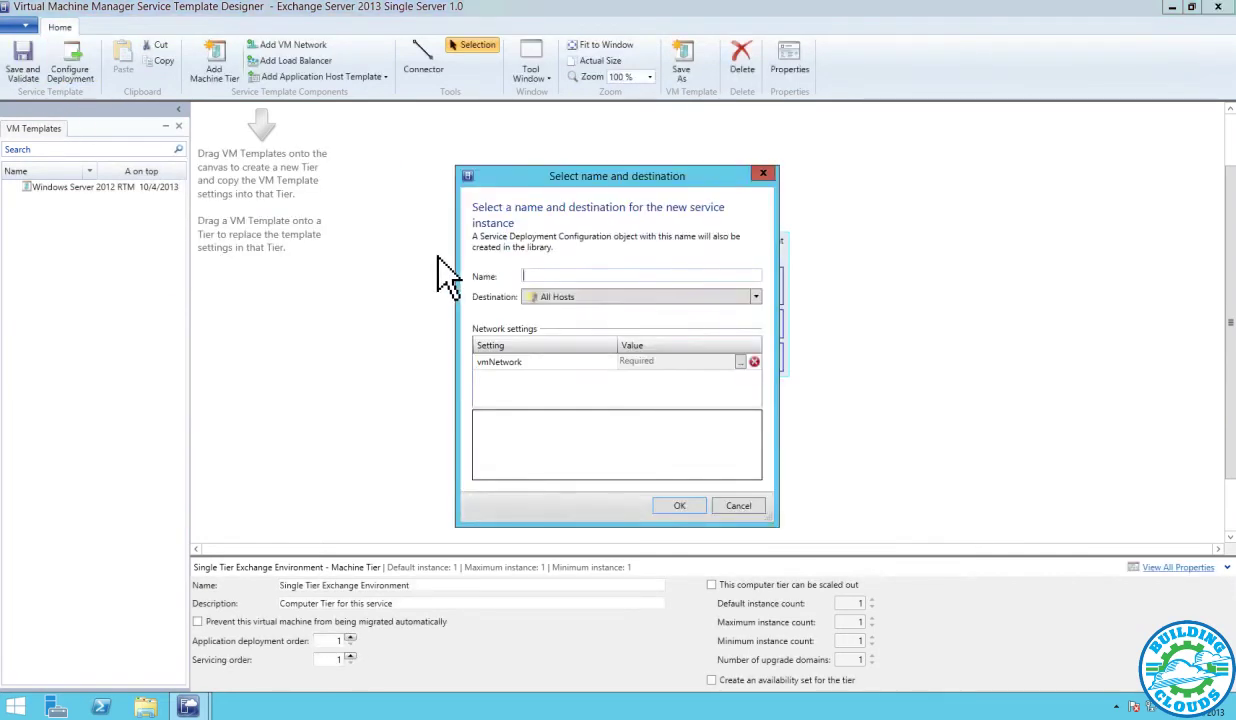
pyautogui.write('SSA1')
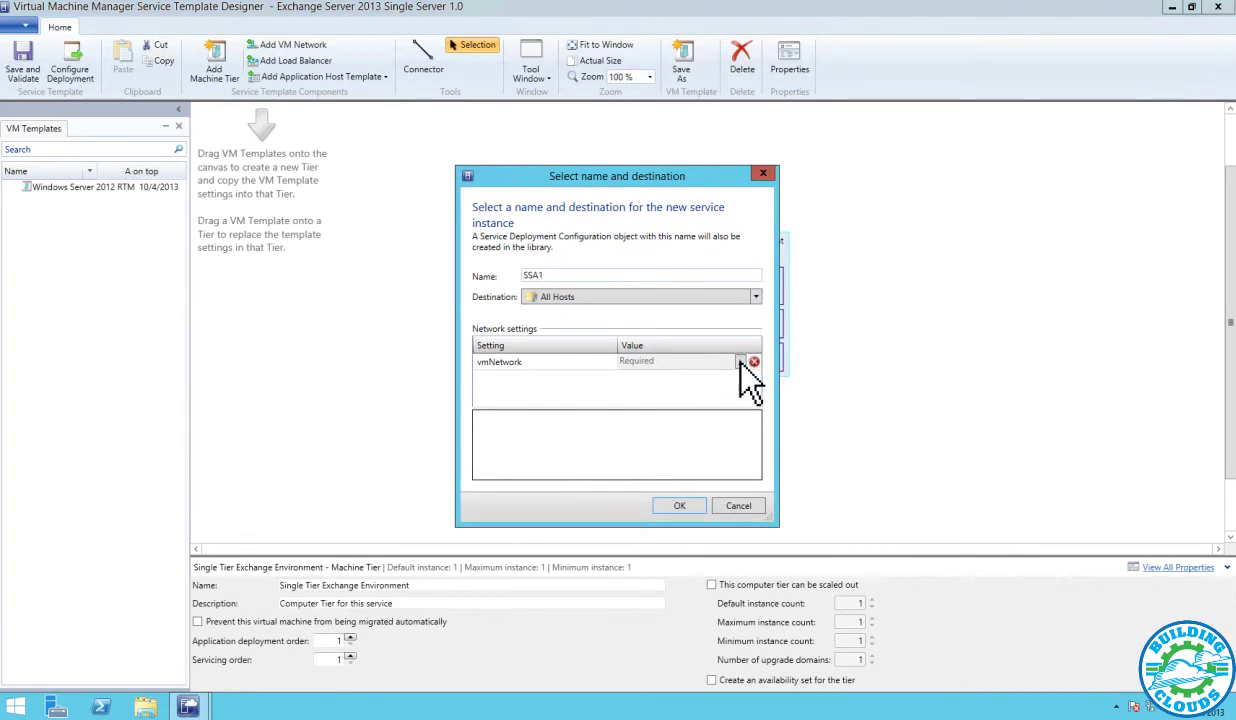
pyautogui.click(740, 361)
pyautogui.click(515, 281)
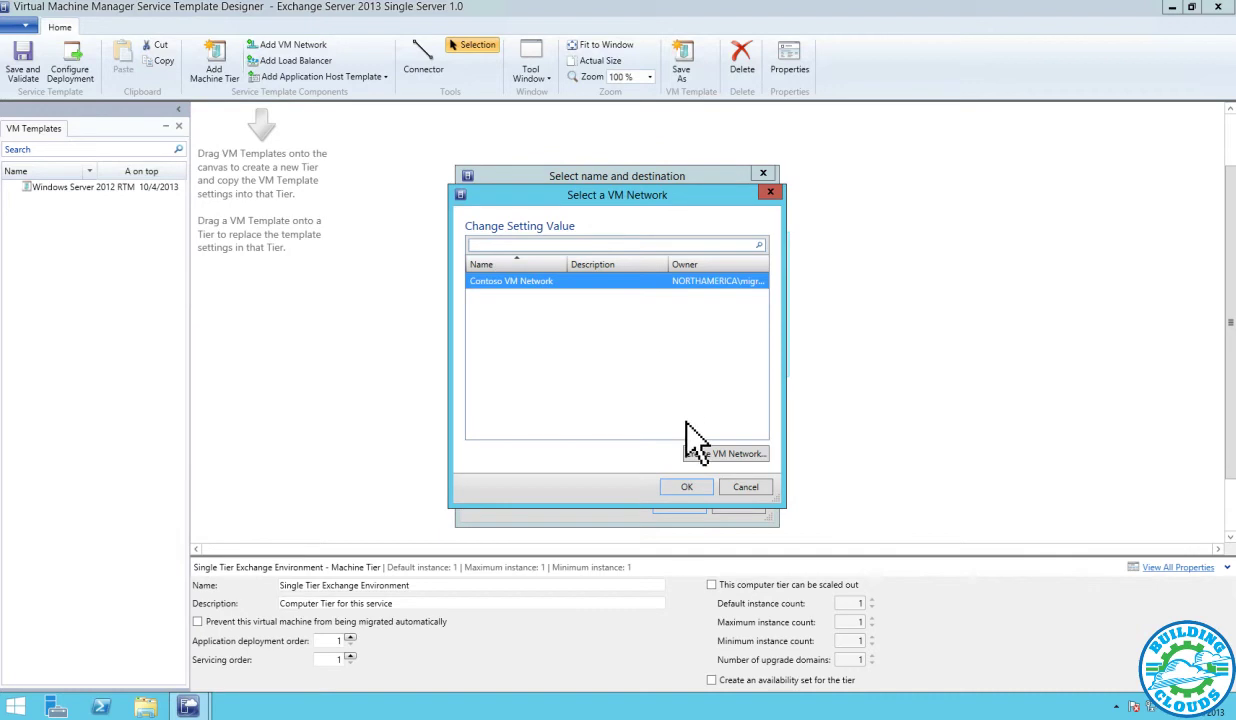
pyautogui.click(684, 487)
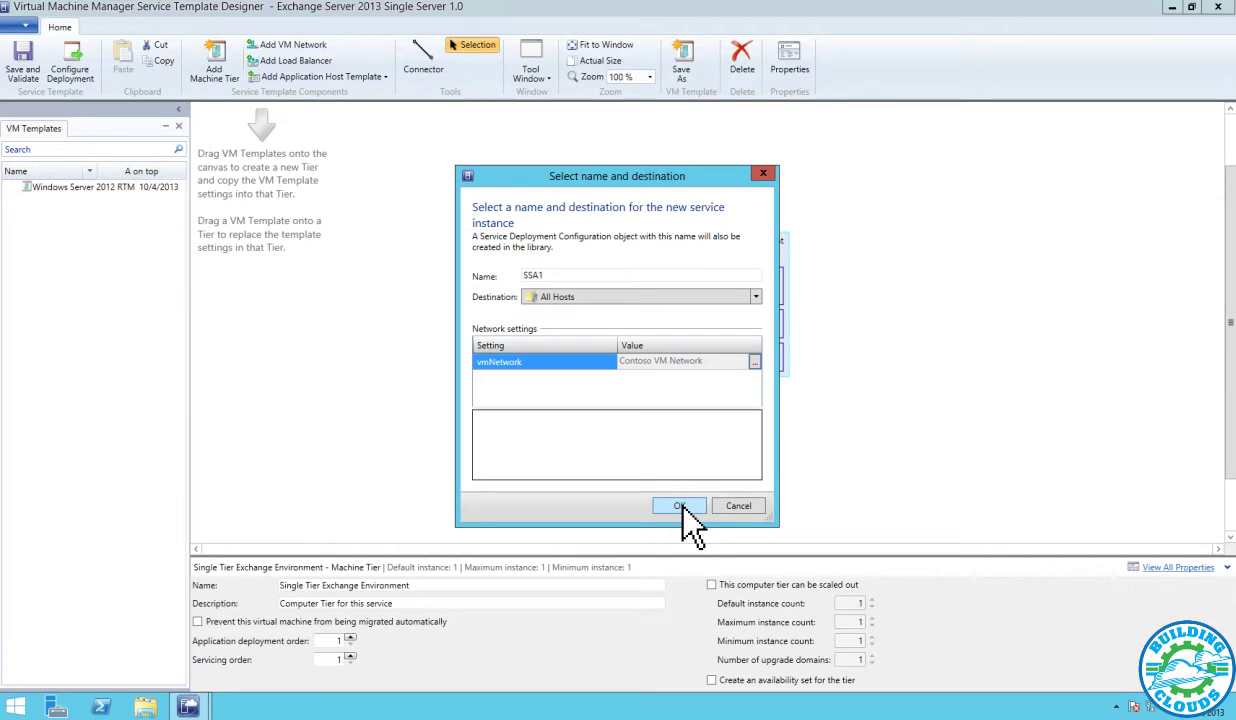
pyautogui.click(680, 506)
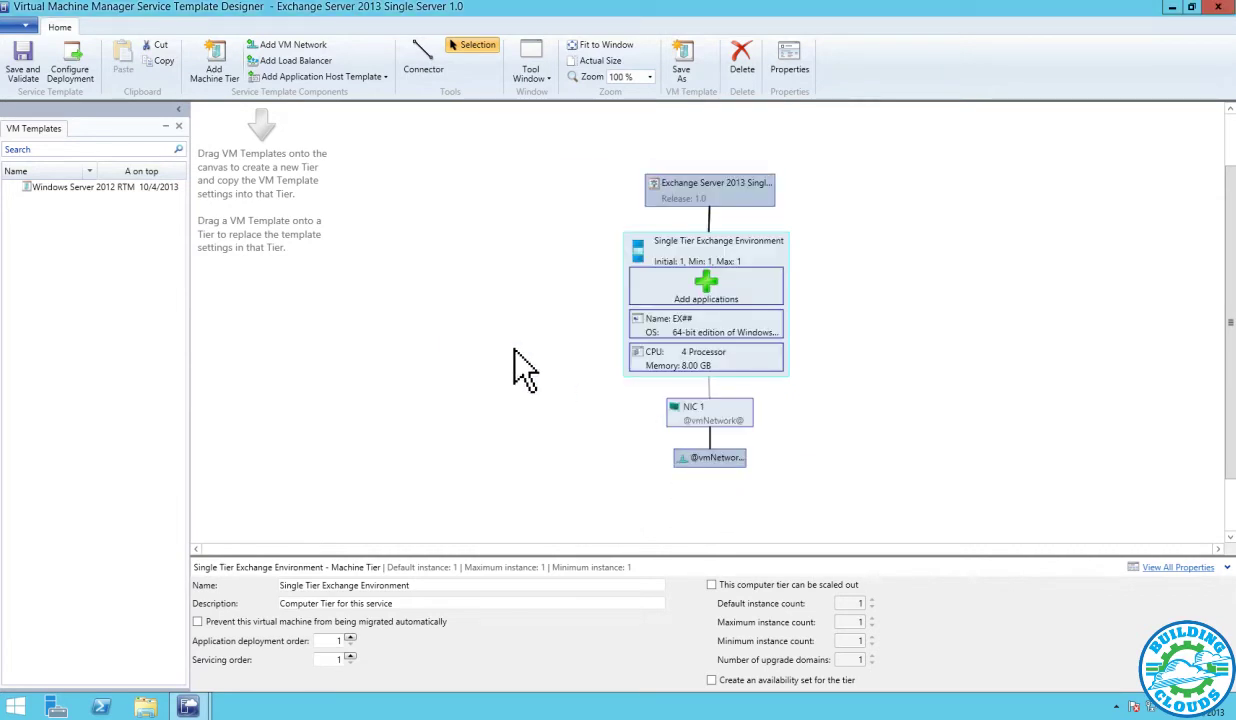
# Set the SSA1 Organization value to Contoso and refresh the placement preview
pyautogui.hotkey('alt', 'F4')
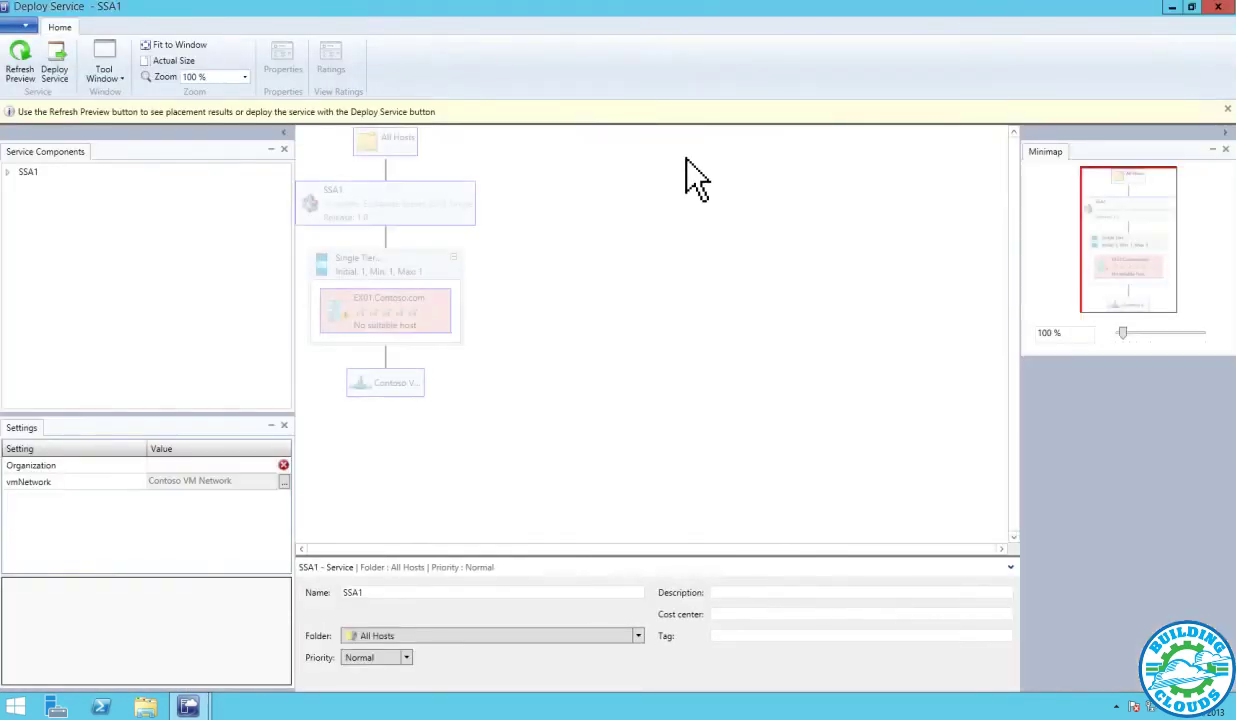
pyautogui.write('Contoso')
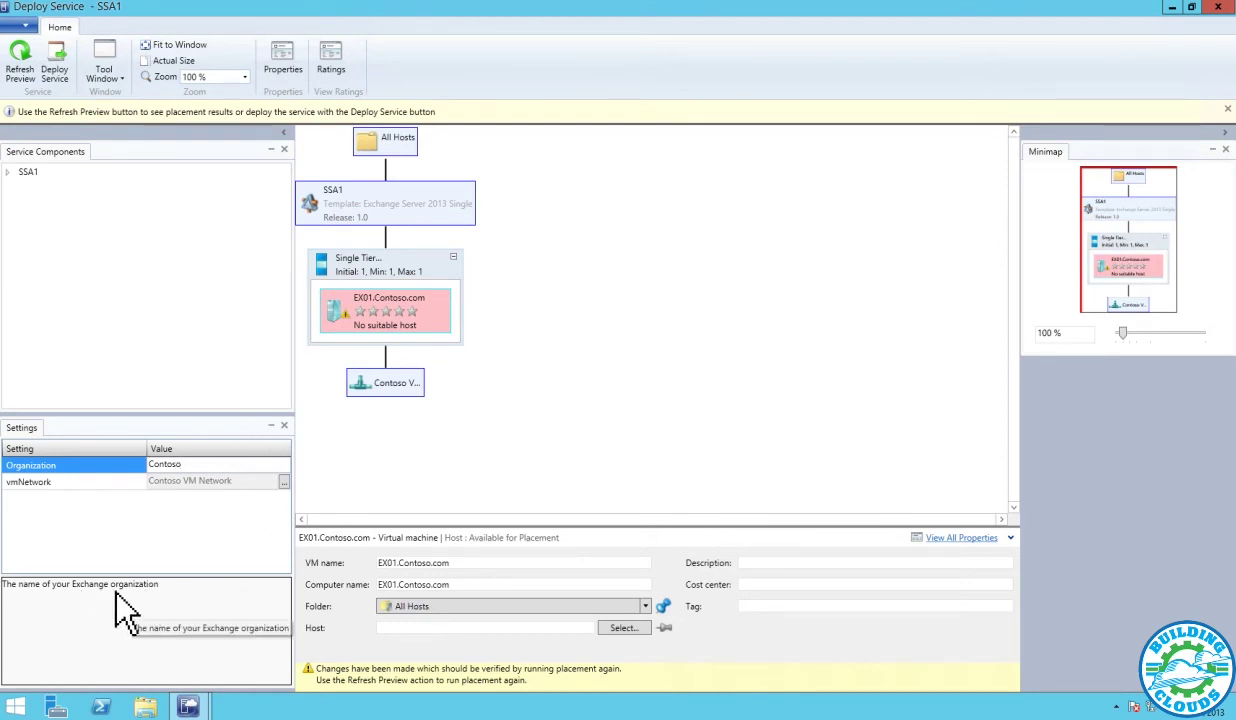
pyautogui.click(25, 58)
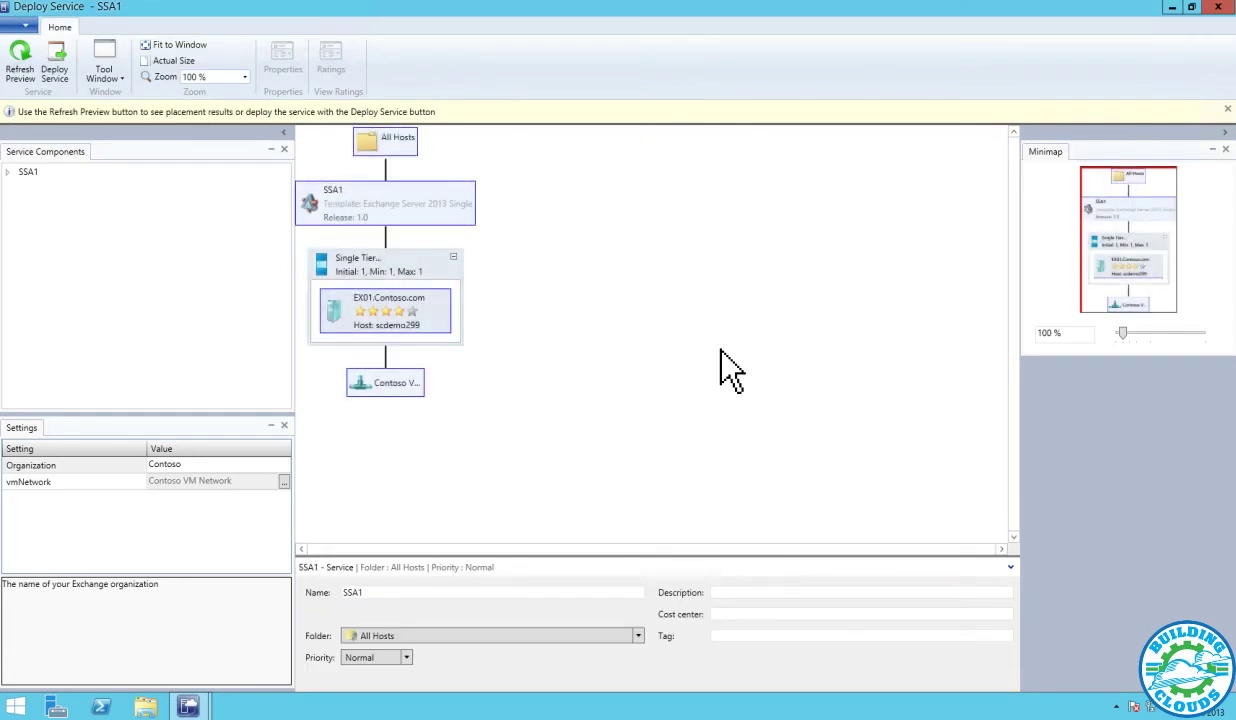
# Assign EX01.Contoso.com to host scdemo220 and refresh the placement preview
pyautogui.click(441, 317)
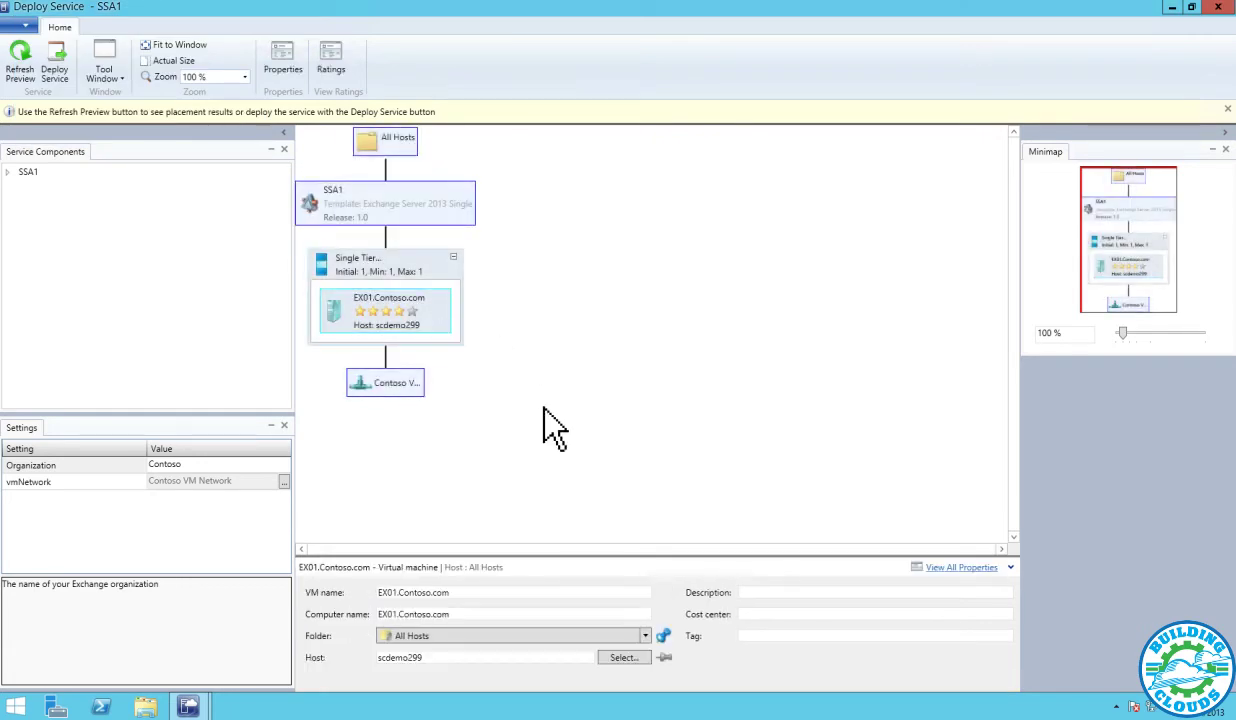
pyautogui.click(632, 659)
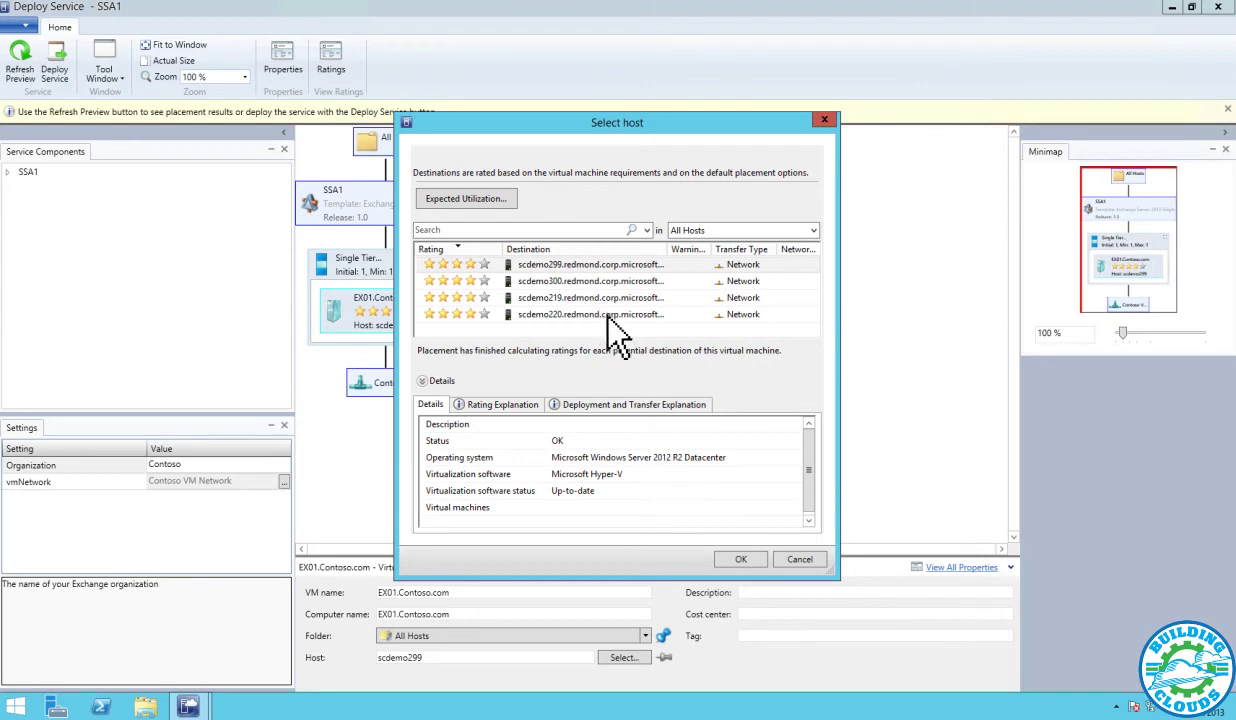
pyautogui.click(607, 314)
pyautogui.click(748, 560)
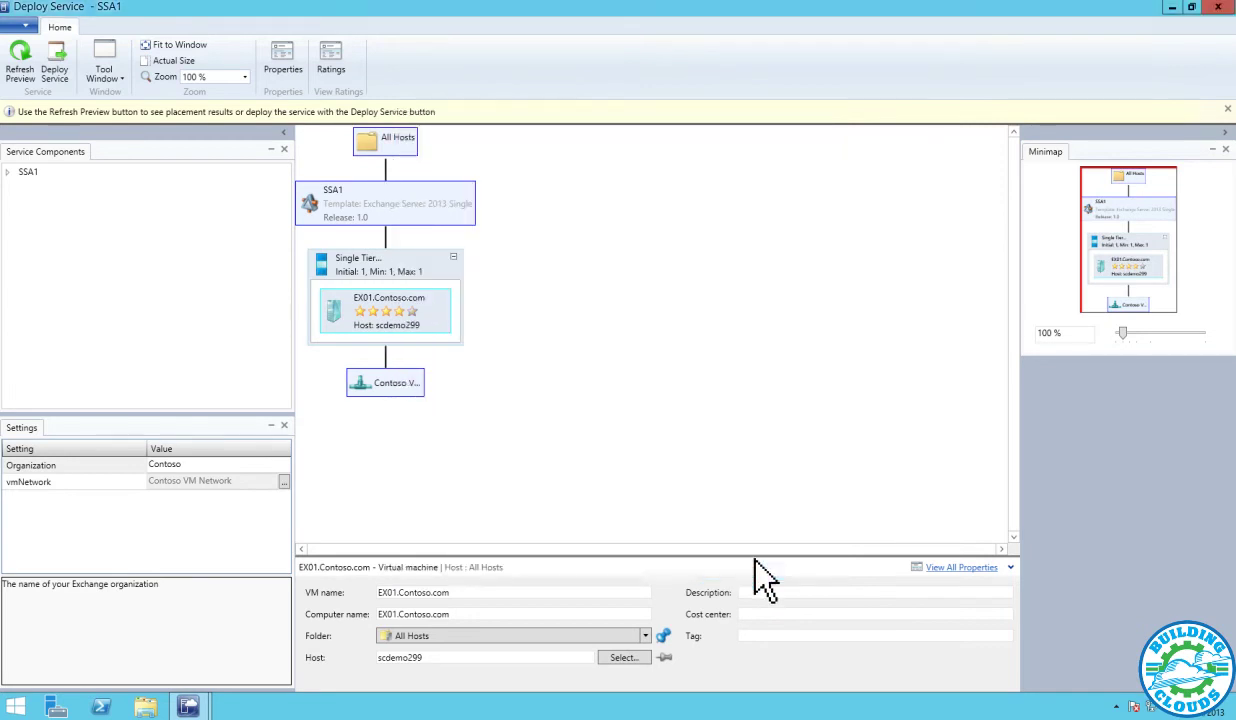
pyautogui.click(20, 68)
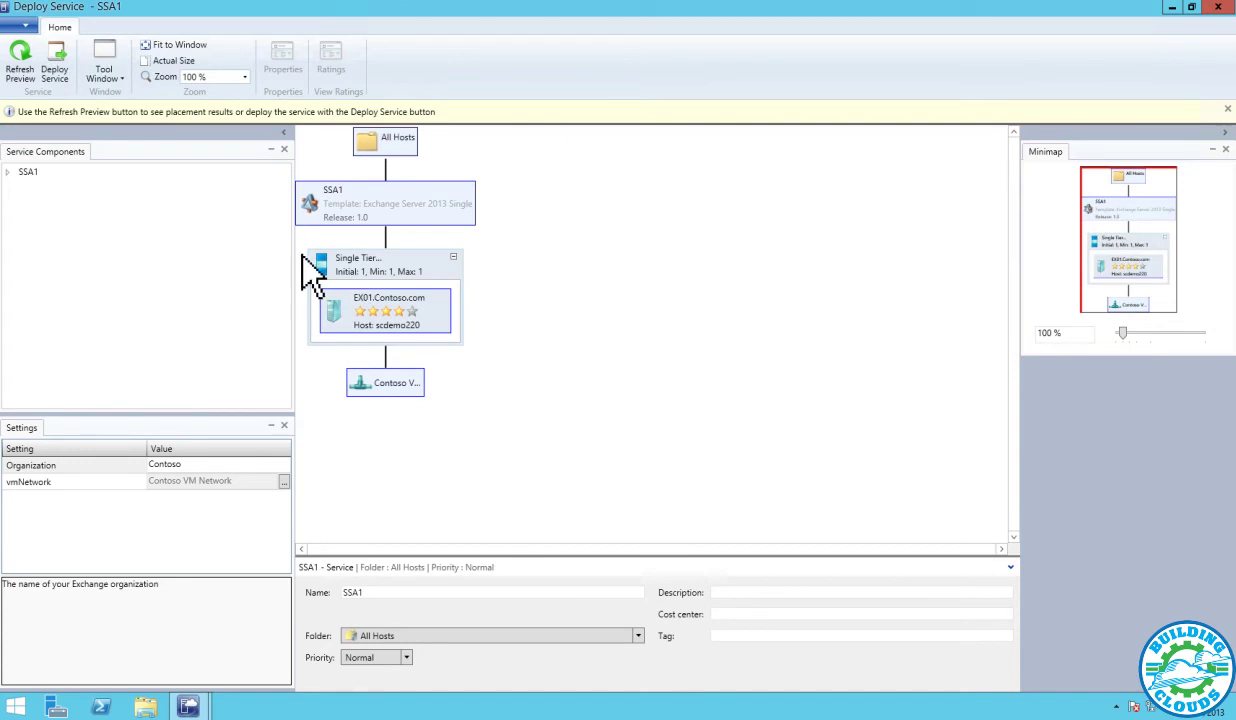
# Deploy the SSA1 service and confirm the deployment
pyautogui.click(60, 80)
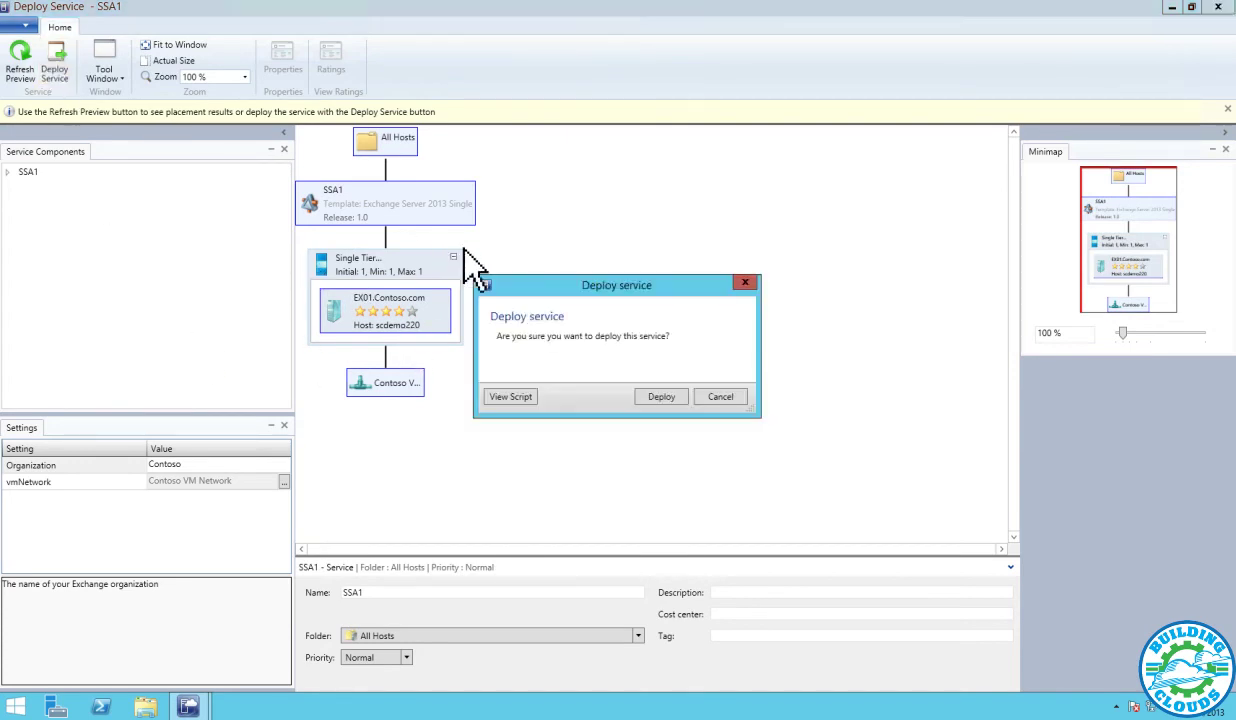
pyautogui.click(665, 398)
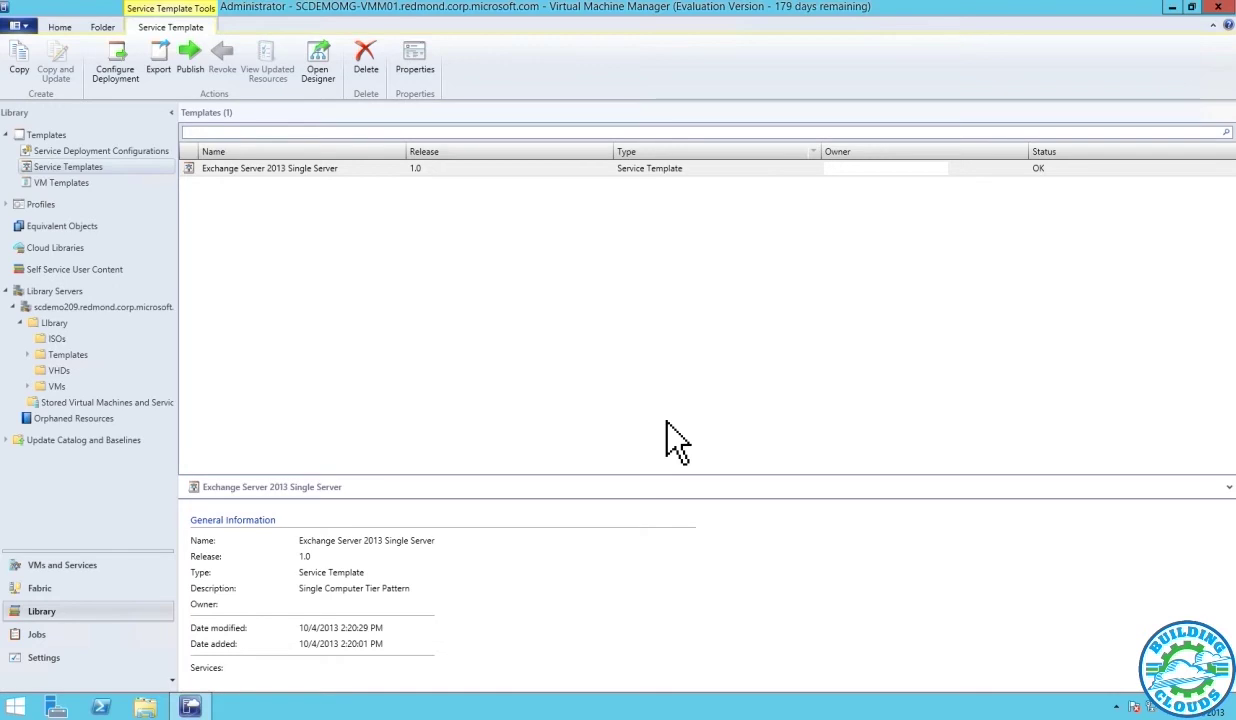
pyautogui.click(241, 274)
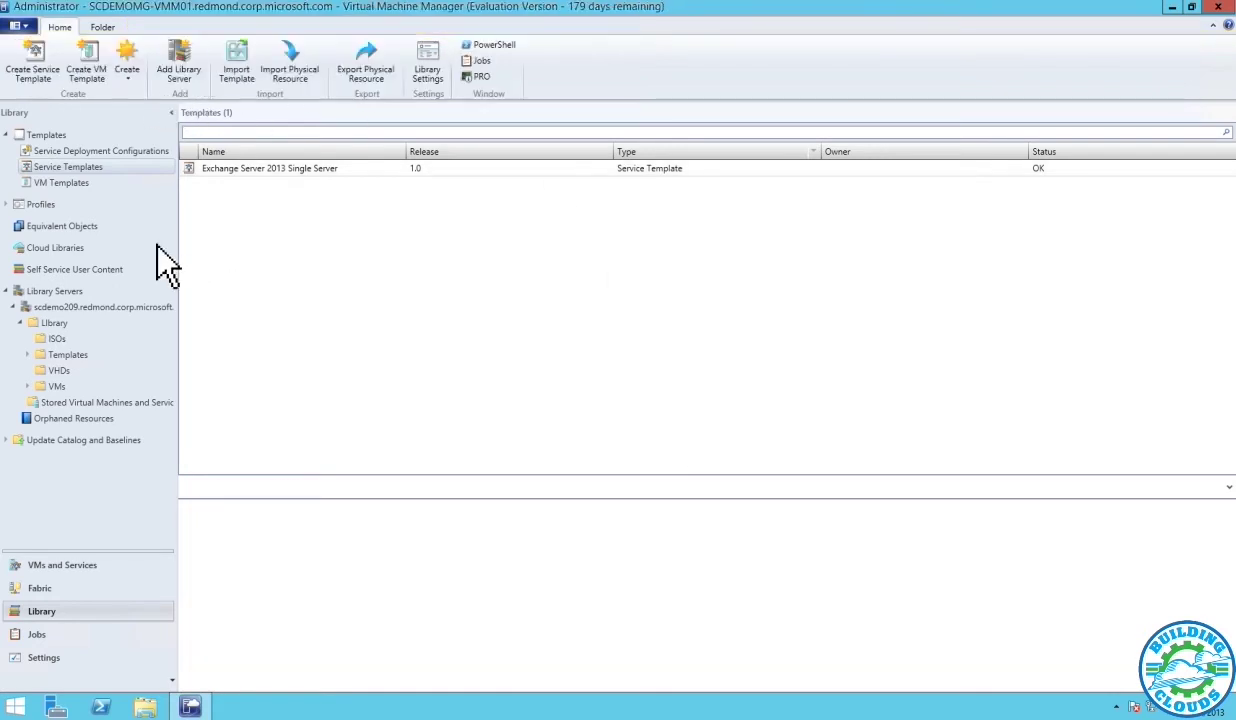
pyautogui.click(86, 151)
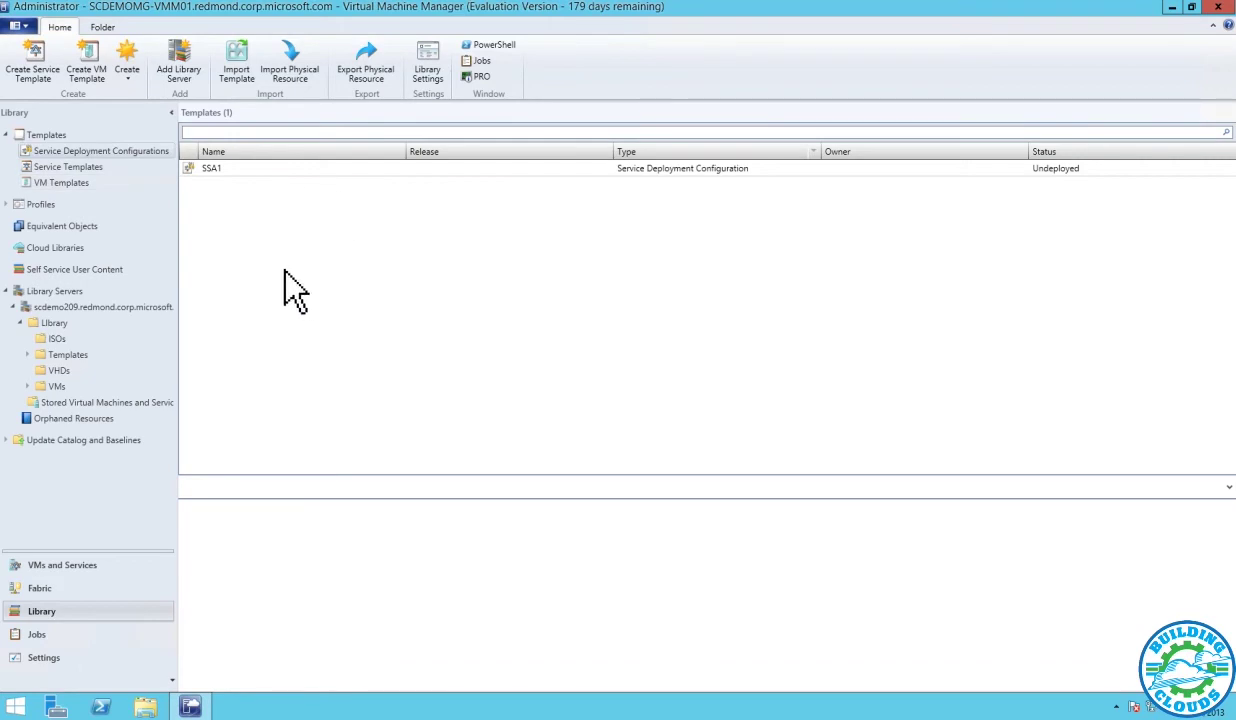
pyautogui.click(95, 167)
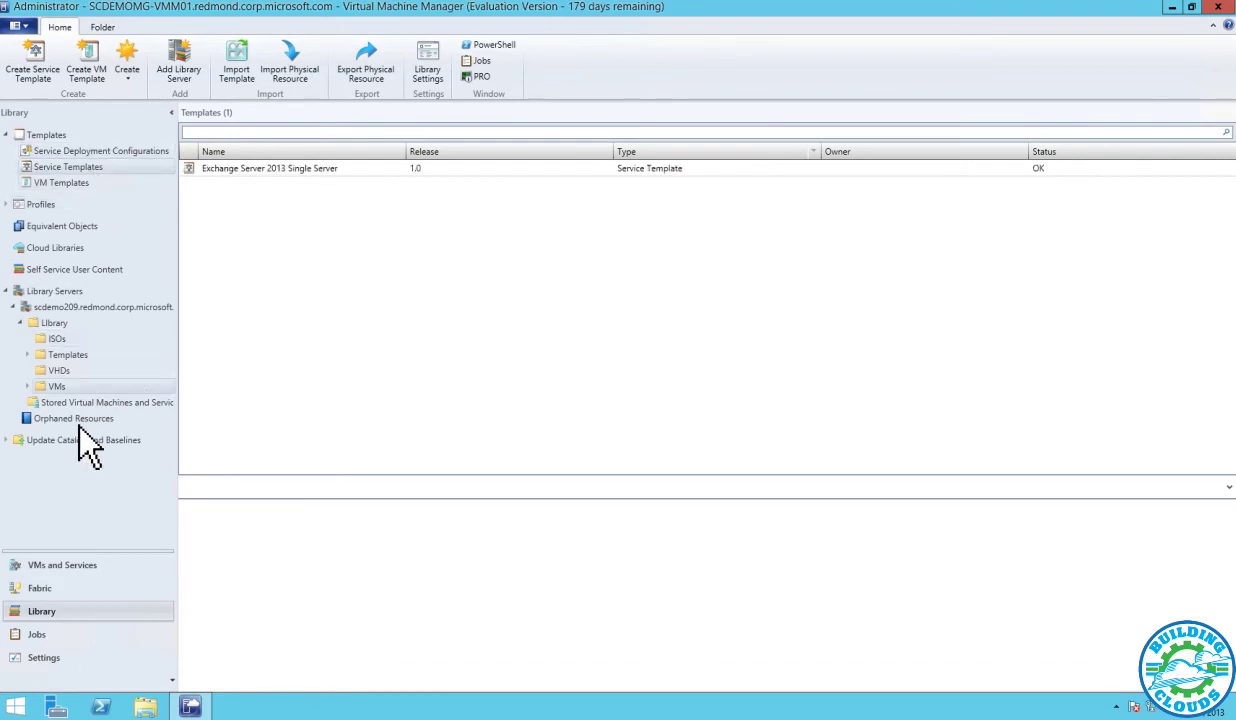
pyautogui.click(91, 568)
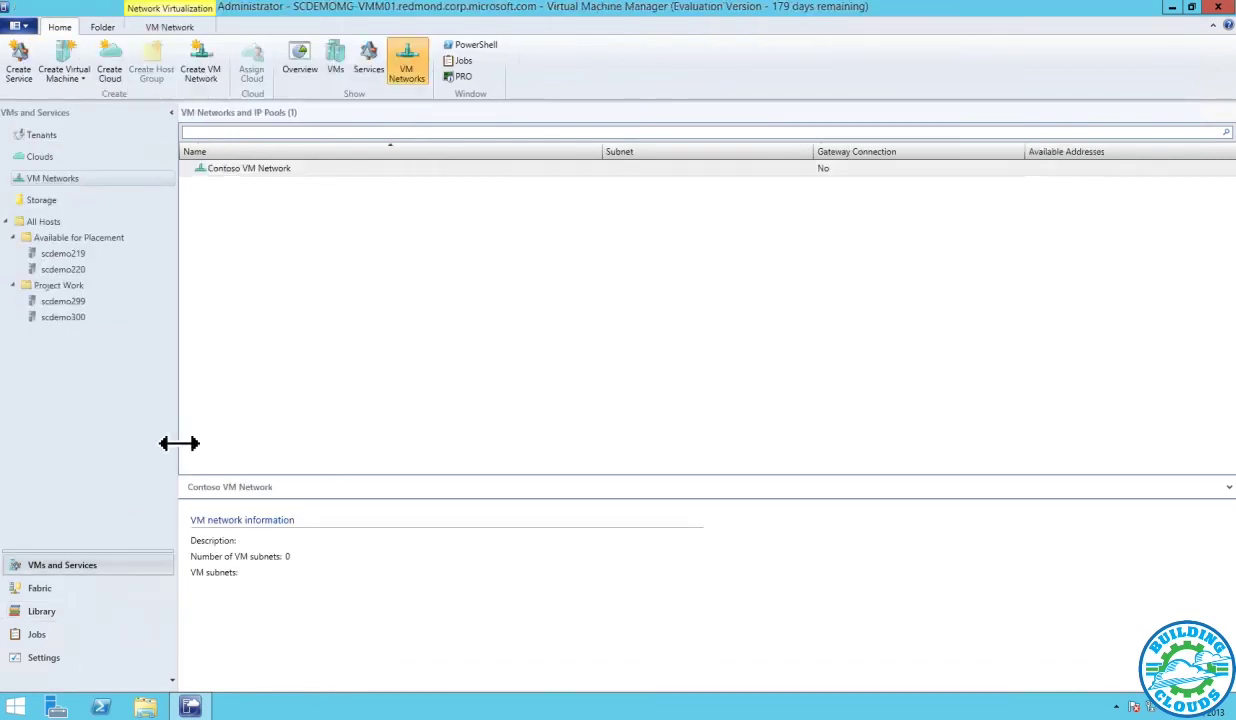
pyautogui.click(66, 236)
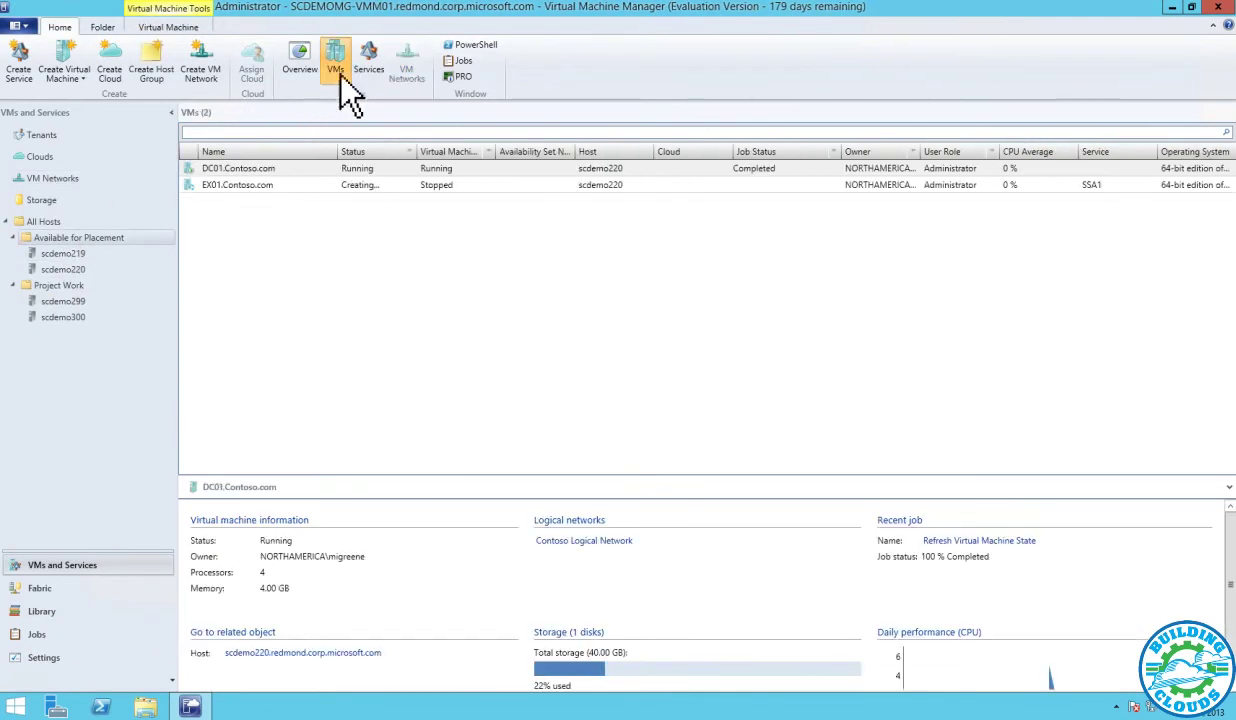
pyautogui.click(372, 50)
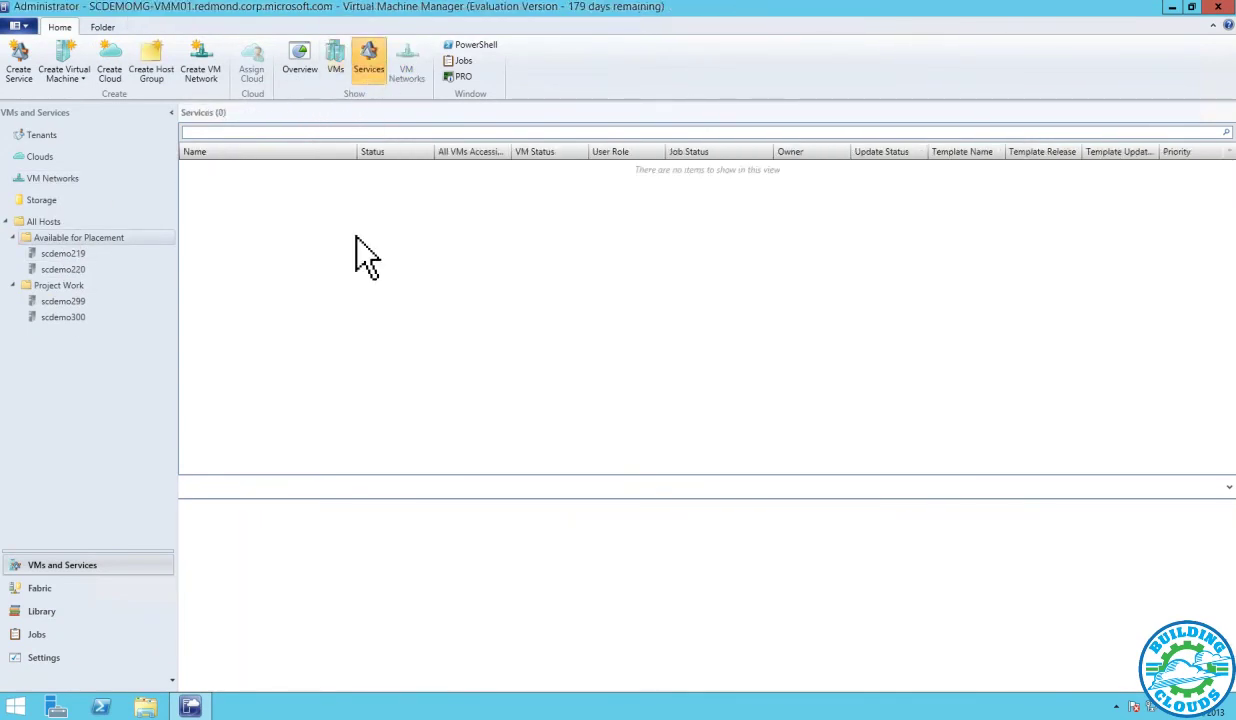
pyautogui.click(48, 634)
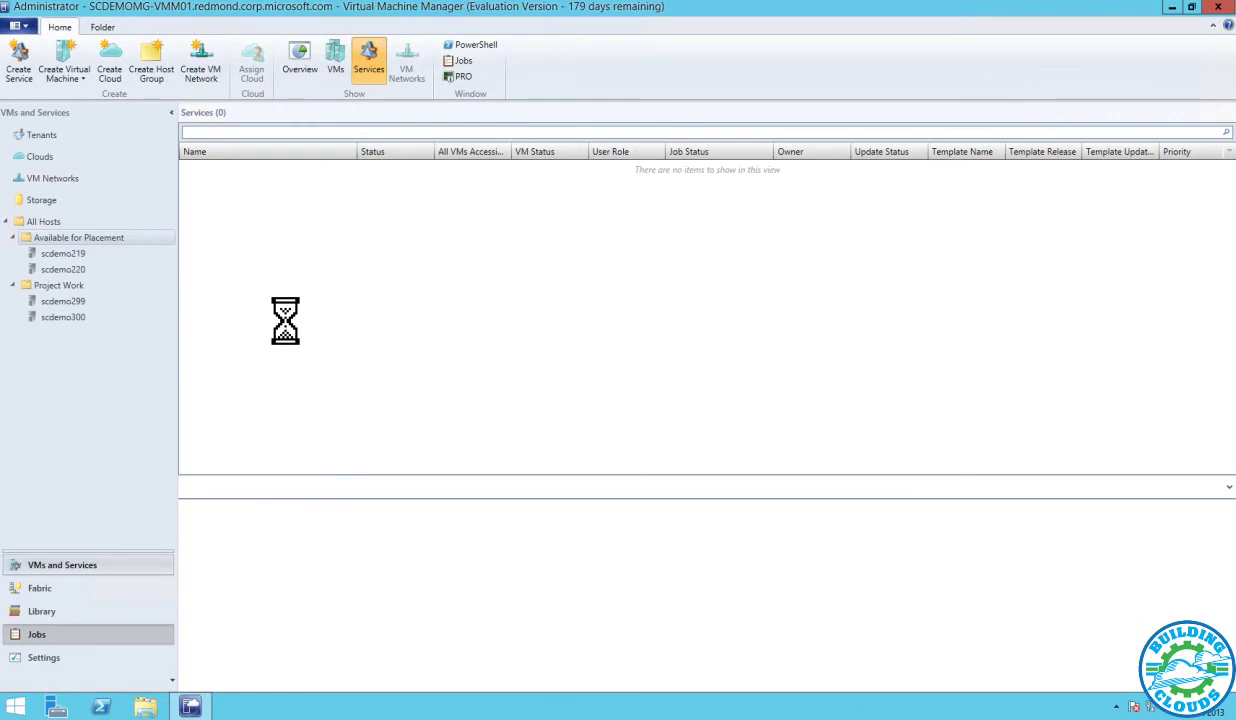
pyautogui.click(60, 134)
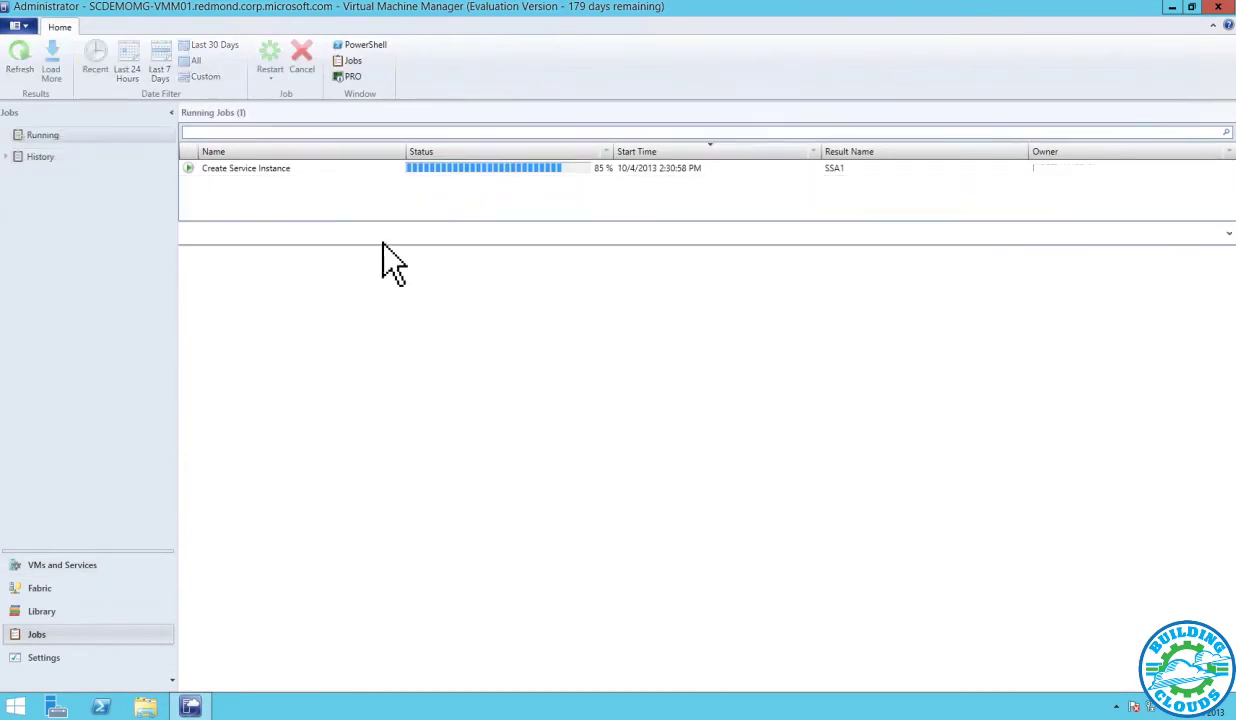
pyautogui.click(466, 172)
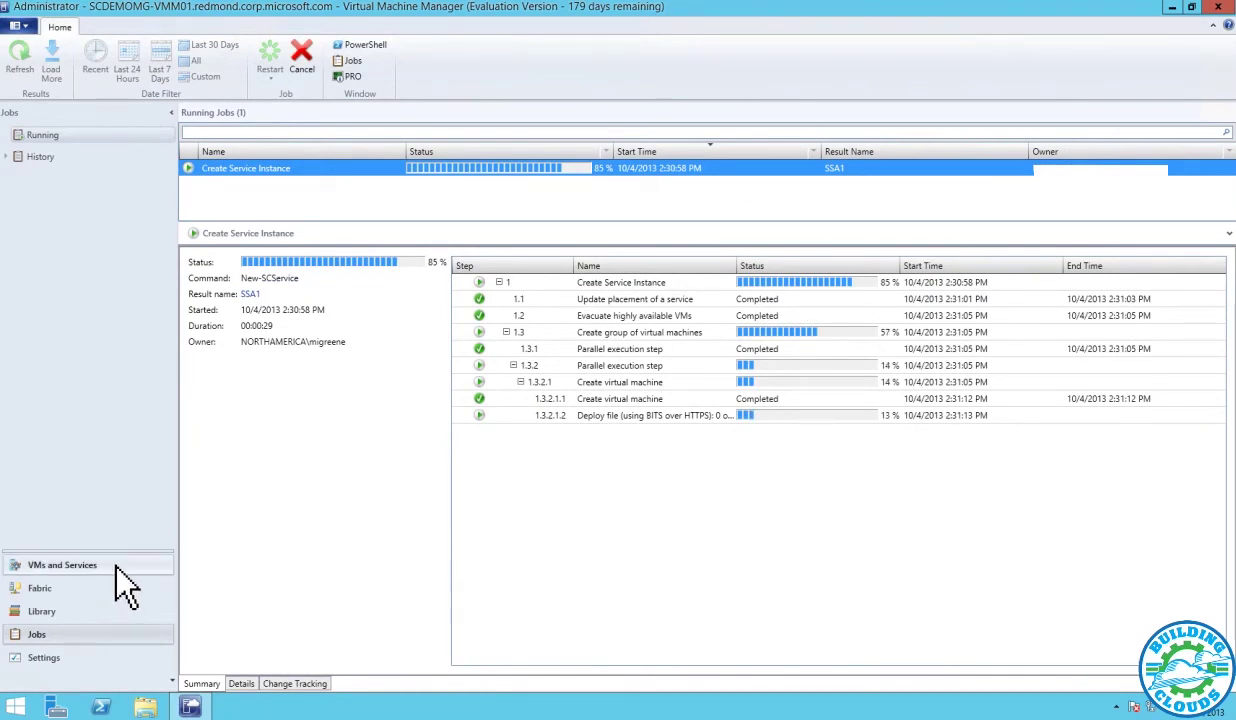
pyautogui.click(76, 610)
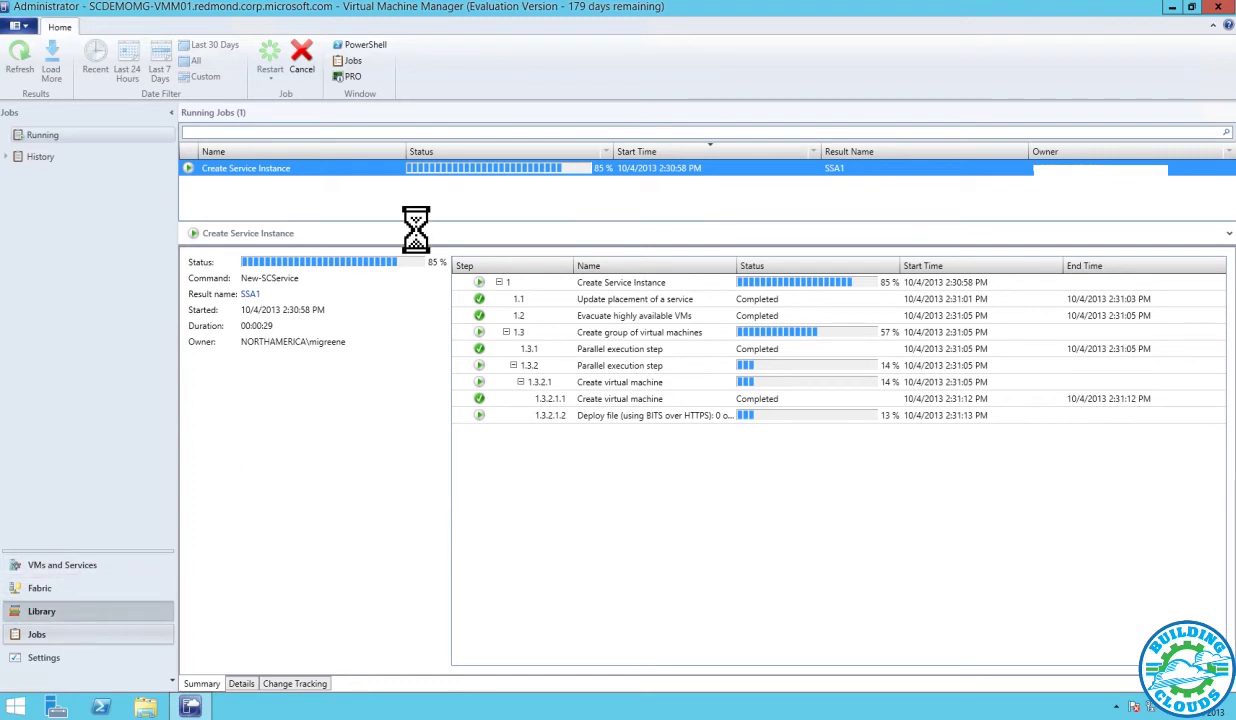
# Choose the Exchange Server 2013 Multi Server.1.0 file as the package to import
pyautogui.click(237, 62)
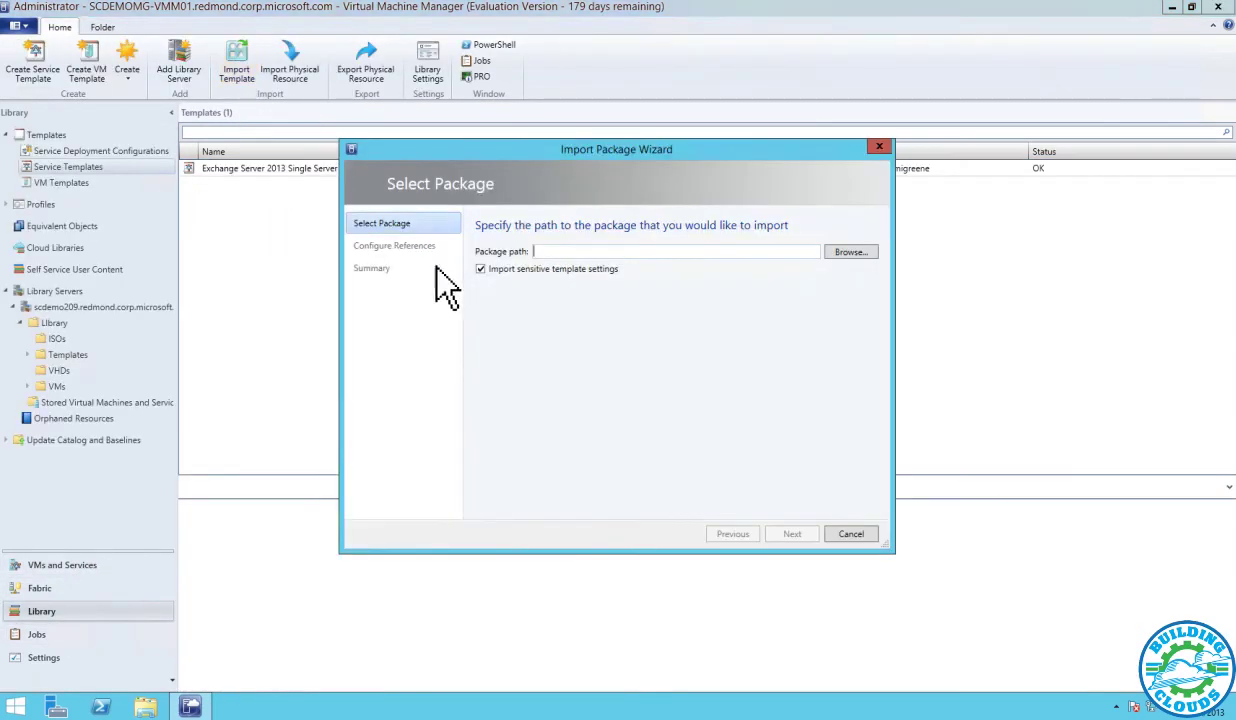
pyautogui.click(842, 254)
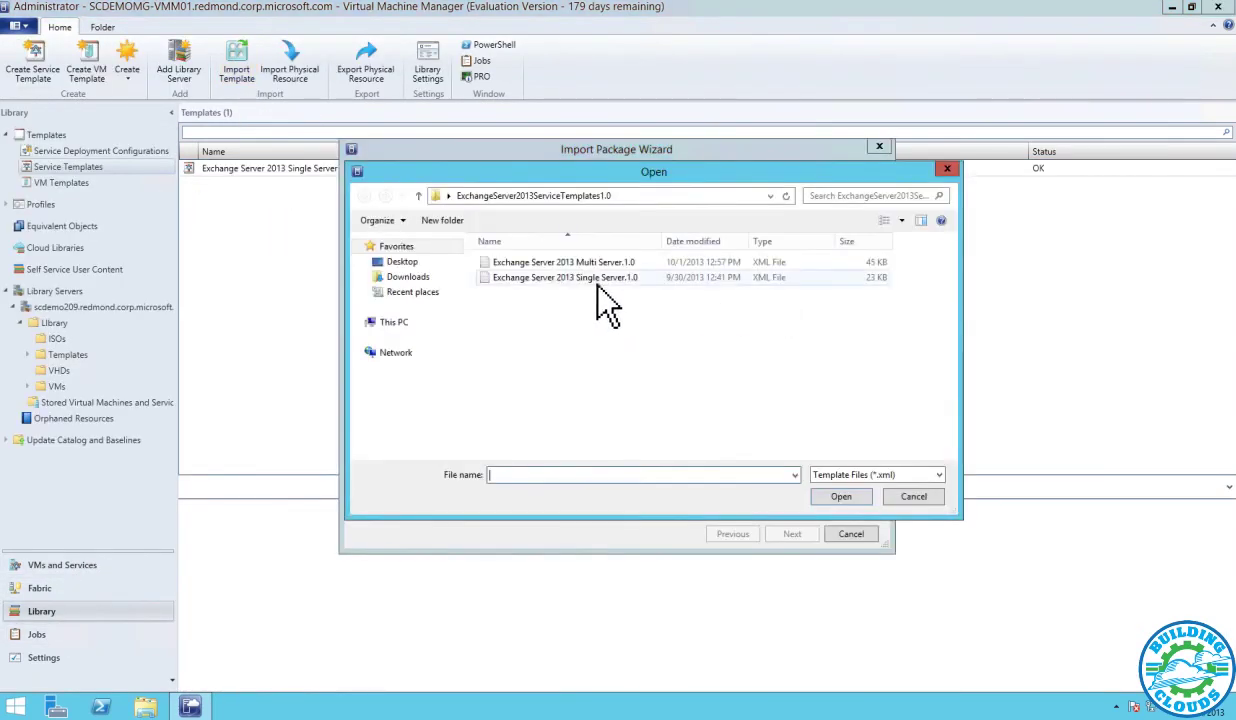
pyautogui.click(655, 262)
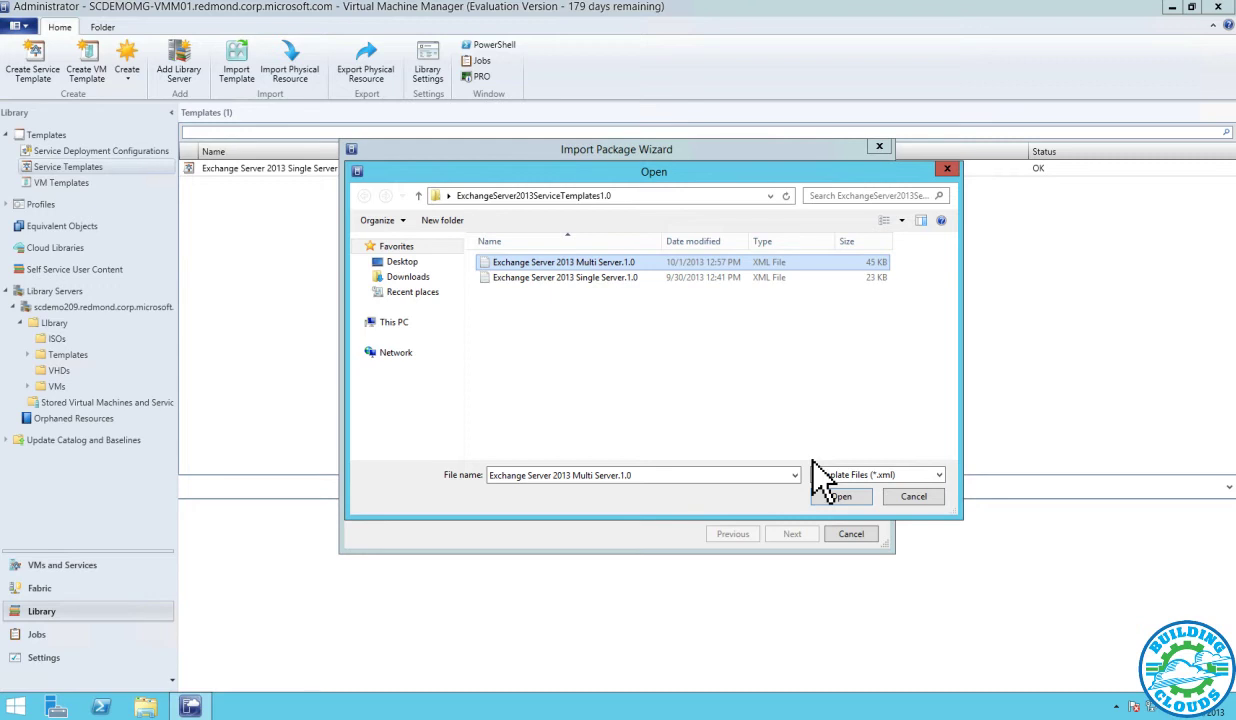
pyautogui.click(838, 498)
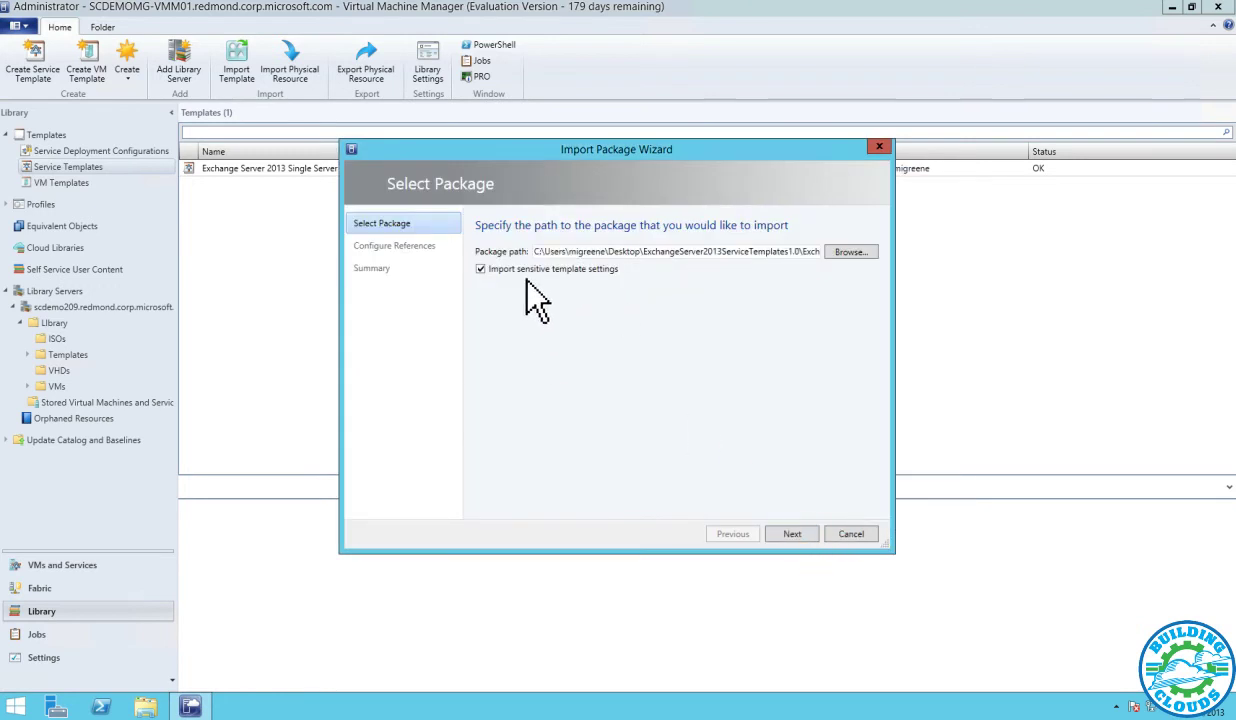
# Map the operating system reference to the second Windows Server disk and the data reference to Data.vhdx
pyautogui.click(789, 532)
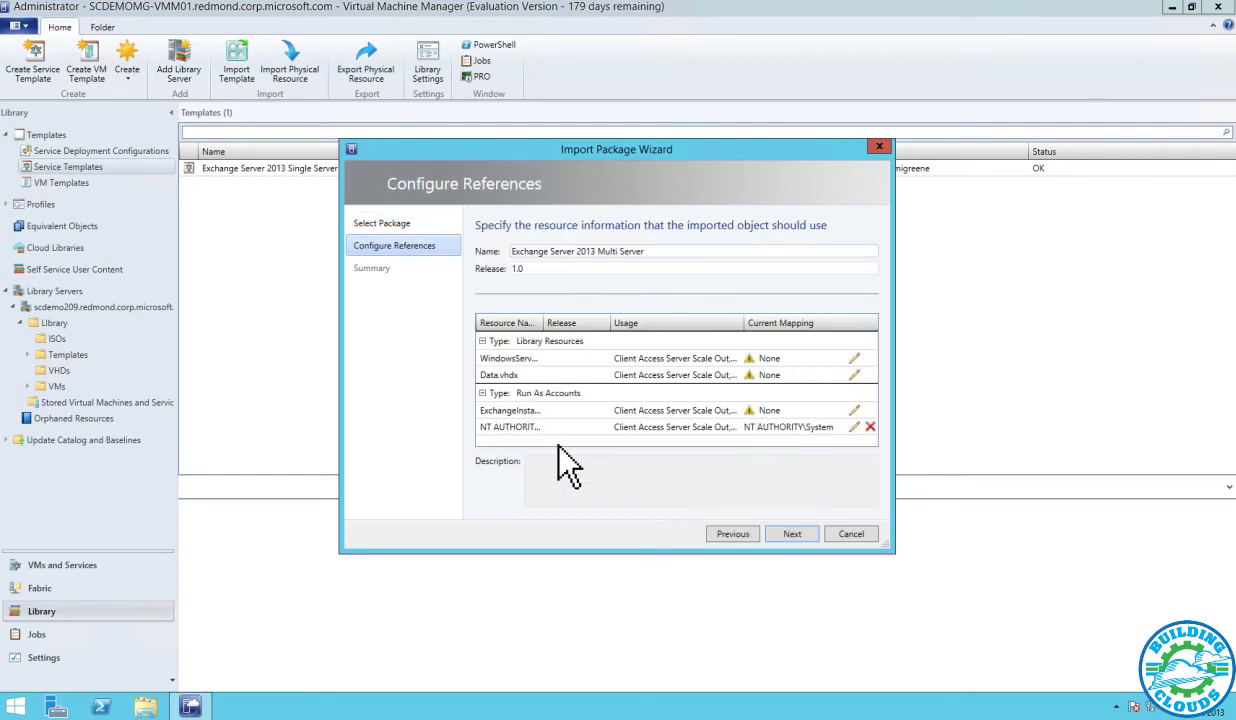
pyautogui.click(852, 358)
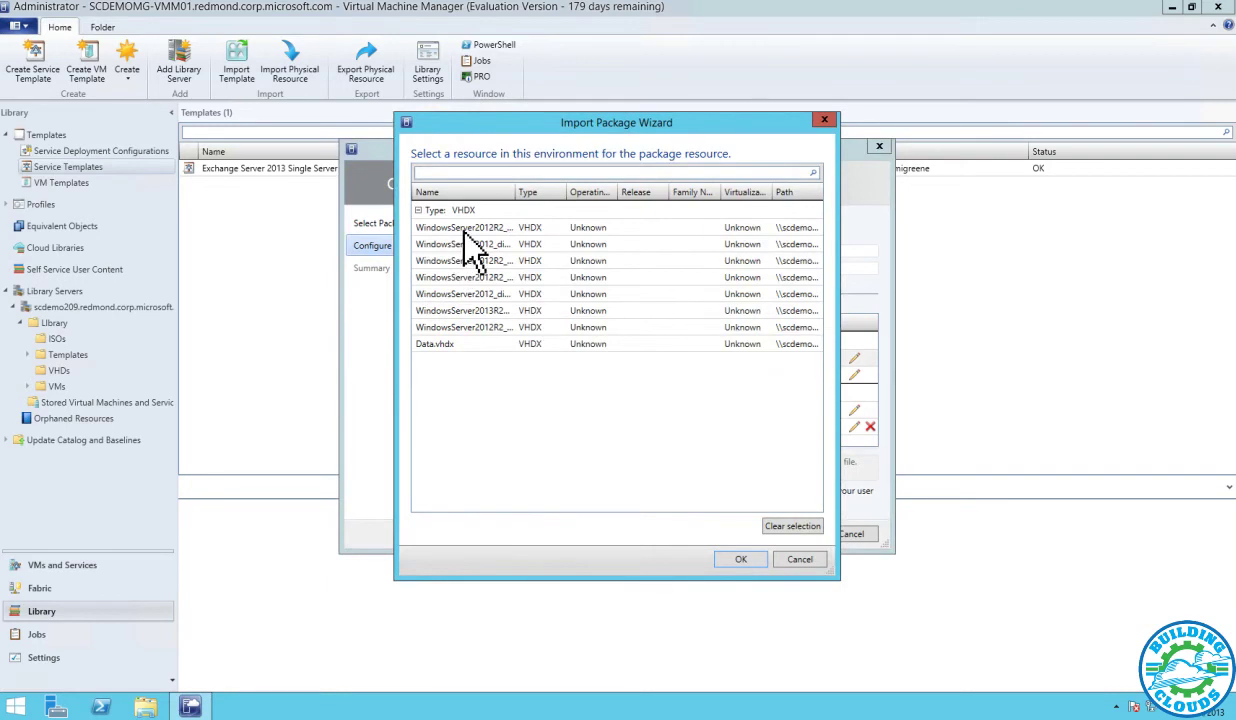
pyautogui.click(503, 245)
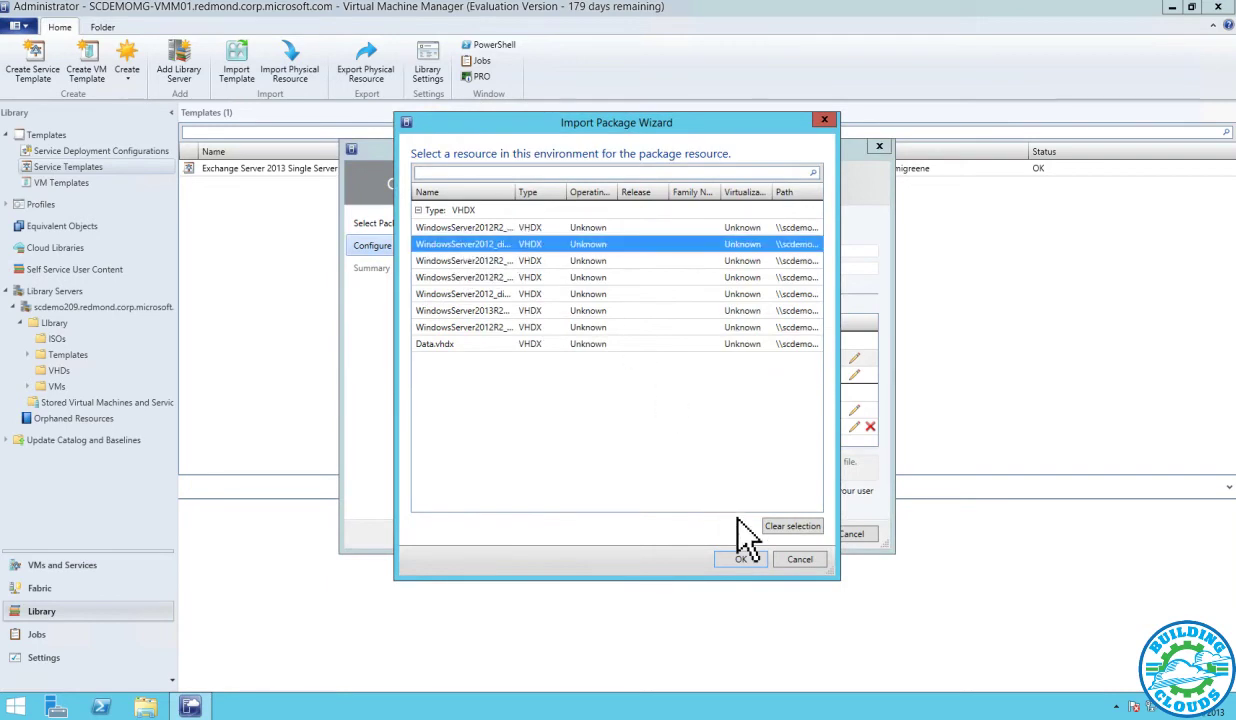
pyautogui.click(739, 560)
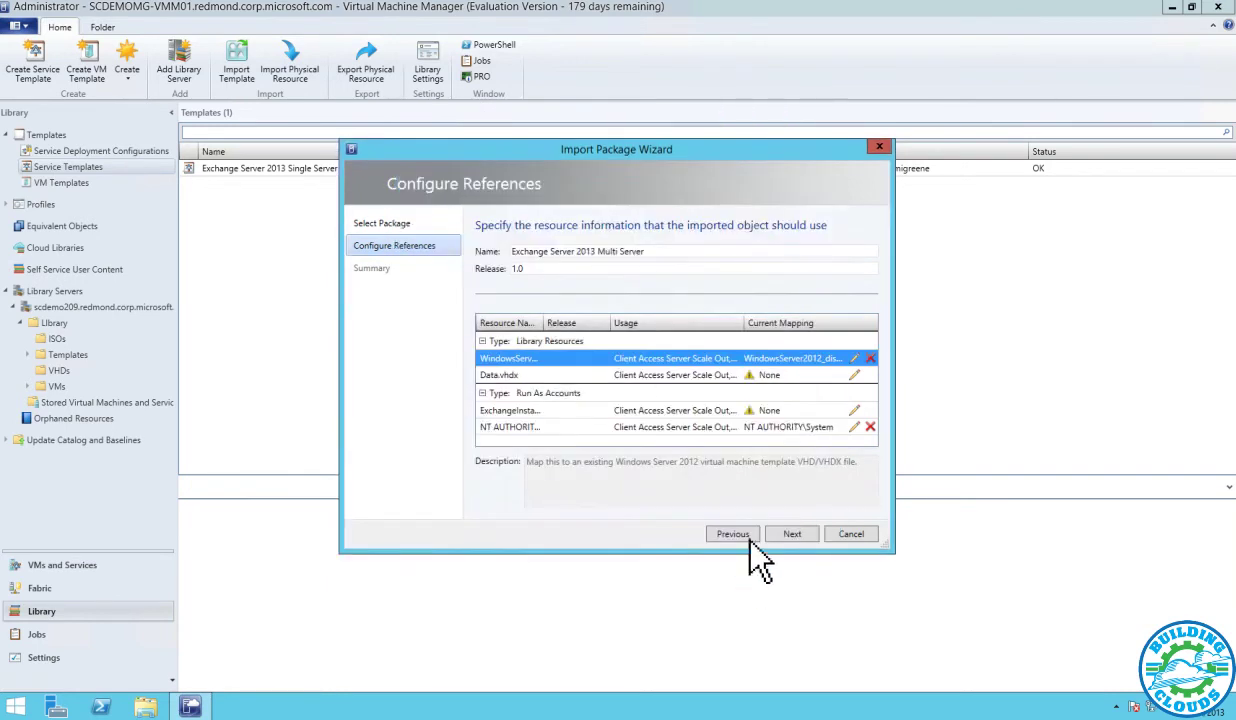
pyautogui.click(853, 375)
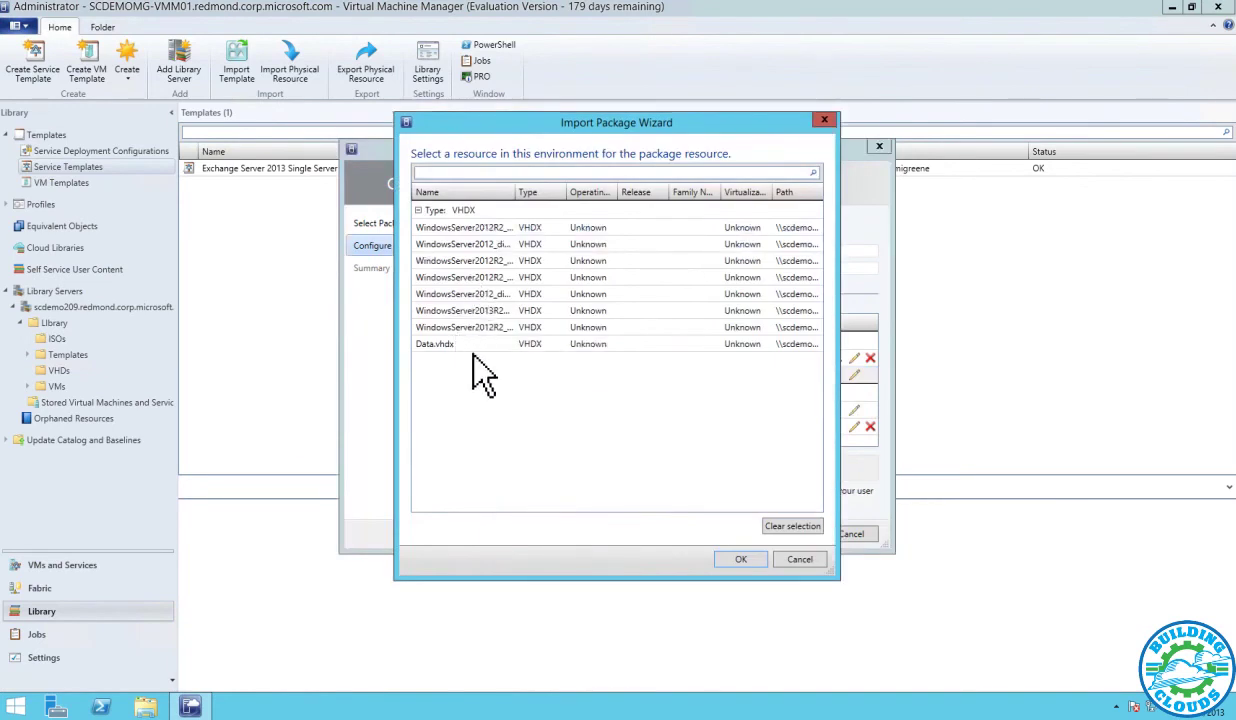
pyautogui.click(468, 345)
pyautogui.click(740, 559)
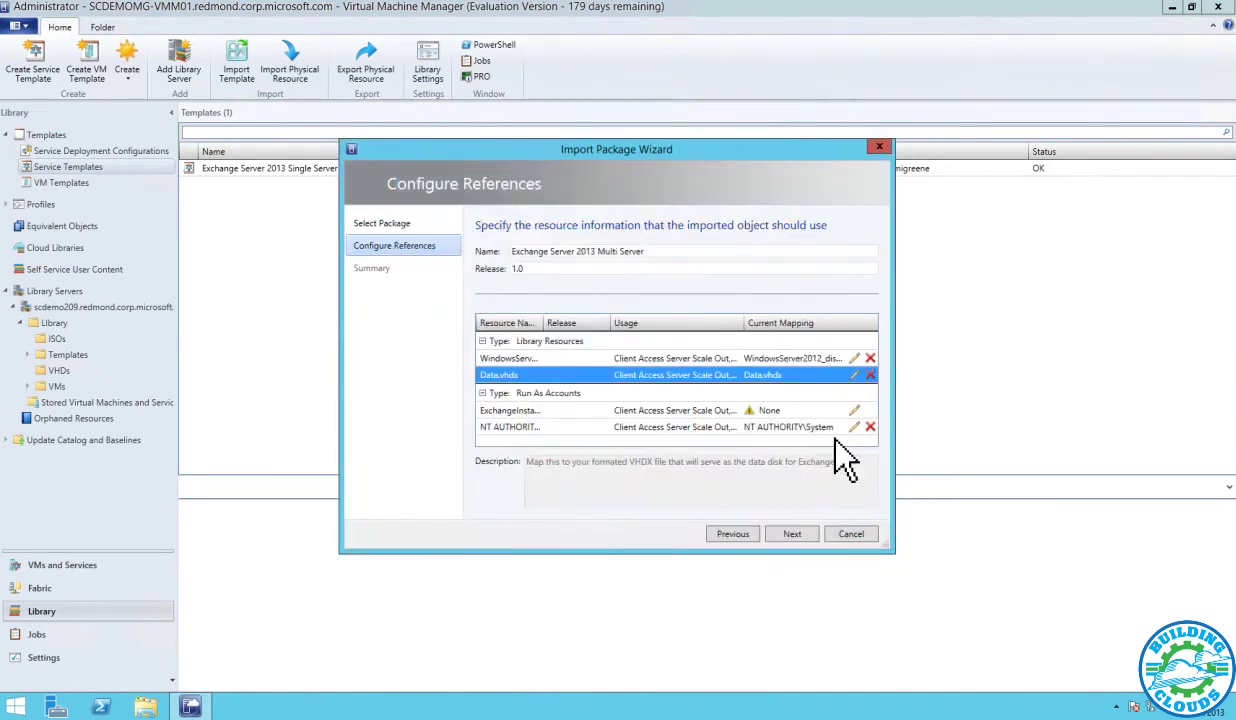
# Map the Contoso Admin and NT AUTHORITY\System Run As accounts, then import the Multi Server template
pyautogui.click(854, 410)
pyautogui.click(506, 348)
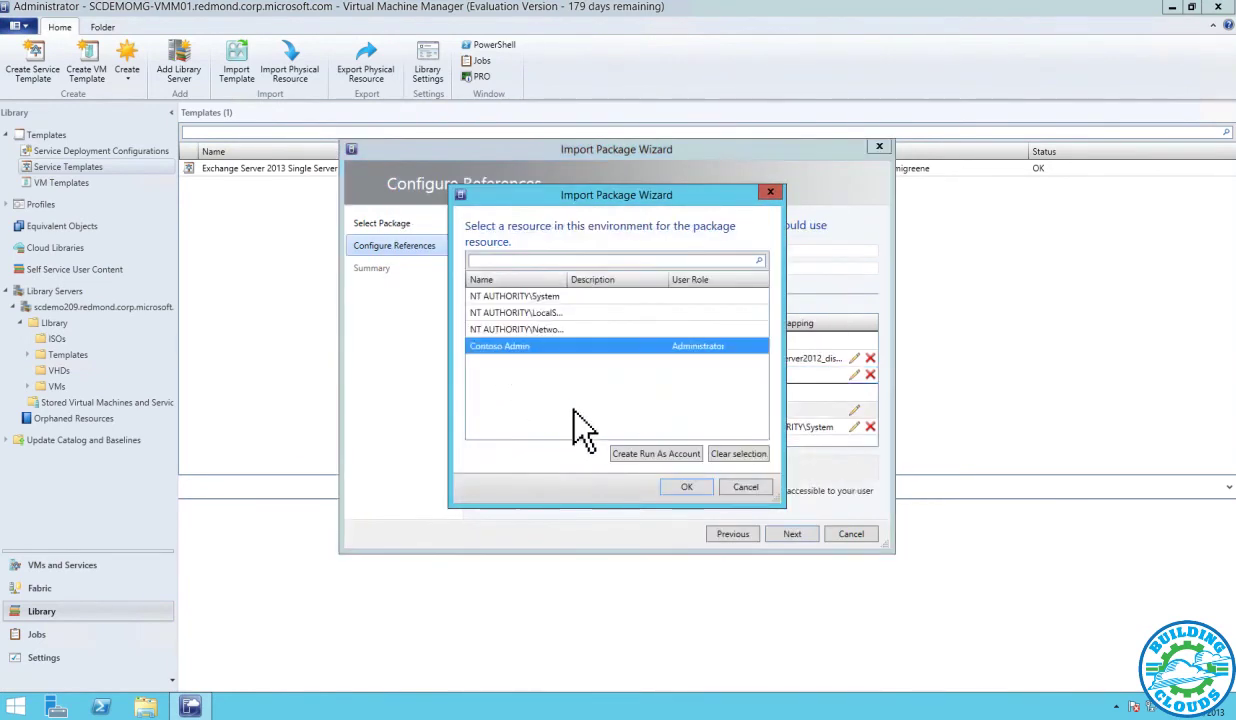
pyautogui.click(686, 487)
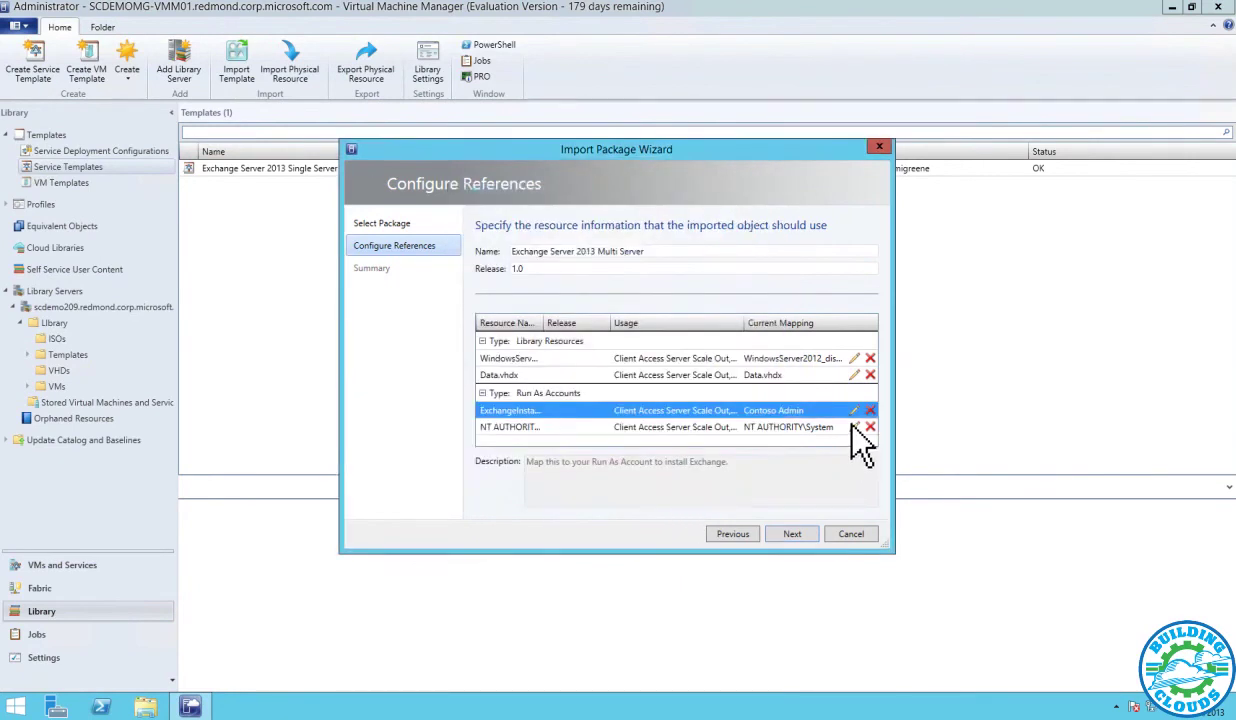
pyautogui.click(854, 427)
pyautogui.click(531, 300)
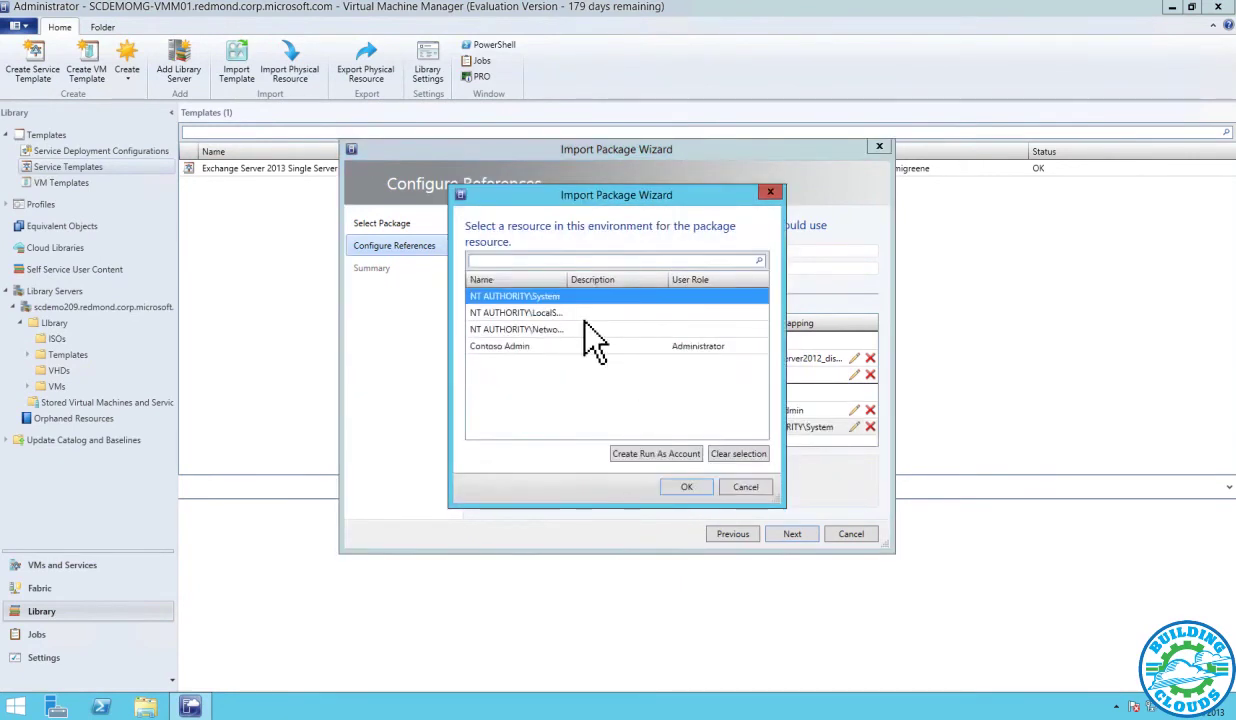
pyautogui.click(683, 488)
pyautogui.click(792, 533)
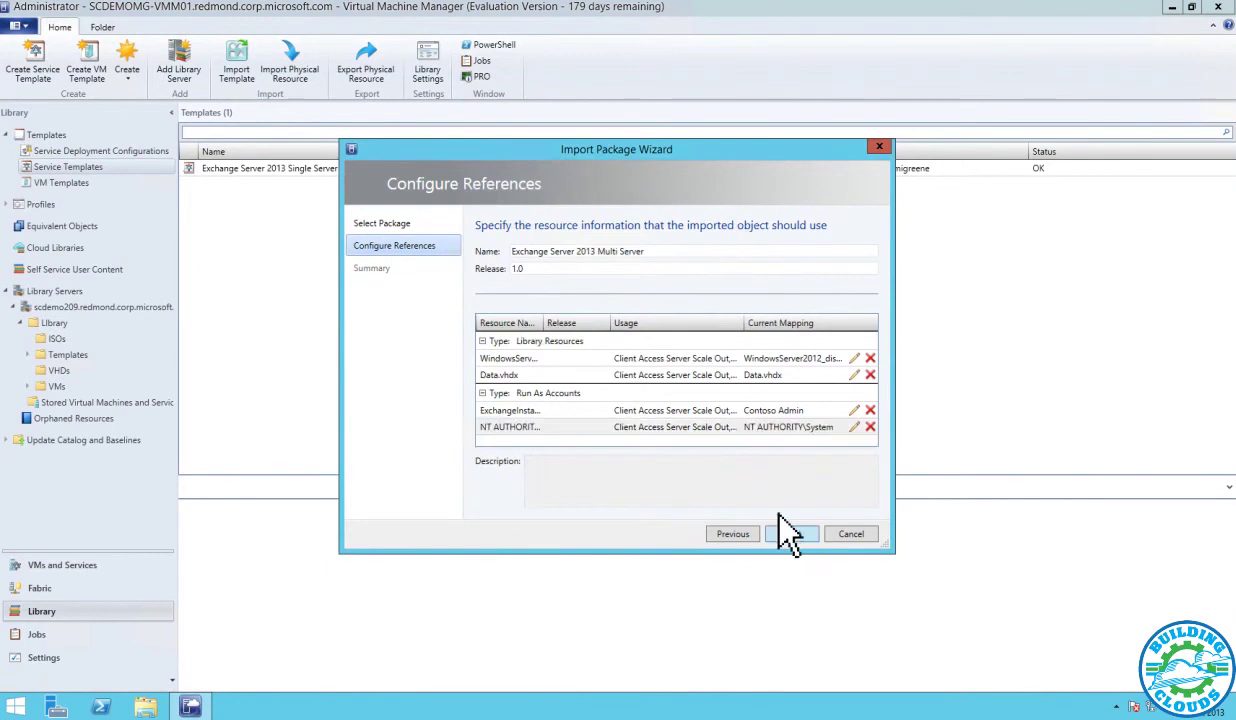
pyautogui.click(806, 533)
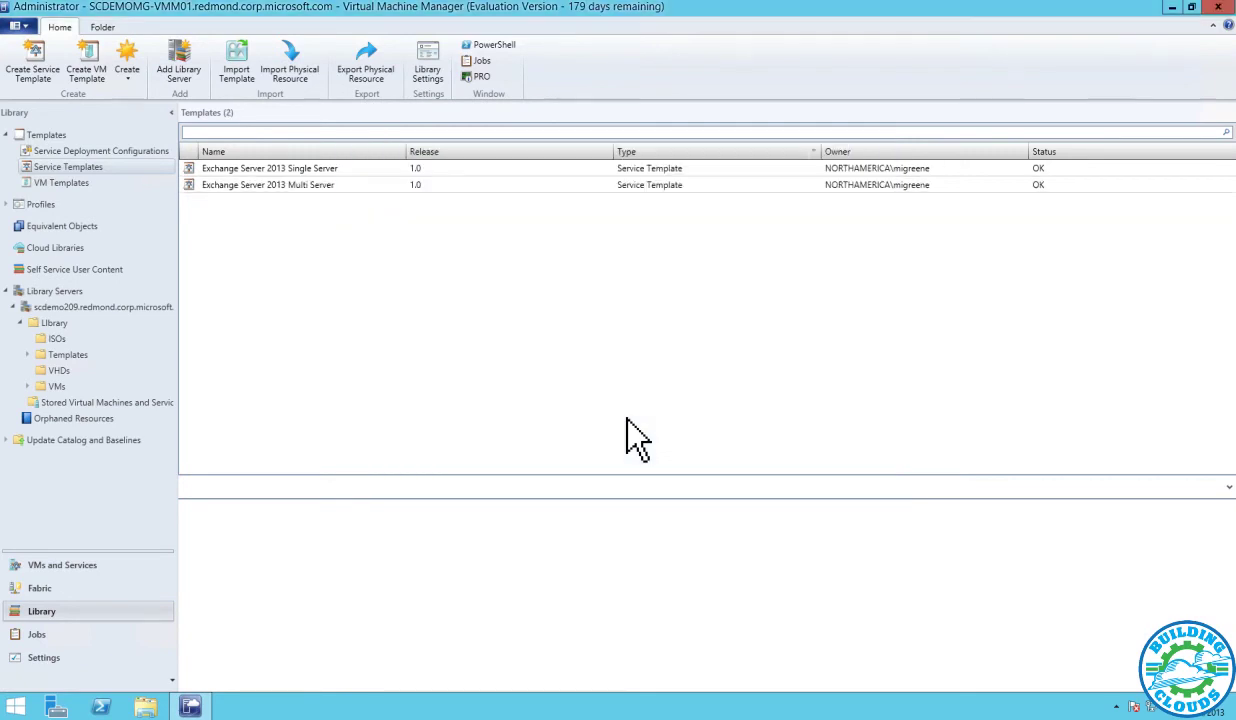
# Open the Exchange Server 2013 Multi Server template in the Service Template Designer
pyautogui.rightClick(368, 190)
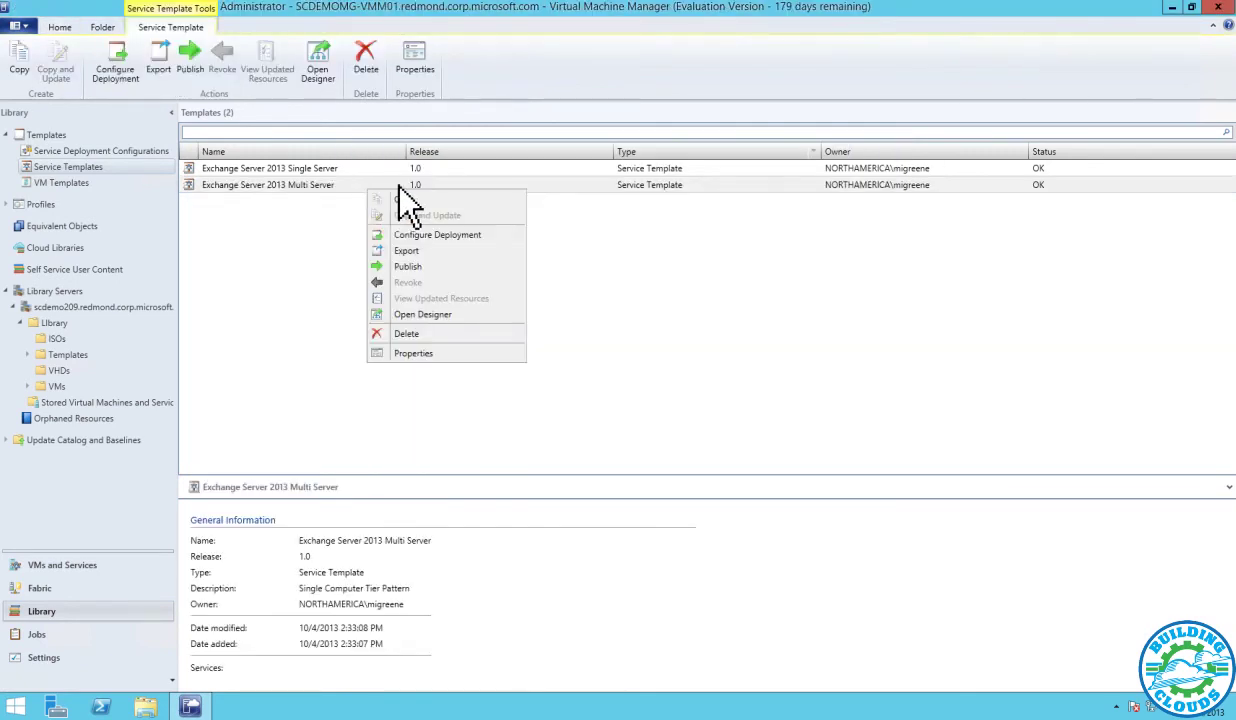
pyautogui.click(436, 306)
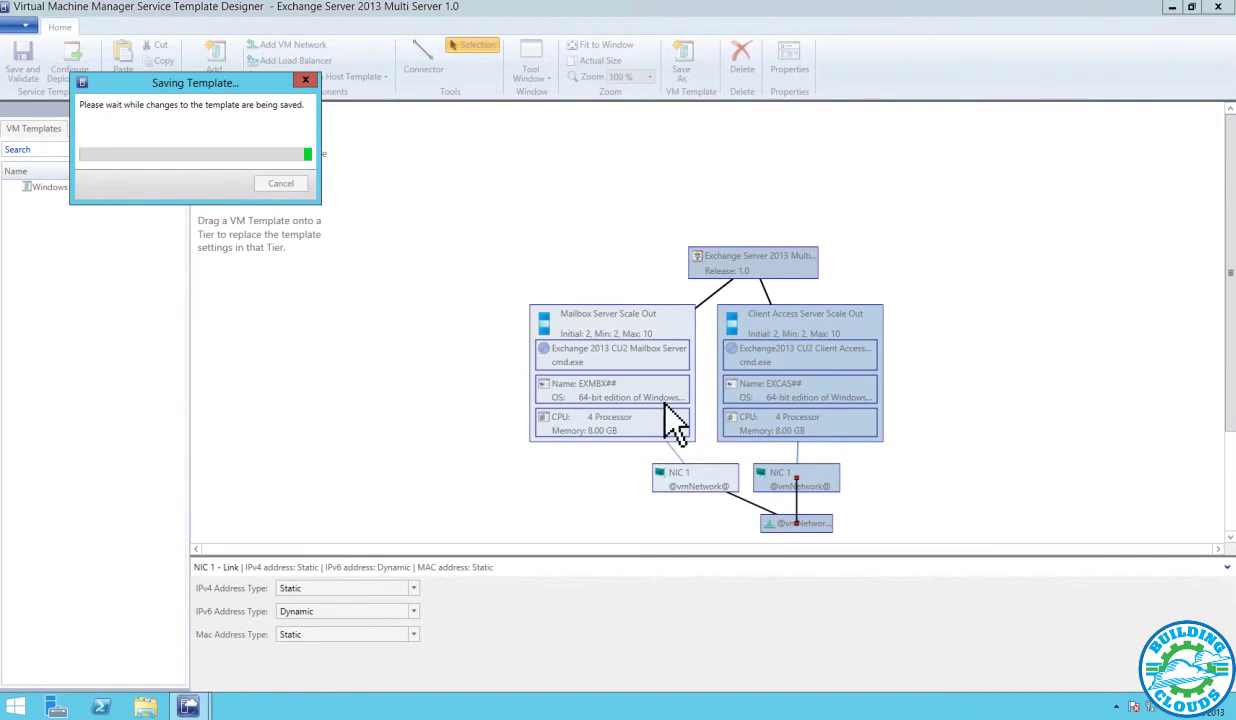
pyautogui.scroll(-1, 664, 404)
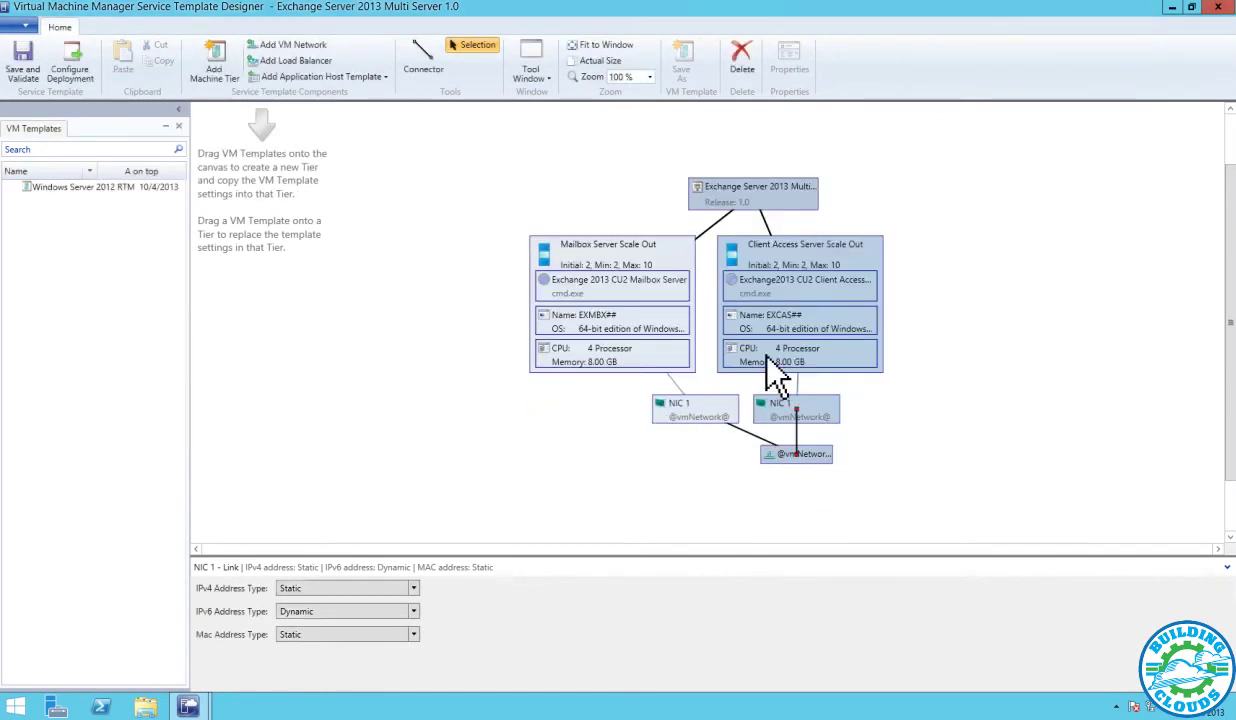
# Set the Client Access Server Scale Out tier's default instance count to 3
pyautogui.click(625, 355)
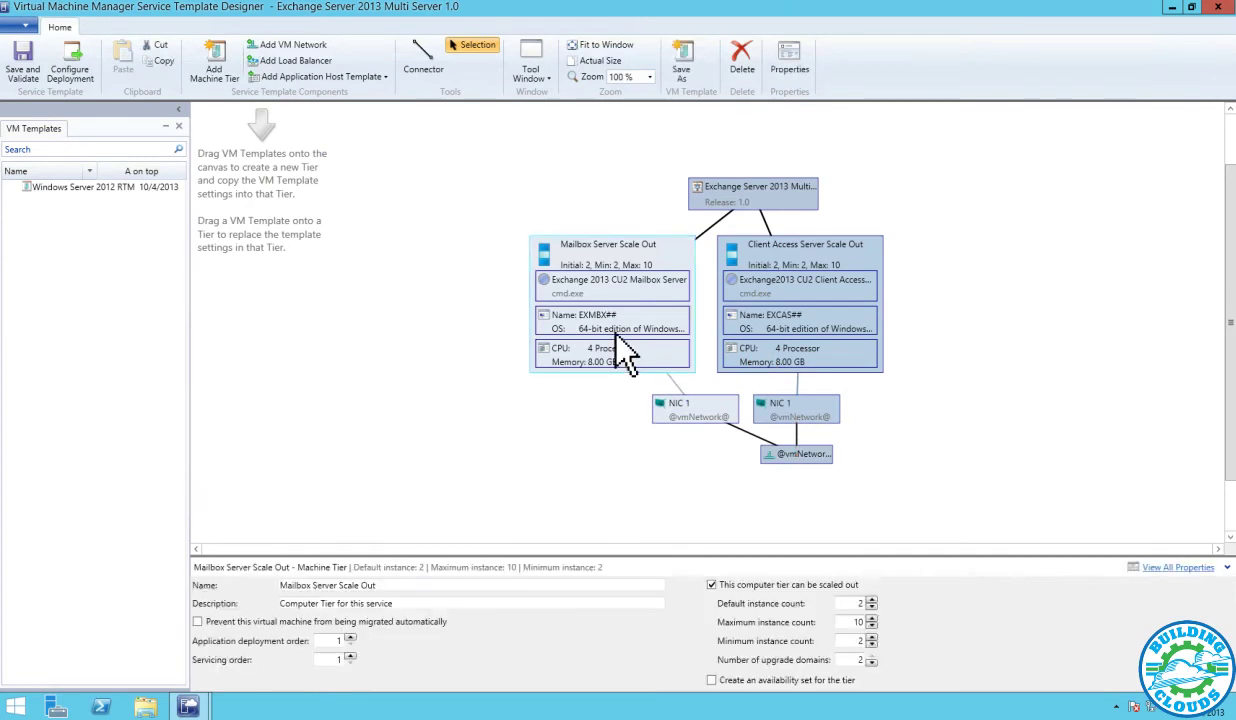
pyautogui.click(800, 332)
pyautogui.click(871, 602)
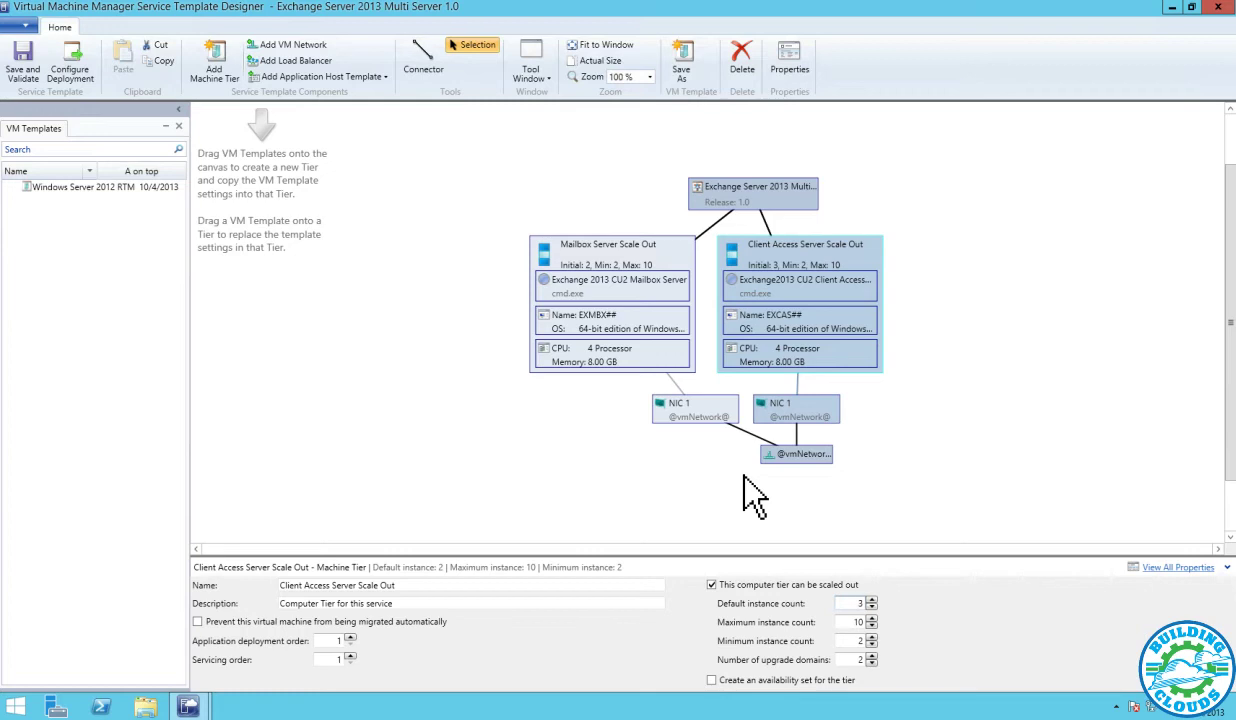
pyautogui.click(679, 352)
# Open the Mailbox Server Scale Out tier's properties, review its hardware and general settings, and show OS Configuration
pyautogui.rightClick(678, 352)
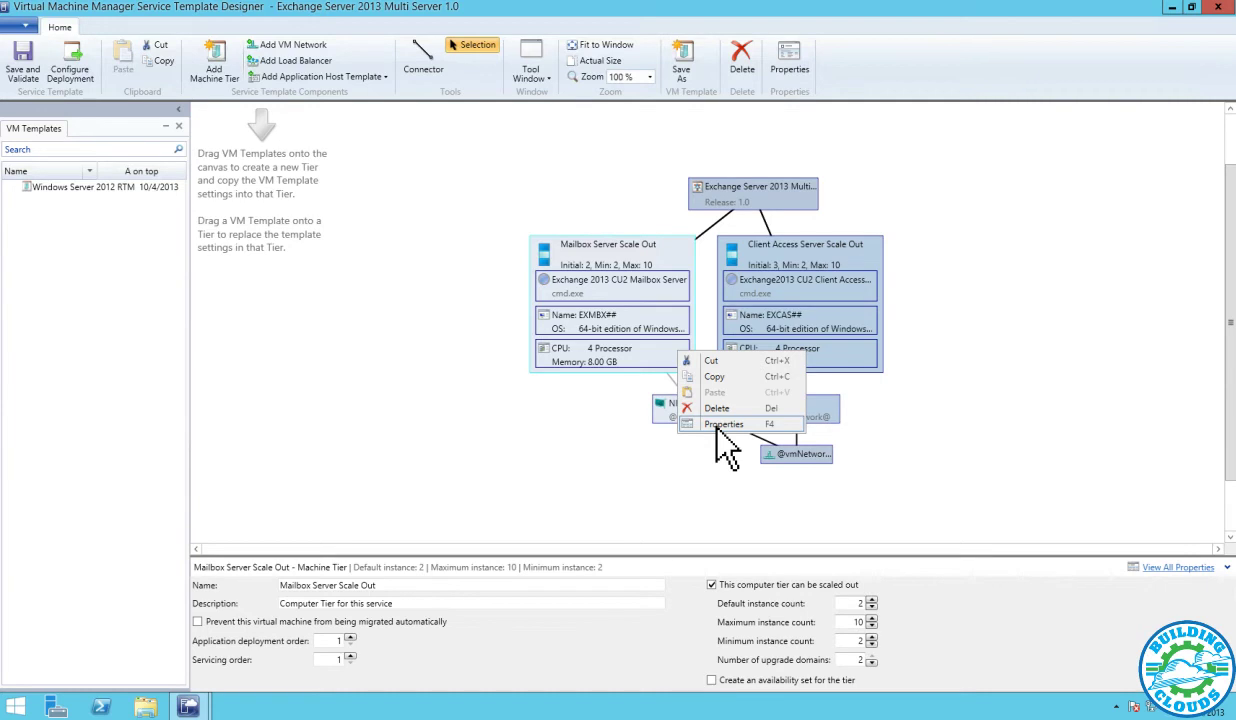
pyautogui.click(716, 425)
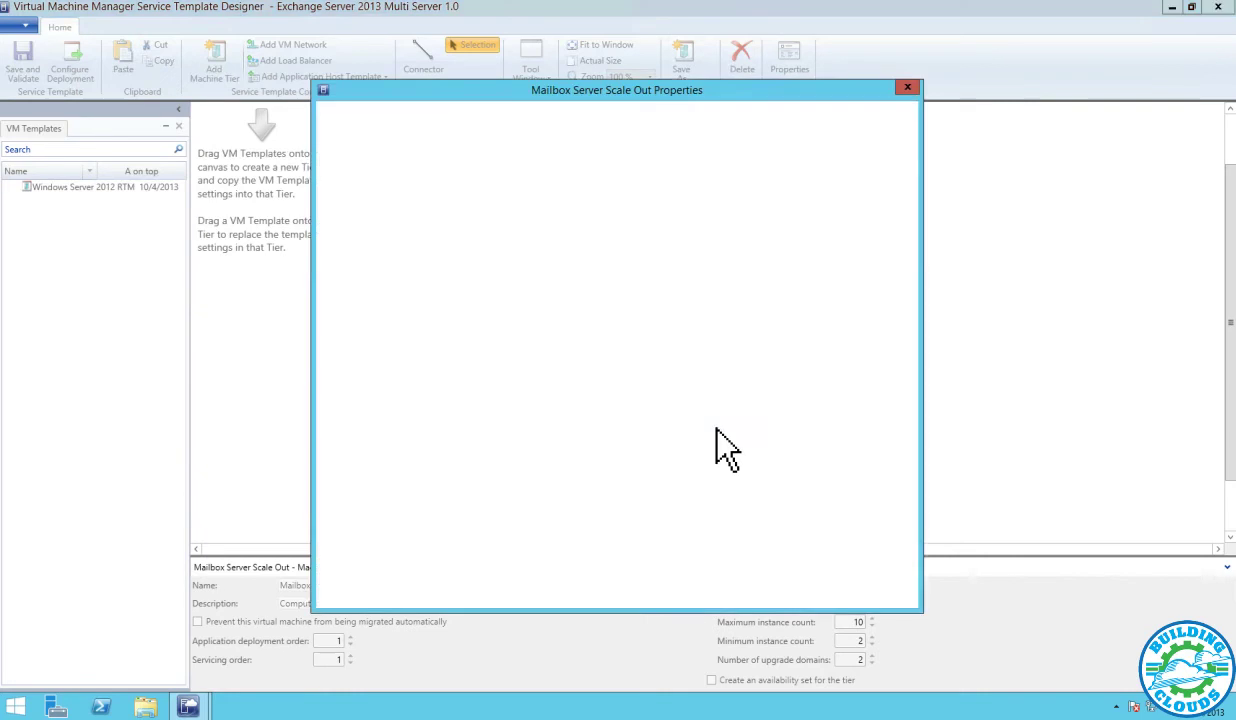
pyautogui.click(378, 152)
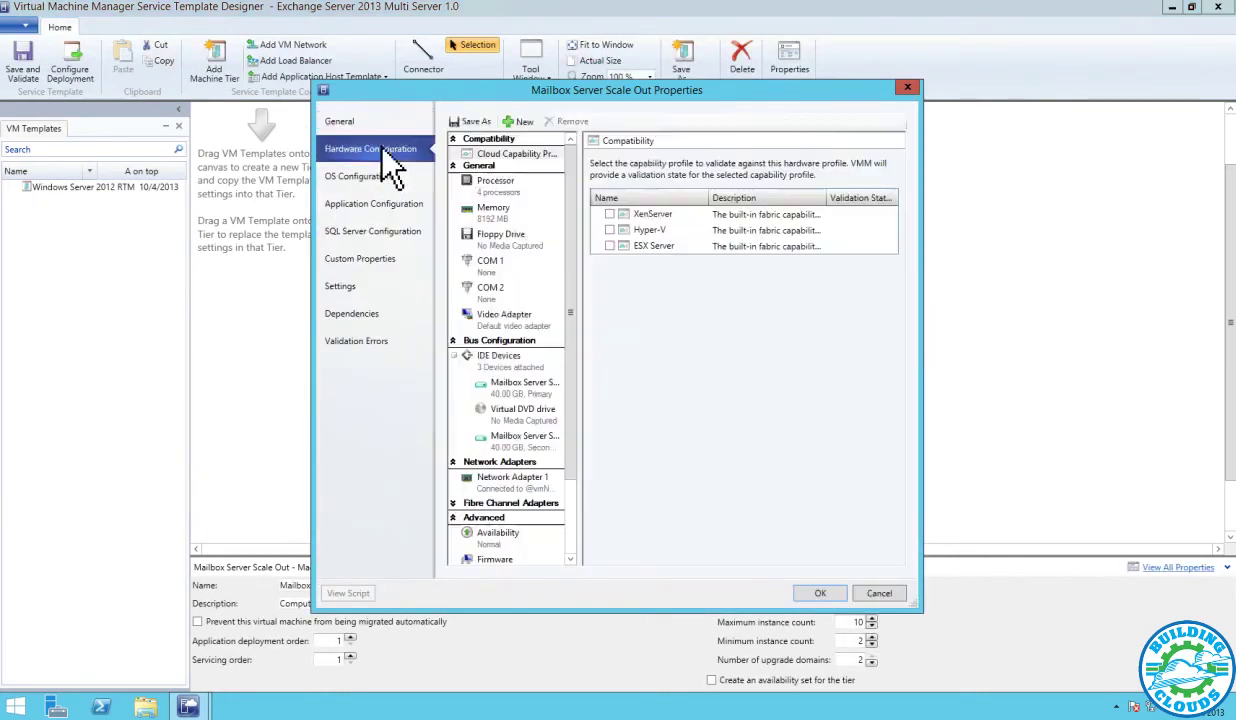
pyautogui.click(352, 124)
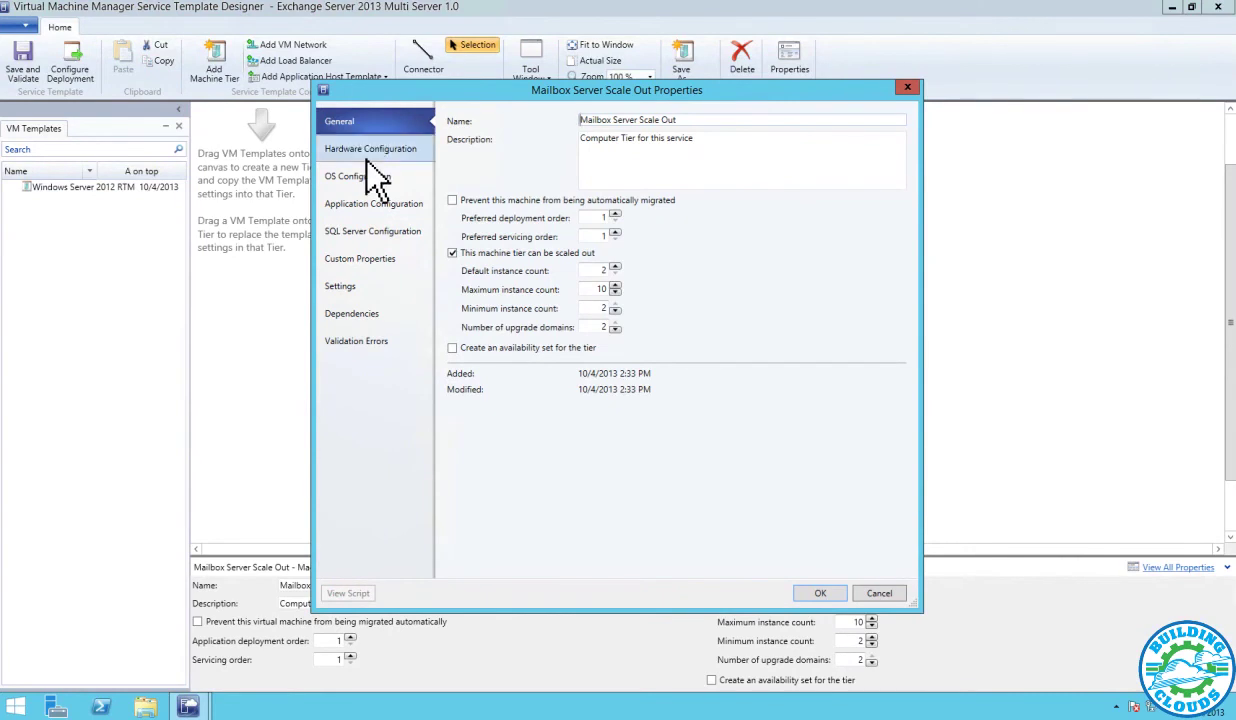
pyautogui.click(368, 153)
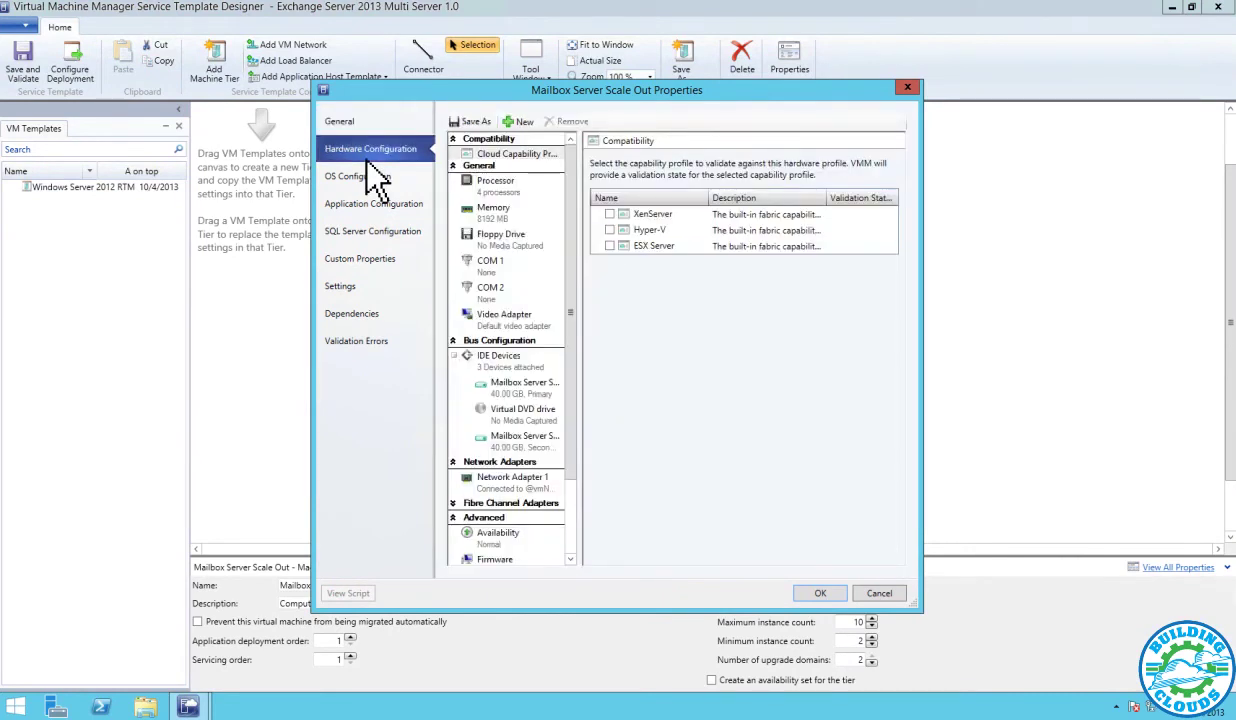
pyautogui.click(376, 184)
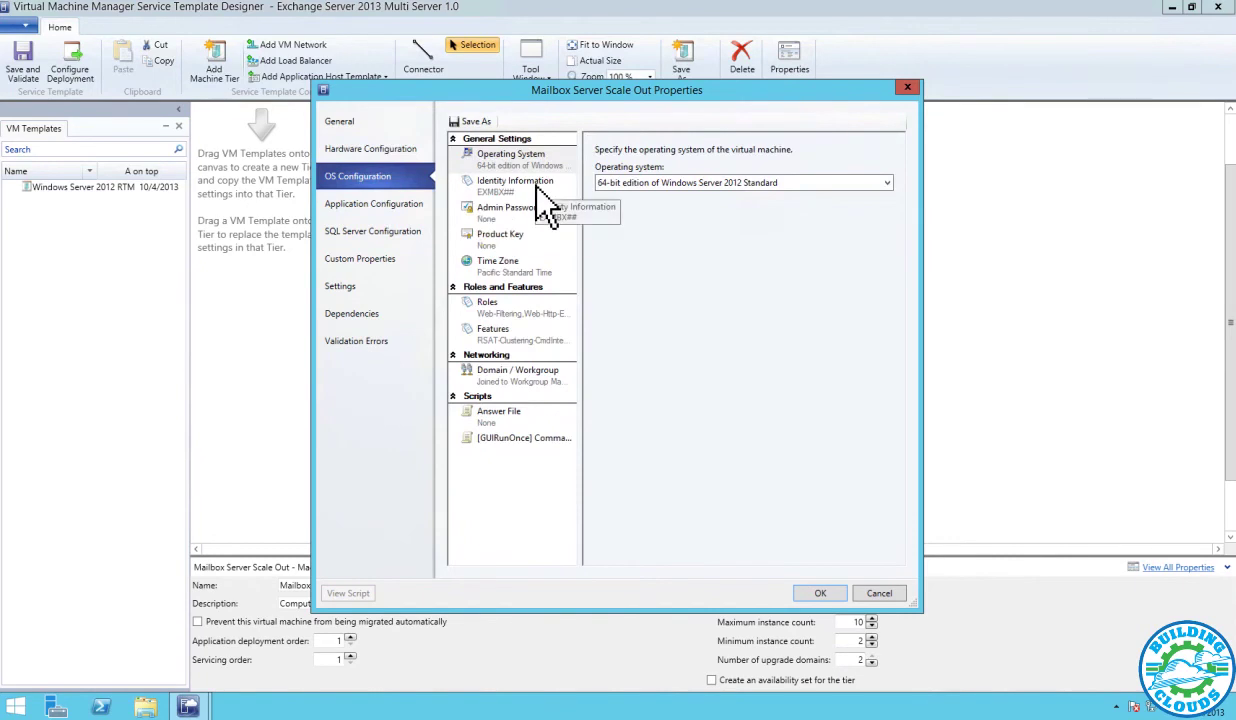
# Set the Mailbox tier's local administrator password and paste in the product key
pyautogui.click(514, 186)
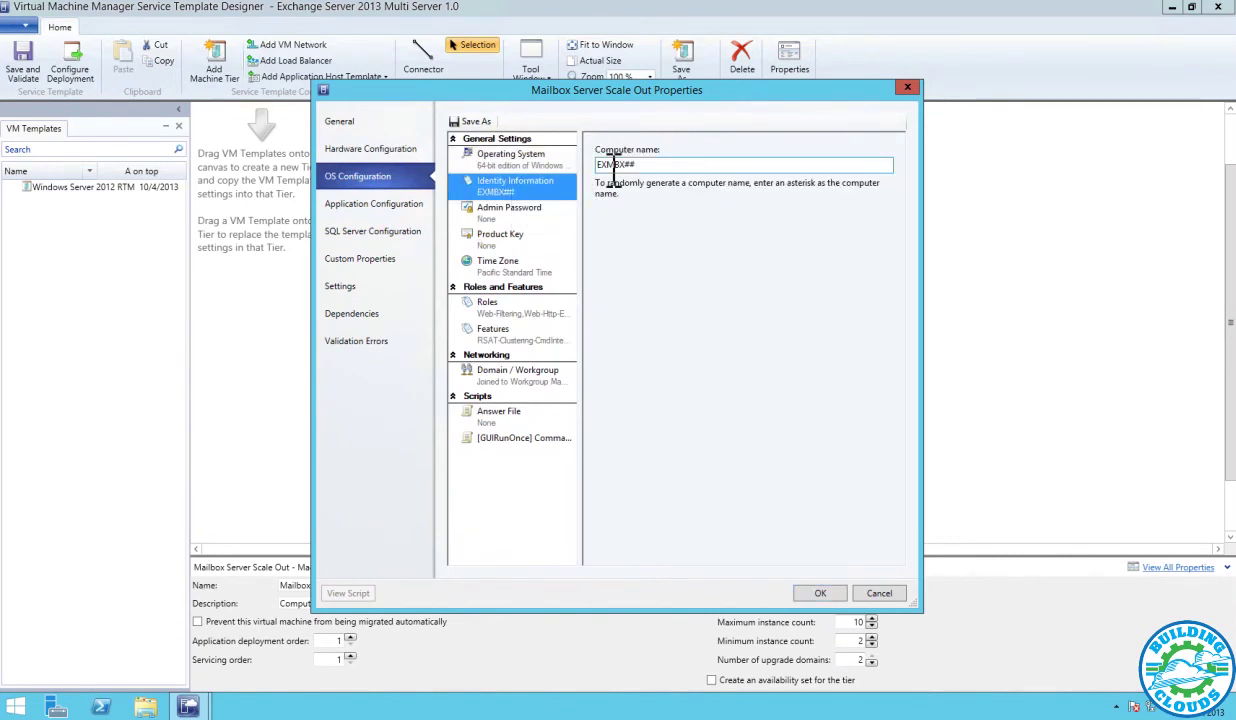
pyautogui.click(497, 214)
pyautogui.click(645, 196)
pyautogui.click(685, 221)
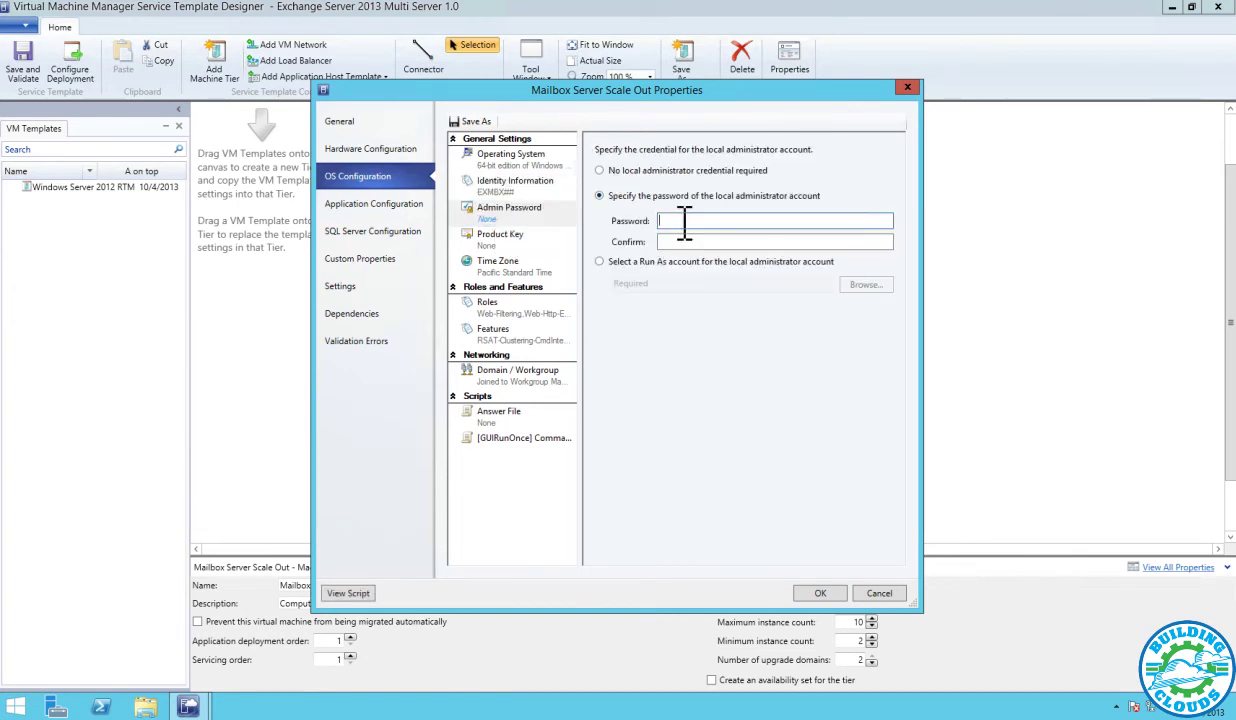
pyautogui.write('P@ssw0rd')
pyautogui.press('Tab')
pyautogui.write('P@ssw0rd')
pyautogui.press('Tab')
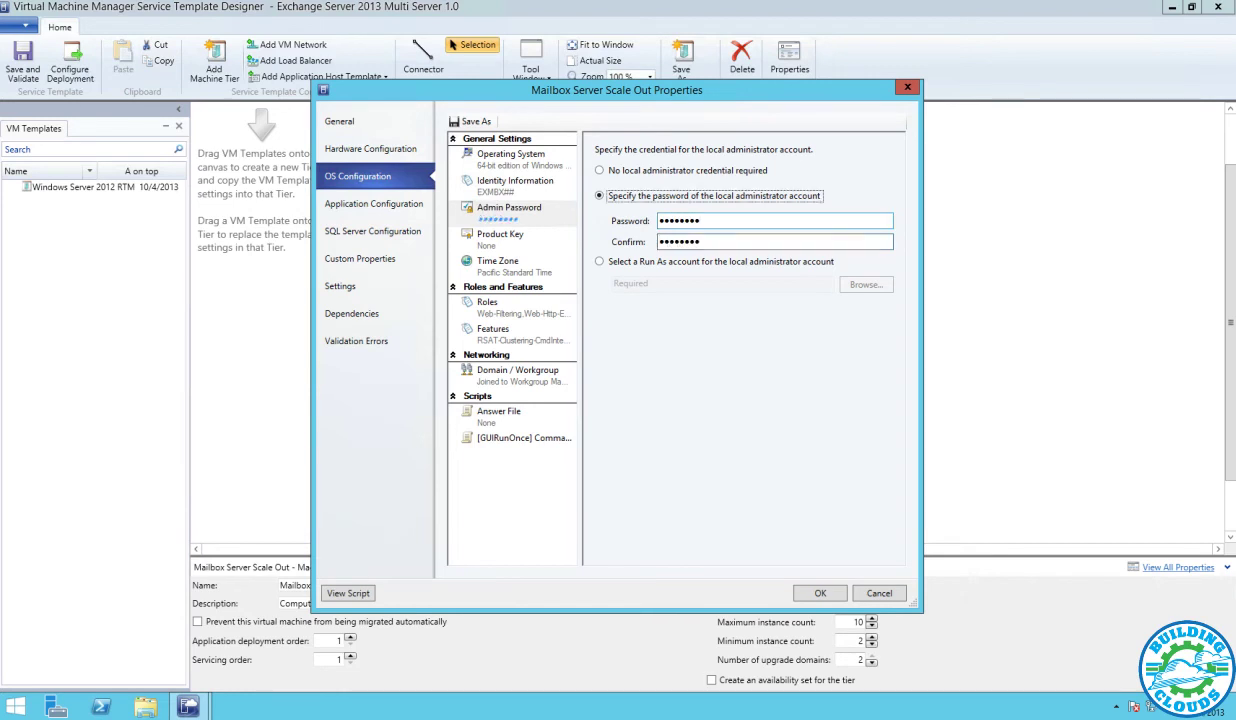
pyautogui.click(530, 239)
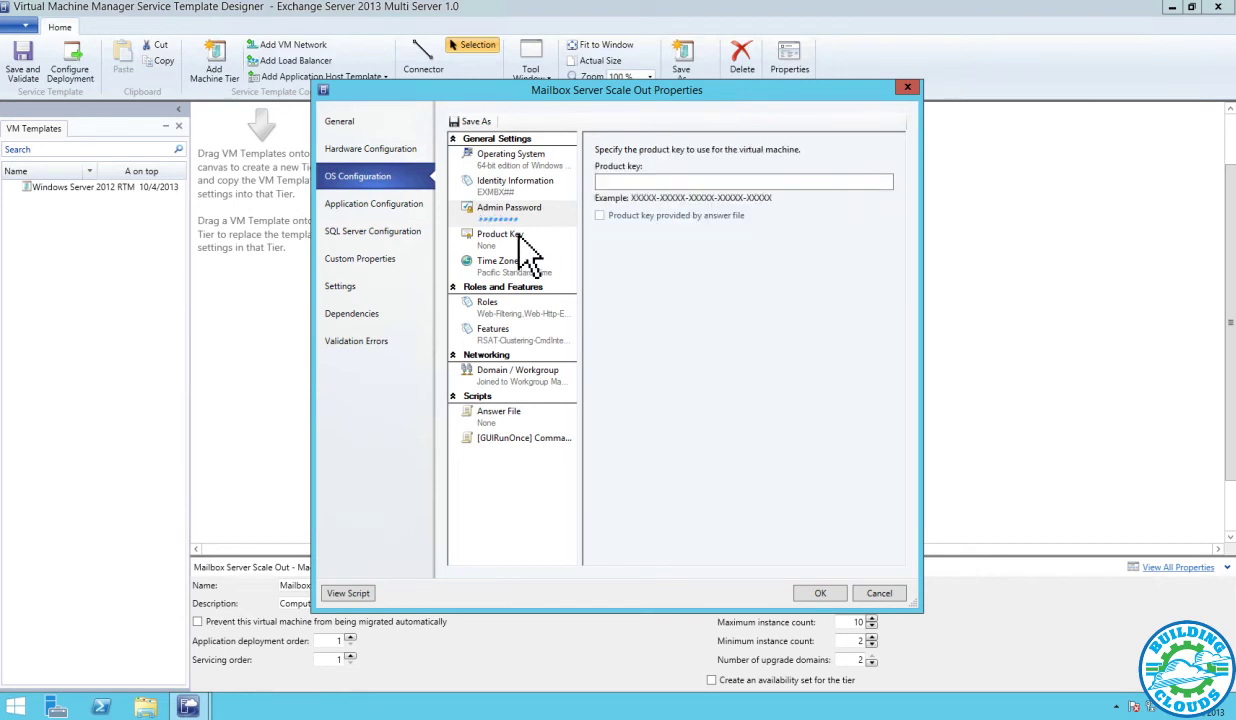
pyautogui.click(665, 180)
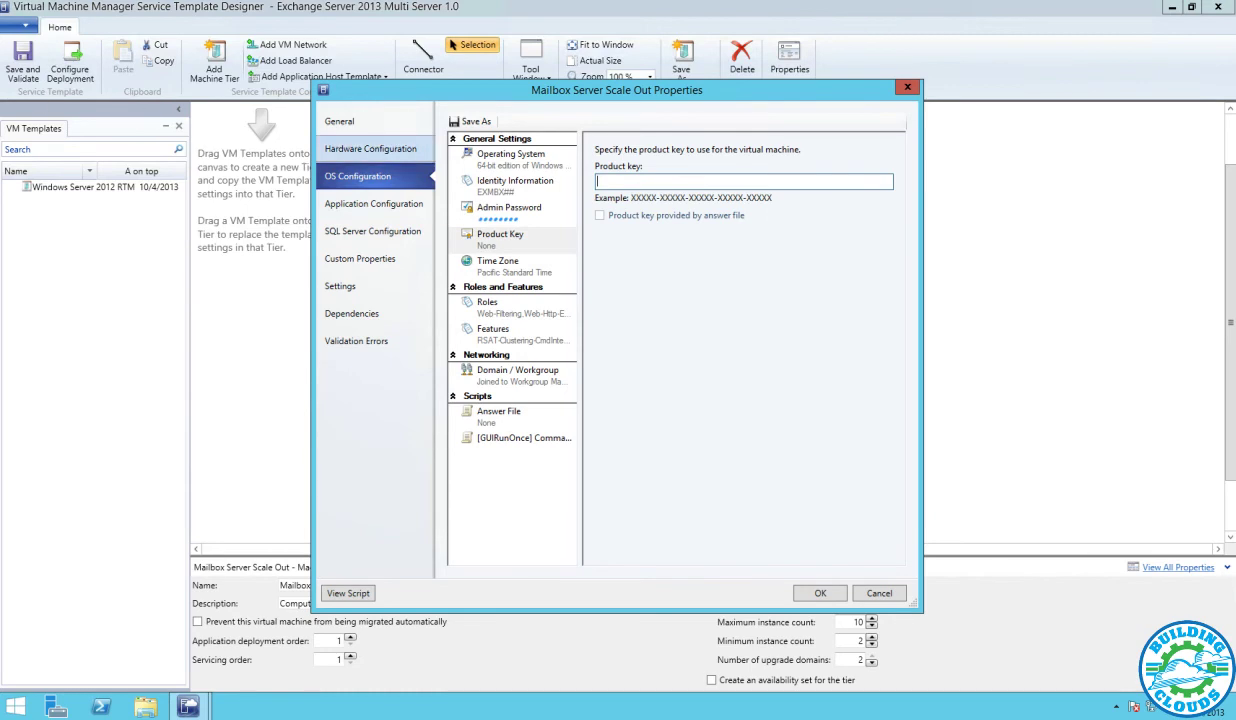
pyautogui.hotkey('ctrl', 'v')
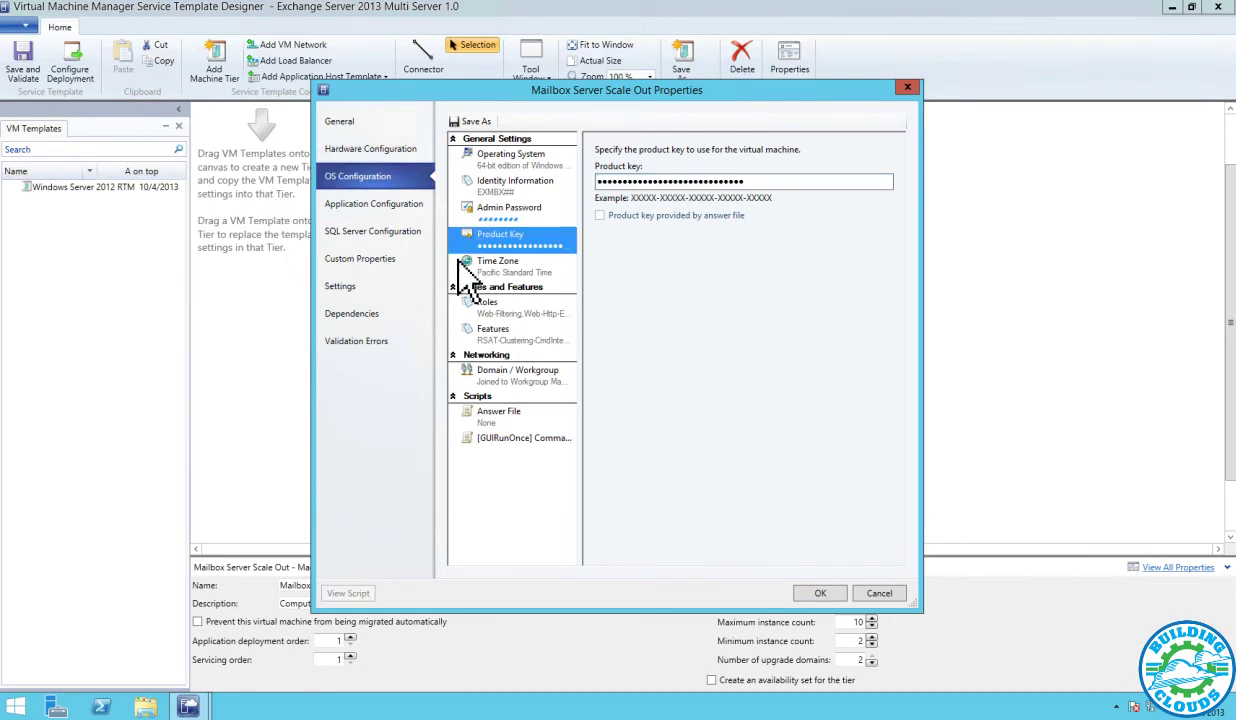
# Join the Mailbox tier to the Contoso.com domain using the Contoso Admin Run As account
pyautogui.click(525, 380)
pyautogui.click(623, 227)
pyautogui.click(655, 245)
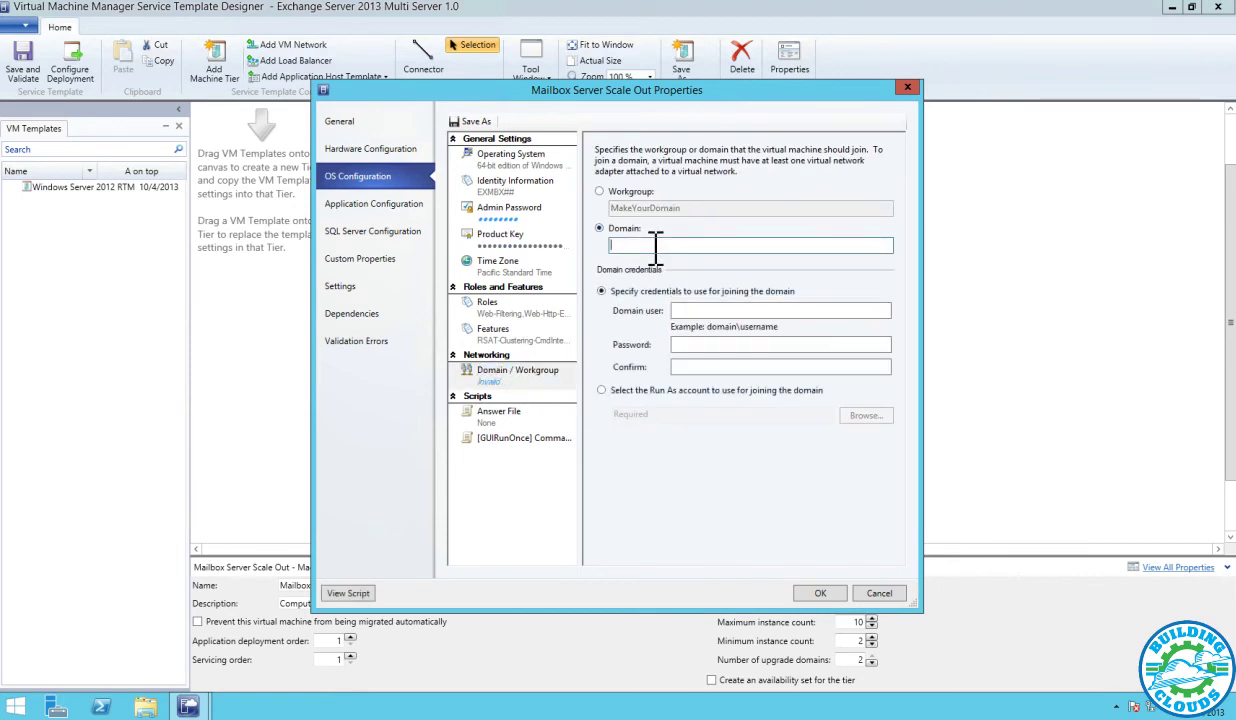
pyautogui.write('Contoso.com')
pyautogui.click(835, 392)
pyautogui.click(852, 414)
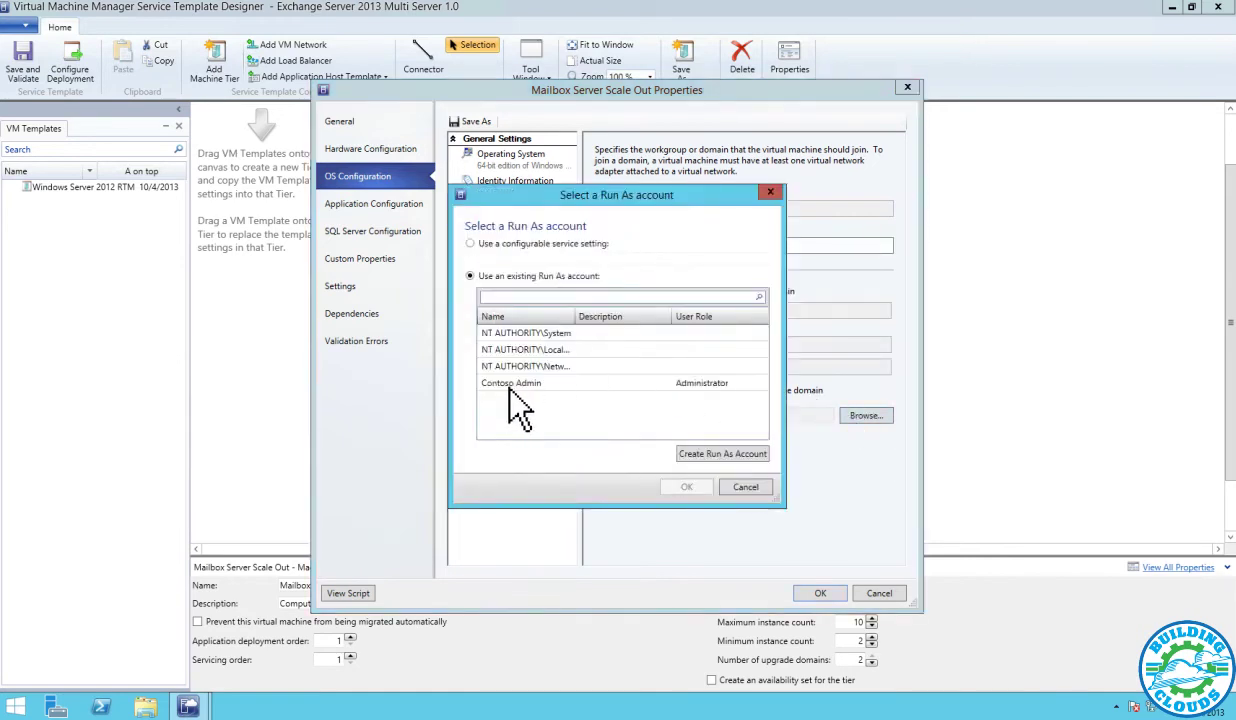
pyautogui.click(512, 384)
pyautogui.click(686, 487)
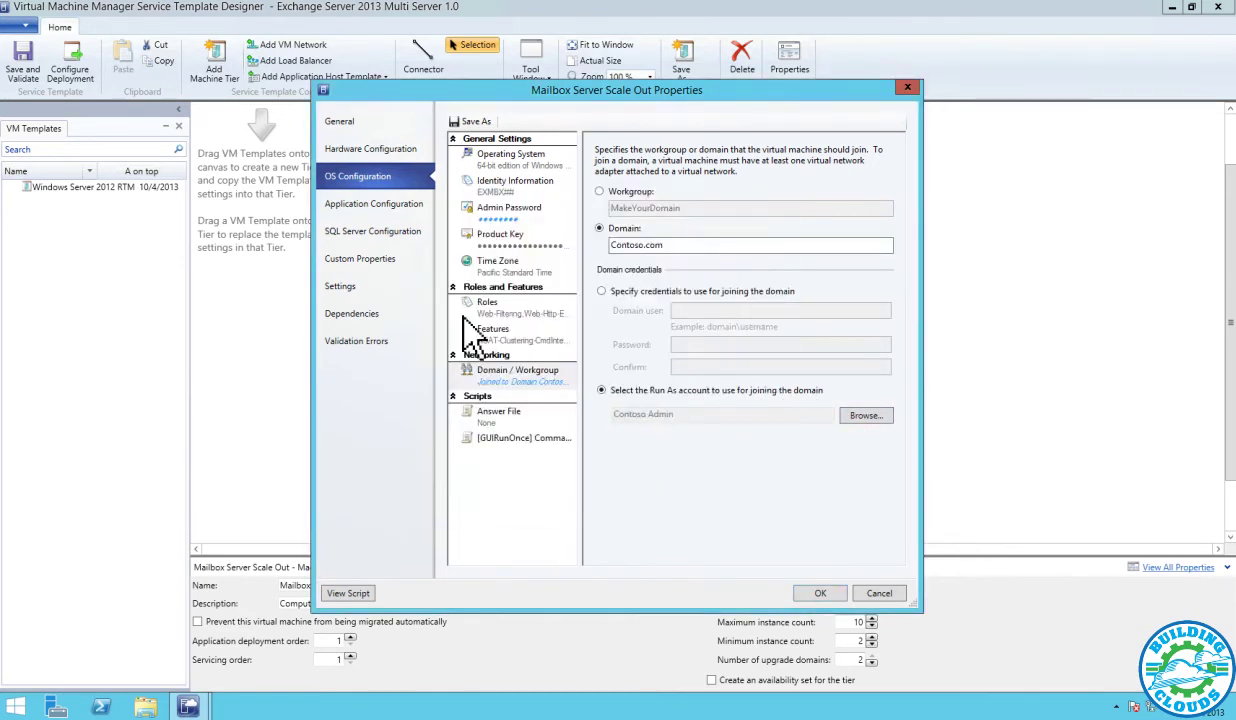
pyautogui.click(385, 205)
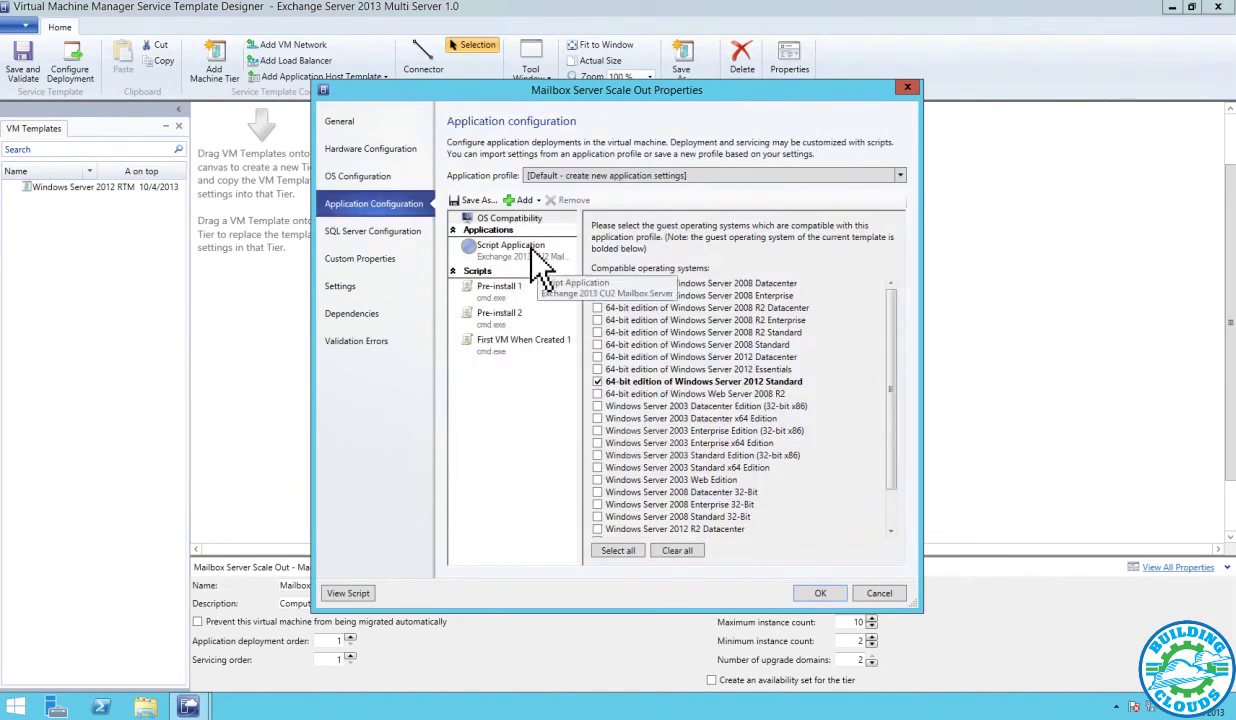
# Review the Exchange 2013 CU2 Mailbox application's scripts and show the First VM When Created script's command types
pyautogui.click(519, 252)
pyautogui.click(537, 201)
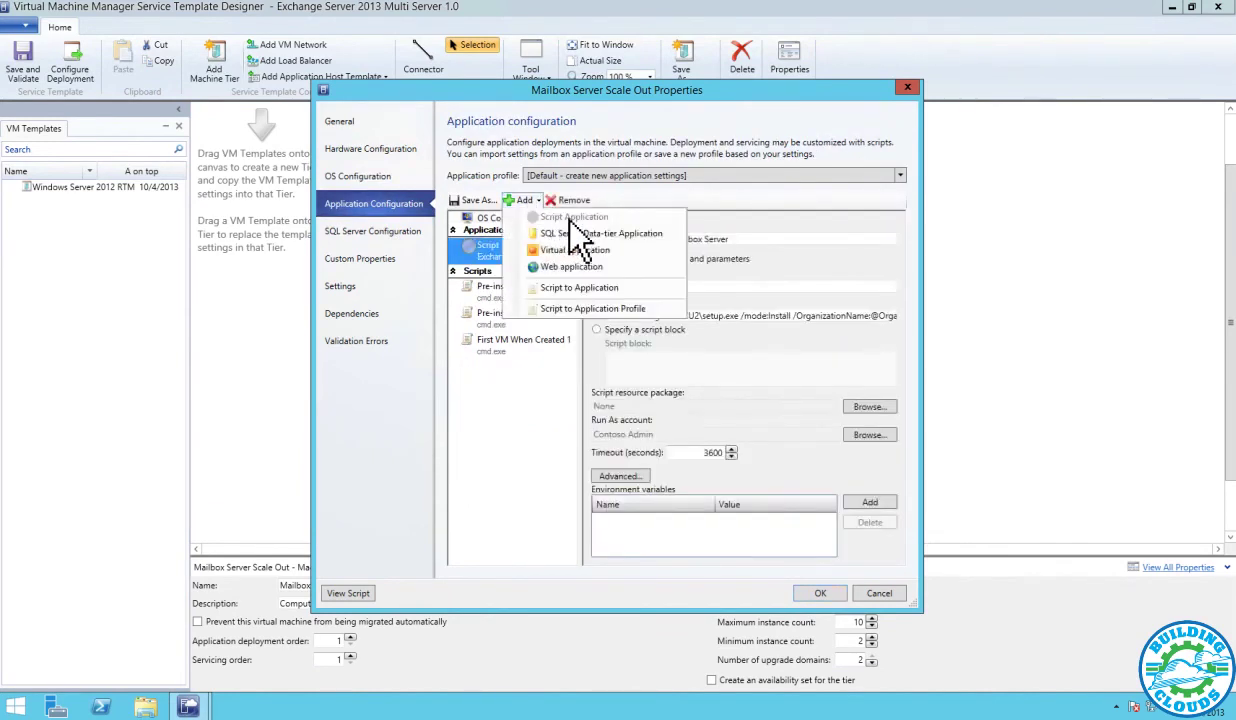
pyautogui.click(540, 446)
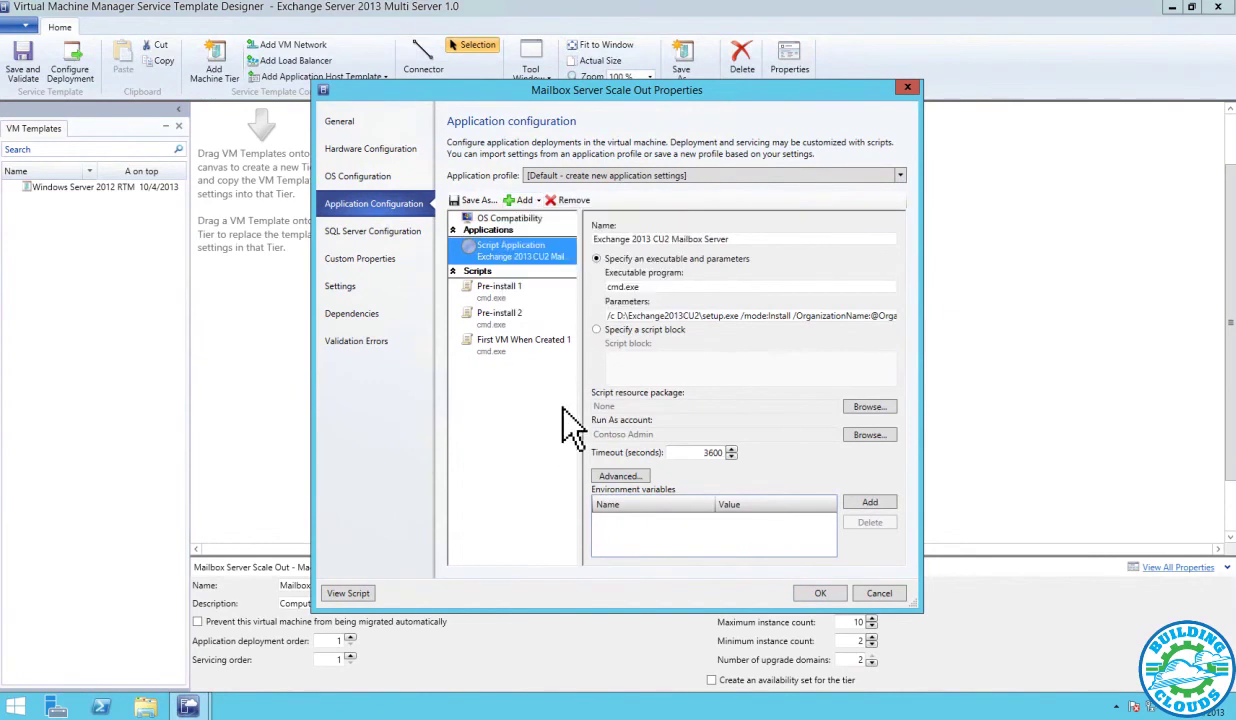
pyautogui.moveTo(612, 315); pyautogui.dragTo(872, 322)
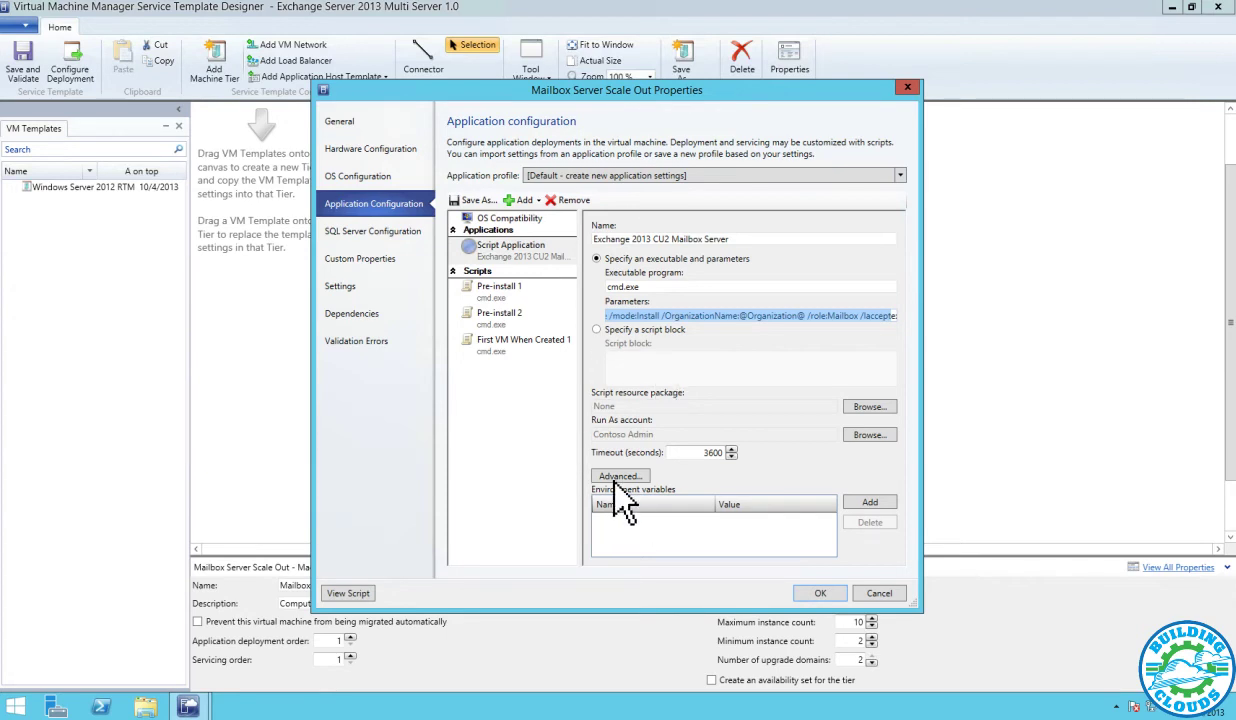
pyautogui.click(482, 288)
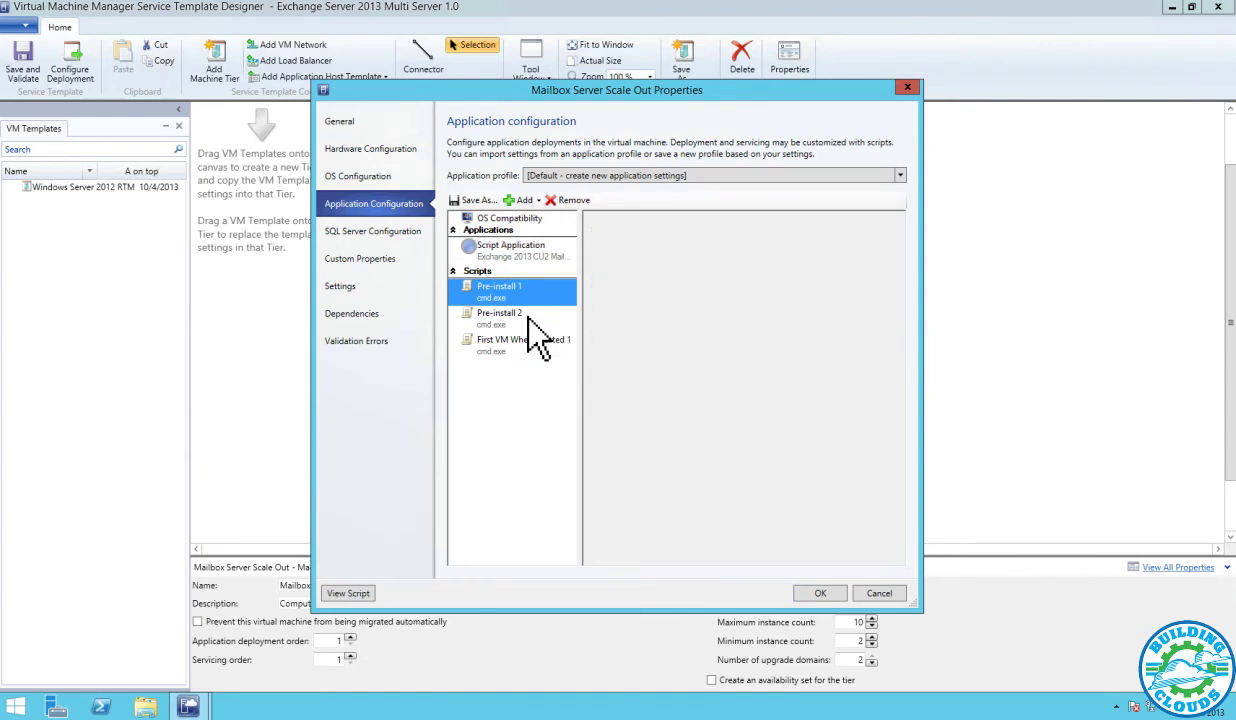
pyautogui.click(525, 318)
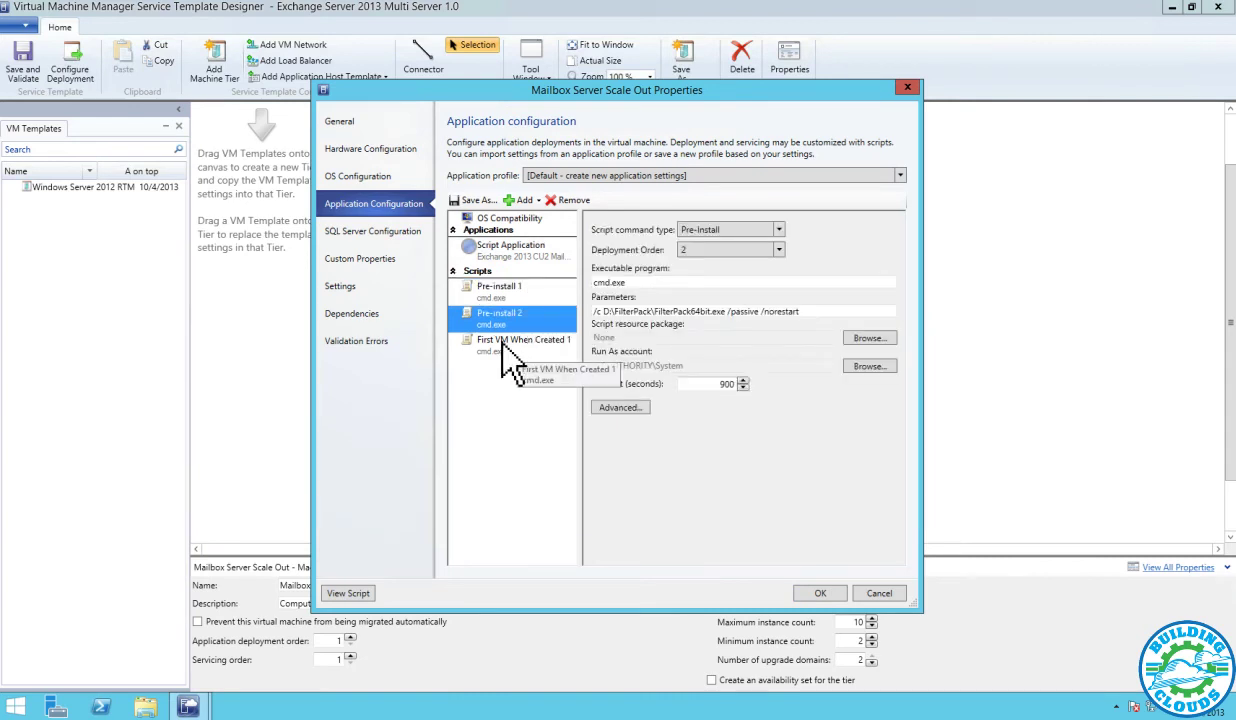
pyautogui.click(503, 343)
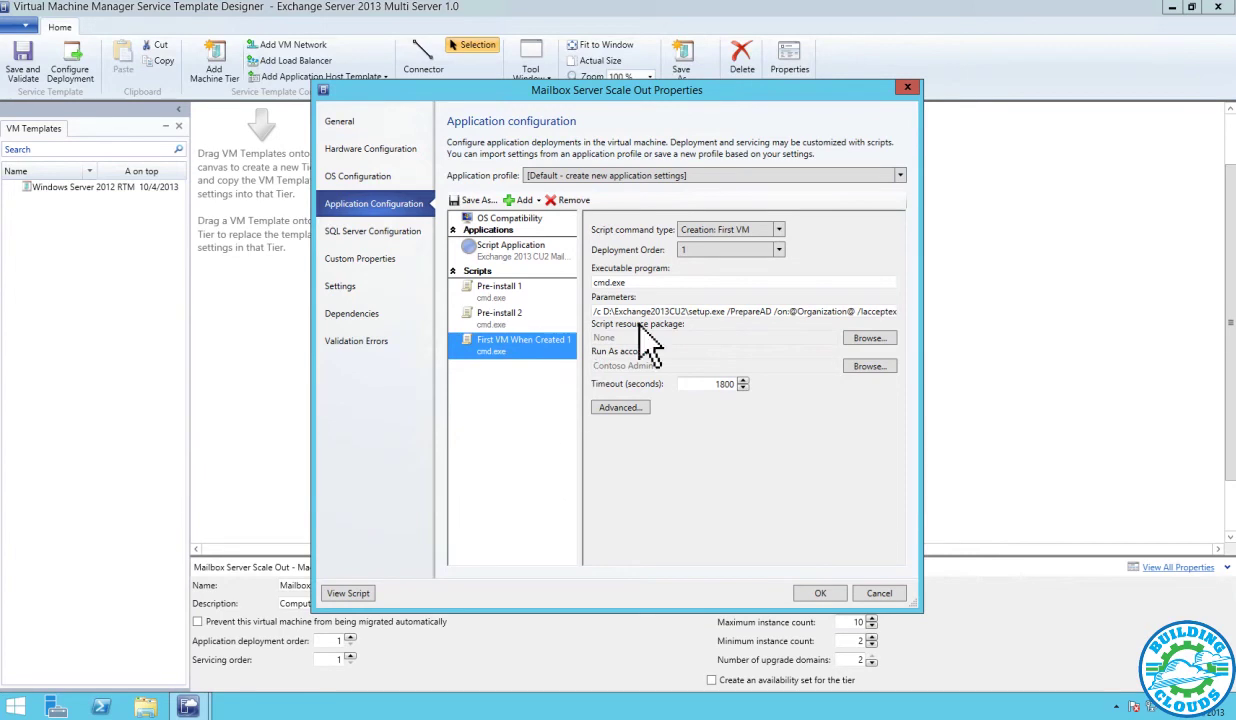
pyautogui.click(781, 232)
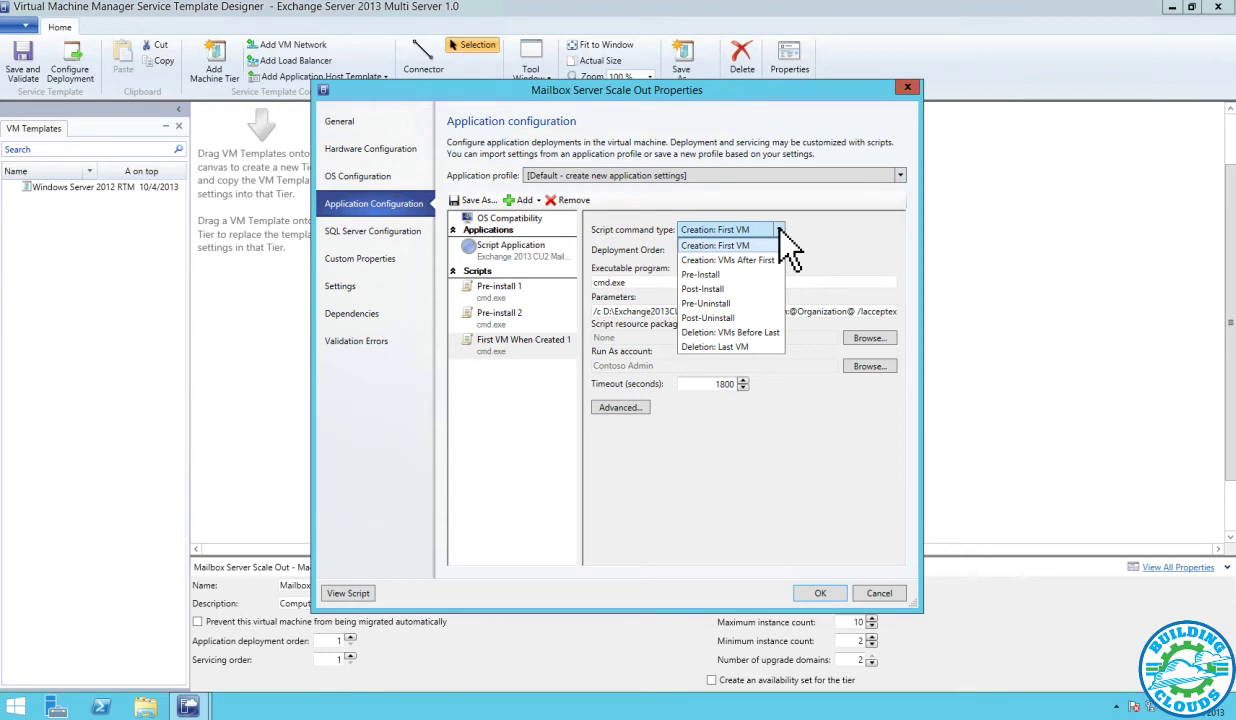
# Keep the First VM creation script unchanged, check the Exchange 2013 CU2 Mailbox application, and apply the tier properties
pyautogui.click(781, 229)
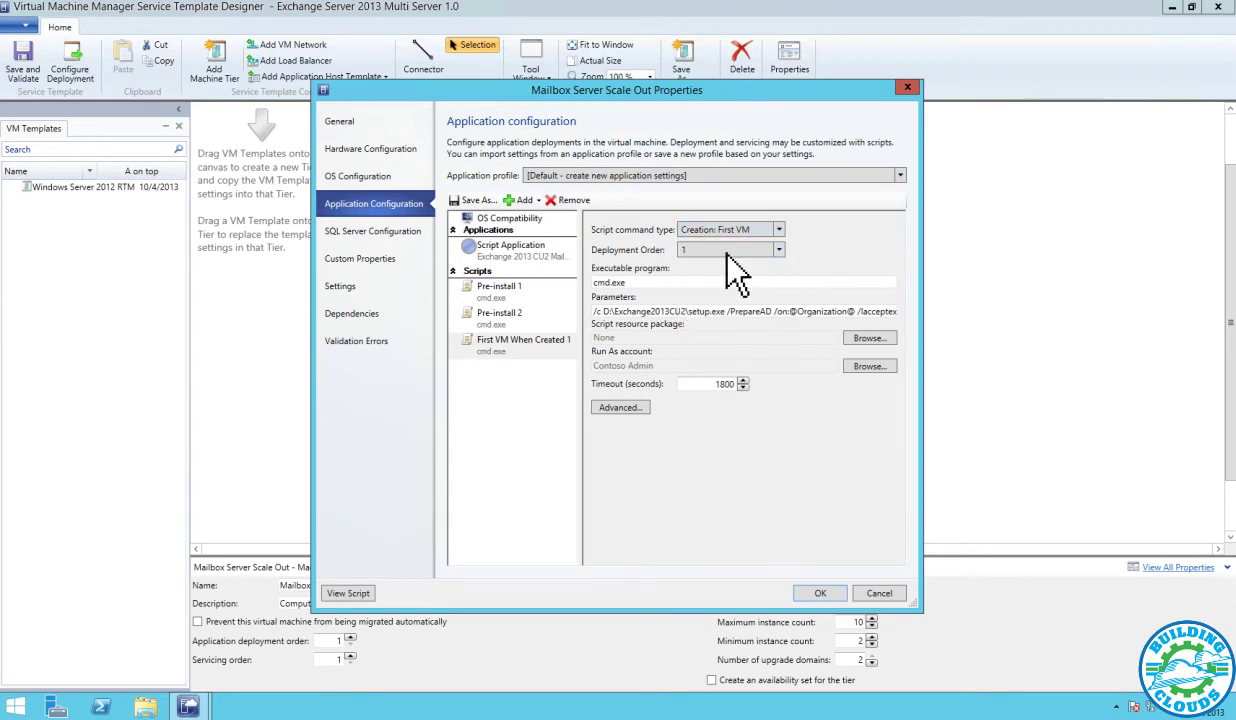
pyautogui.click(630, 410)
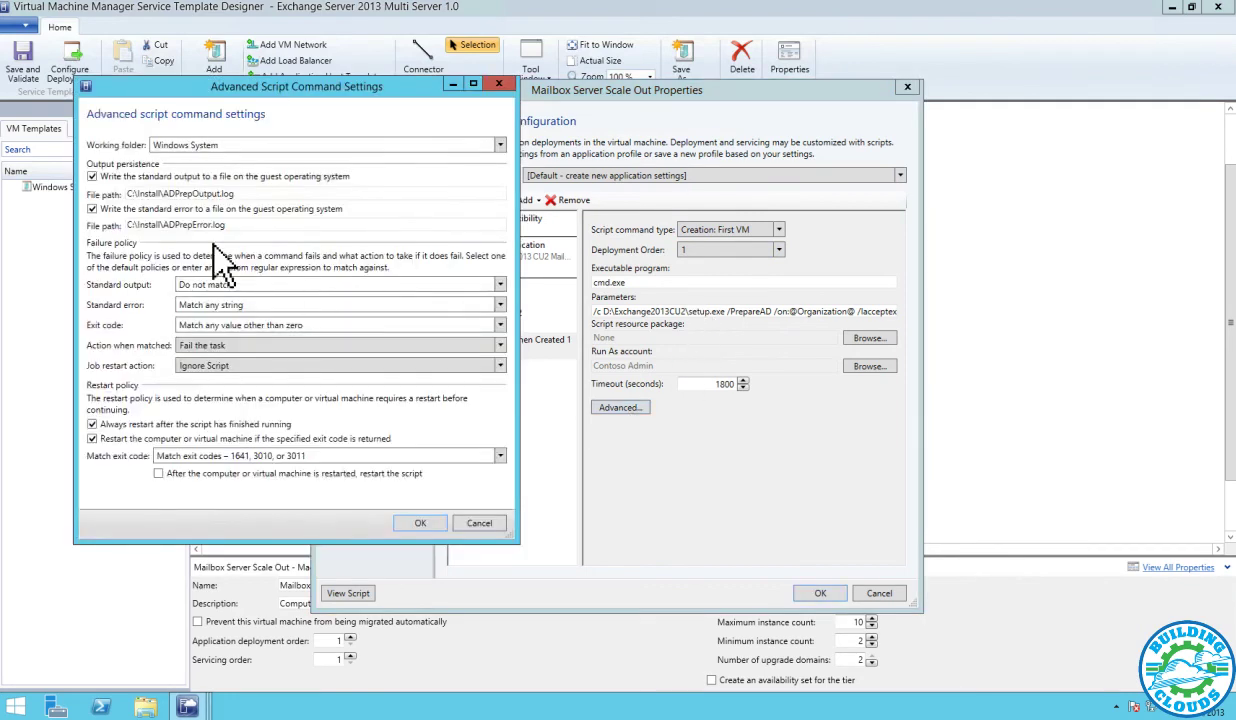
pyautogui.click(478, 522)
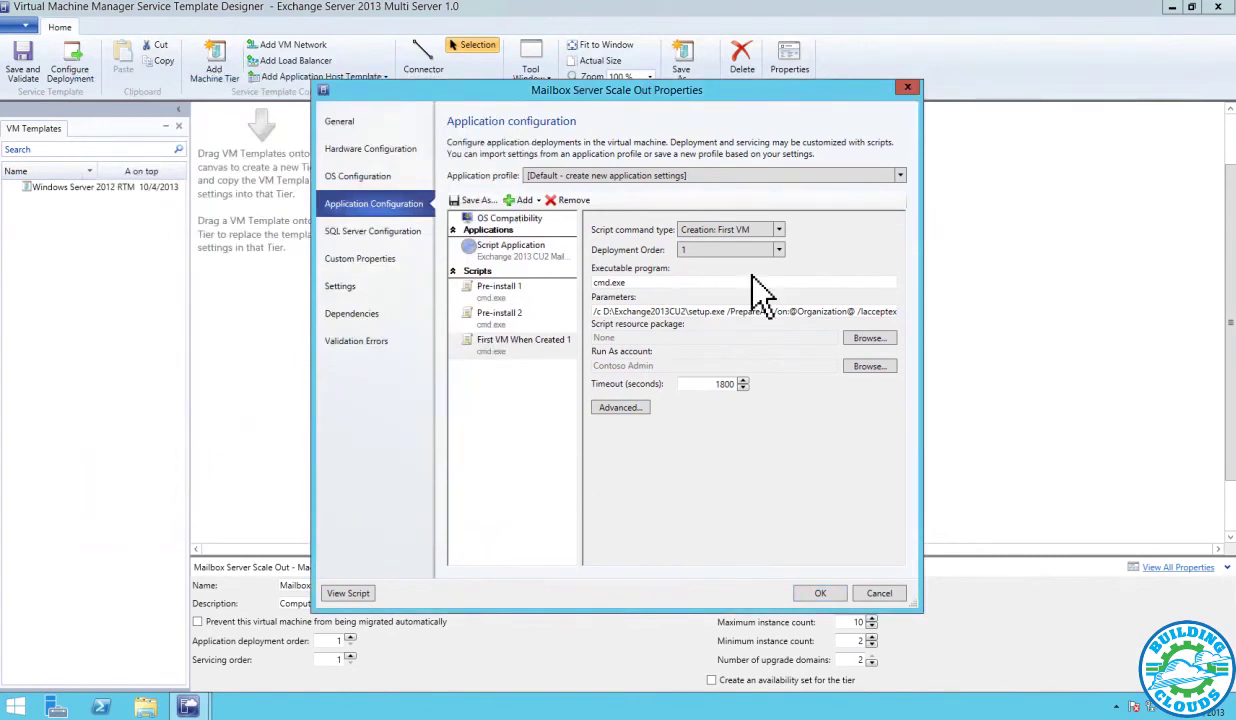
pyautogui.click(507, 255)
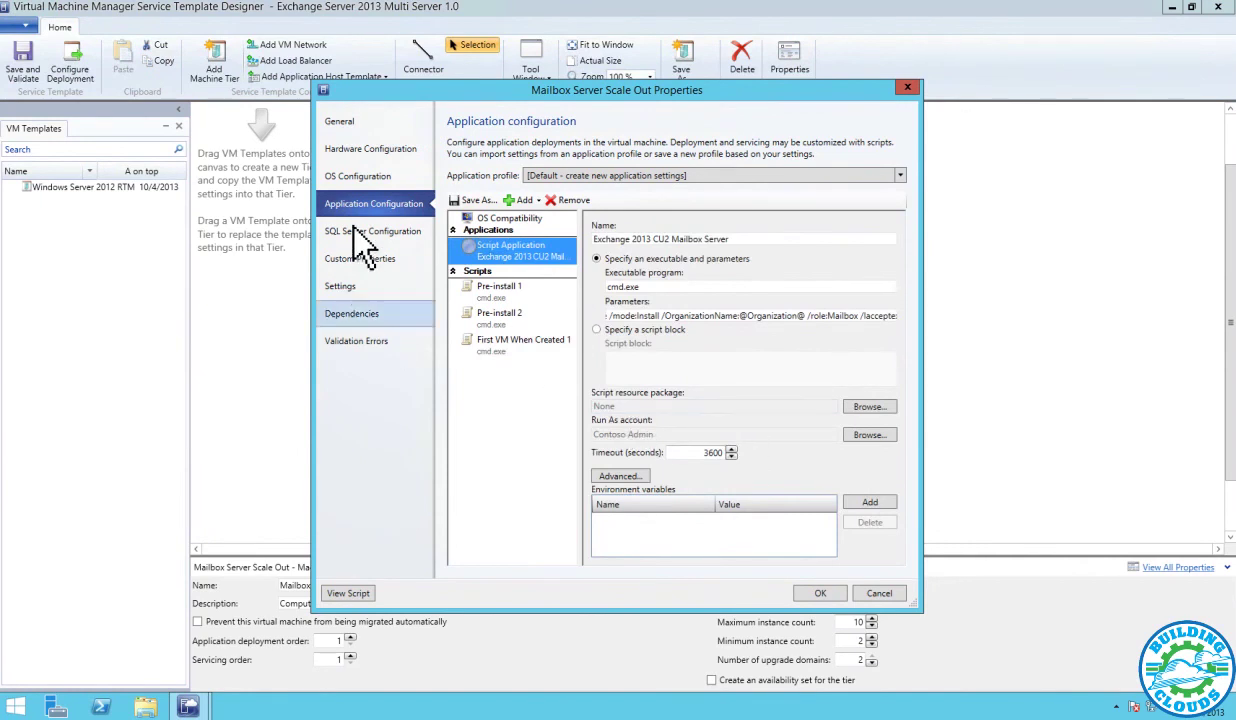
pyautogui.click(816, 593)
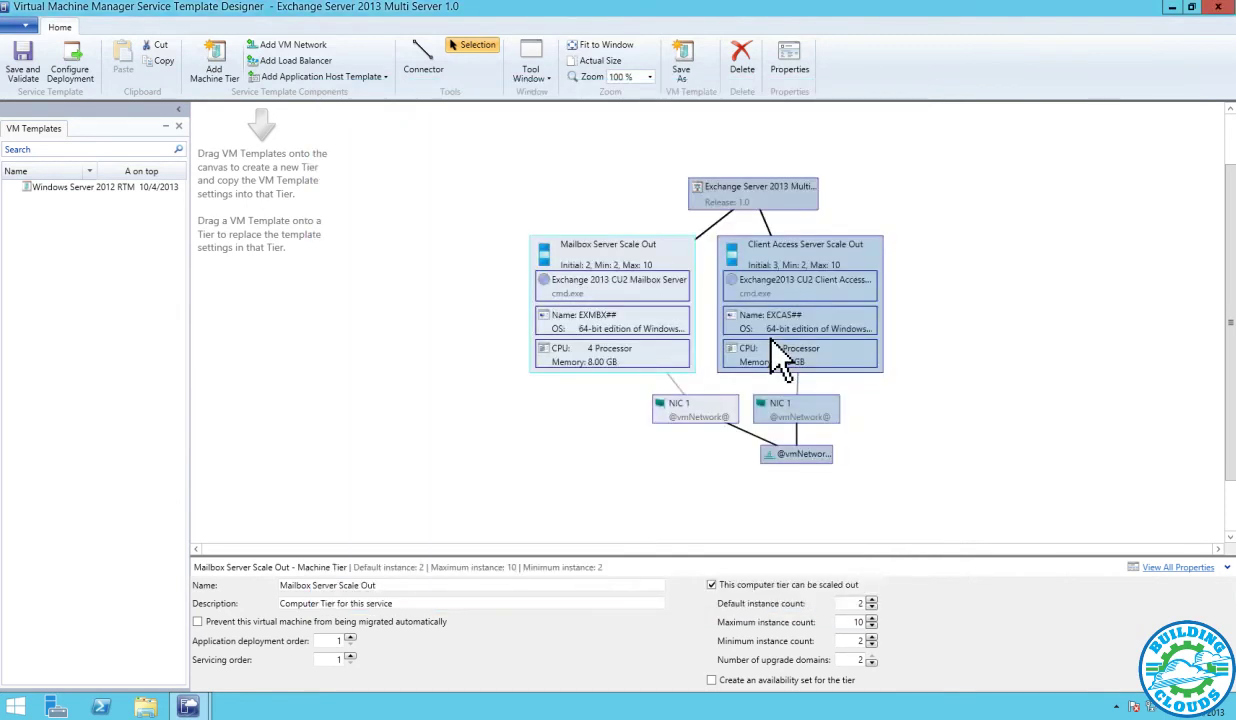
# Set the Client Access tier's local administrator password and paste in the product key
pyautogui.click(744, 327)
pyautogui.rightClick(774, 341)
pyautogui.click(812, 412)
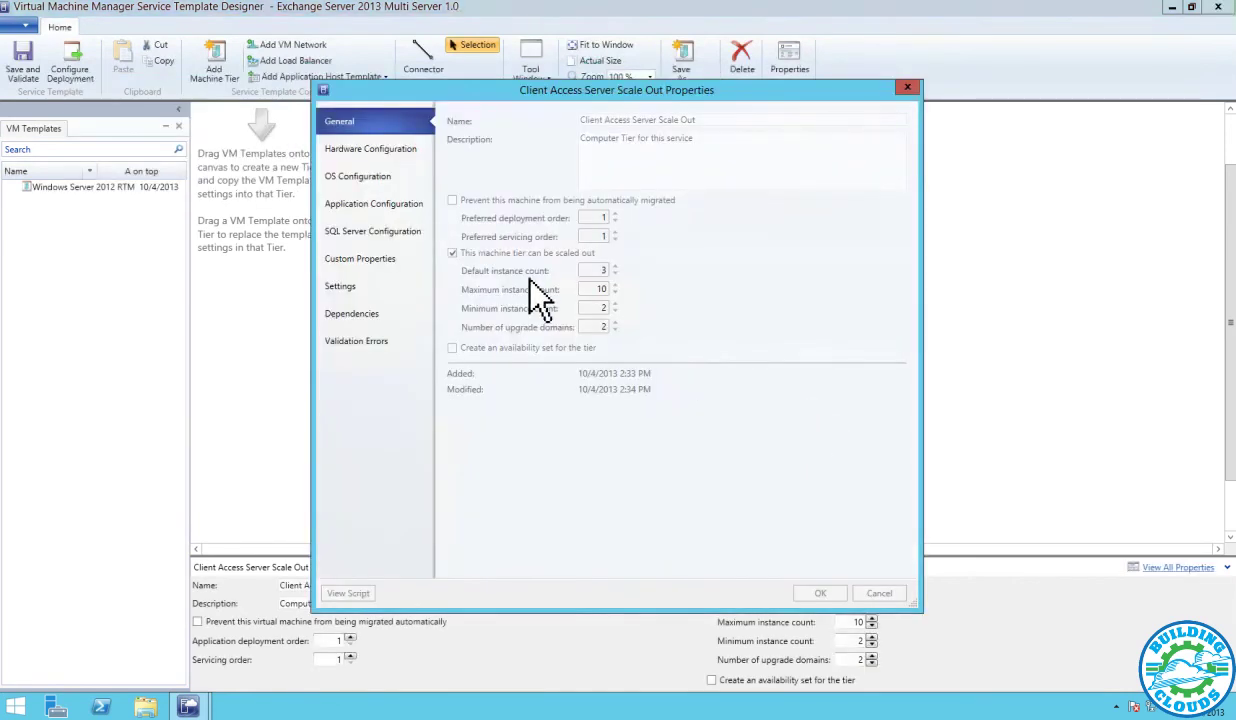
pyautogui.click(350, 176)
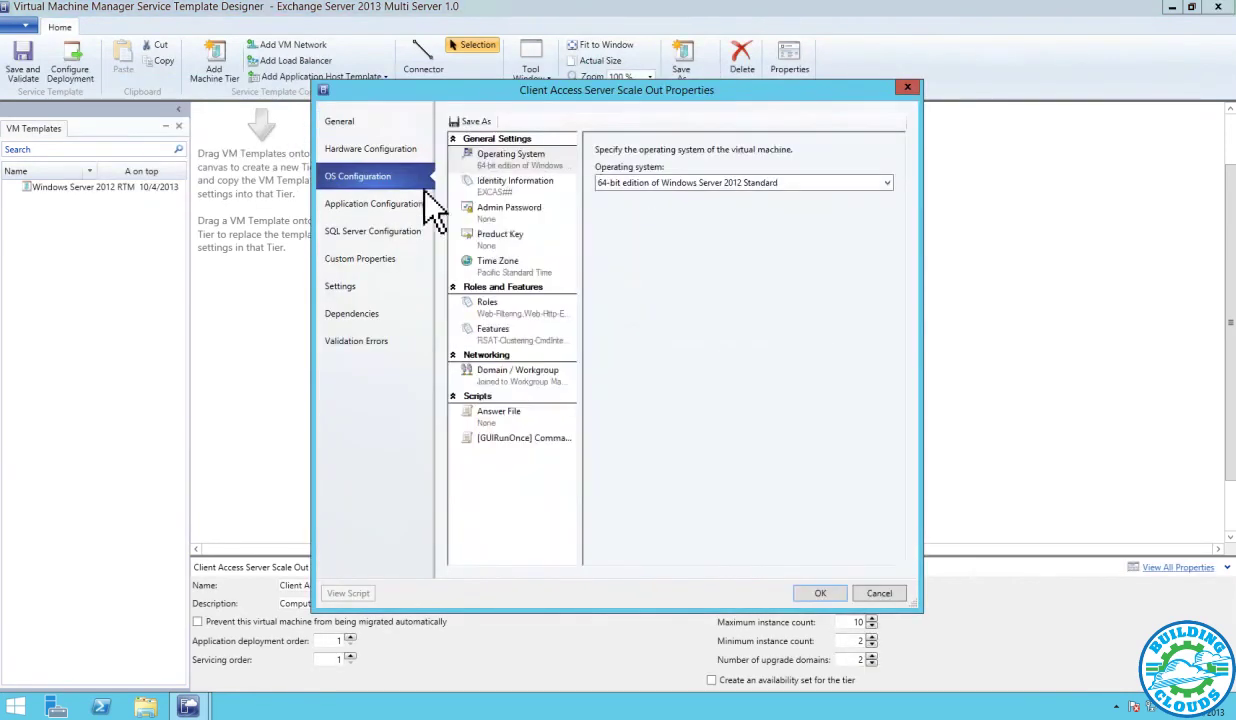
pyautogui.click(505, 212)
pyautogui.click(660, 197)
pyautogui.click(683, 222)
pyautogui.write('P@ssw0rd')
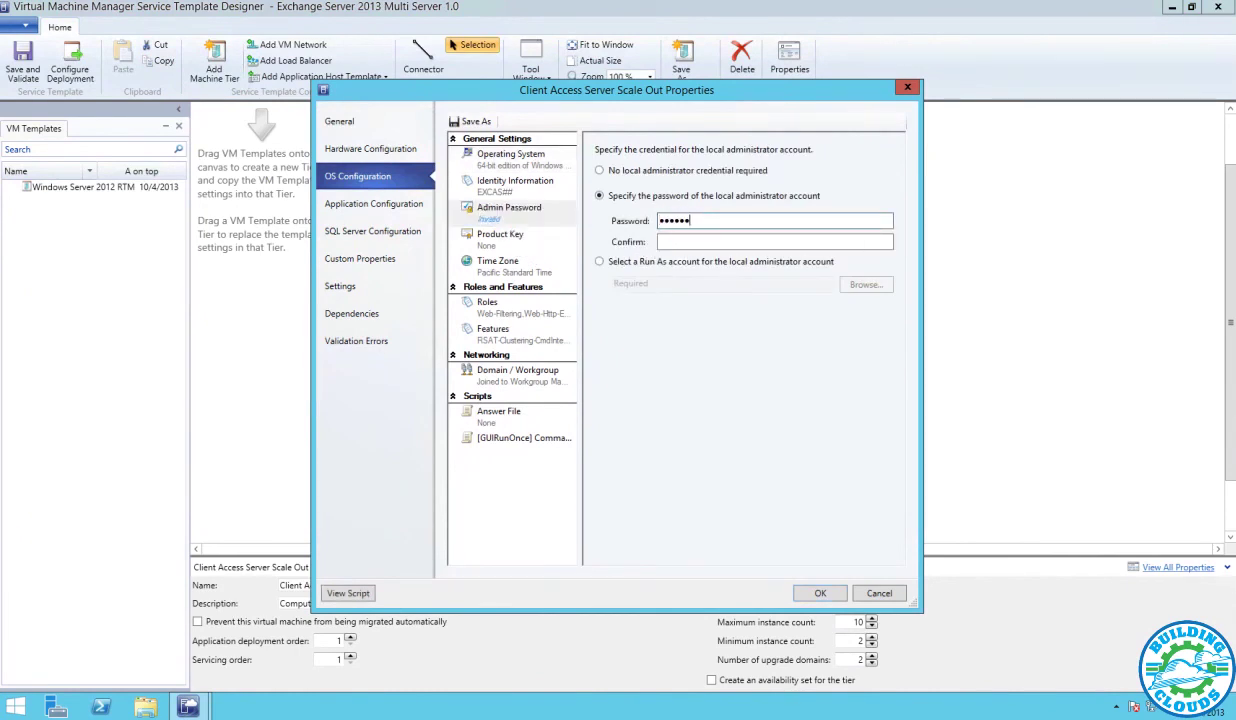
pyautogui.press('Tab')
pyautogui.write('P@ssw0rd')
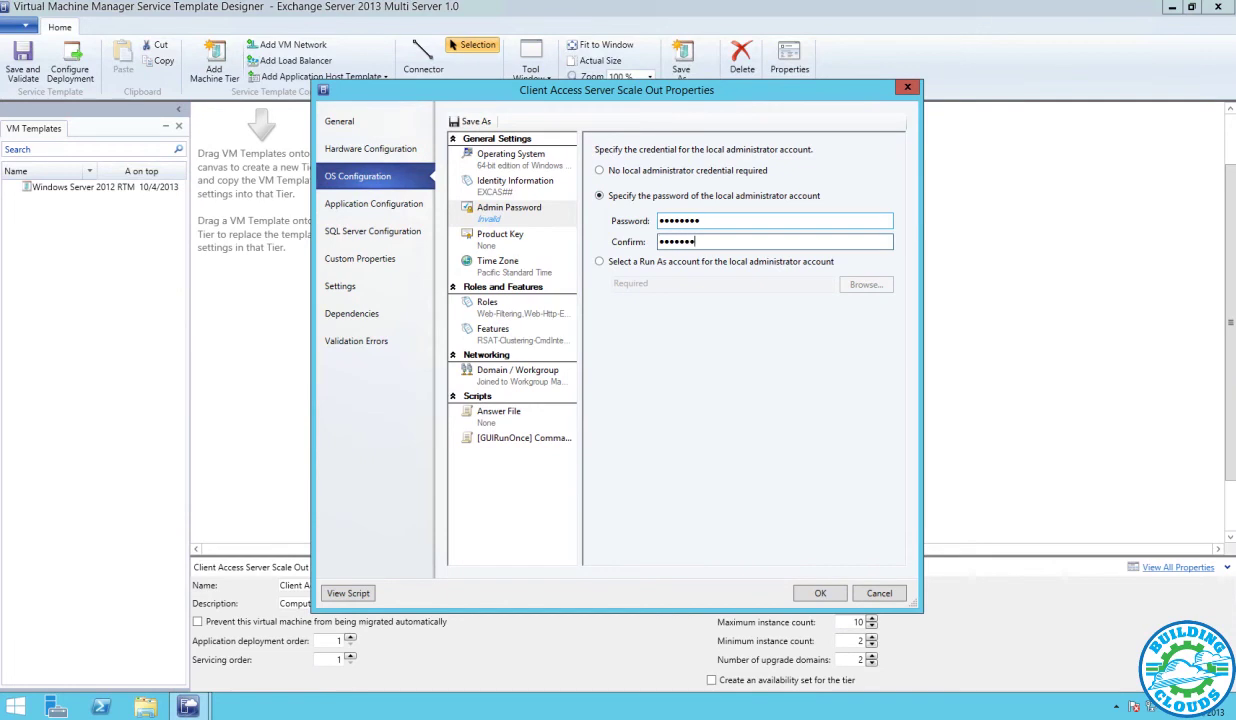
pyautogui.click(490, 234)
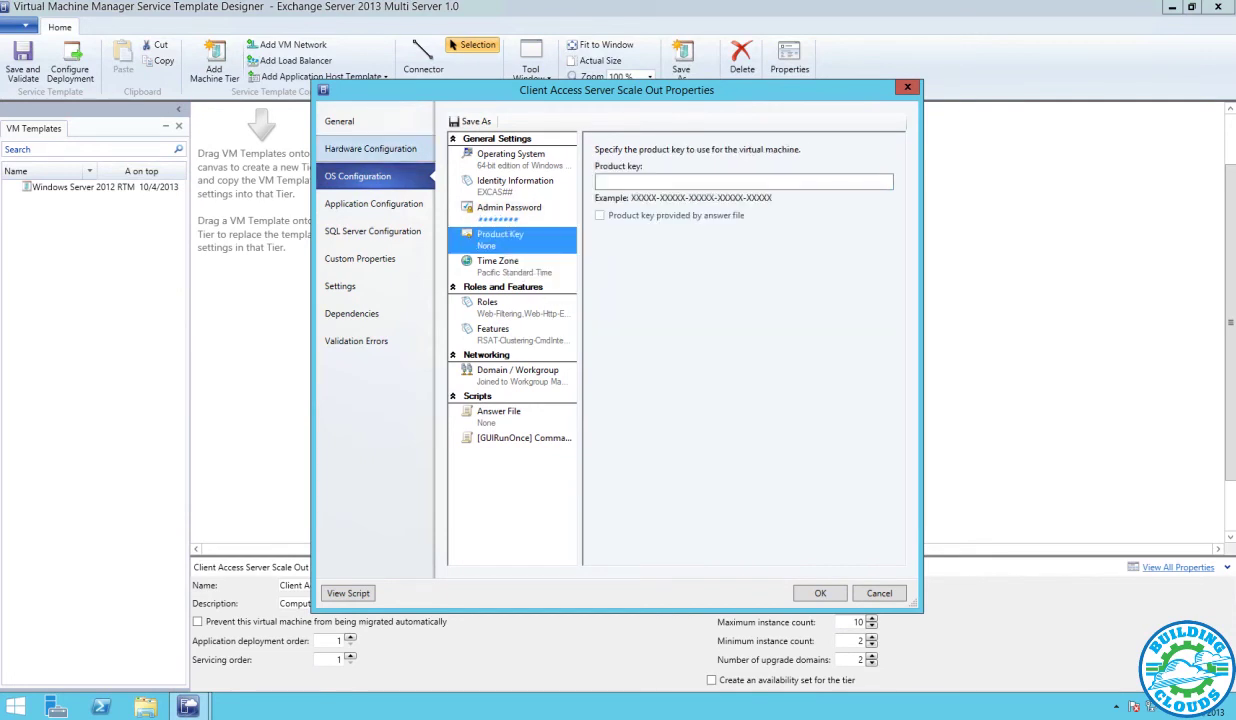
pyautogui.hotkey('ctrl', 'v')
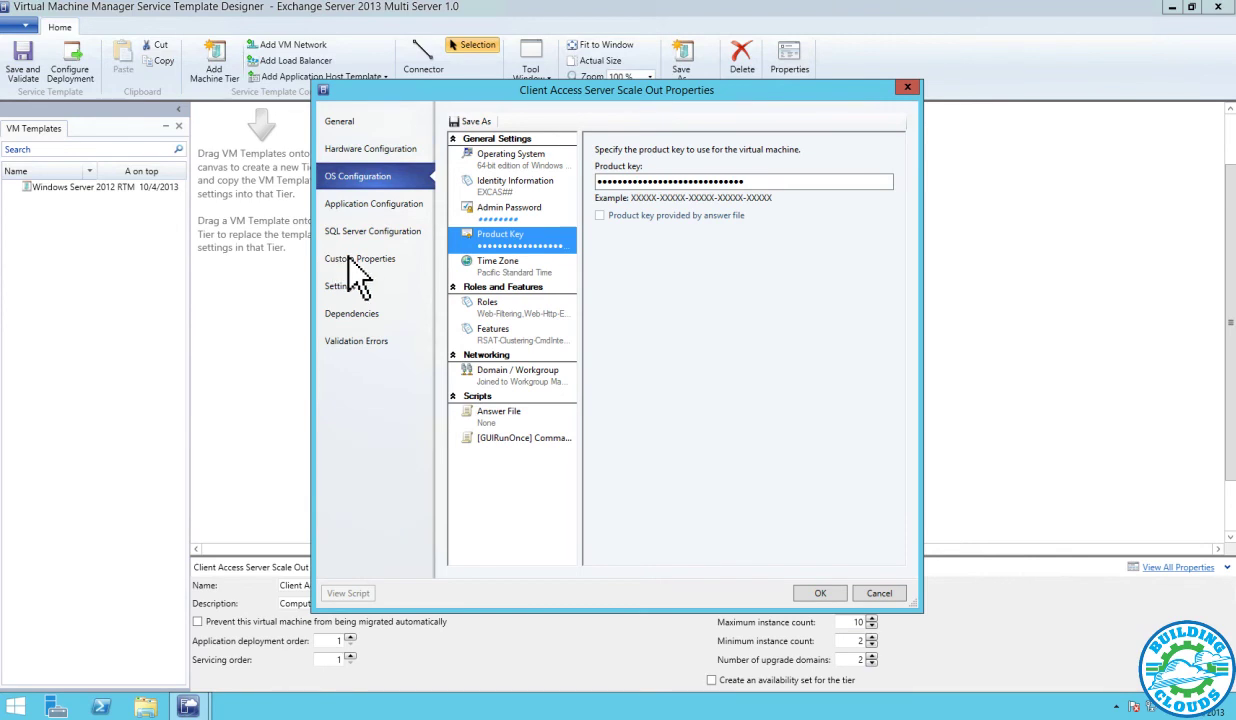
# Join the Client Access tier to the Contoso.com domain using the Contoso Admin Run As account
pyautogui.click(540, 372)
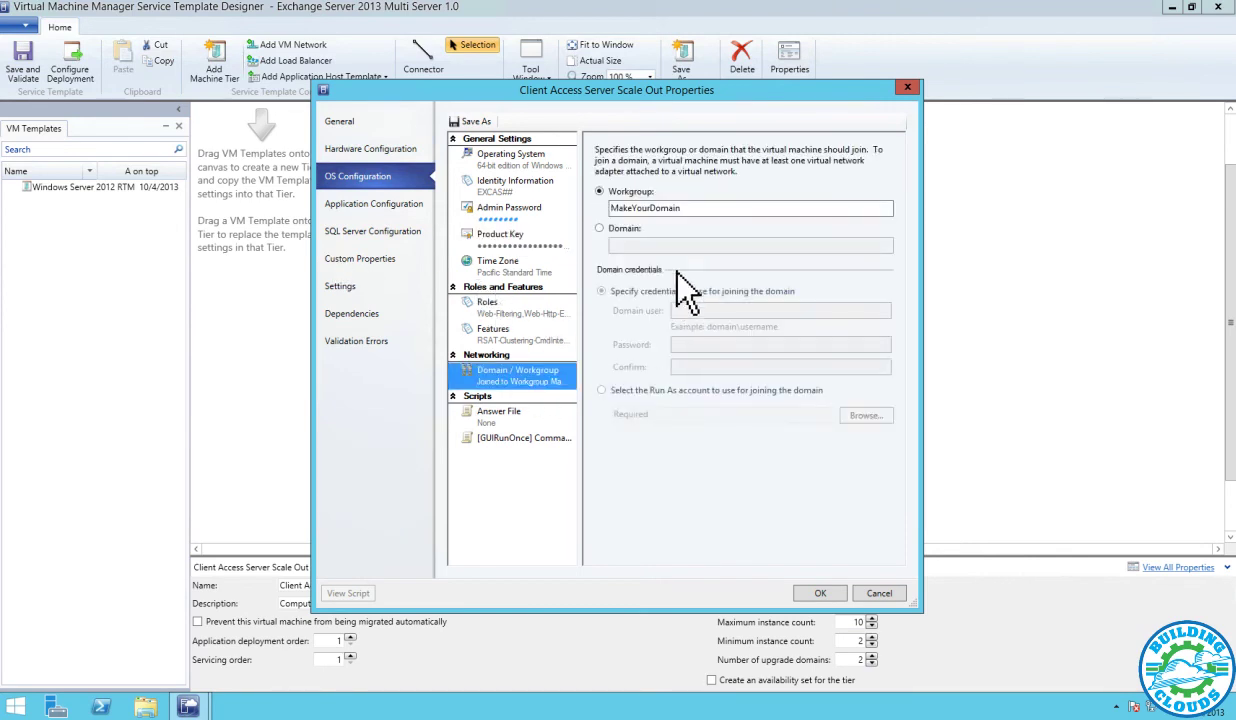
pyautogui.click(638, 228)
pyautogui.write('Contoso.com')
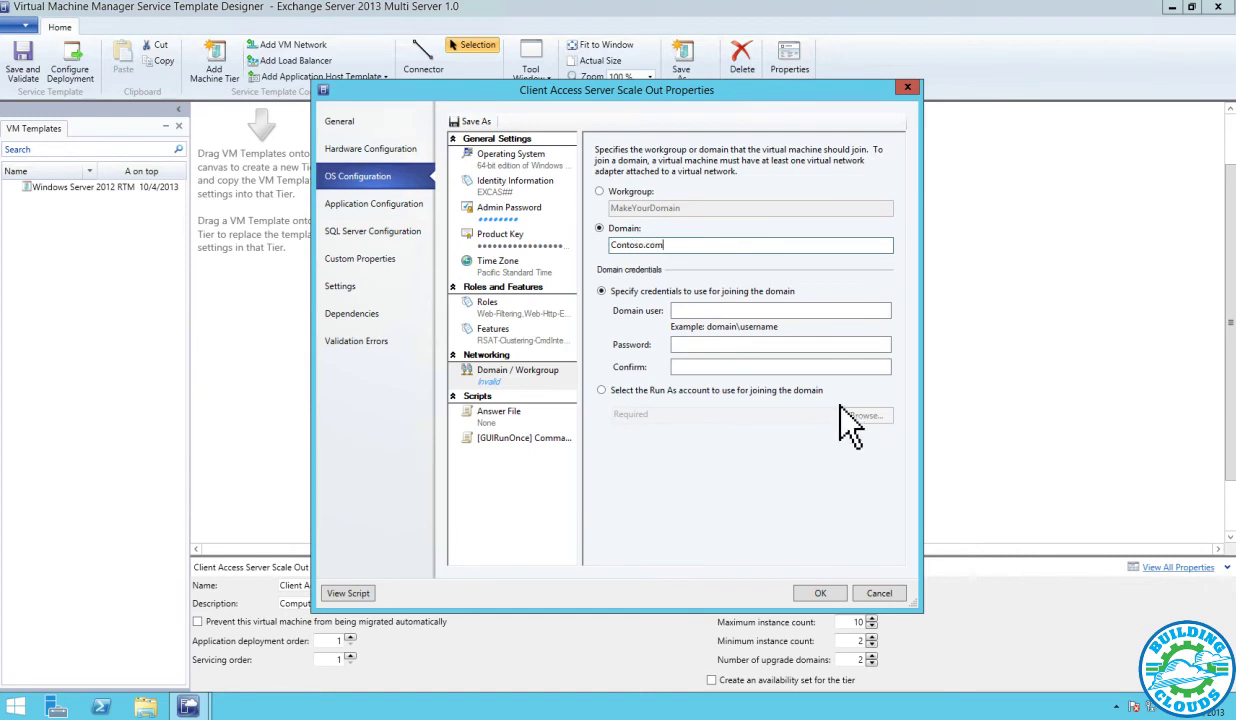
pyautogui.click(810, 391)
pyautogui.click(866, 415)
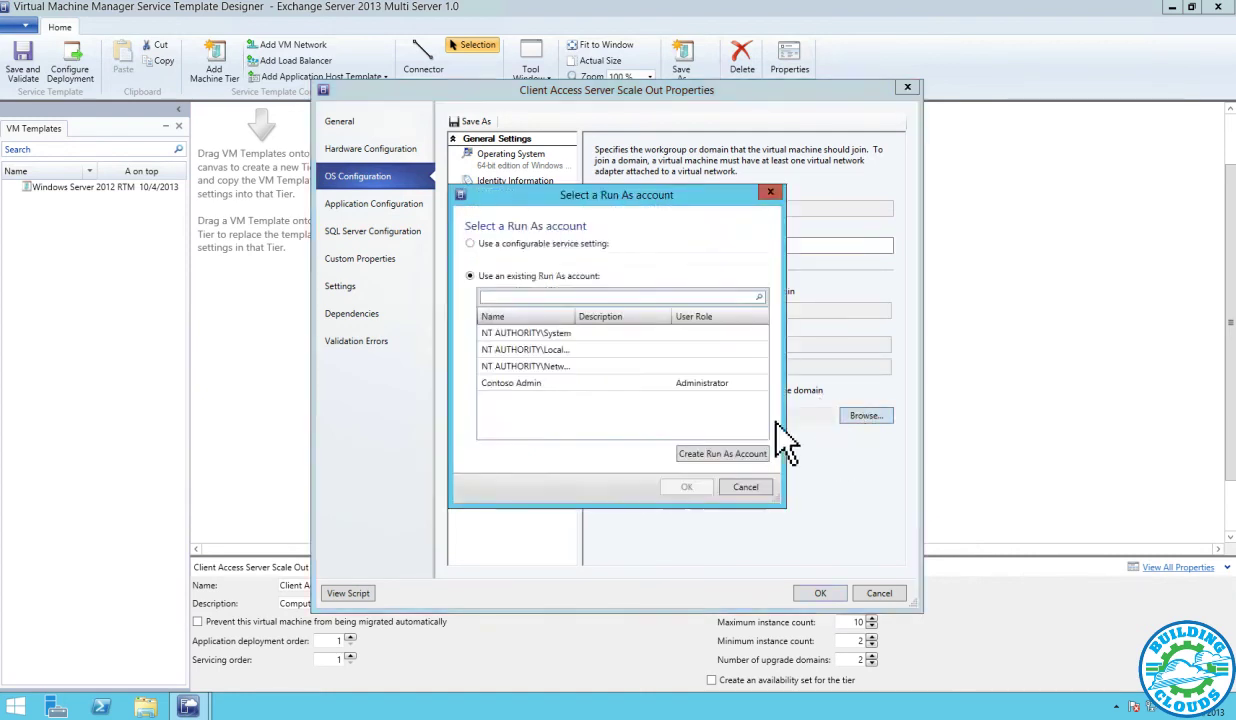
pyautogui.click(555, 384)
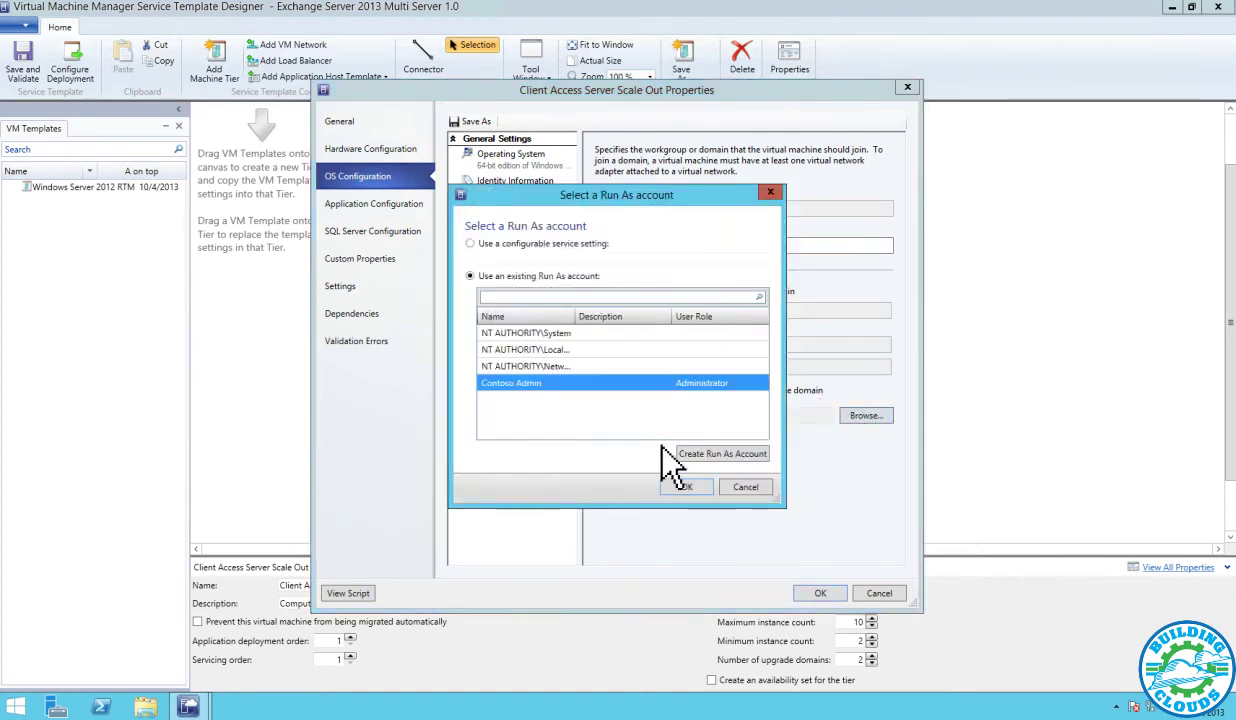
pyautogui.click(397, 209)
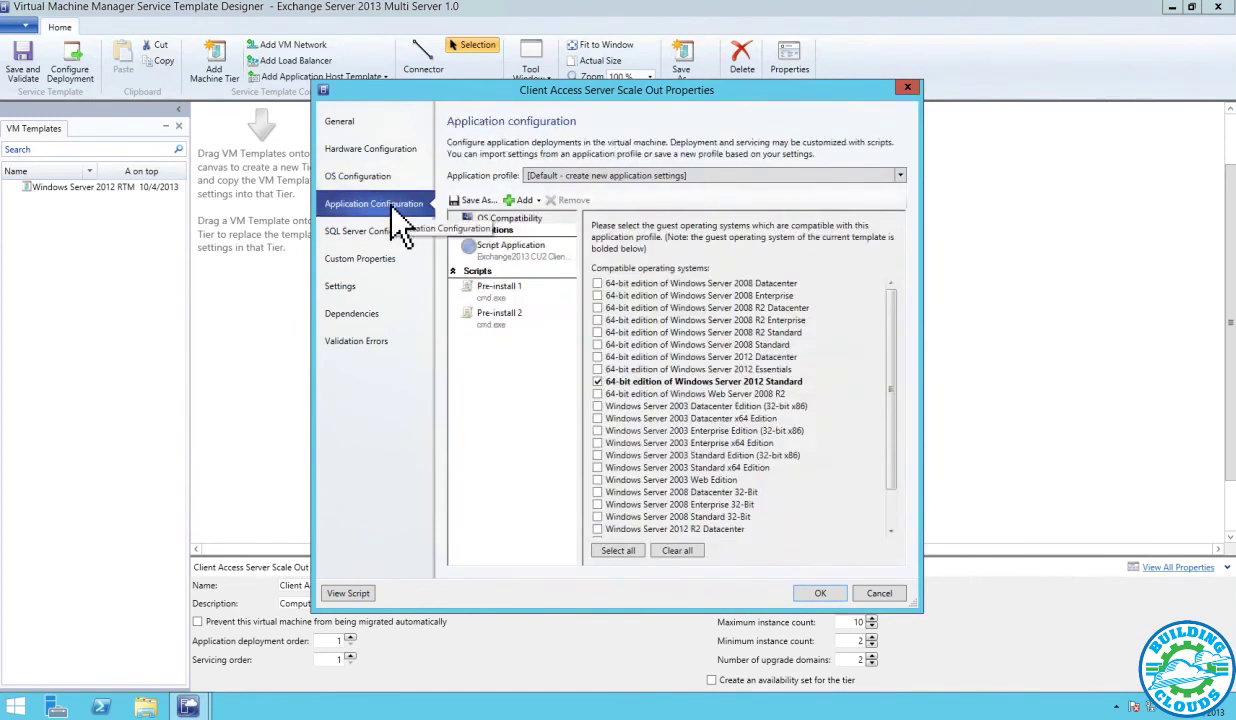
# Inspect the Client Access Exchange setup command's parameters and its Pre-install 1 and 2 scripts
pyautogui.click(480, 247)
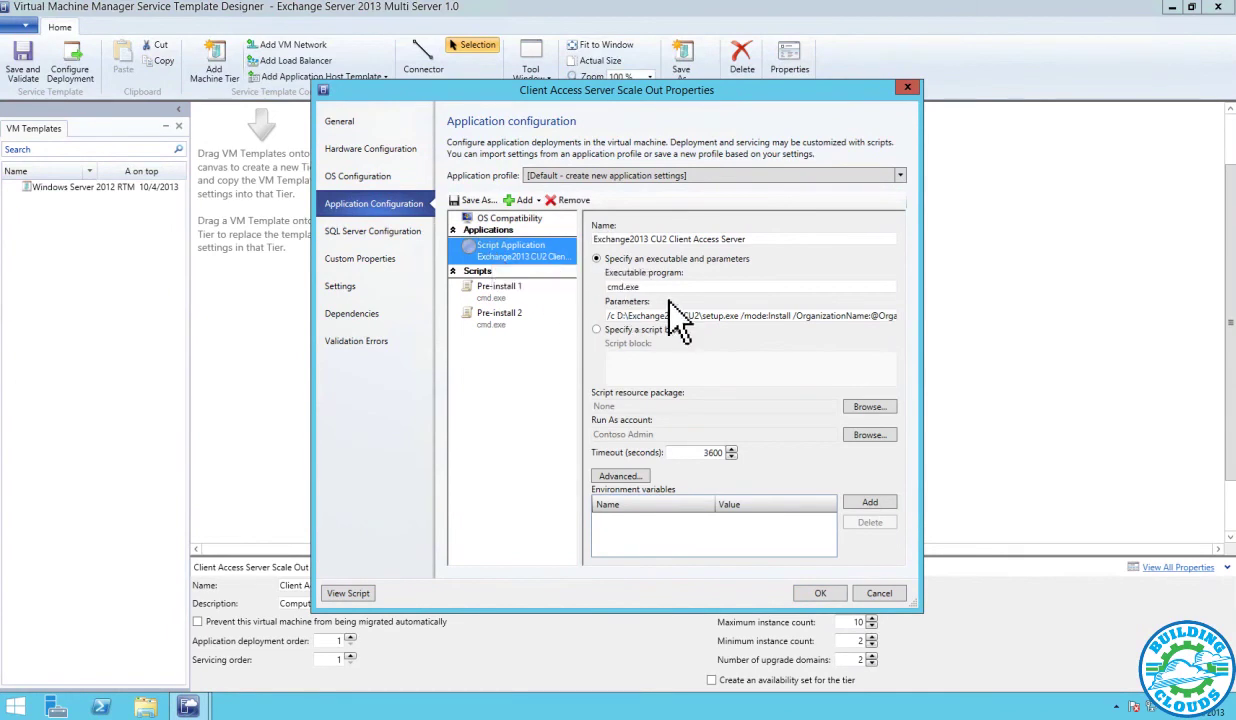
pyautogui.click(690, 316)
pyautogui.moveTo(822, 316); pyautogui.dragTo(910, 323)
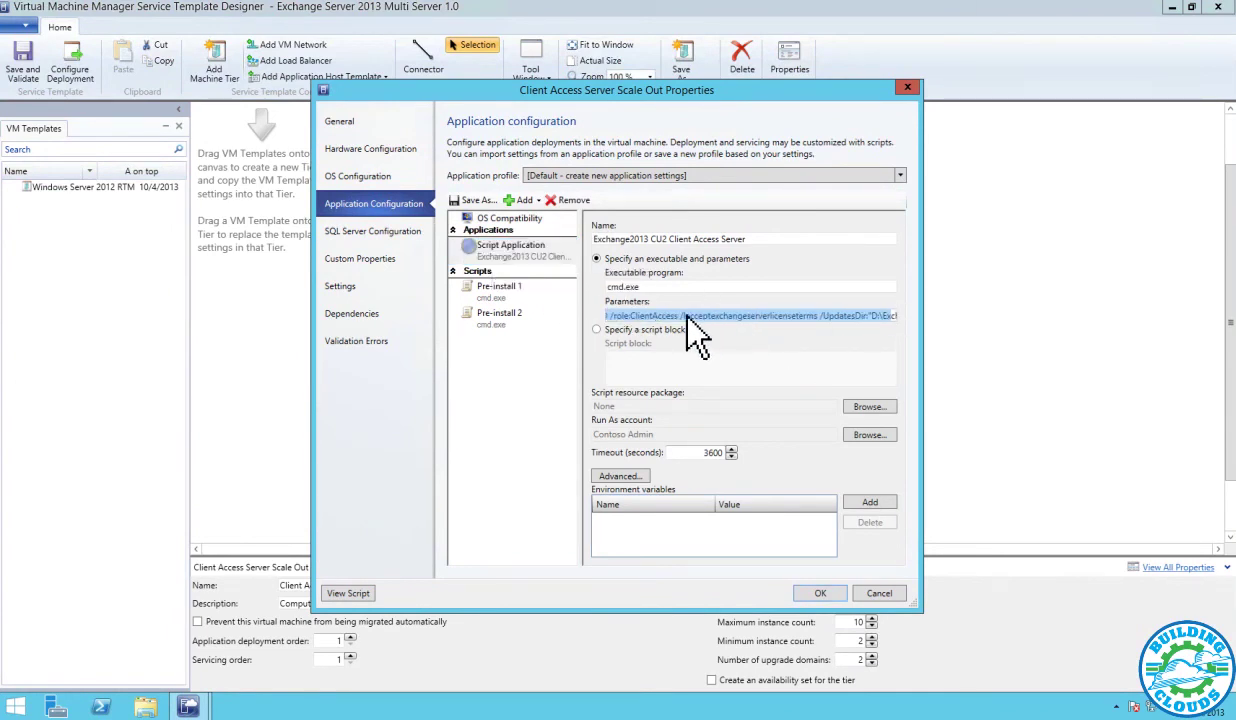
pyautogui.click(490, 287)
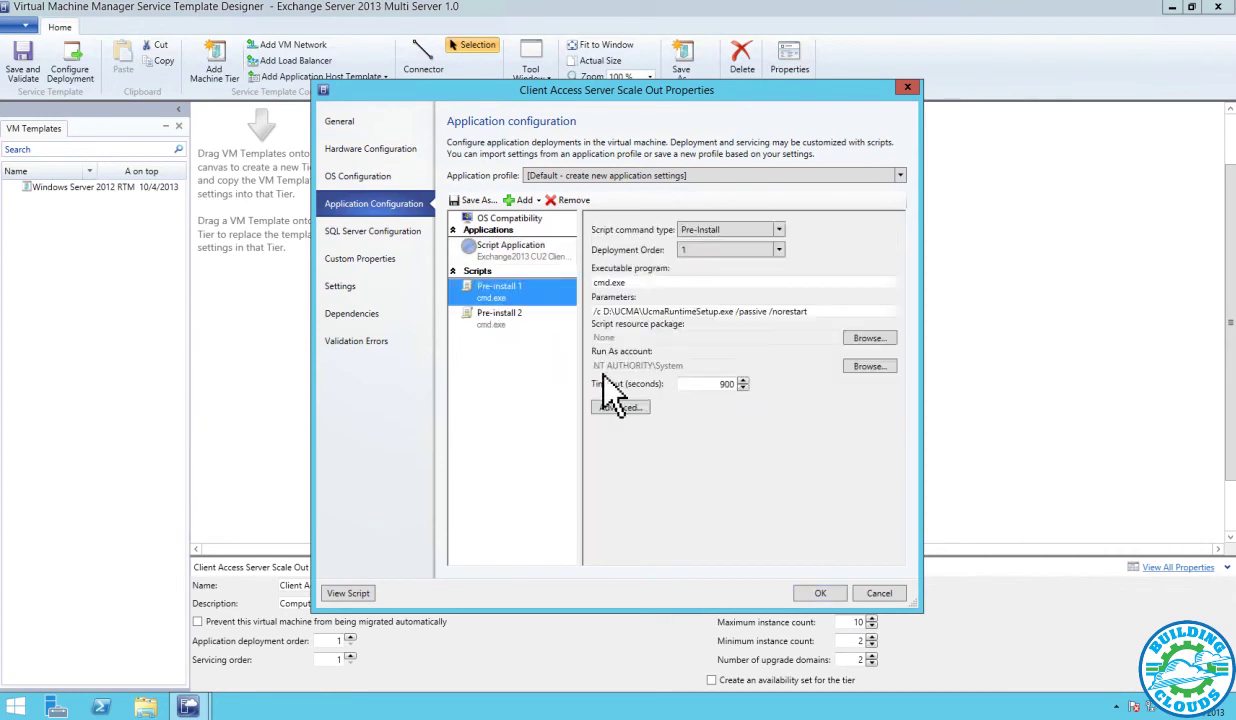
pyautogui.press('Down')
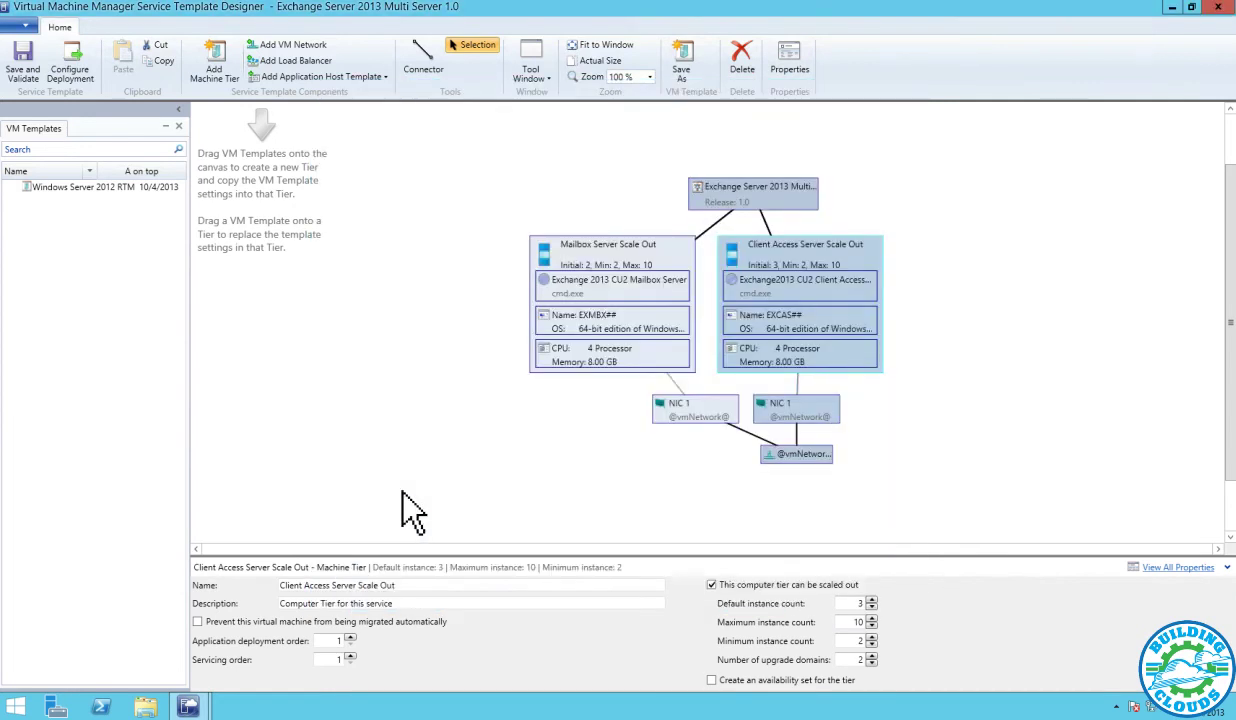
# Configure a deployment named MSA1 to All Hosts using the Contoso VM Network
pyautogui.click(72, 62)
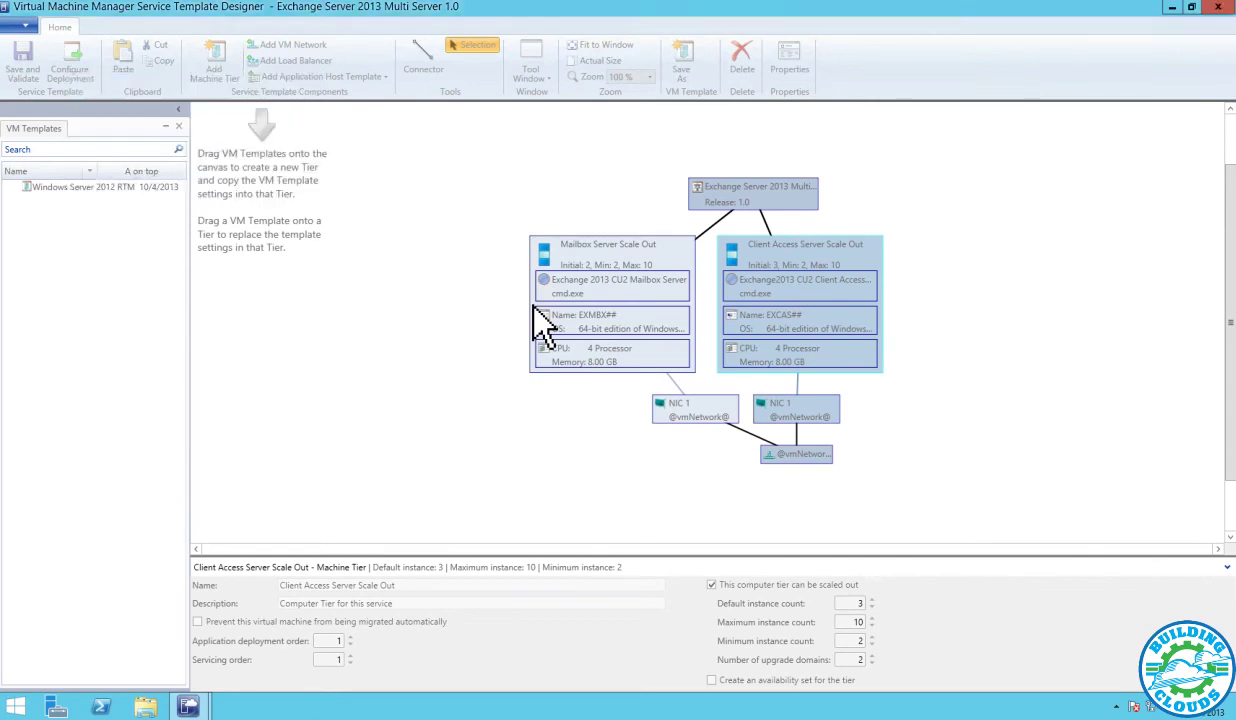
pyautogui.write('MSA1')
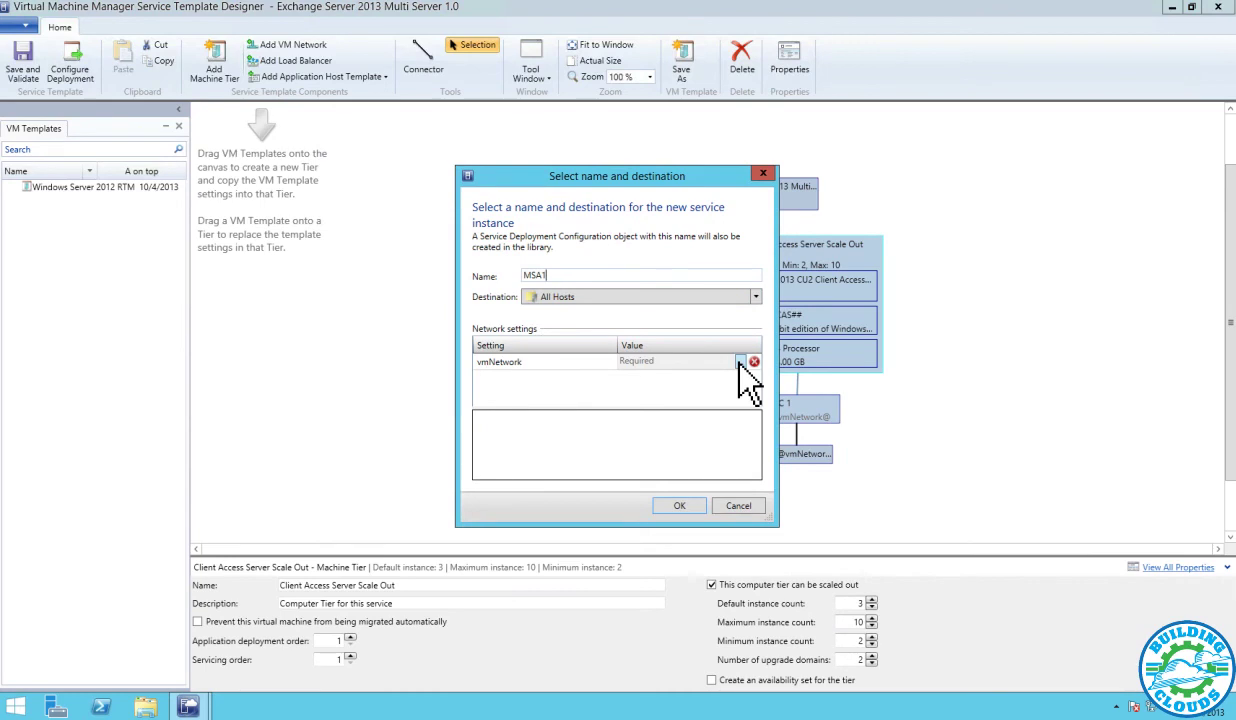
pyautogui.click(741, 362)
pyautogui.click(510, 281)
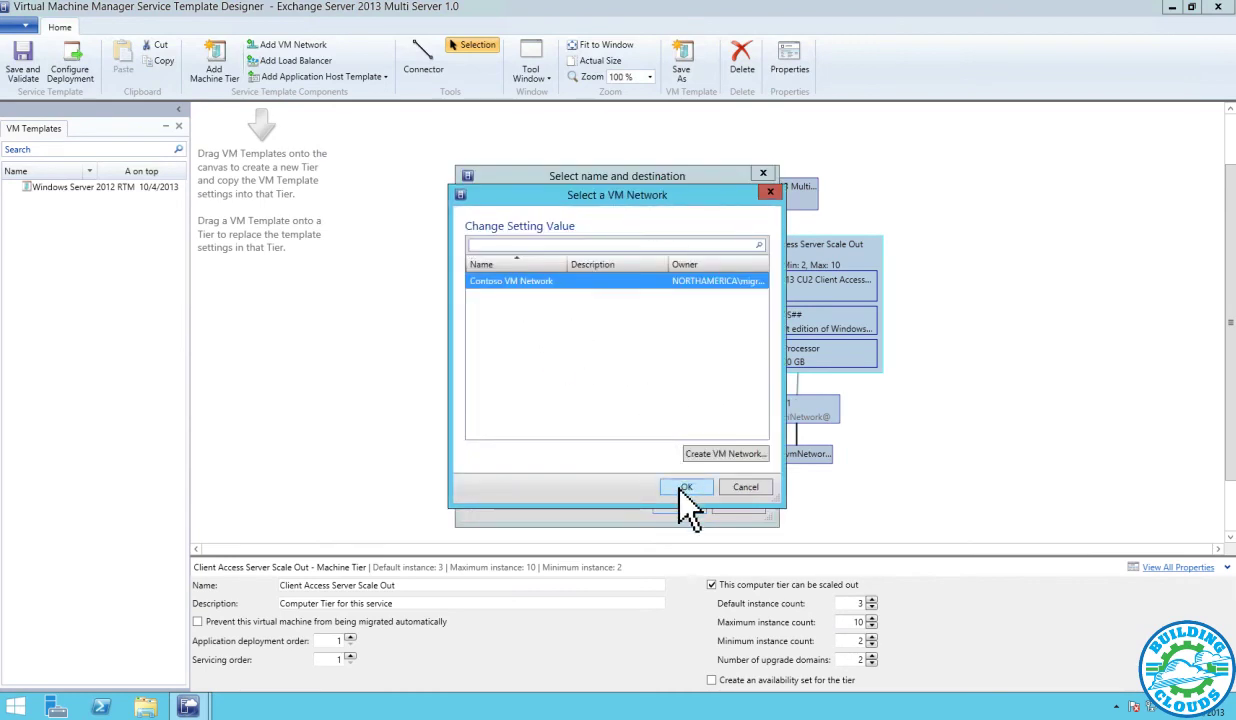
pyautogui.click(686, 488)
pyautogui.click(688, 512)
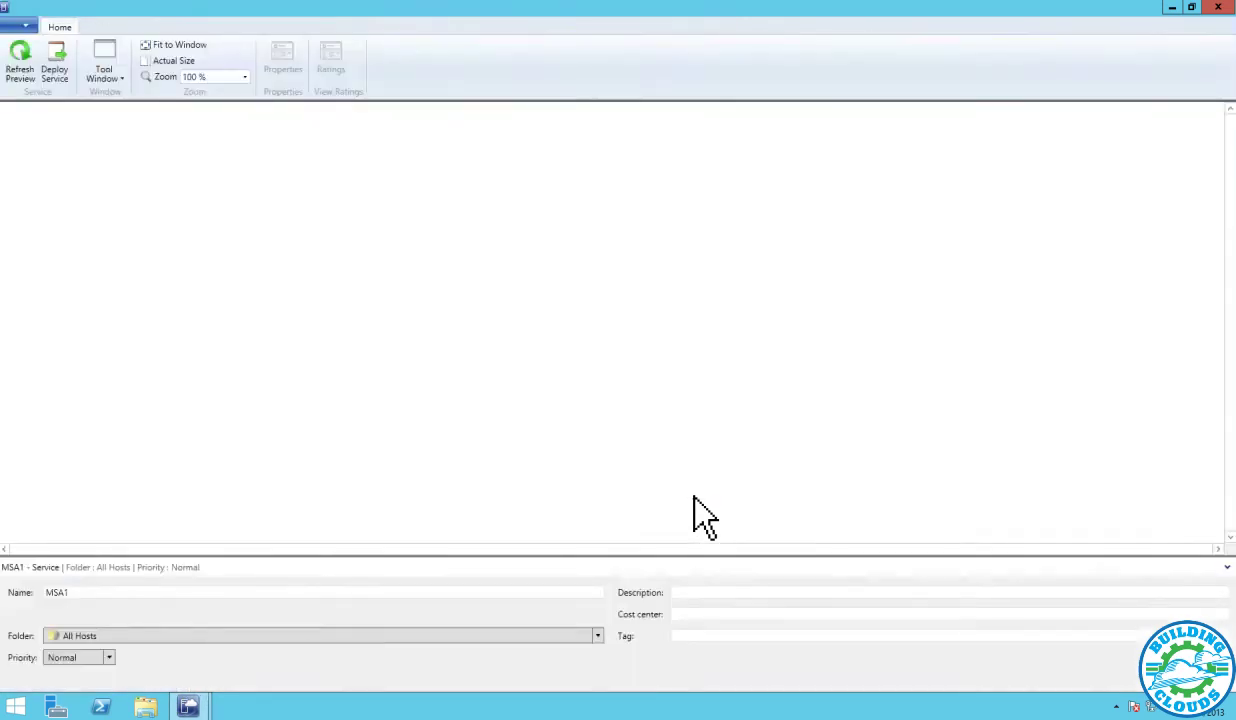
# Set Organization to Contoso and place EXMBX02 on scdemo219 and EXMBX01 on scdemo220
pyautogui.click(215, 465)
pyautogui.write('Contoso')
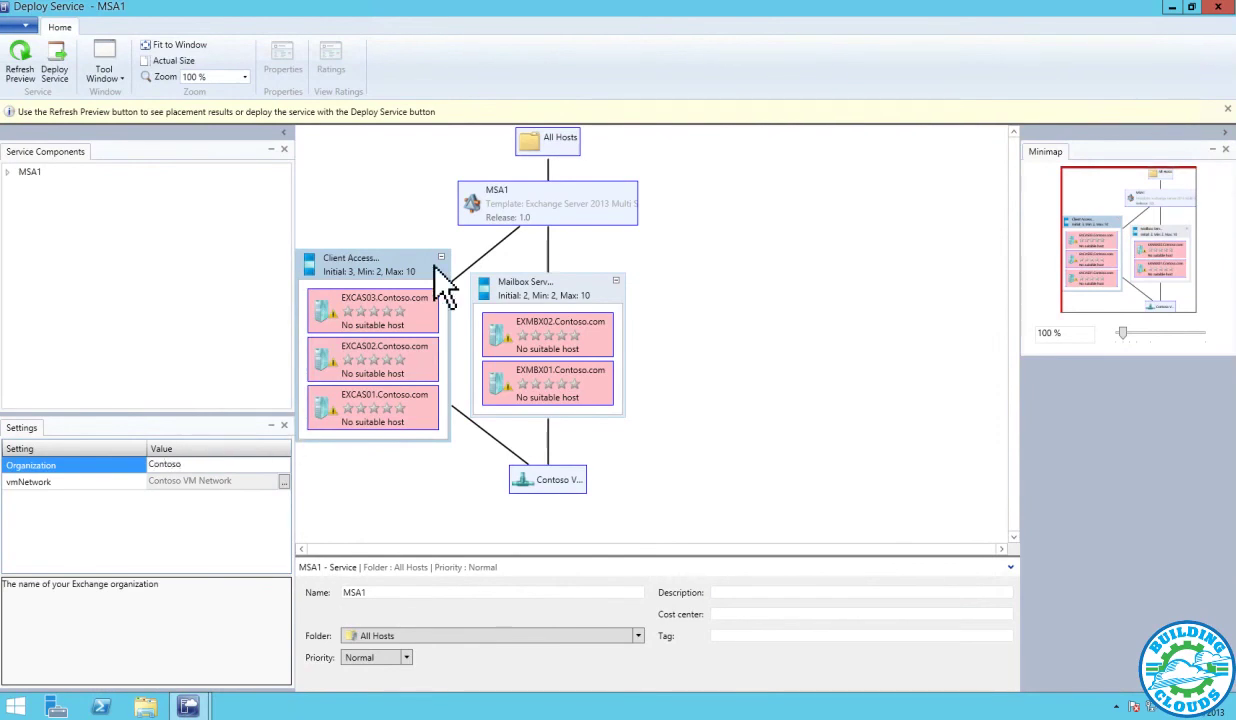
pyautogui.click(590, 318)
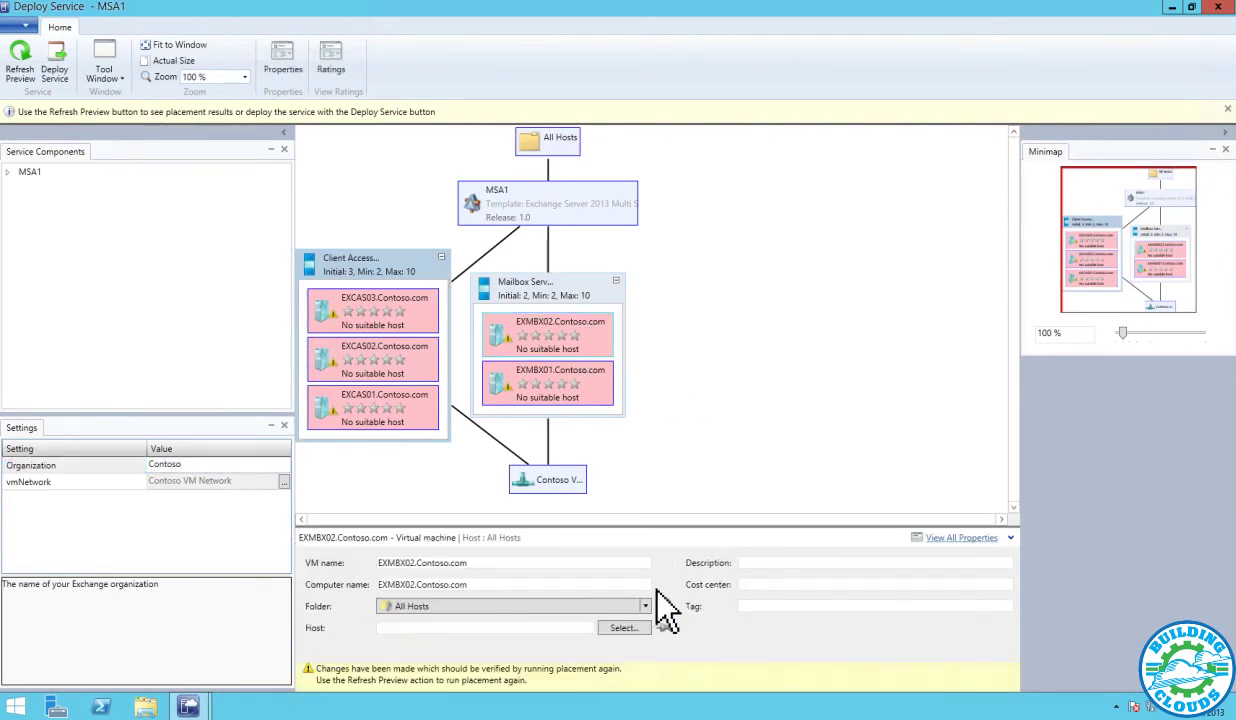
pyautogui.click(626, 629)
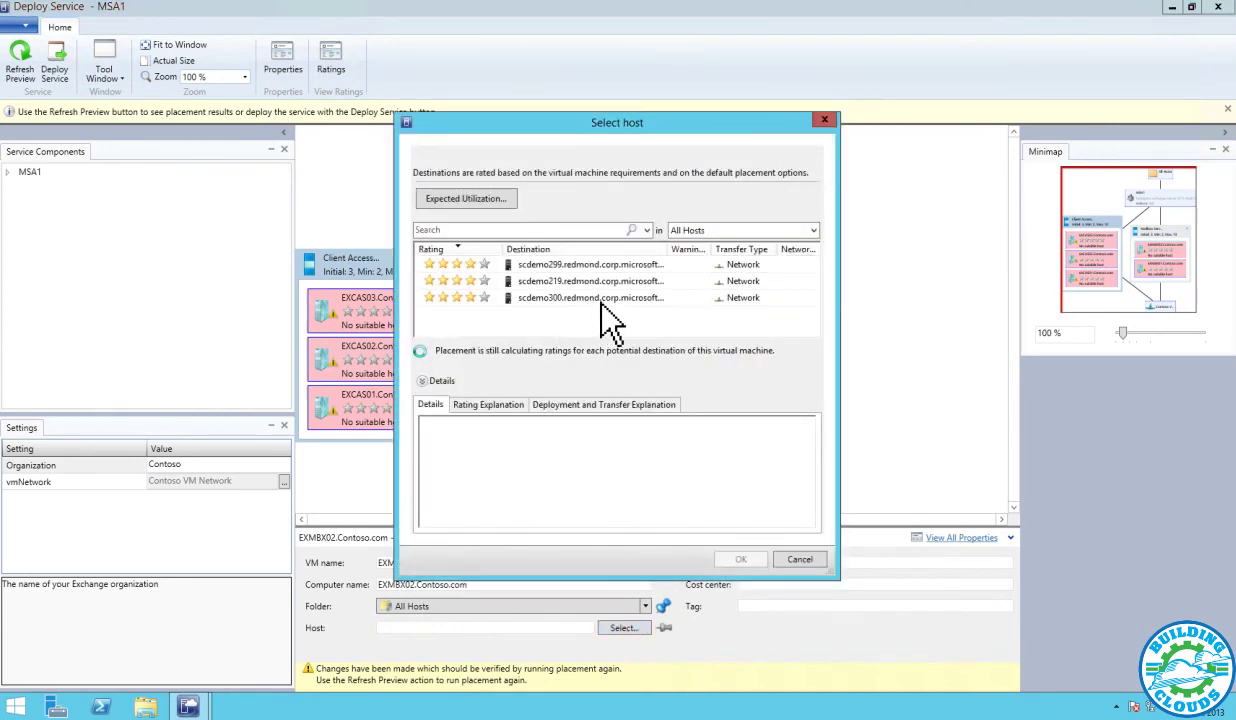
pyautogui.click(550, 278)
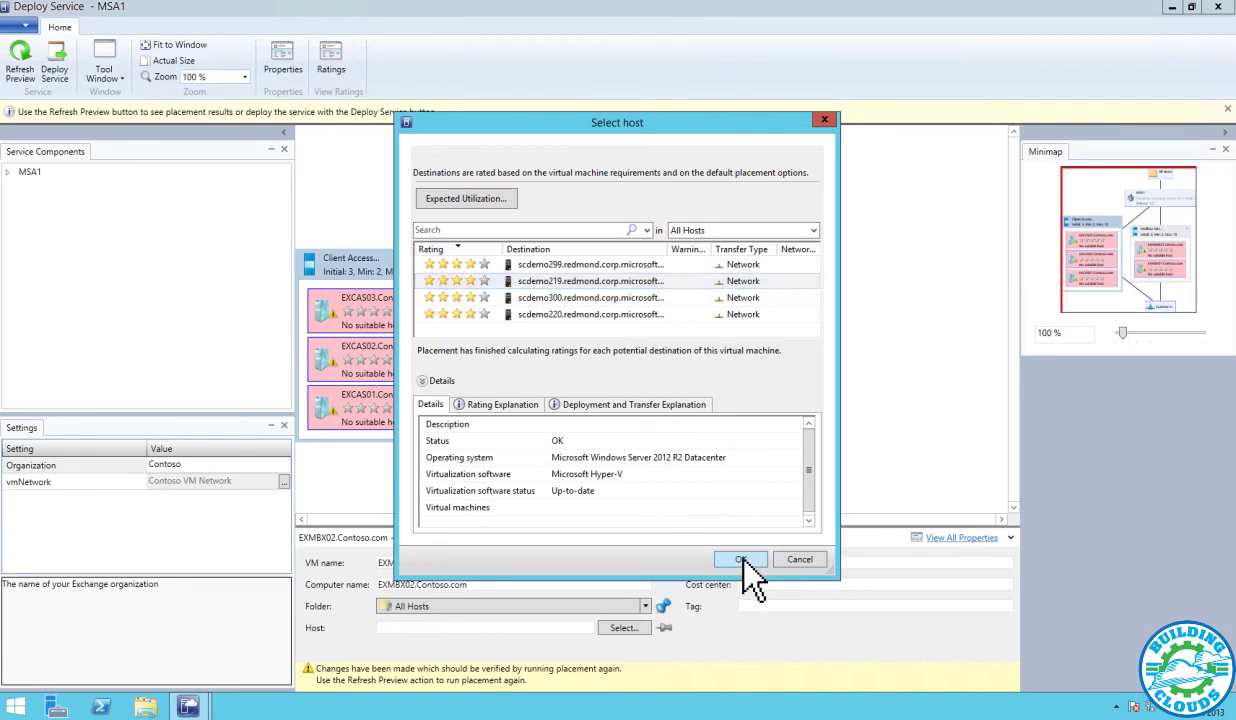
pyautogui.click(741, 558)
pyautogui.click(561, 373)
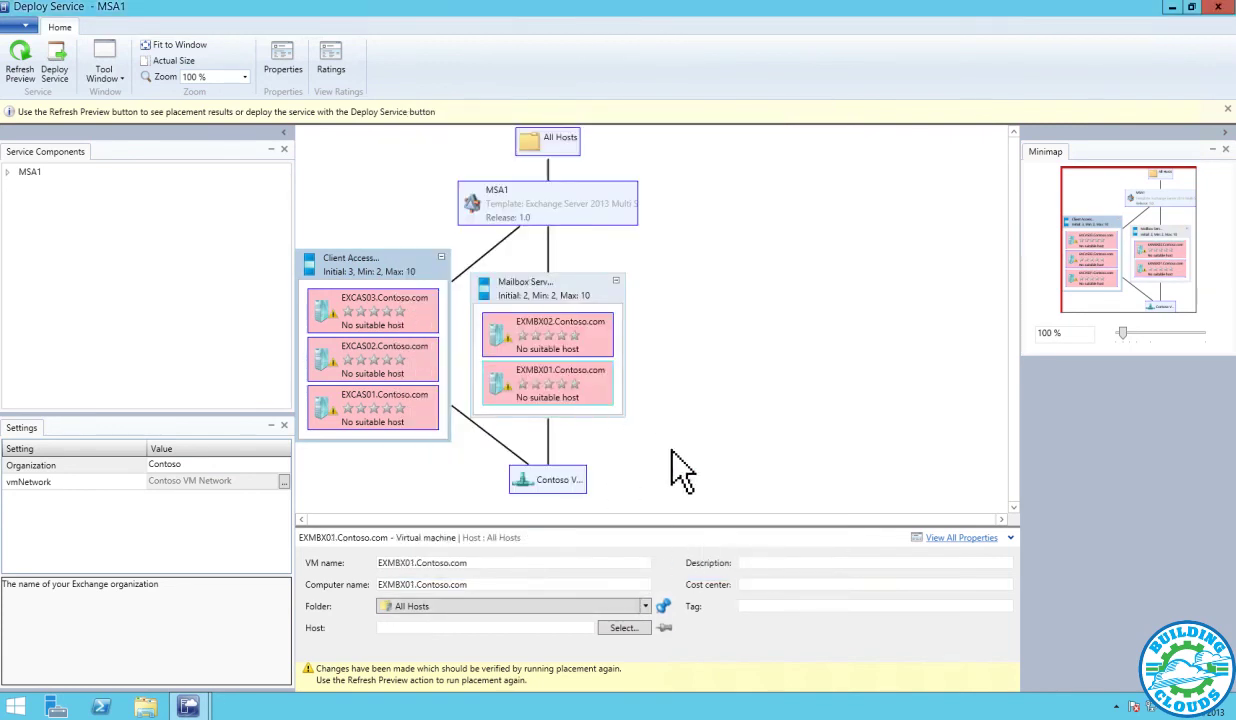
pyautogui.click(625, 628)
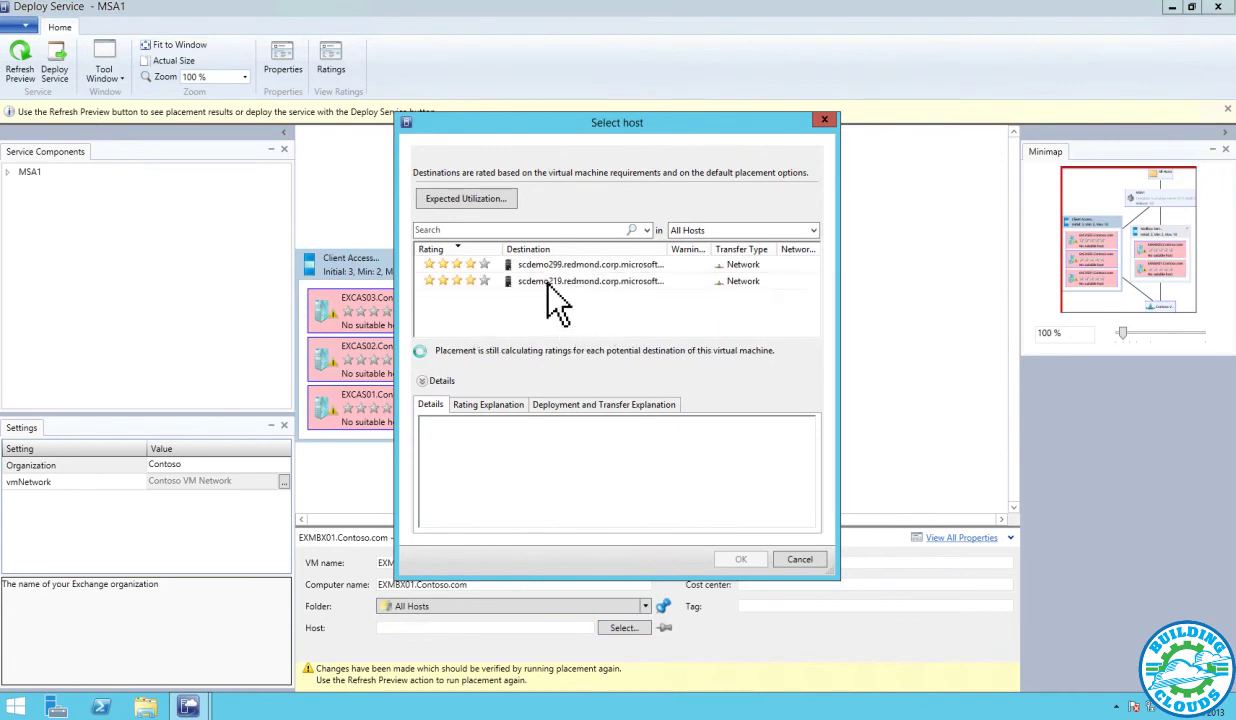
pyautogui.click(568, 315)
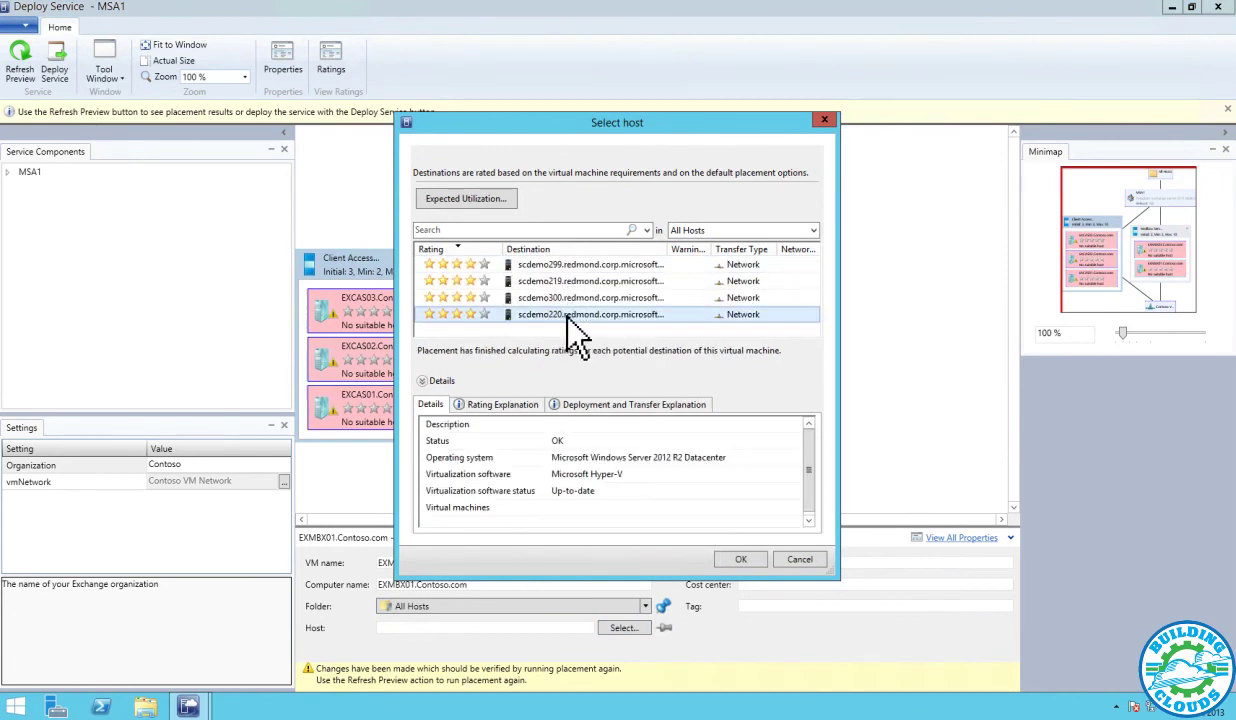
pyautogui.click(738, 558)
# Place EXCAS03 and EXCAS01 on scdemo219 and EXCAS02 on scdemo220, then refresh the preview
pyautogui.click(381, 302)
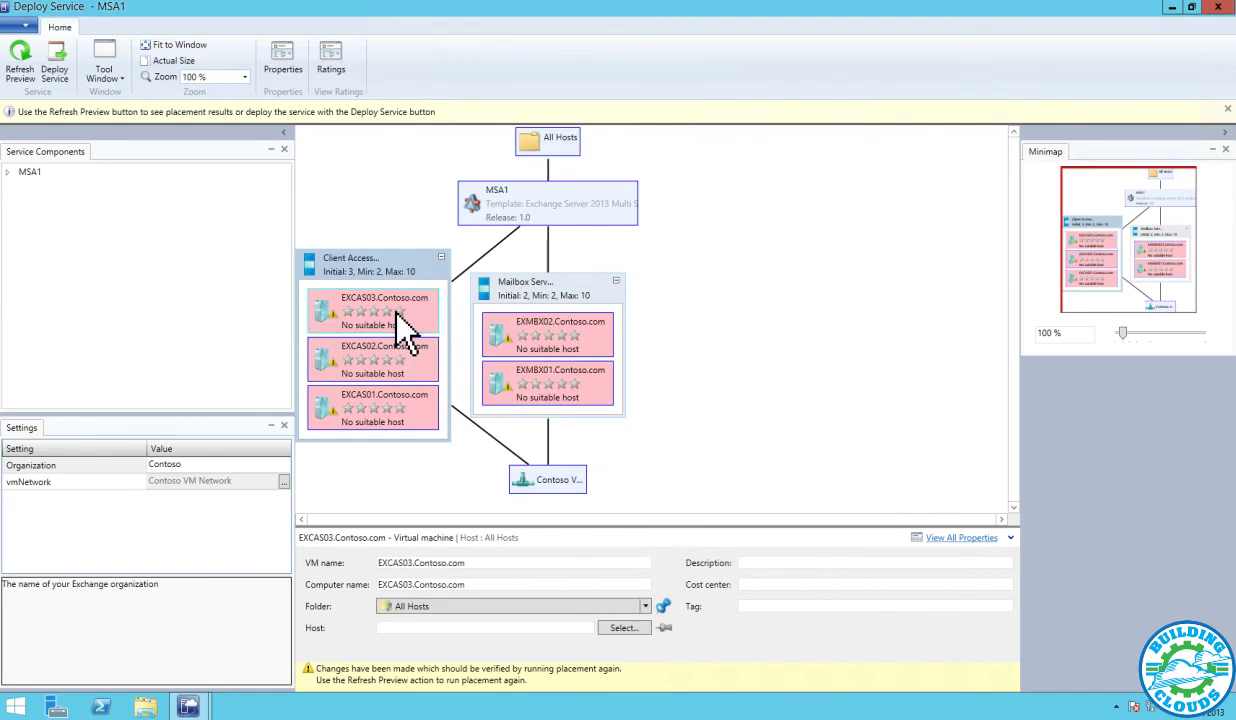
pyautogui.click(623, 627)
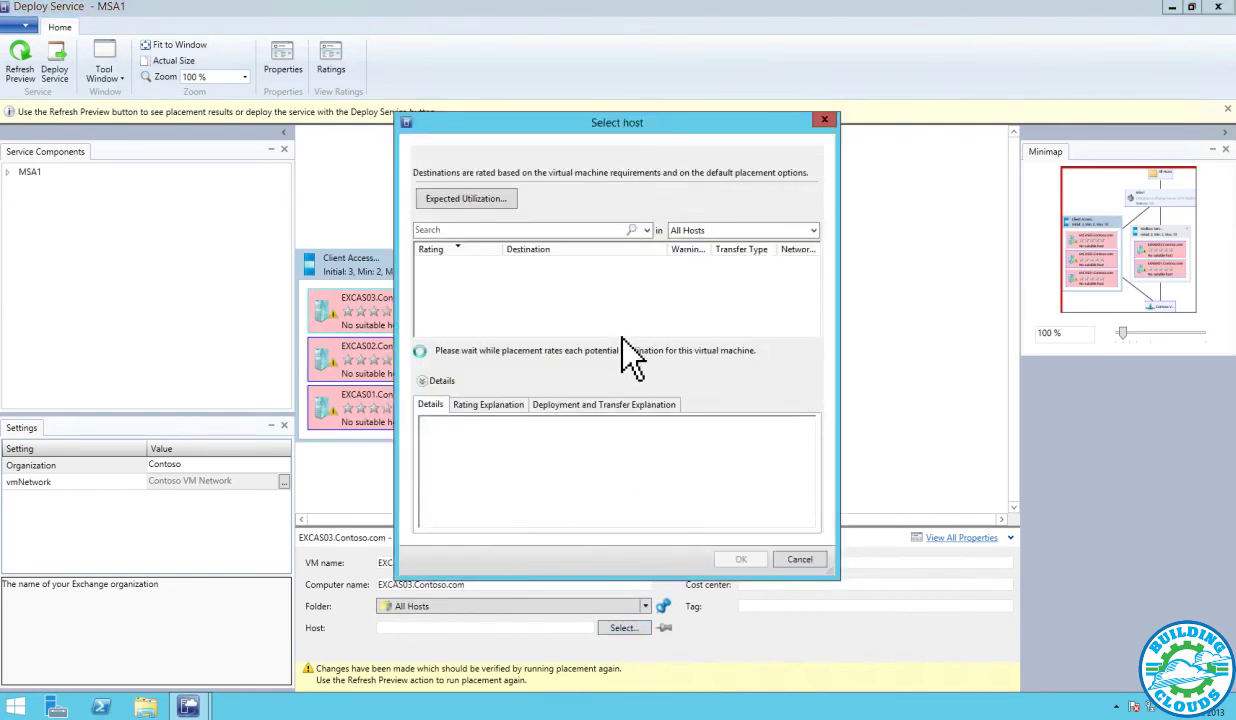
pyautogui.click(564, 283)
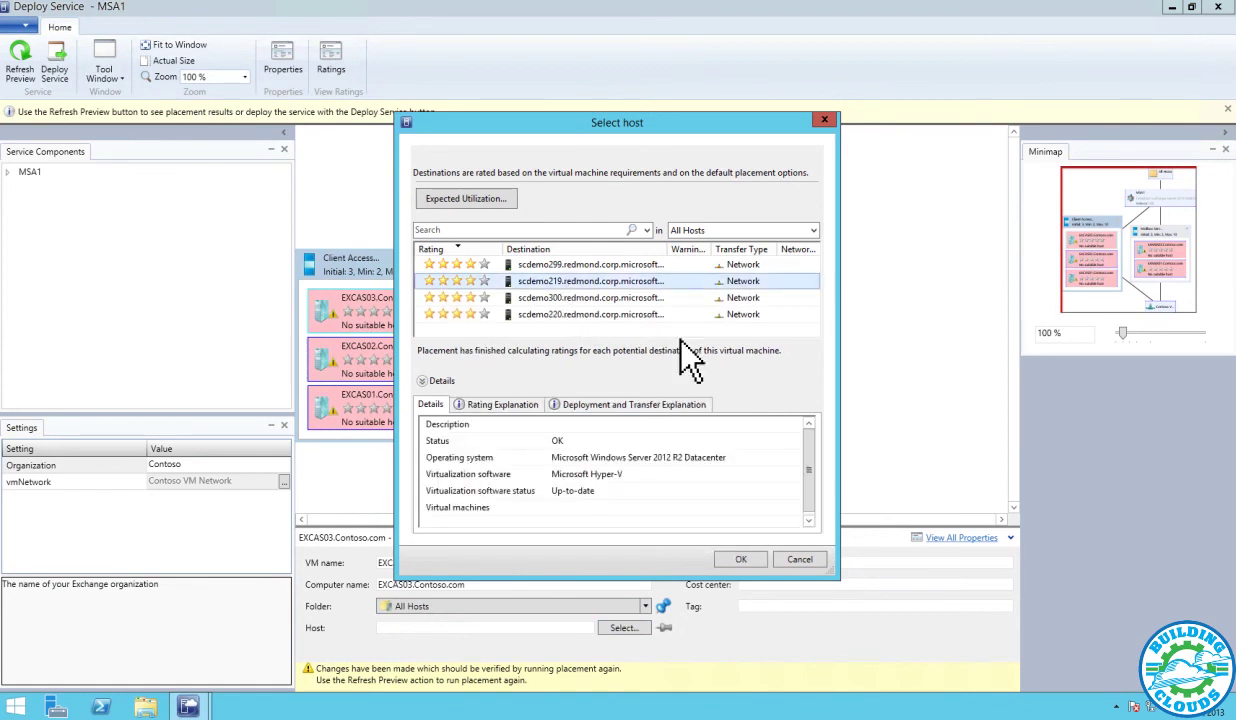
pyautogui.click(740, 559)
pyautogui.click(415, 360)
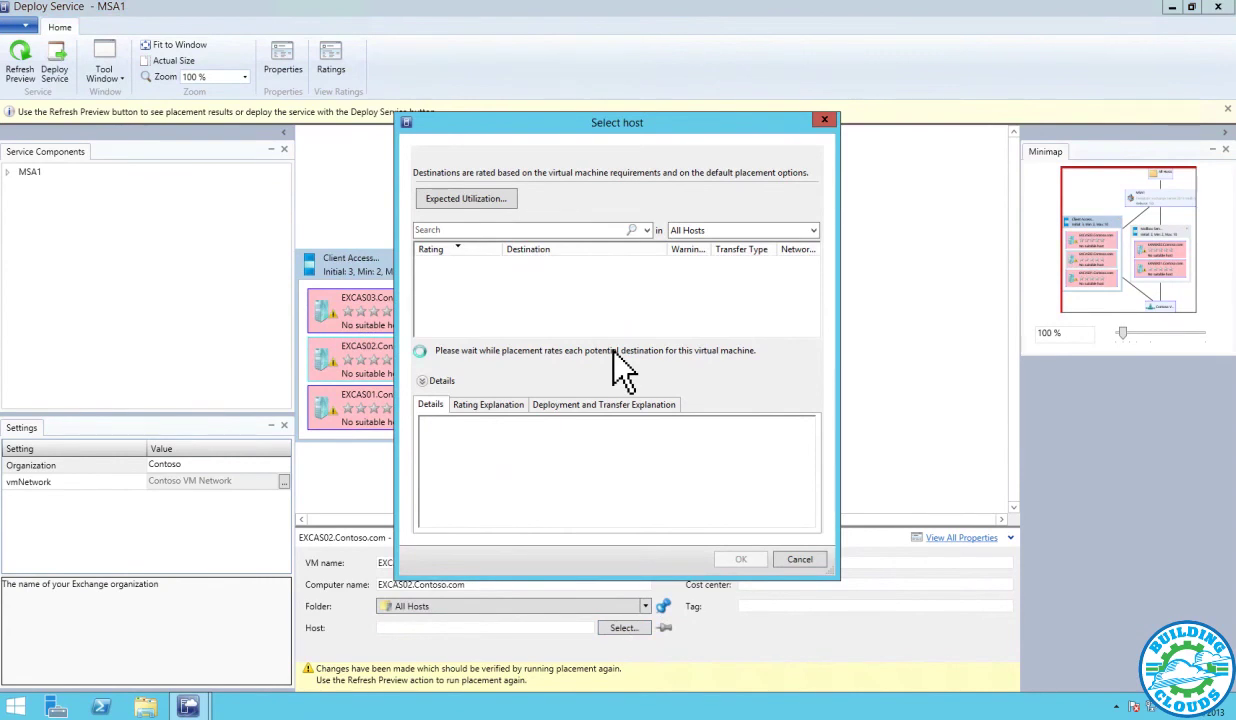
pyautogui.click(566, 314)
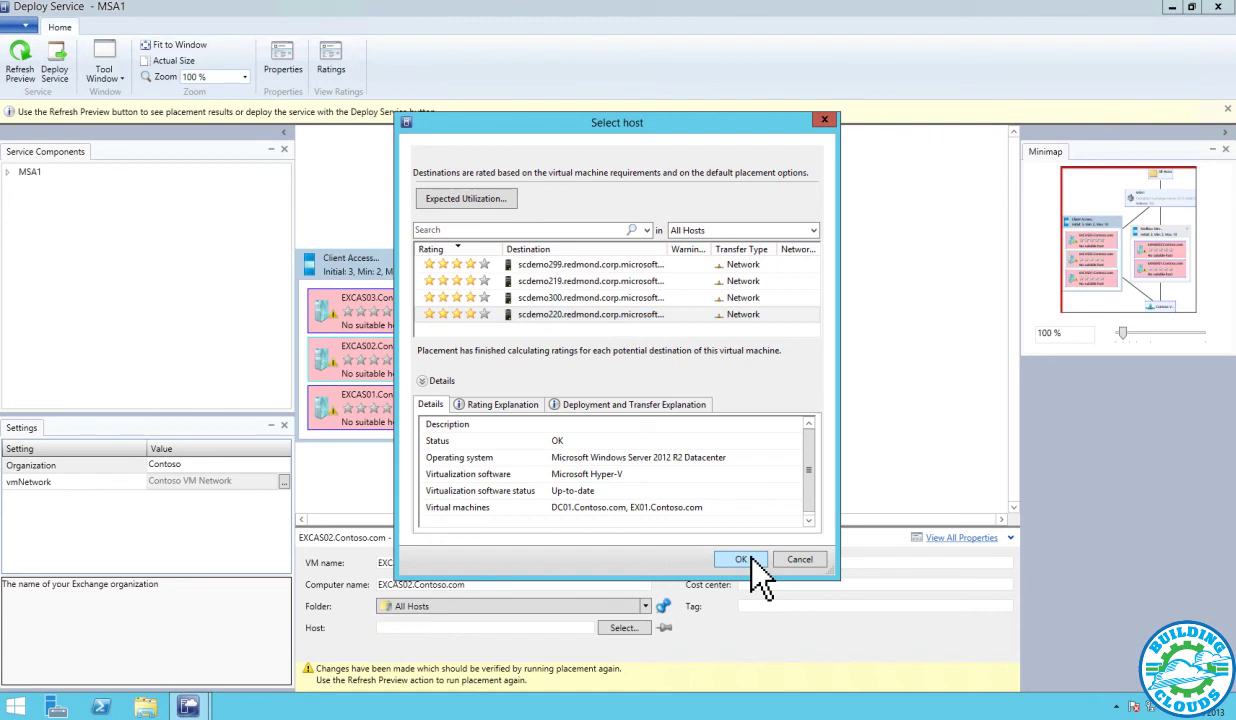
pyautogui.click(750, 557)
pyautogui.click(380, 403)
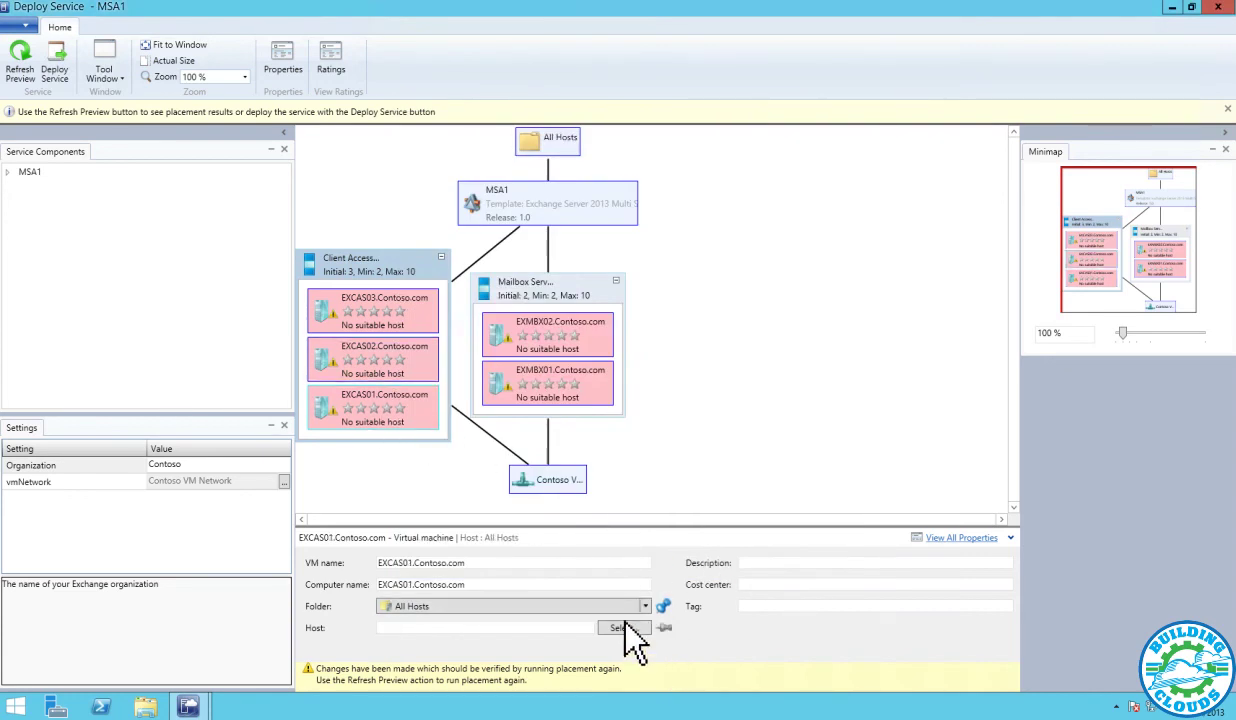
pyautogui.click(623, 628)
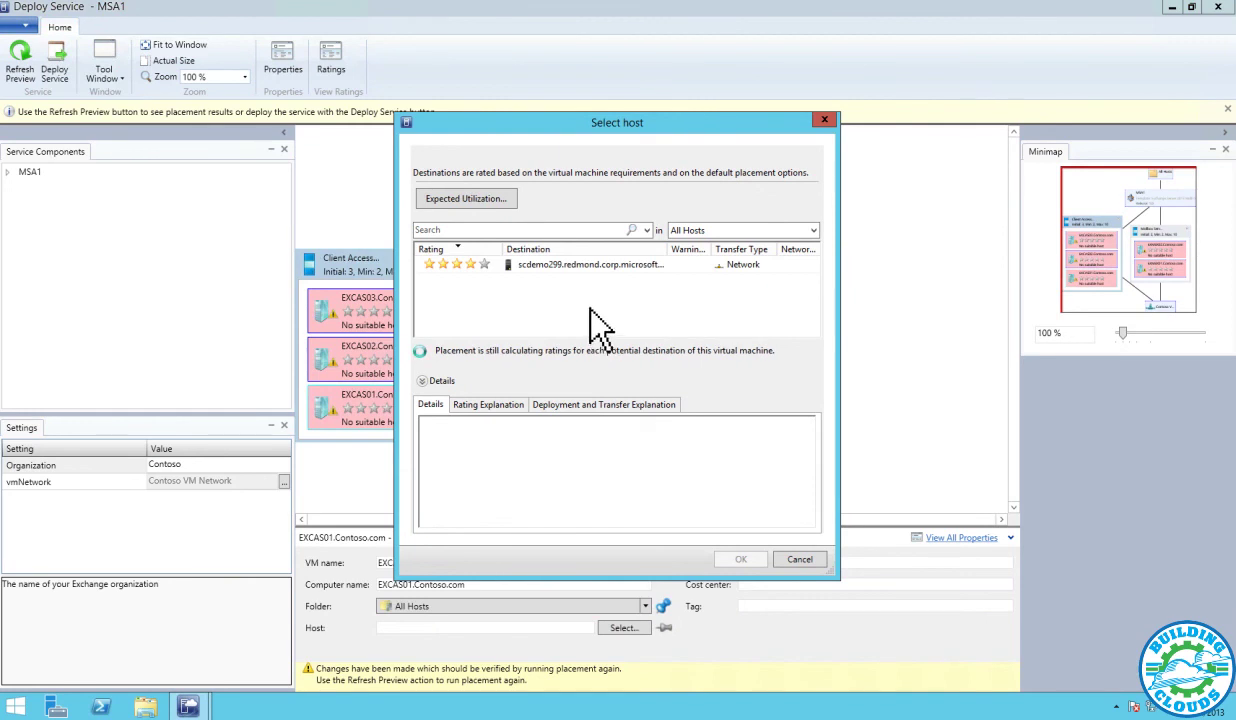
pyautogui.click(544, 272)
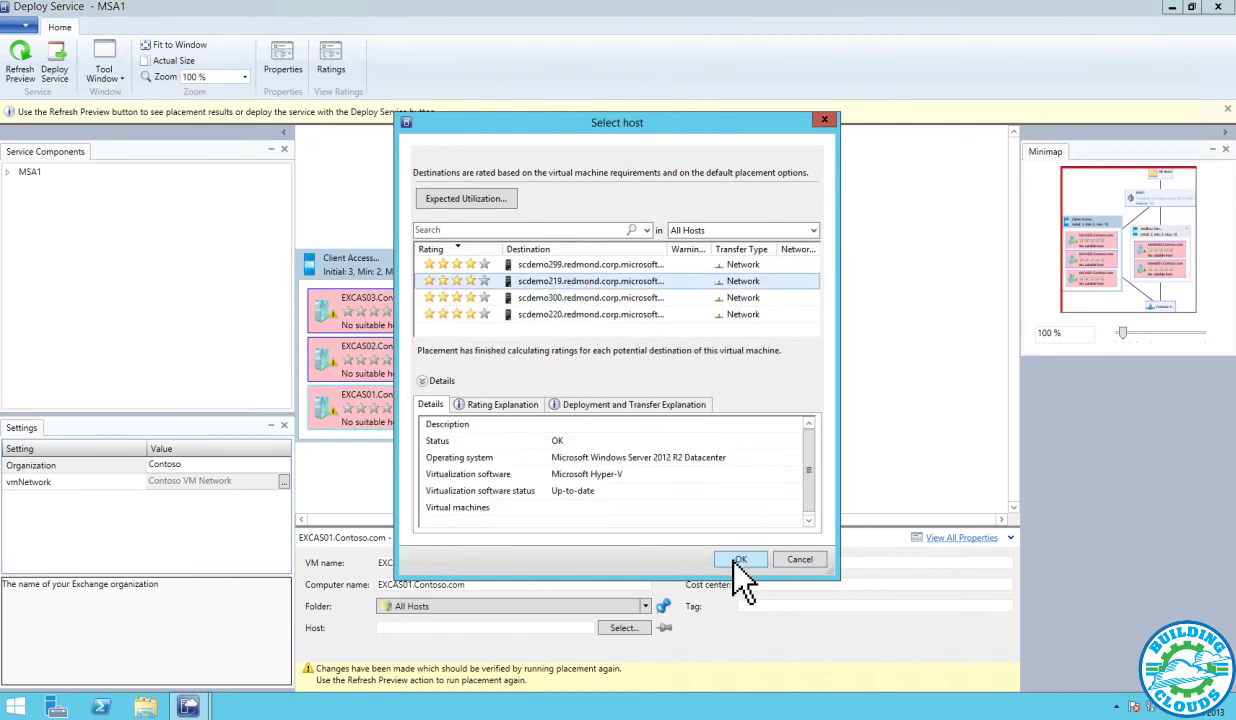
pyautogui.click(740, 559)
pyautogui.click(21, 58)
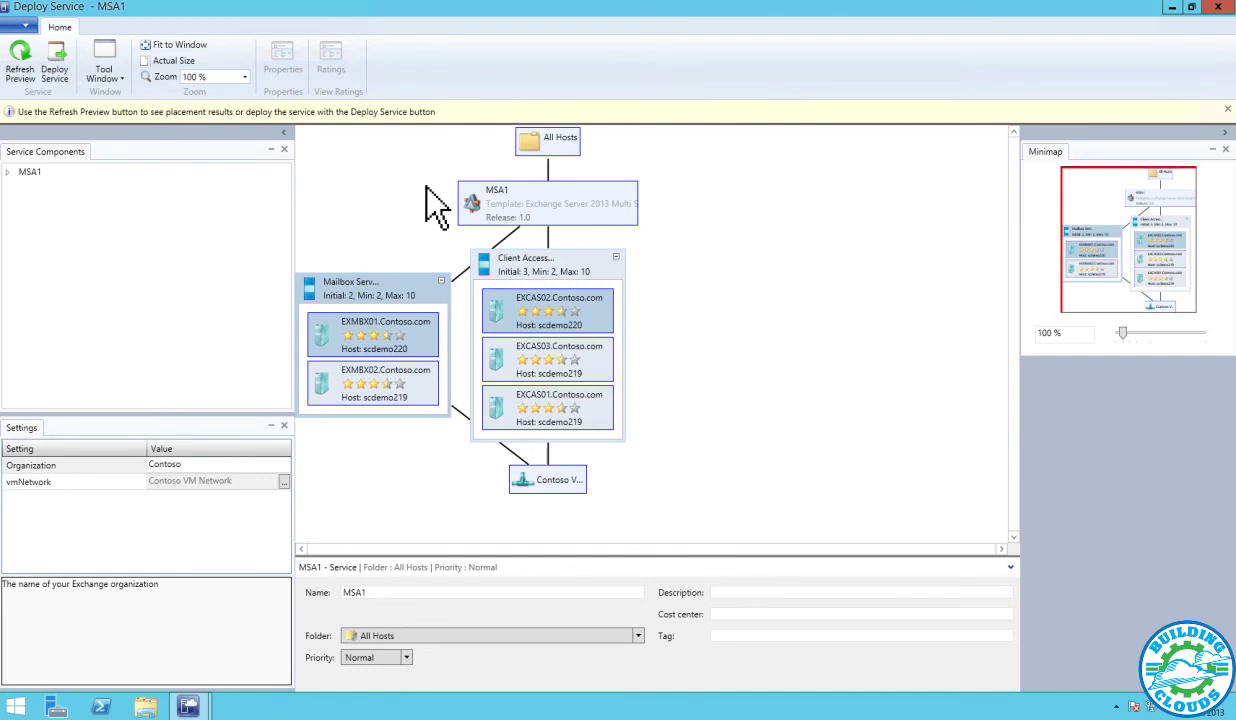
pyautogui.click(56, 62)
# Confirm the MSA1 service deployment and switch to the Jobs workspace
pyautogui.click(638, 398)
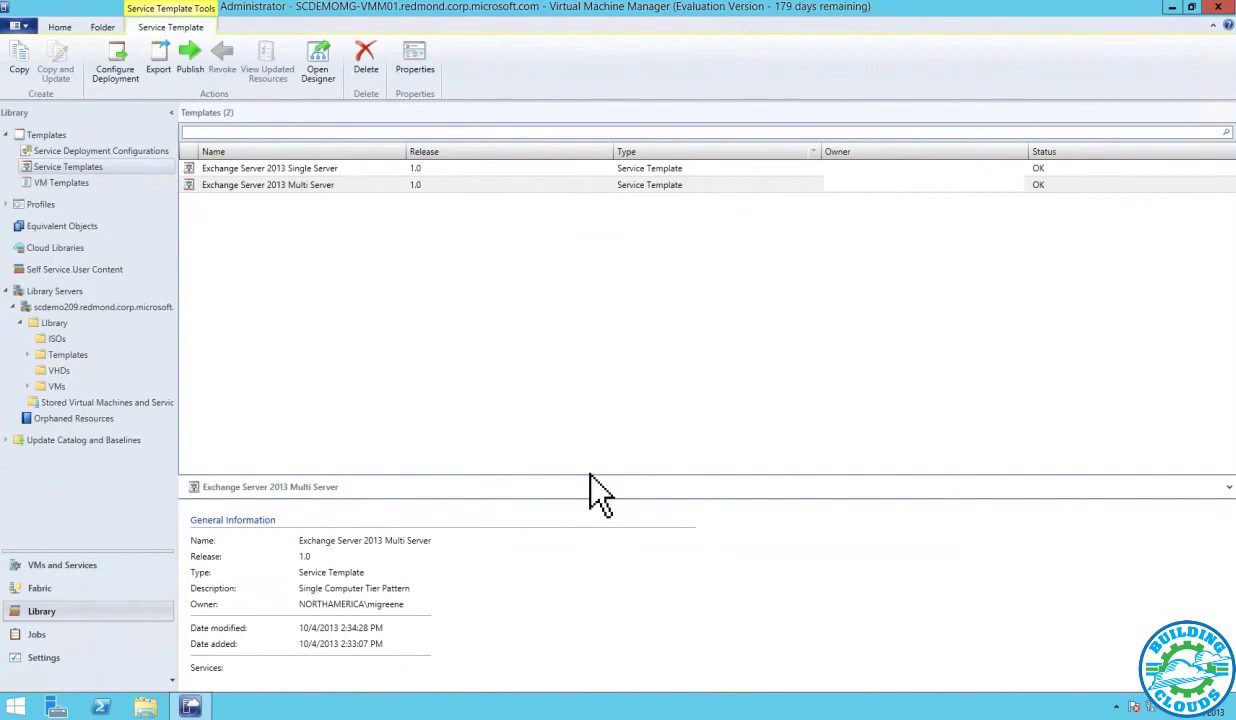
pyautogui.click(45, 634)
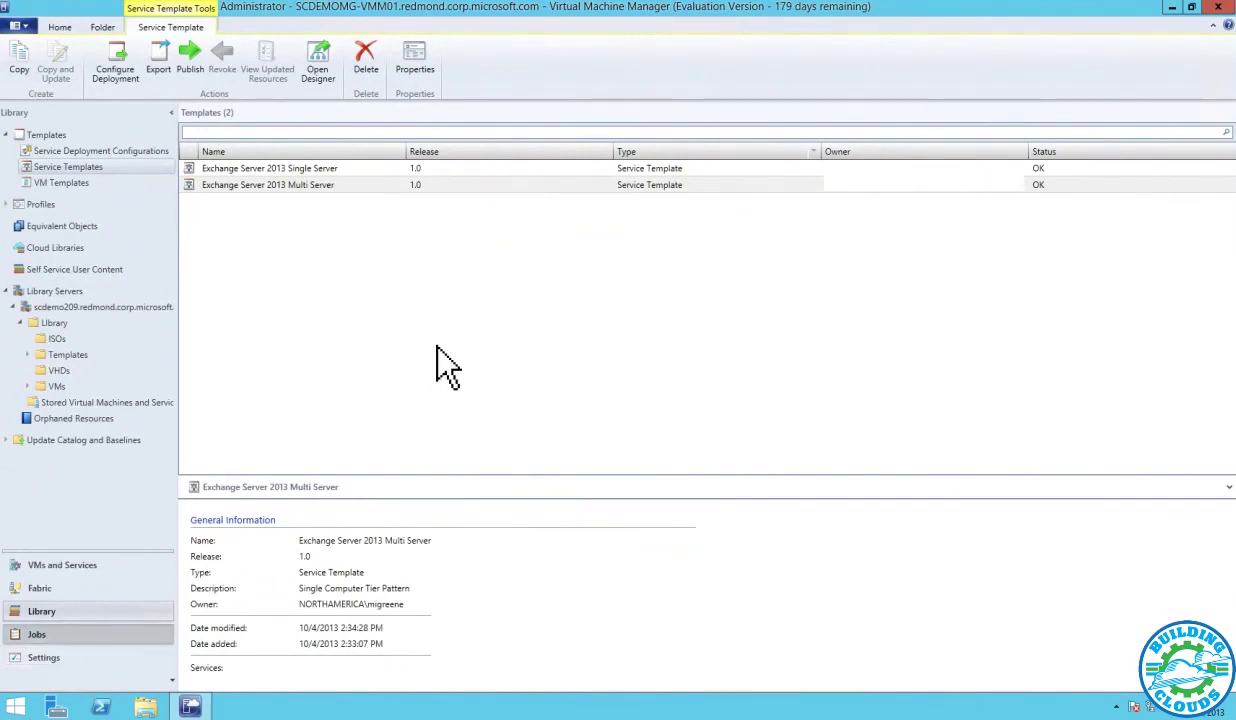
# Check the SSA1 and MSA1 Create Service Instance jobs' steps, including step 1.4
pyautogui.click(568, 184)
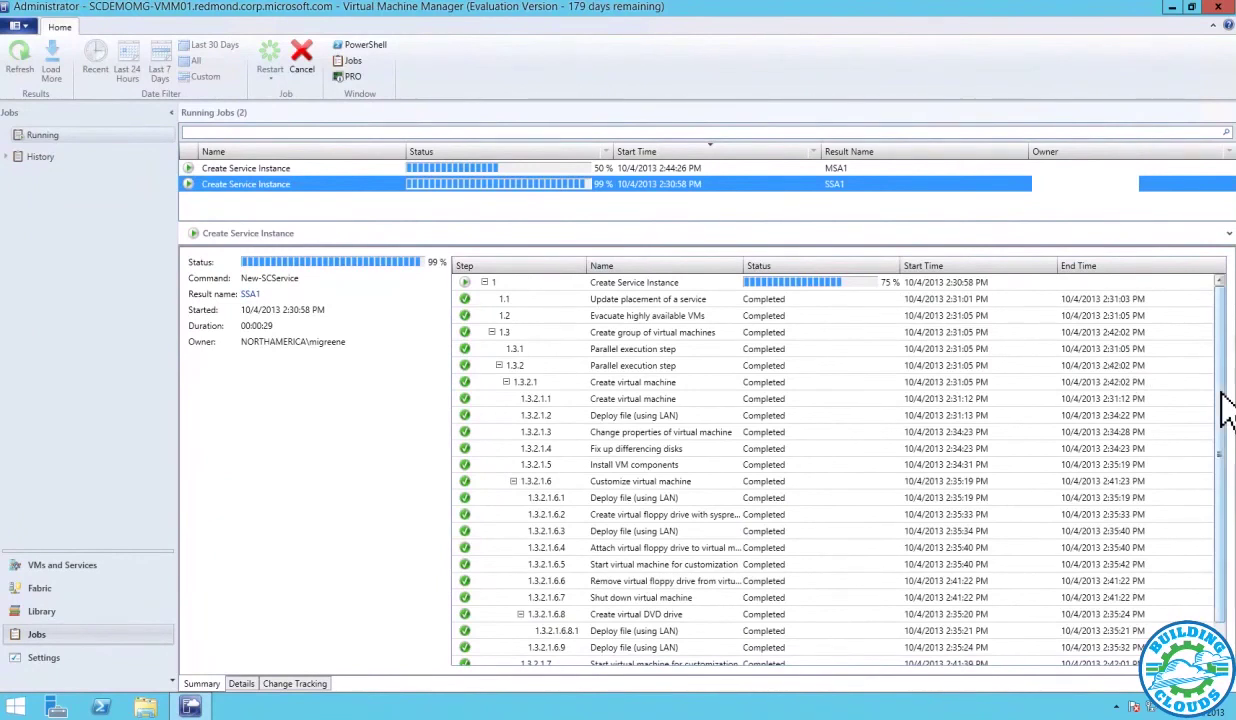
pyautogui.scroll(-1, 1222, 408)
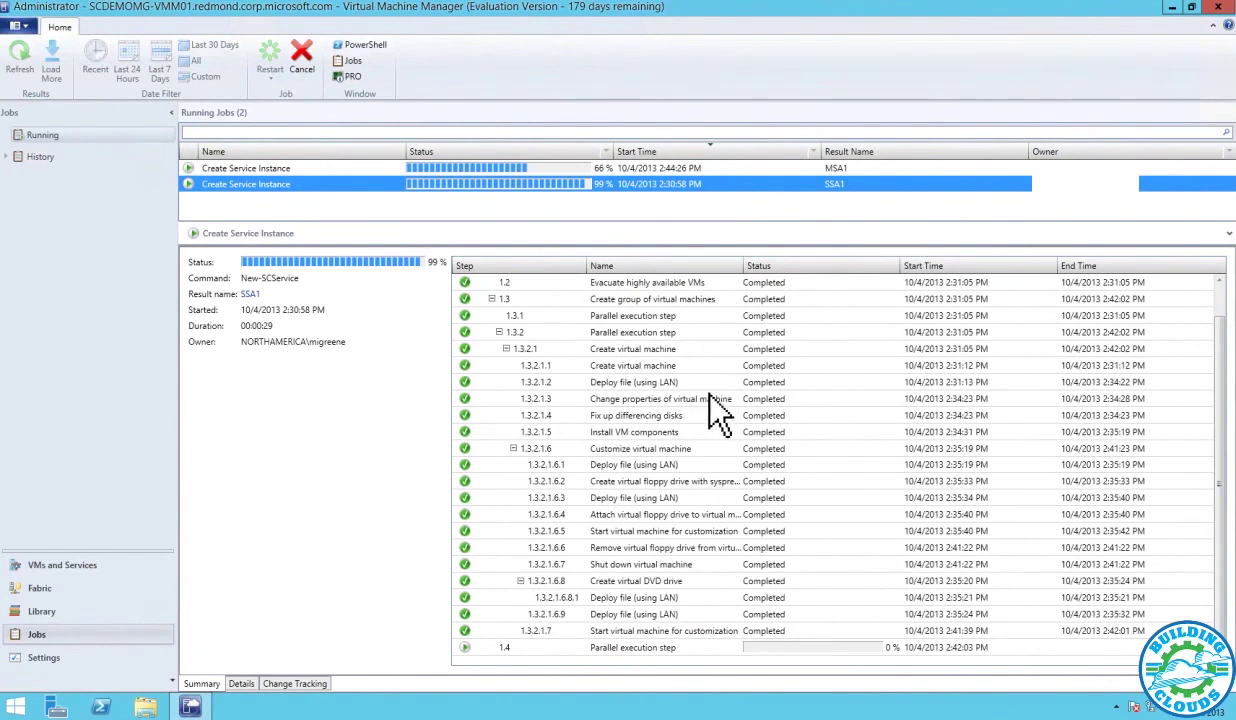
pyautogui.click(624, 648)
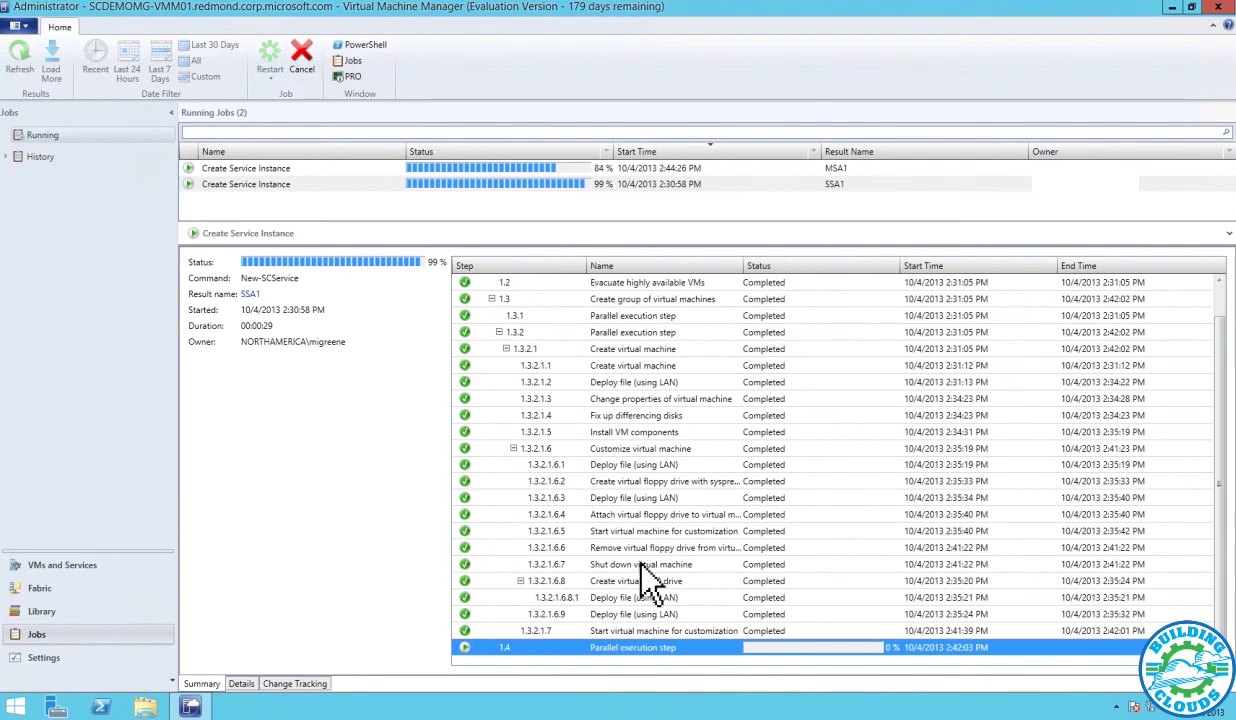
pyautogui.click(558, 170)
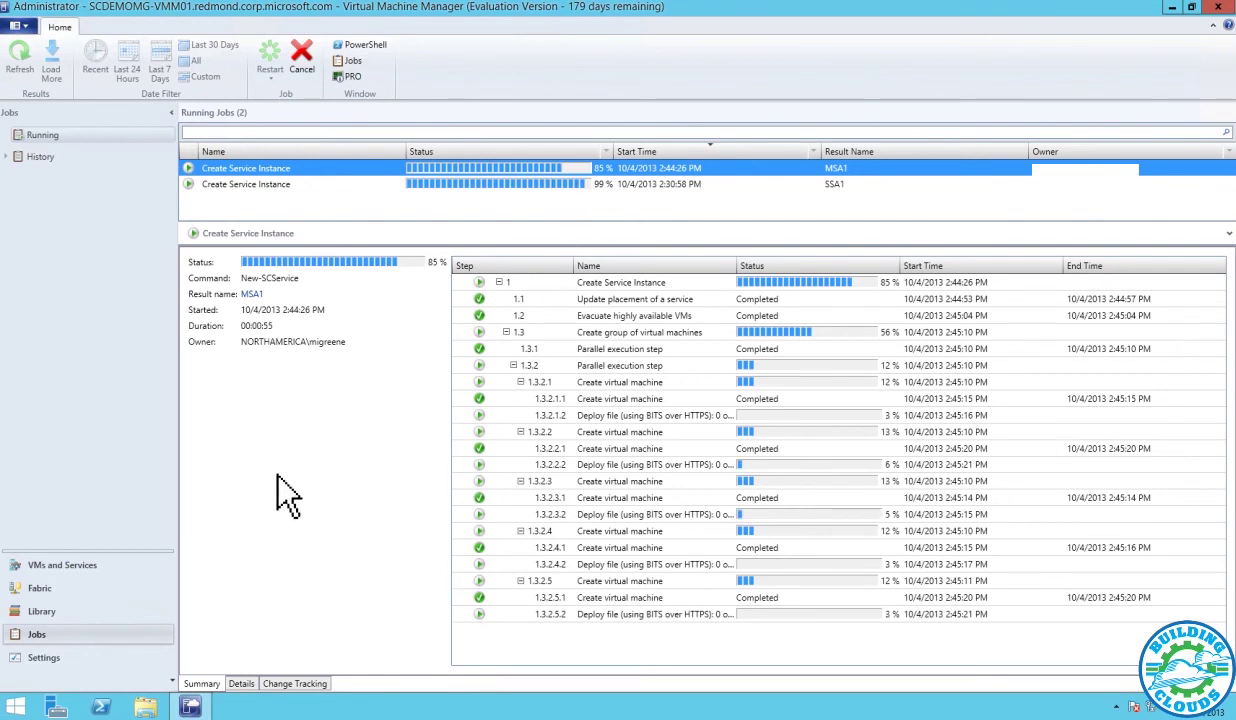
pyautogui.click(92, 566)
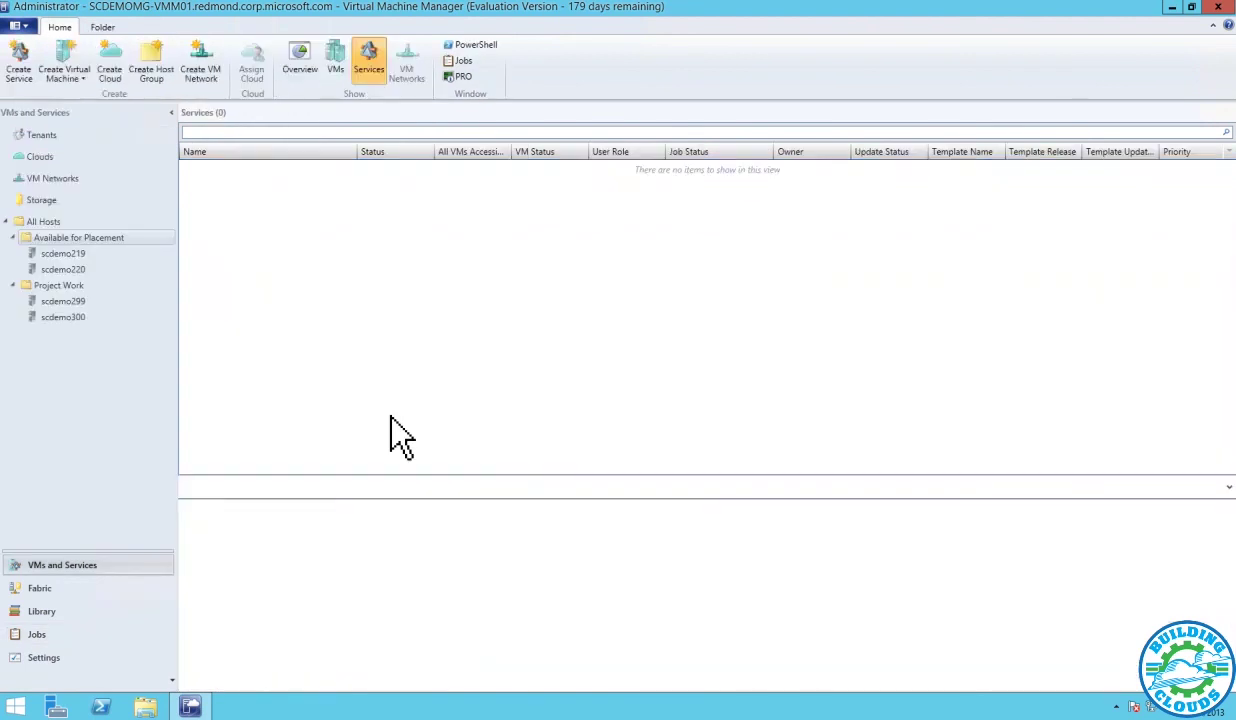
# Expand SSA1 and MSA1 under All Hosts to show the Single Tier, Client Access and Mailbox VMs
pyautogui.click(46, 218)
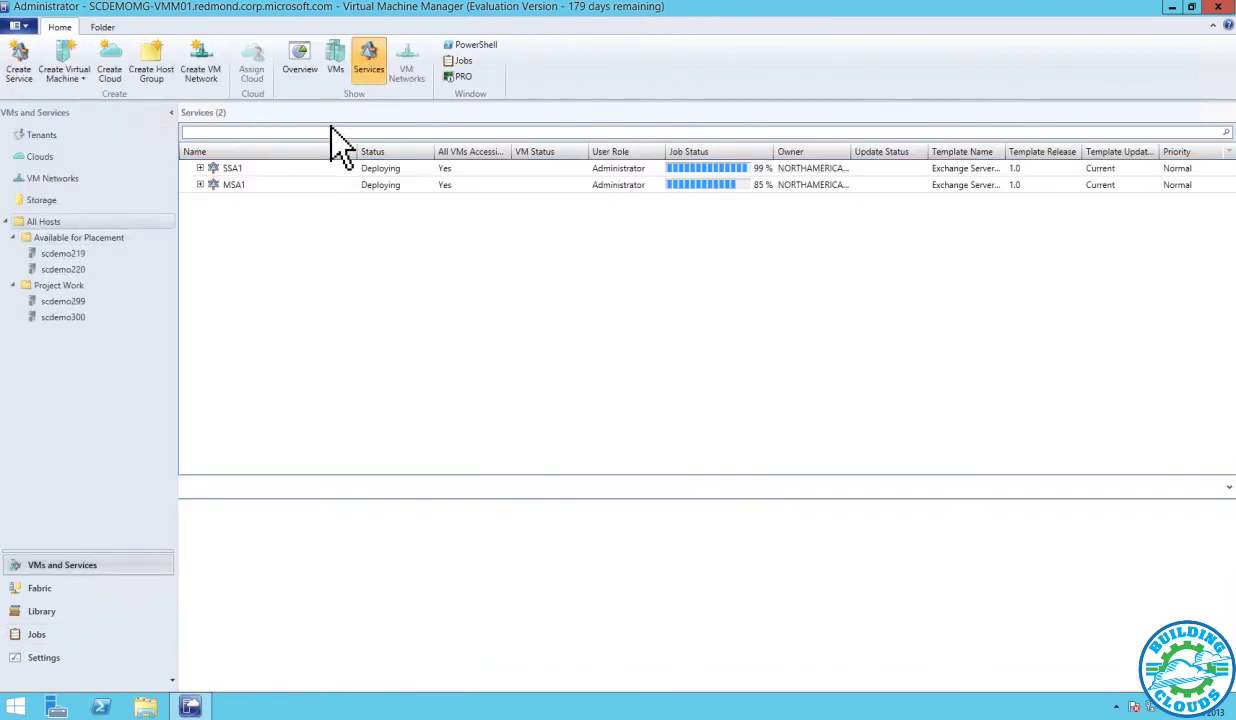
pyautogui.click(200, 185)
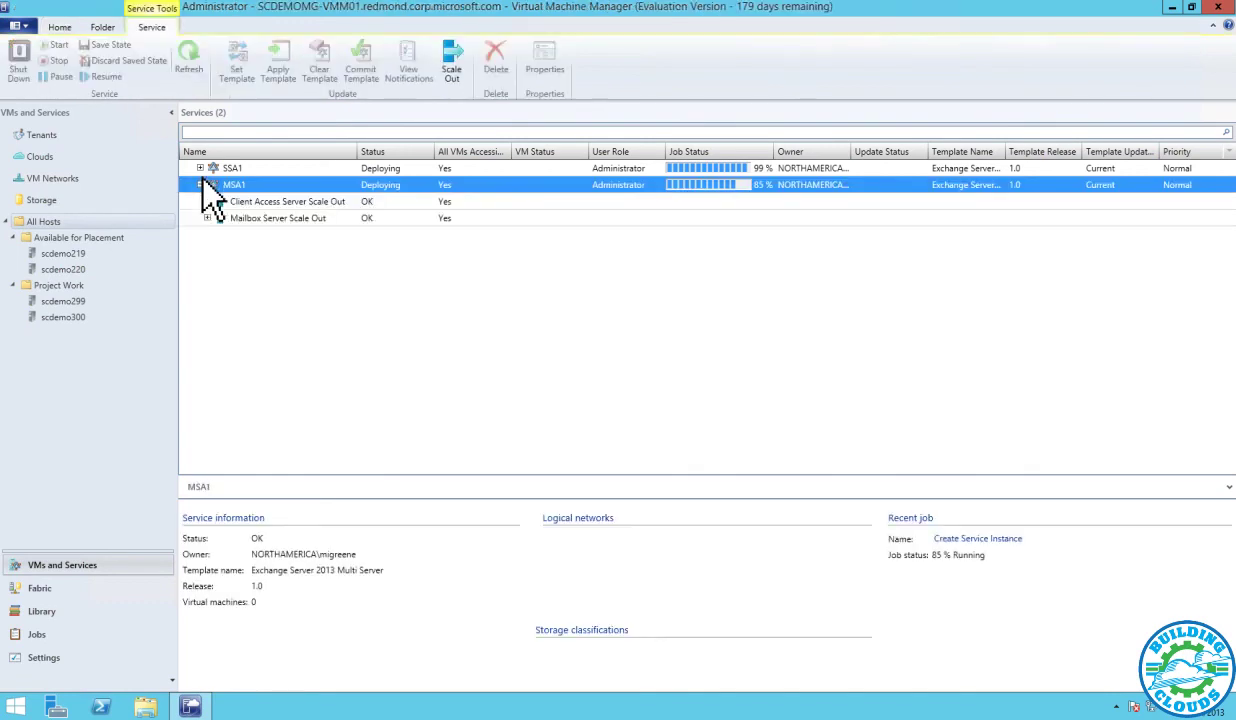
pyautogui.click(200, 168)
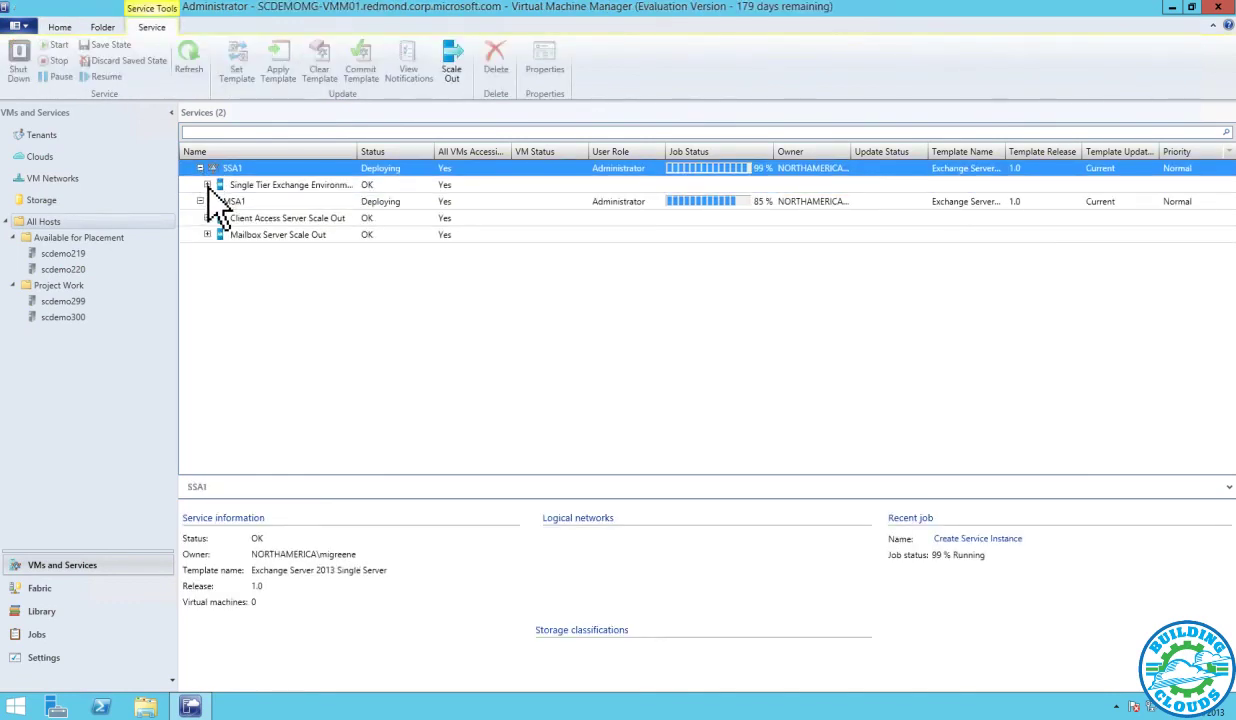
pyautogui.click(207, 185)
pyautogui.click(207, 234)
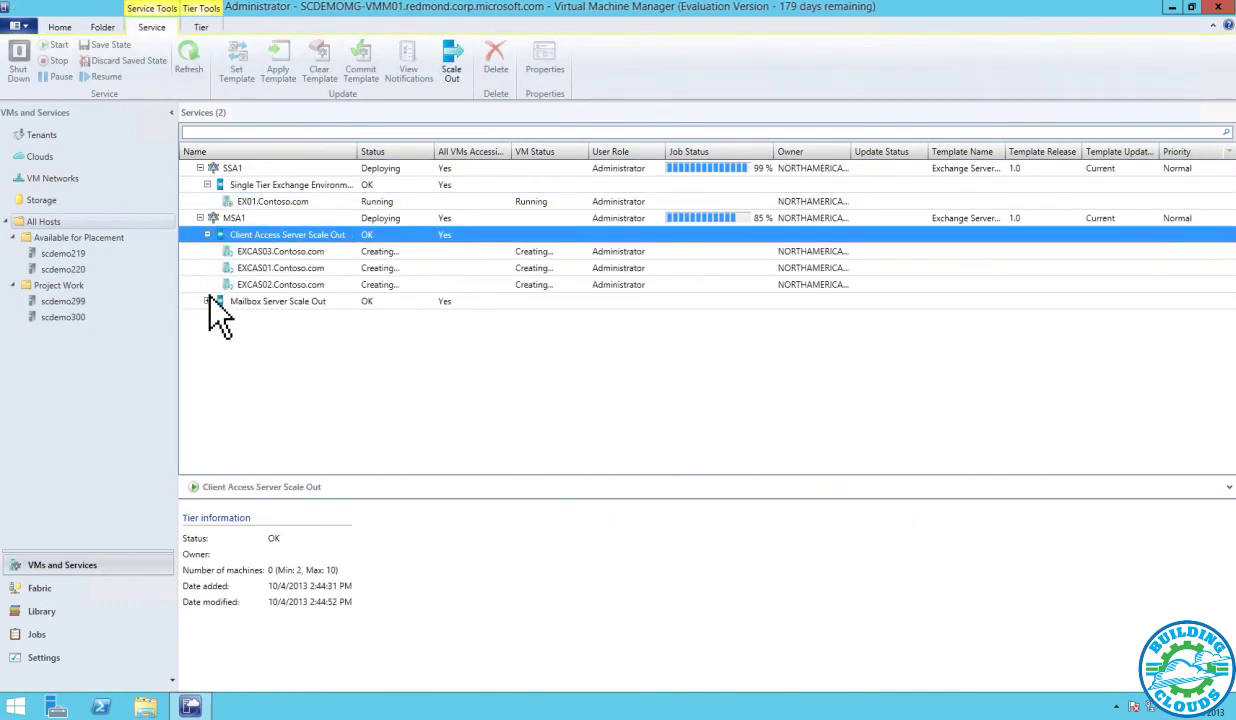
pyautogui.click(207, 301)
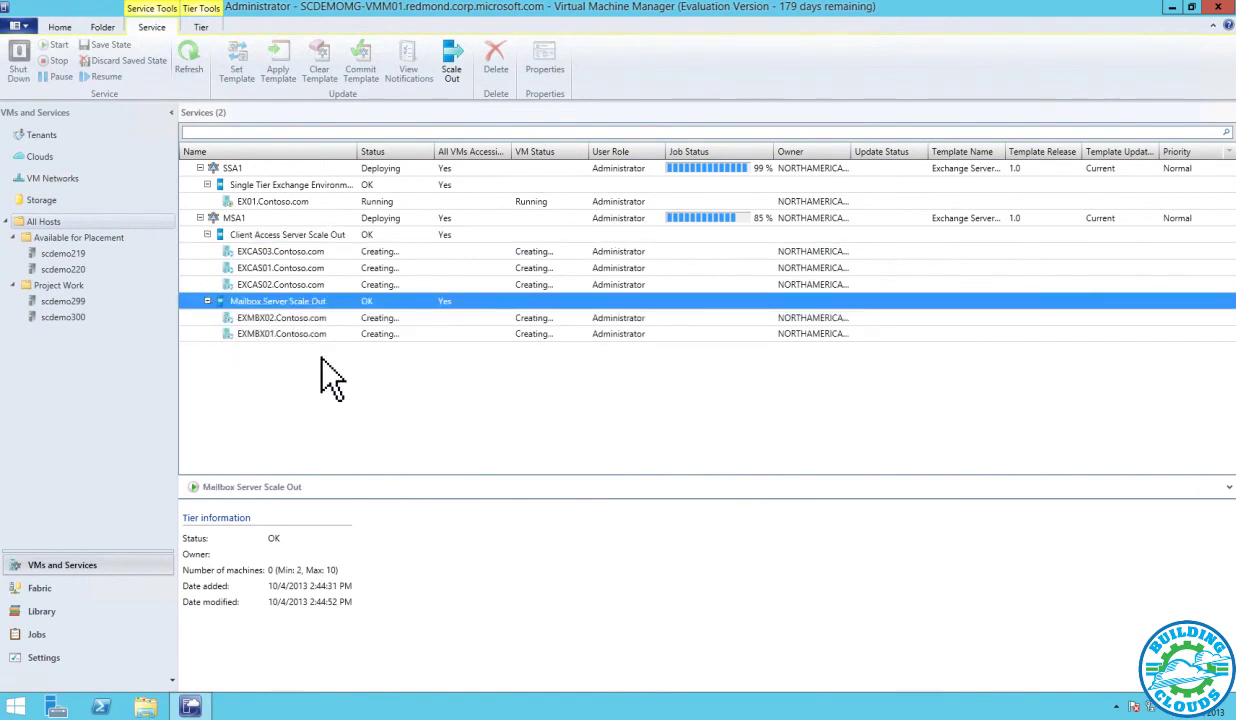
pyautogui.rightClick(309, 305)
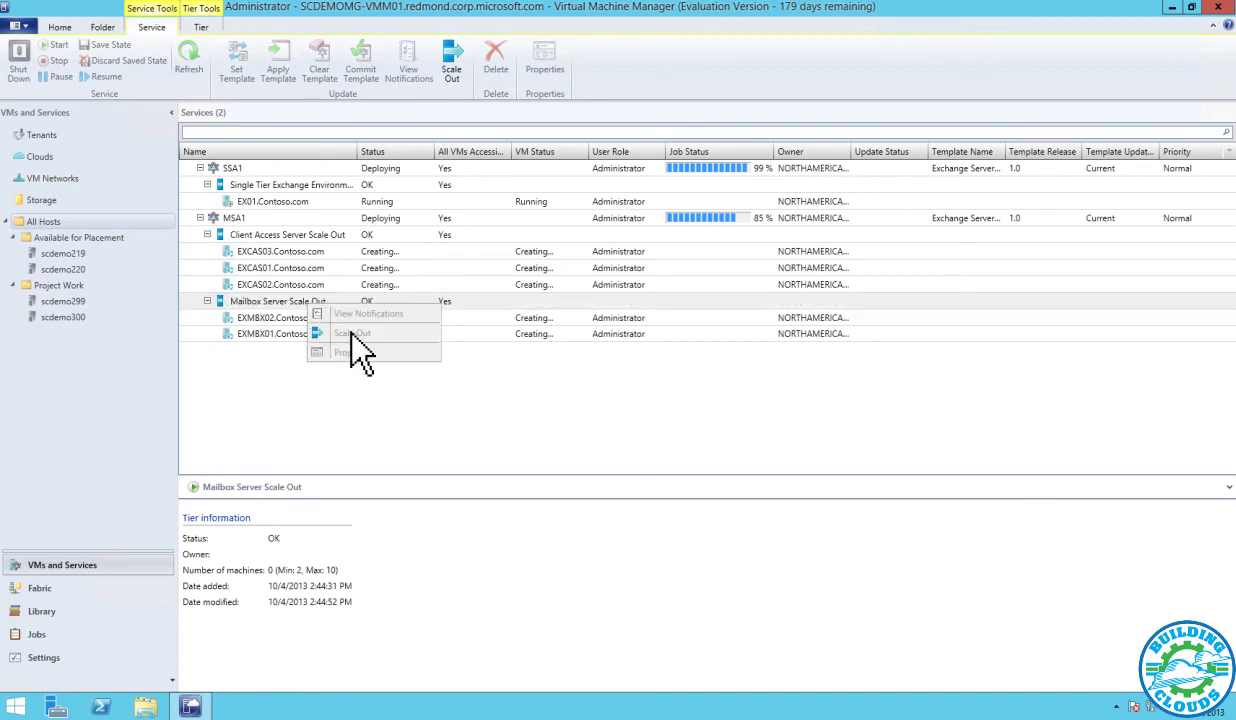
pyautogui.click(650, 462)
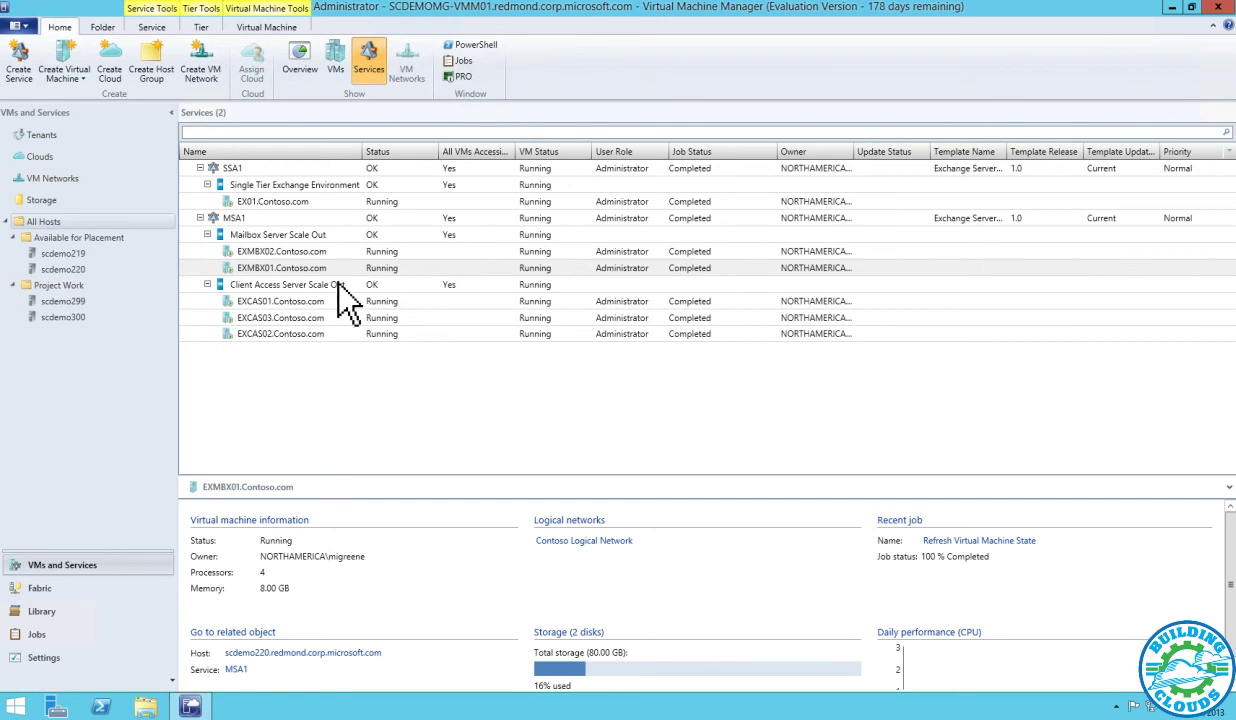
# Connect to the EX01.Contoso.com virtual machine via its console
pyautogui.click(296, 236)
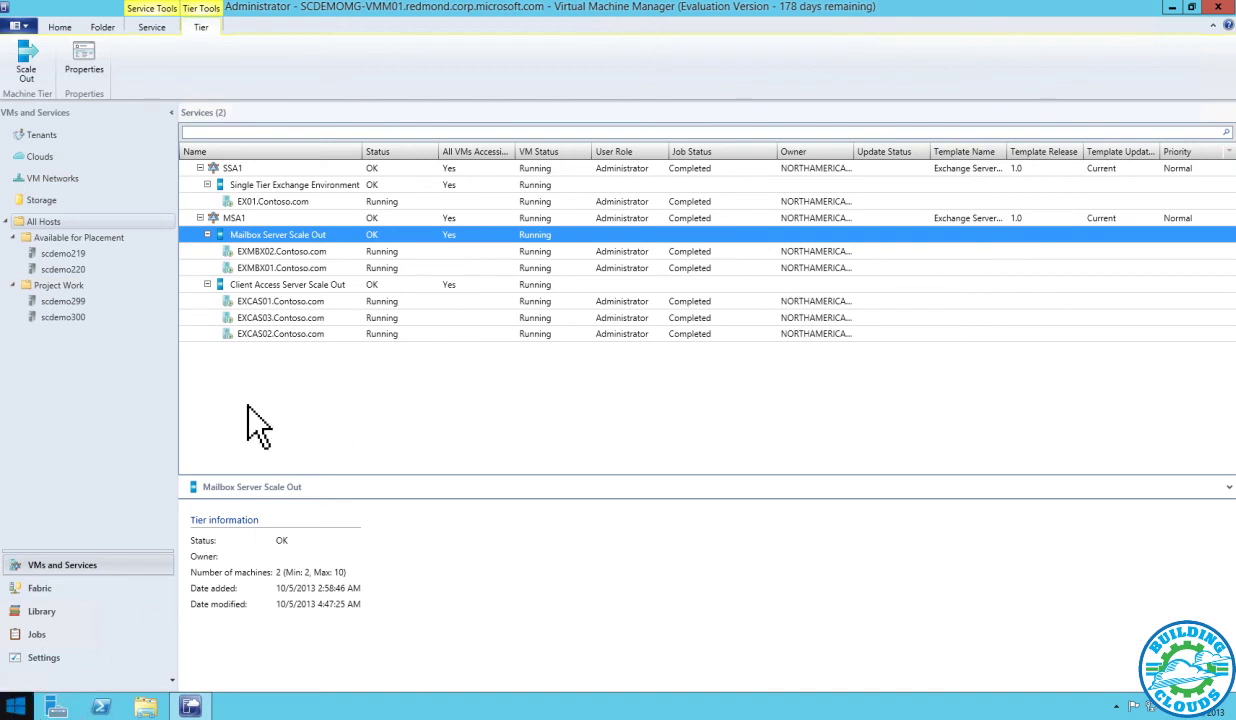
pyautogui.rightClick(276, 202)
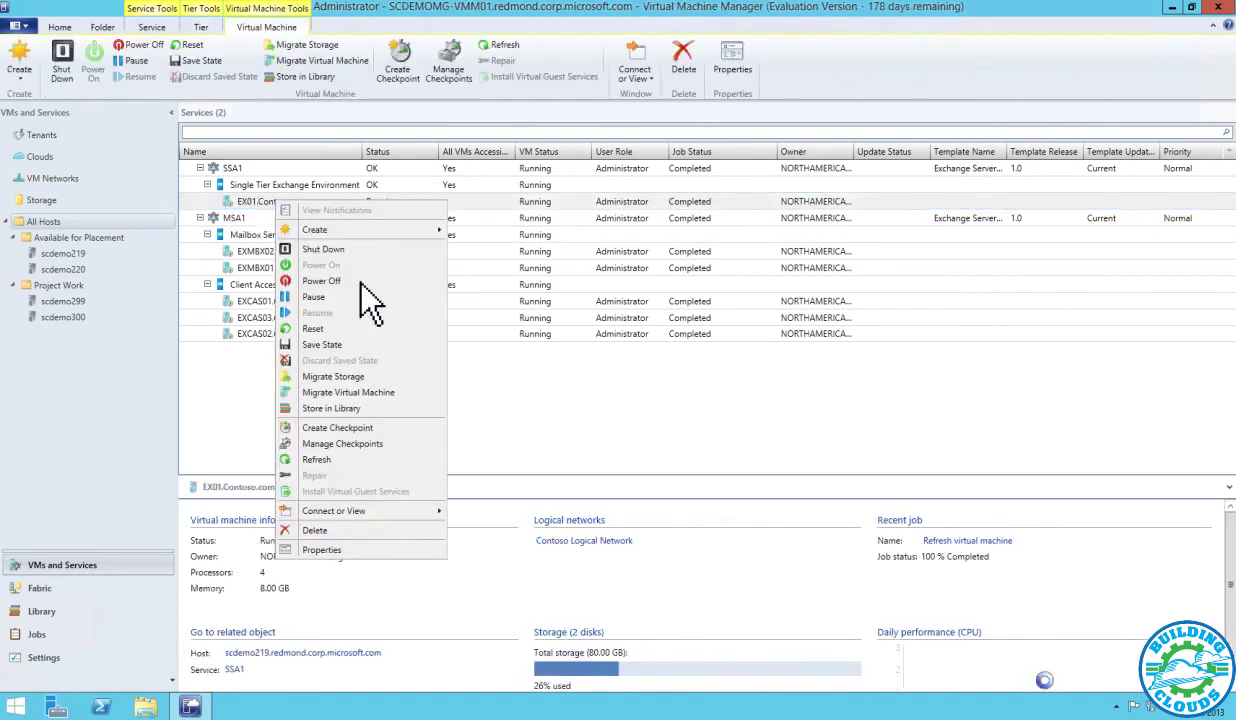
pyautogui.moveTo(386, 524)
pyautogui.click(491, 510)
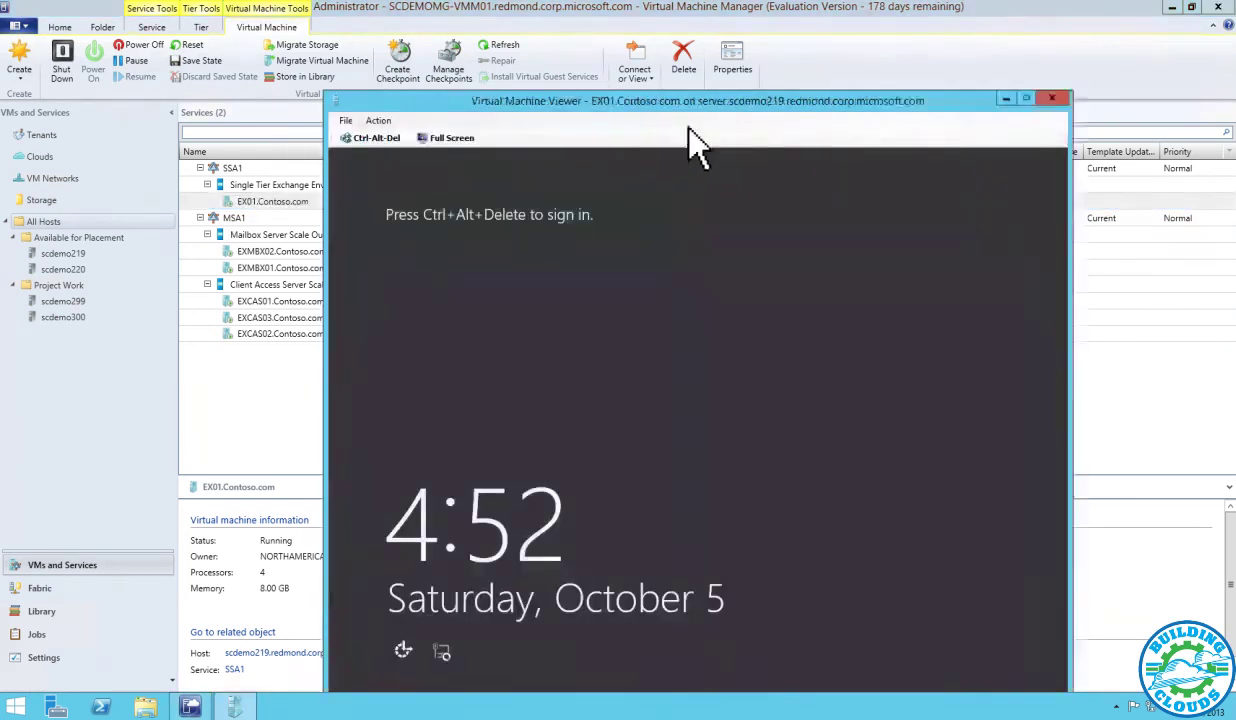
# Sign in to EX01 with the domain administrator account and open the desktop
pyautogui.moveTo(701, 104); pyautogui.dragTo(628, 42)
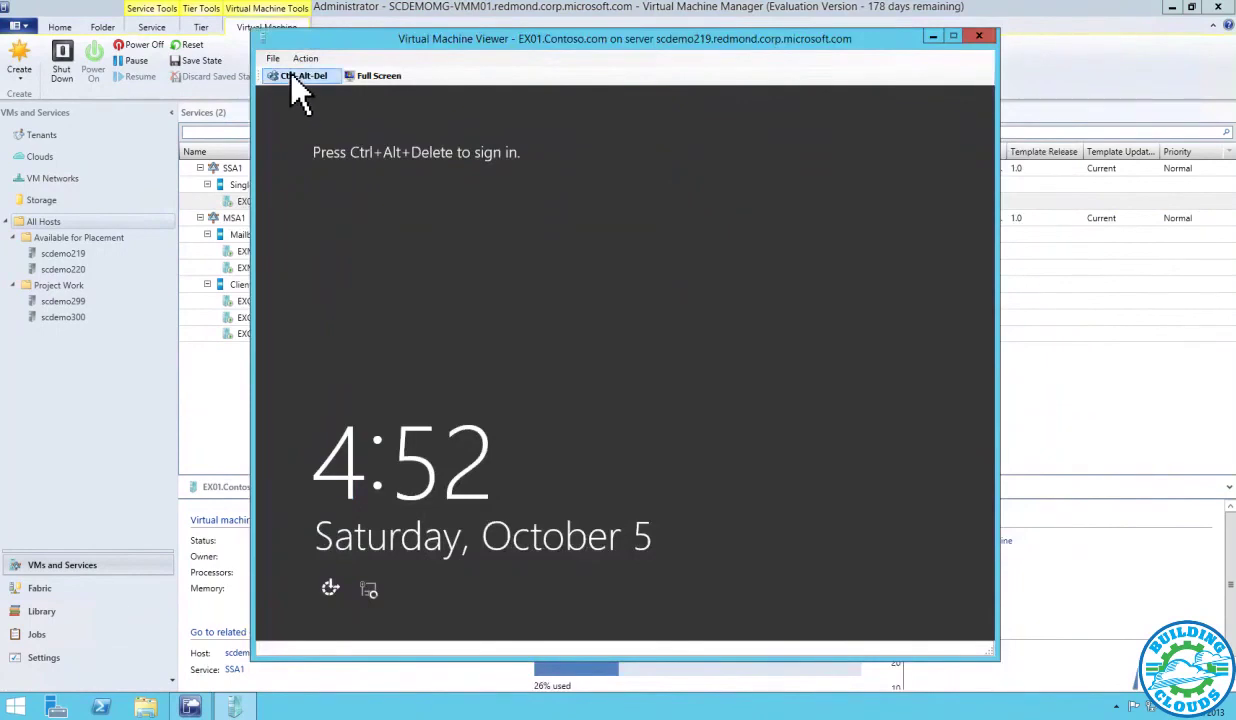
pyautogui.click(291, 76)
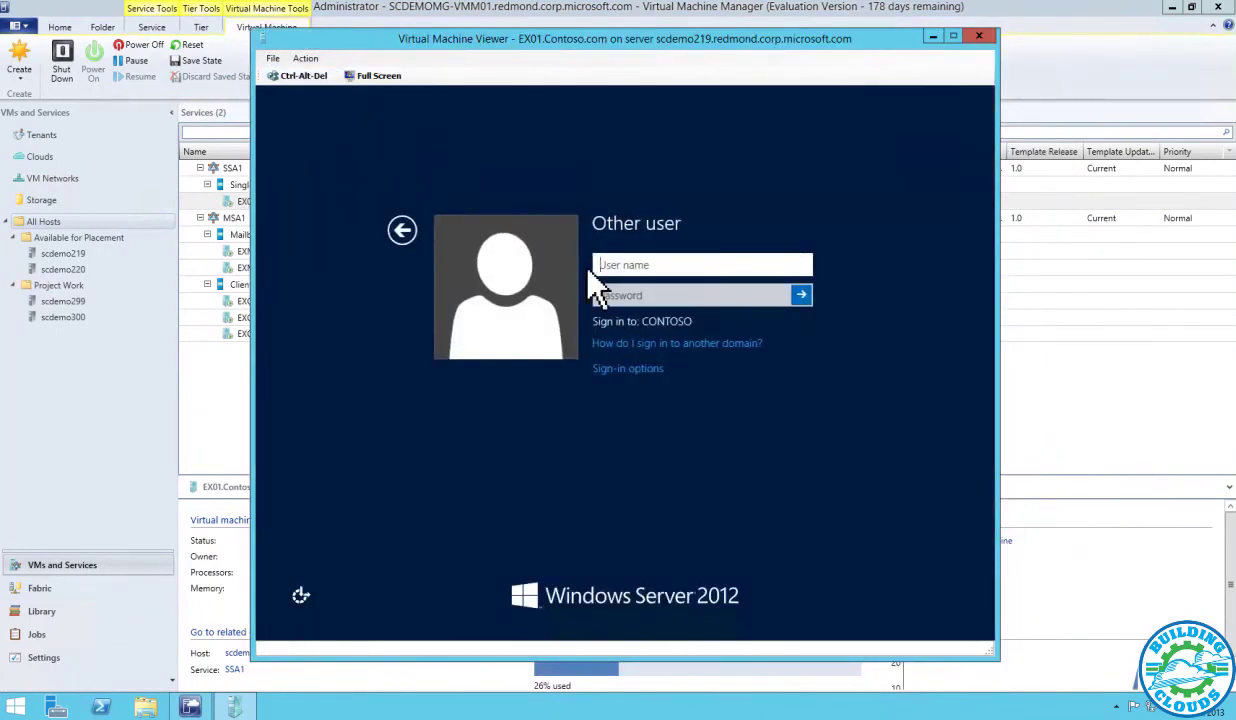
pyautogui.write('contoso\\administrator')
pyautogui.press('Tab')
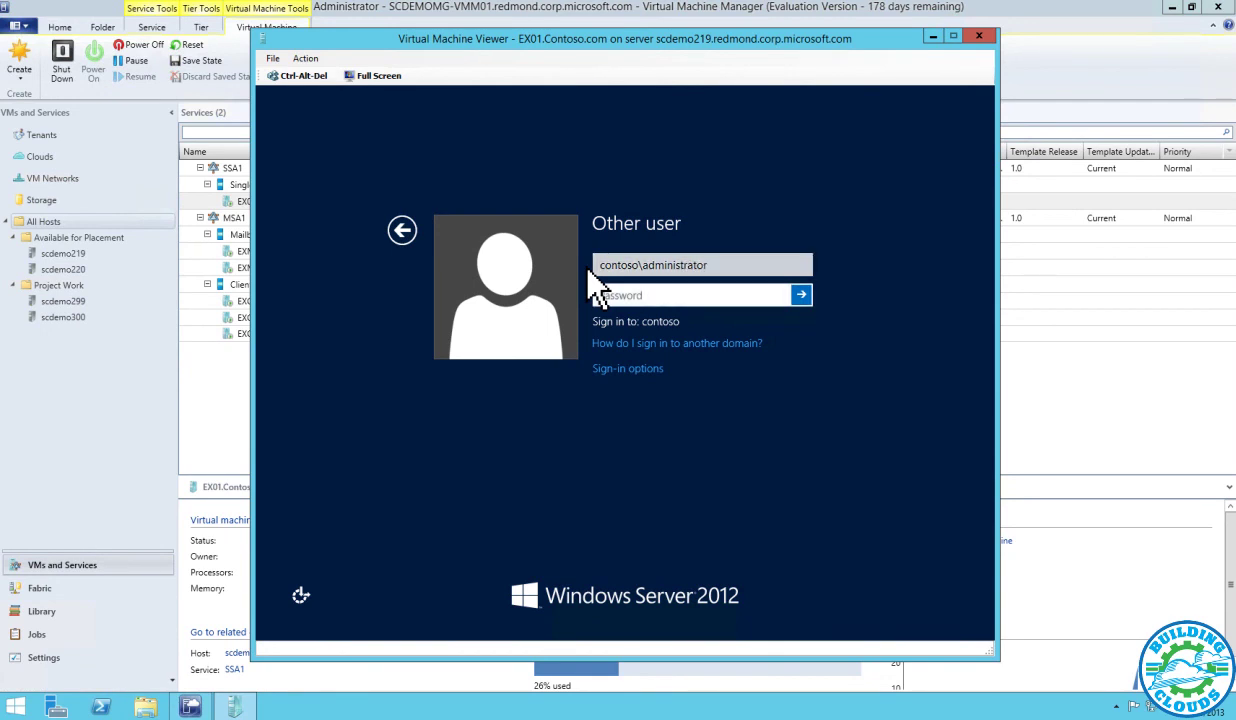
pyautogui.write('Pass@word1')
pyautogui.press('Return')
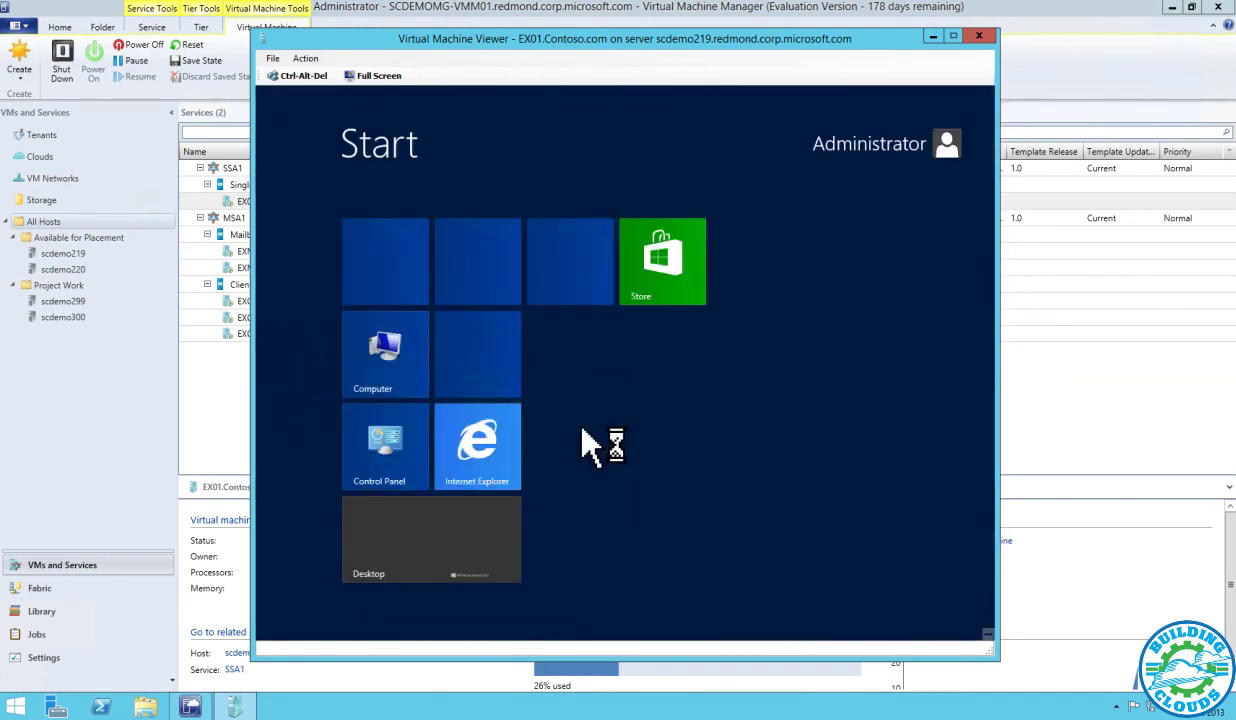
pyautogui.click(470, 537)
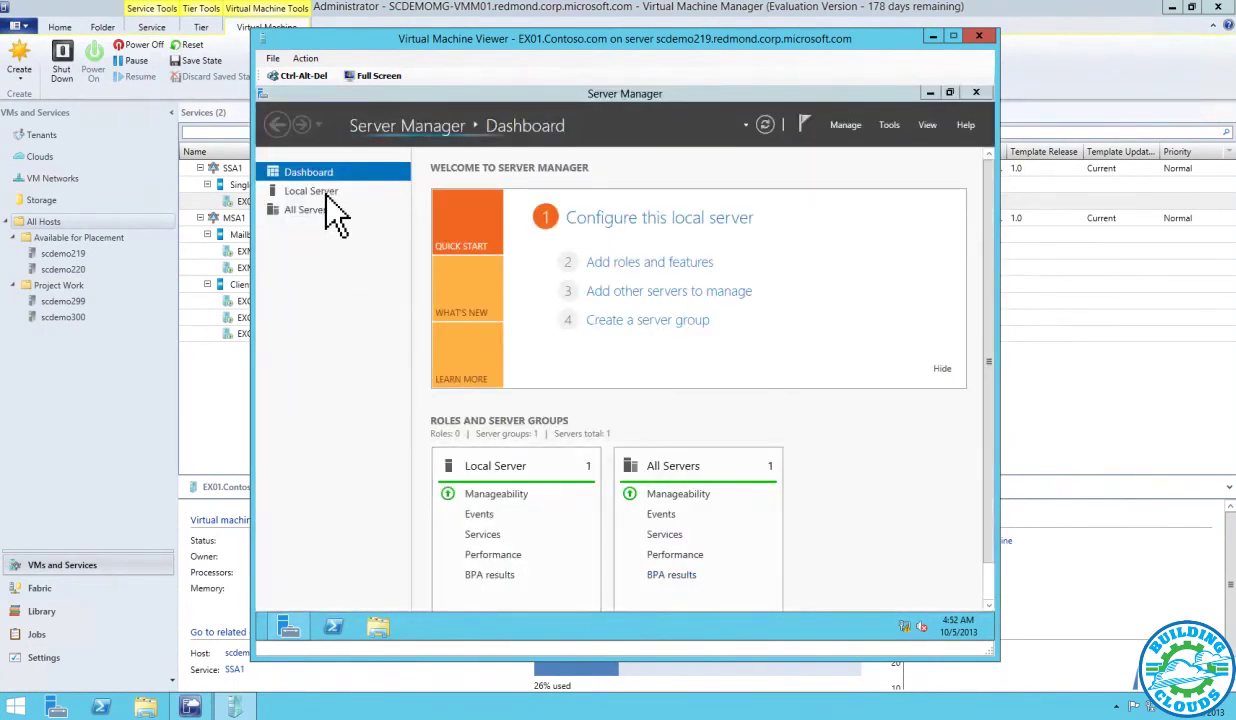
# Turn off IE Enhanced Security Configuration for administrators on the local server
pyautogui.click(326, 193)
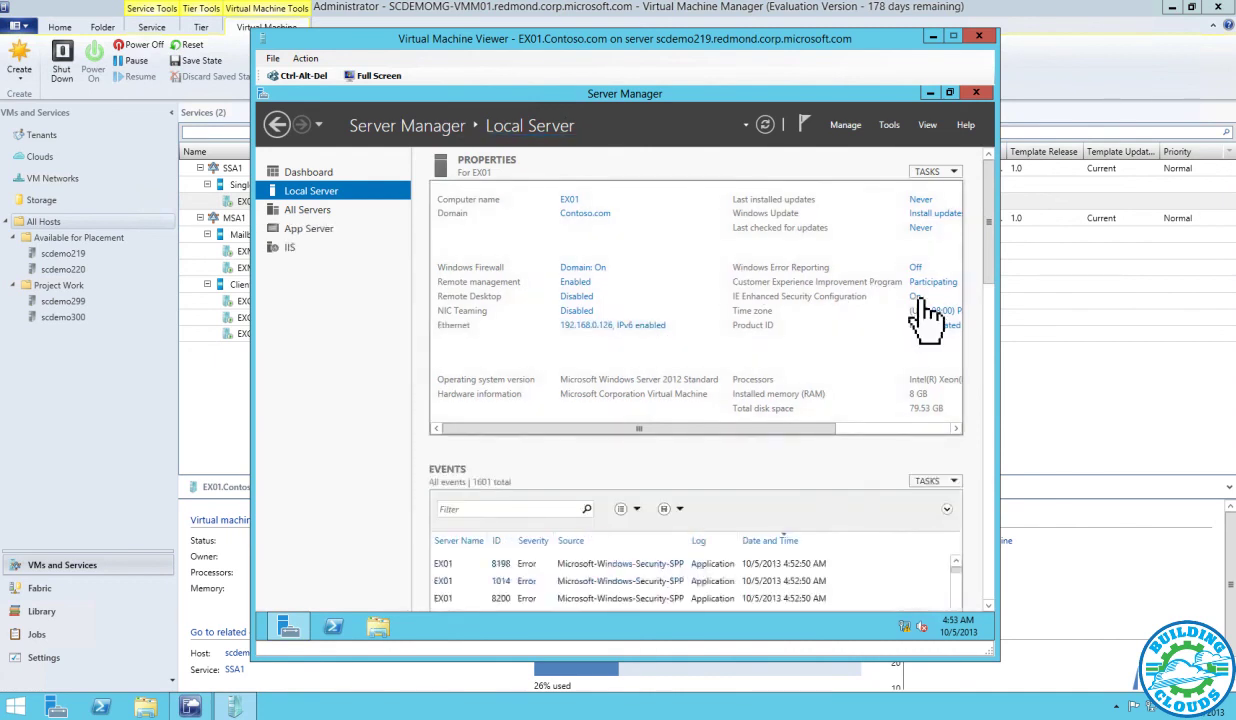
pyautogui.click(916, 297)
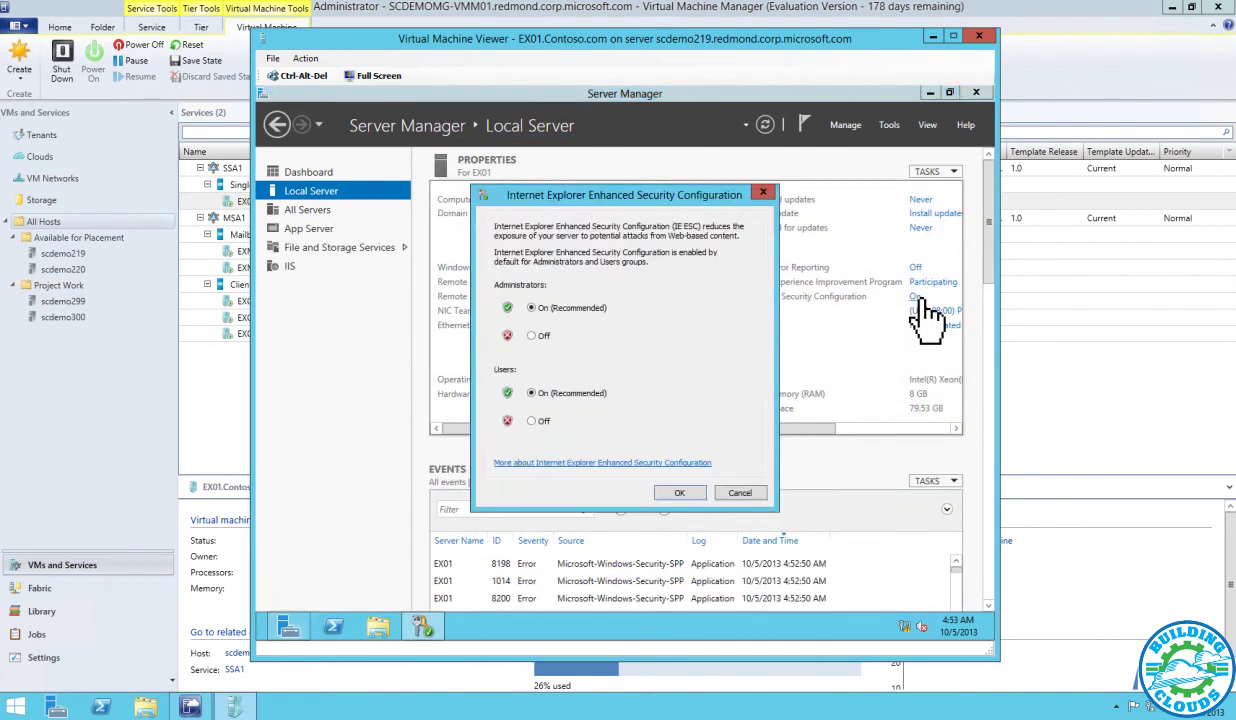
pyautogui.click(533, 335)
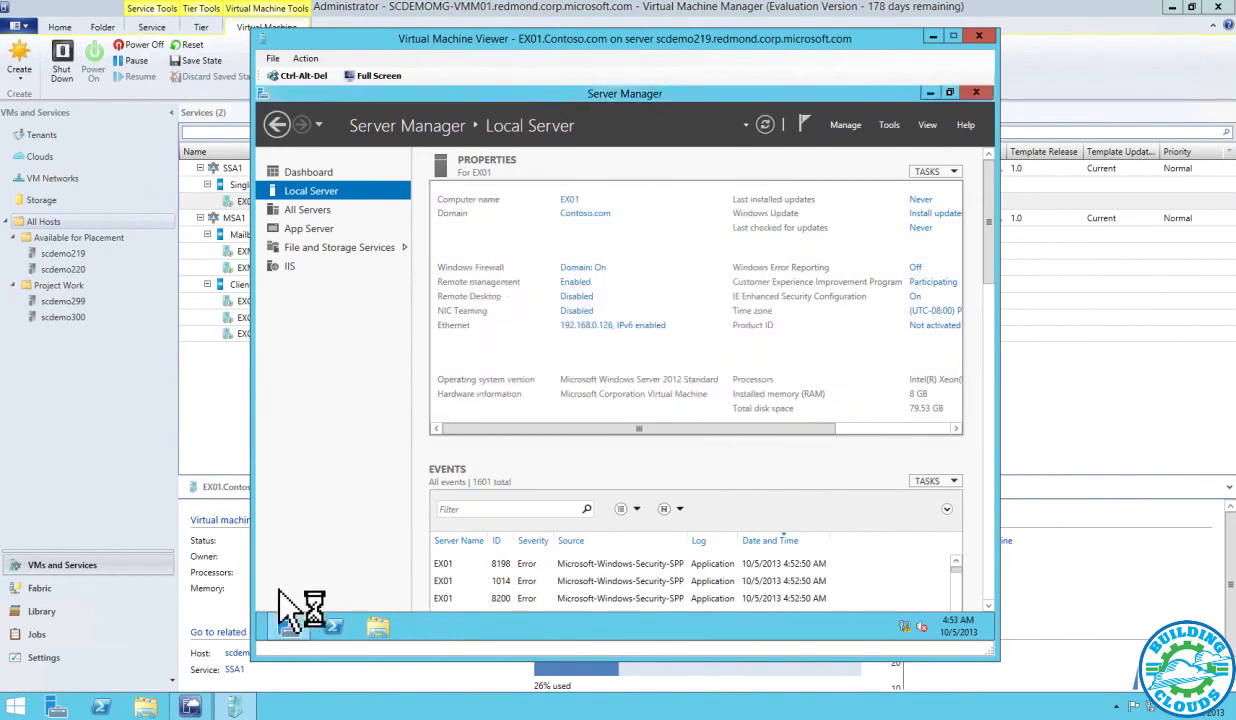
pyautogui.click(268, 640)
pyautogui.click(465, 472)
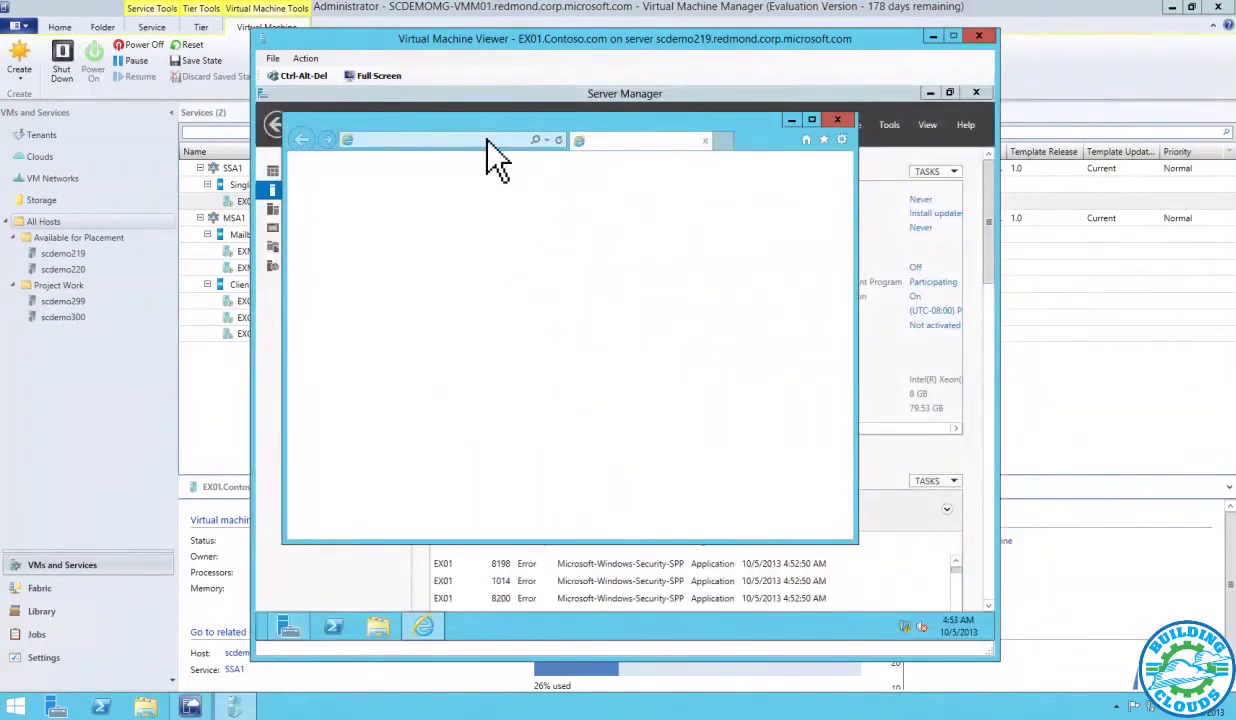
pyautogui.click(492, 142)
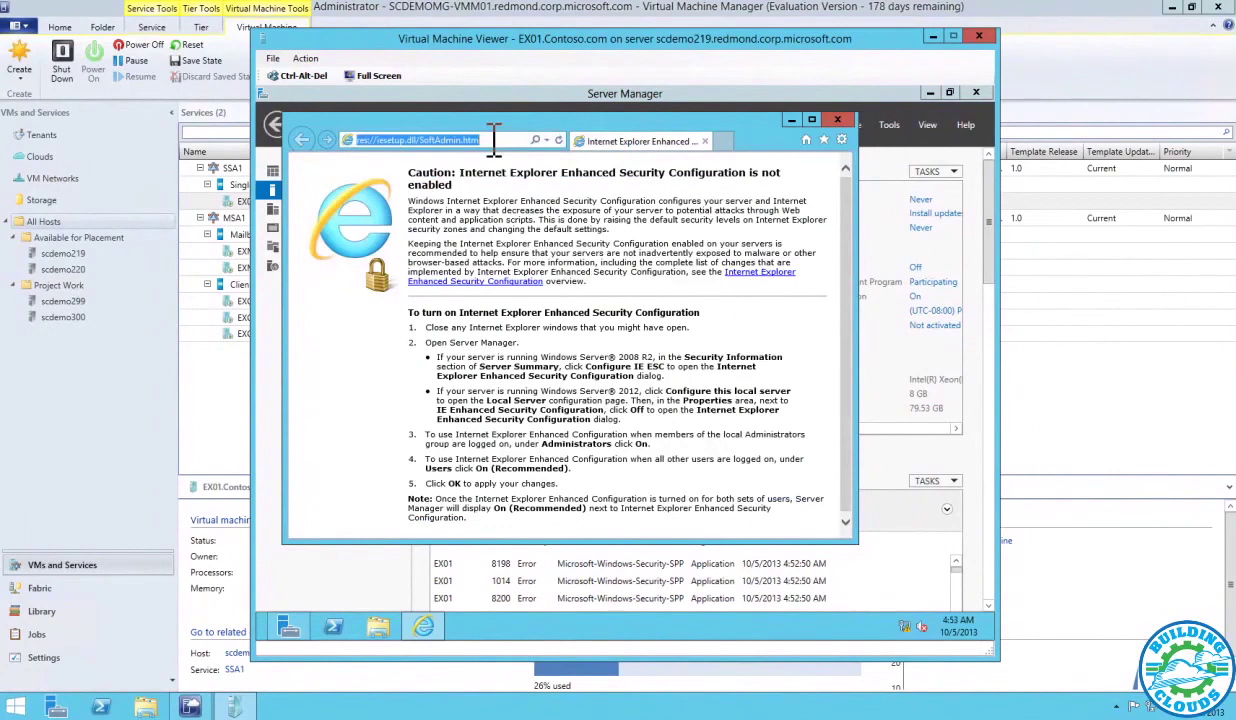
pyautogui.write('http://')
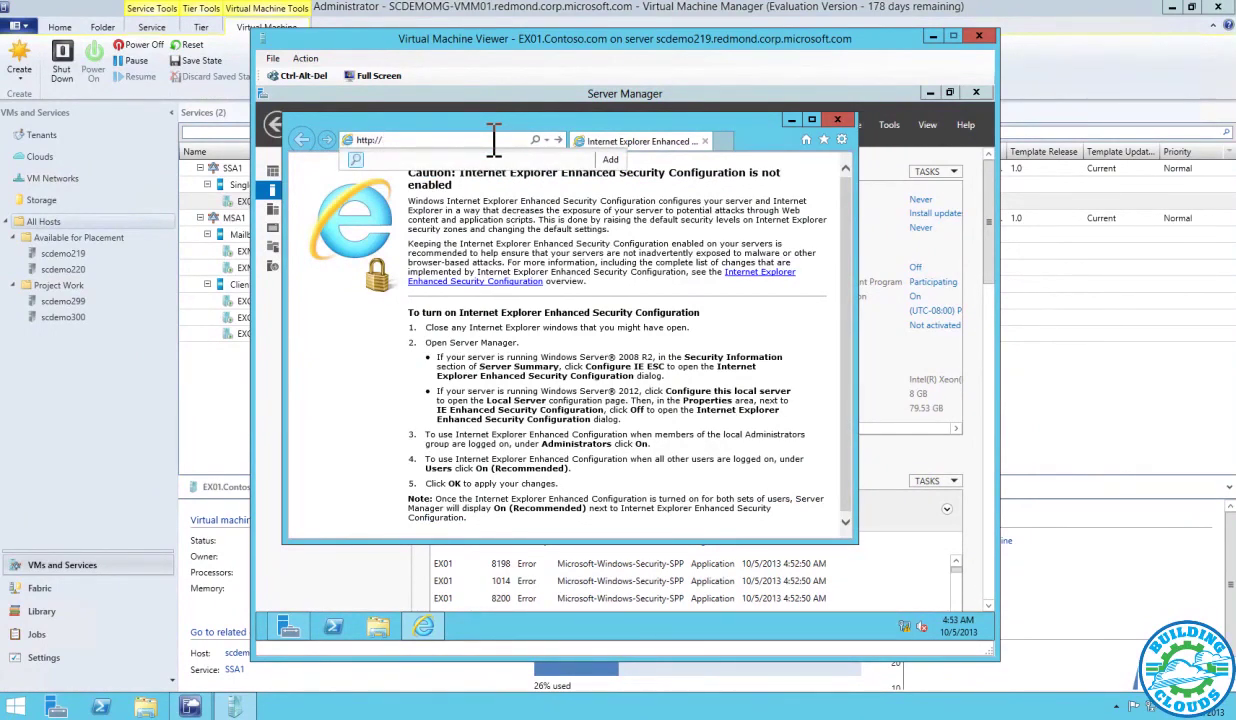
pyautogui.write('l27.0.0.1/ecp')
pyautogui.press('Return')
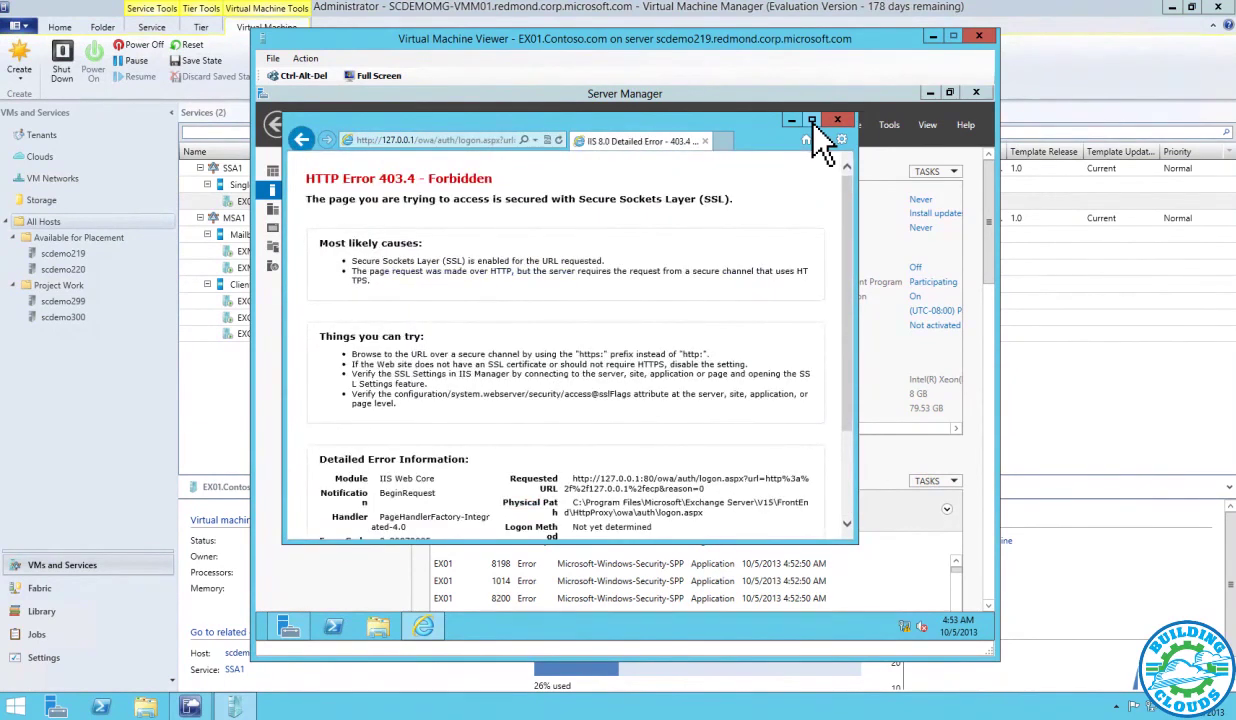
pyautogui.click(429, 141)
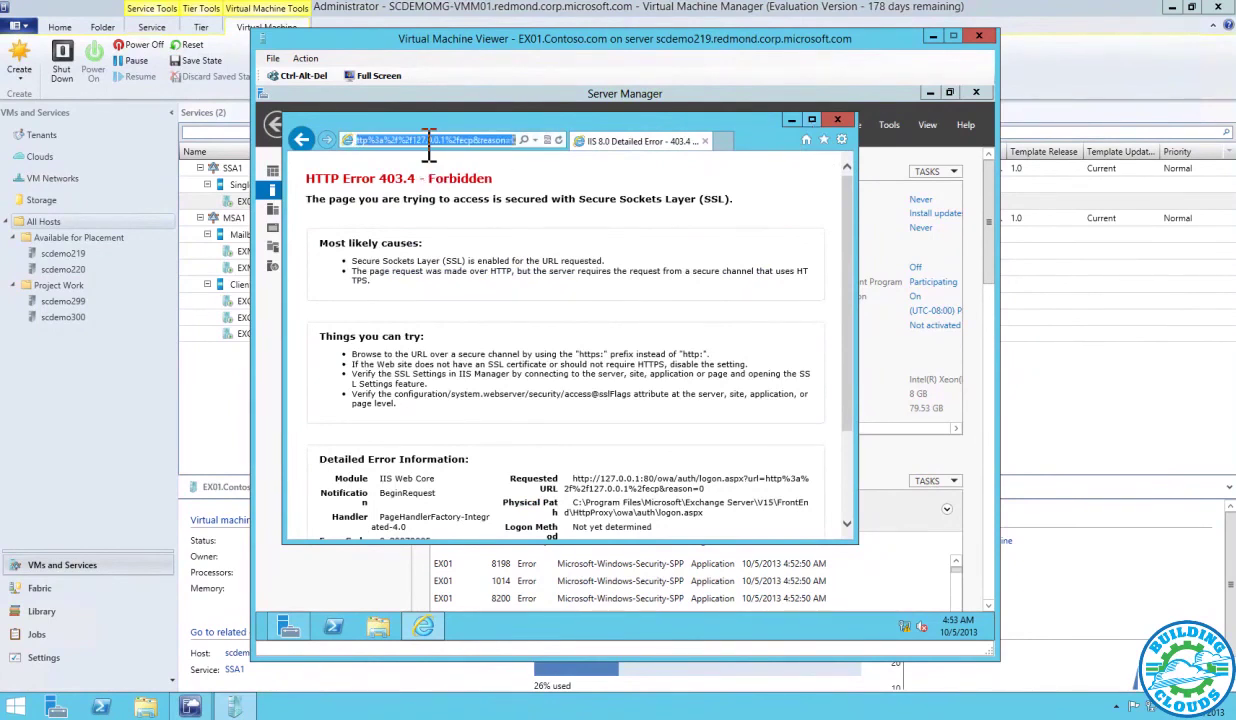
pyautogui.write('https:')
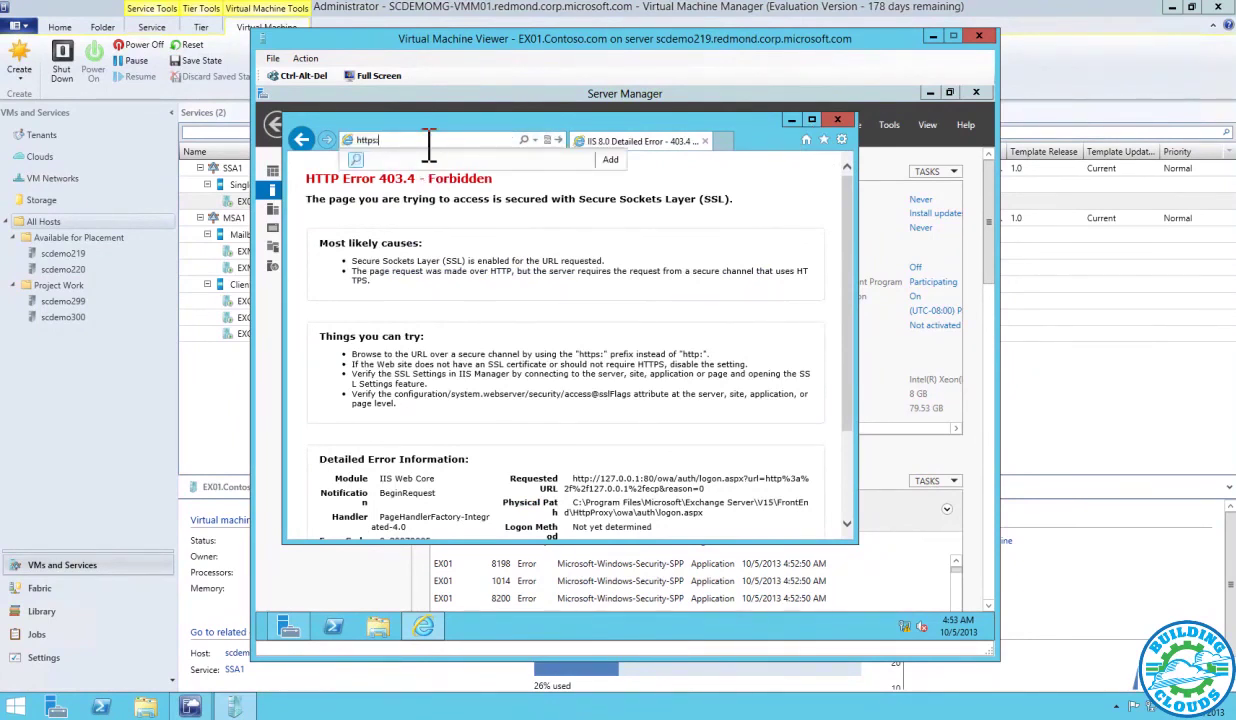
pyautogui.write('//127.0.0.1/ecp')
pyautogui.press('Return')
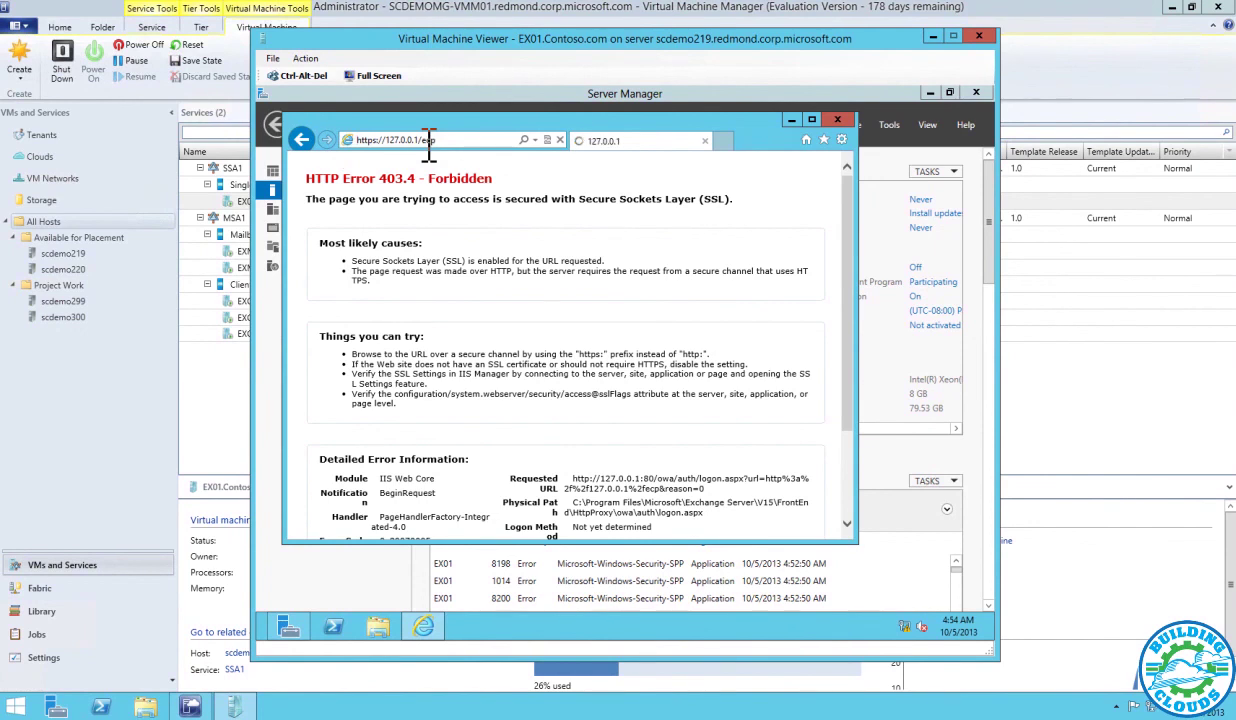
# Maximize Internet Explorer and continue past the certificate warning to the sign-in page
pyautogui.click(811, 120)
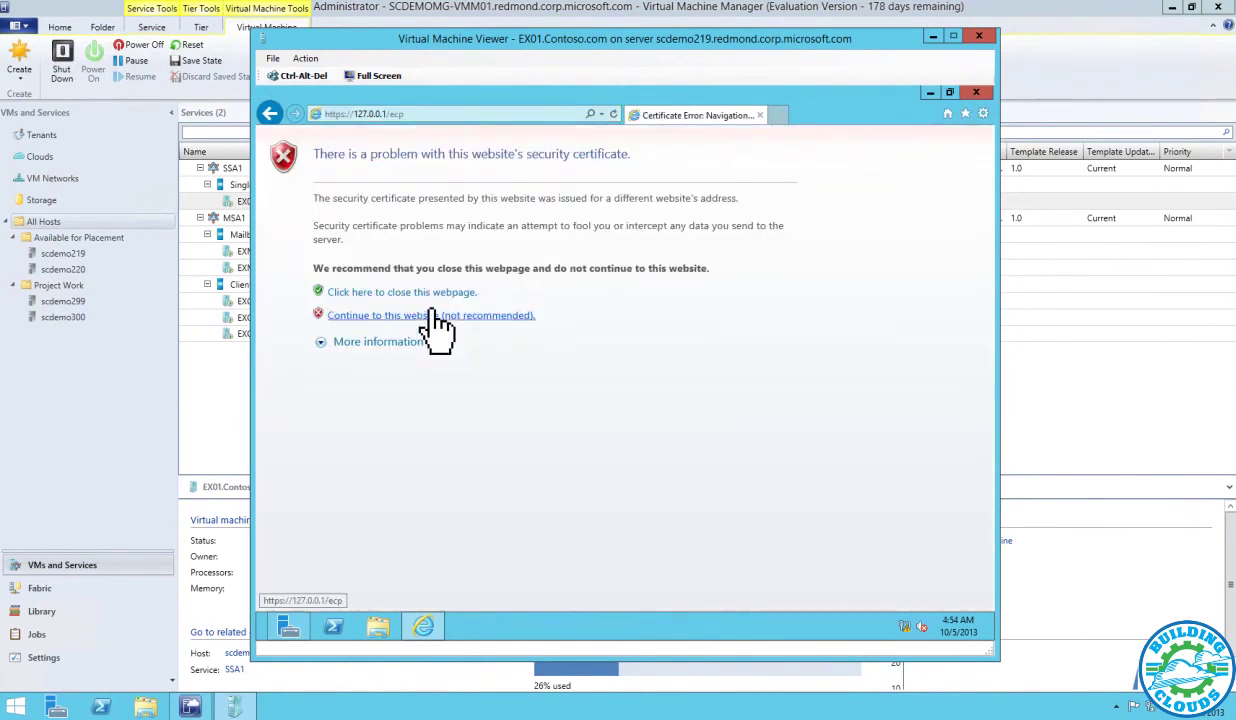
pyautogui.click(436, 316)
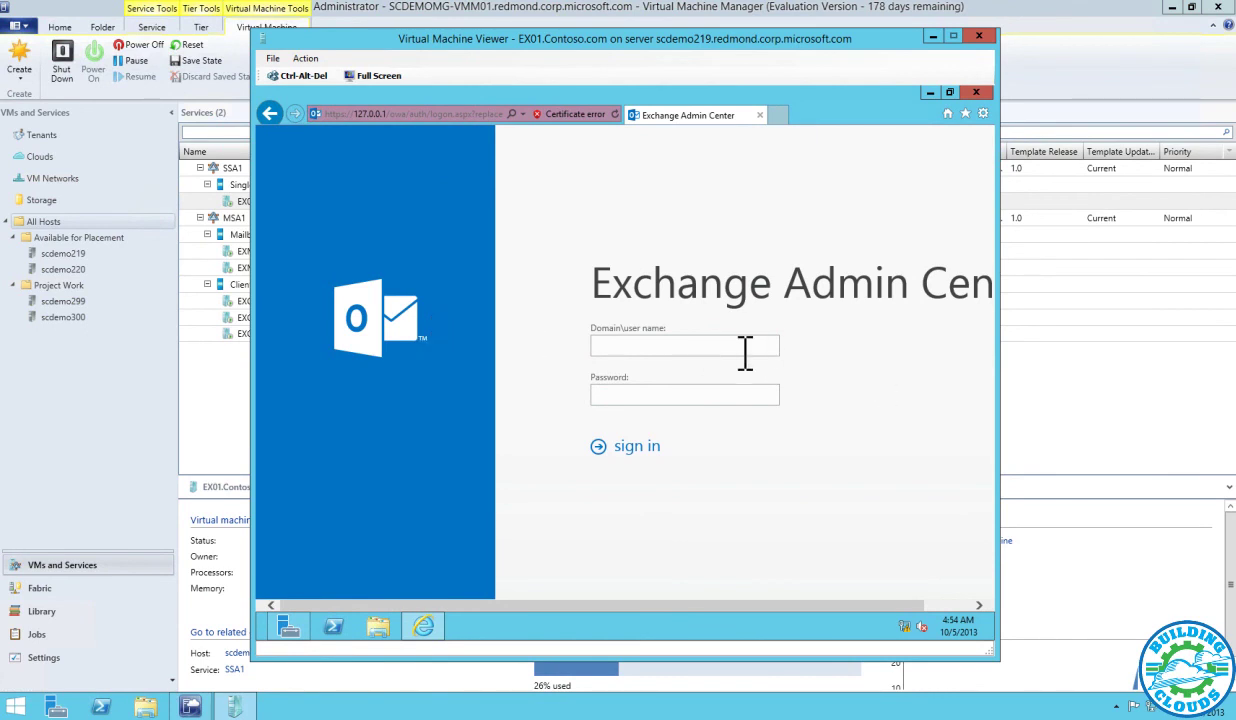
# Sign in to Exchange Admin Center with the contoso domain administrator account and its password
pyautogui.write('contoso\\administrator')
pyautogui.press('Tab')
pyautogui.write('P@ssw0rd')
pyautogui.press('Return')
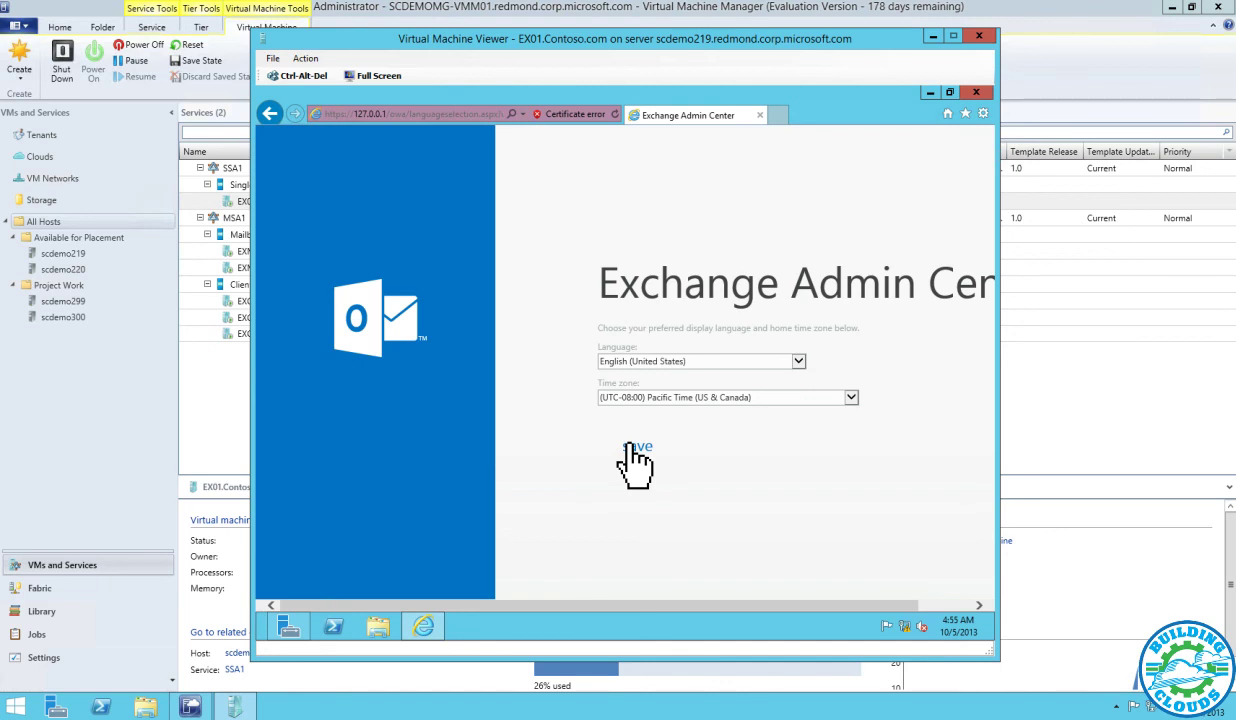
# Save English (United States) and (UTC-08:00) Pacific Time as the language and time zone
pyautogui.click(631, 444)
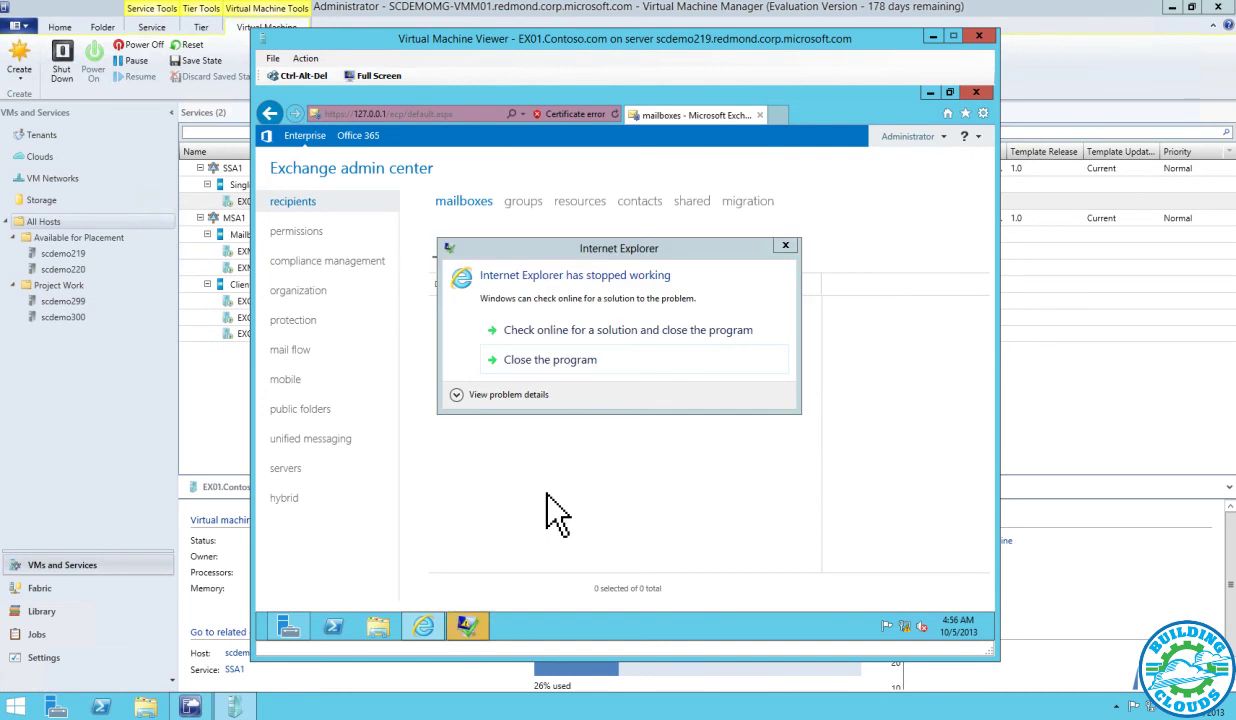
# Close the crashed browser and continue past the certificate warning to reload the admin center
pyautogui.click(582, 364)
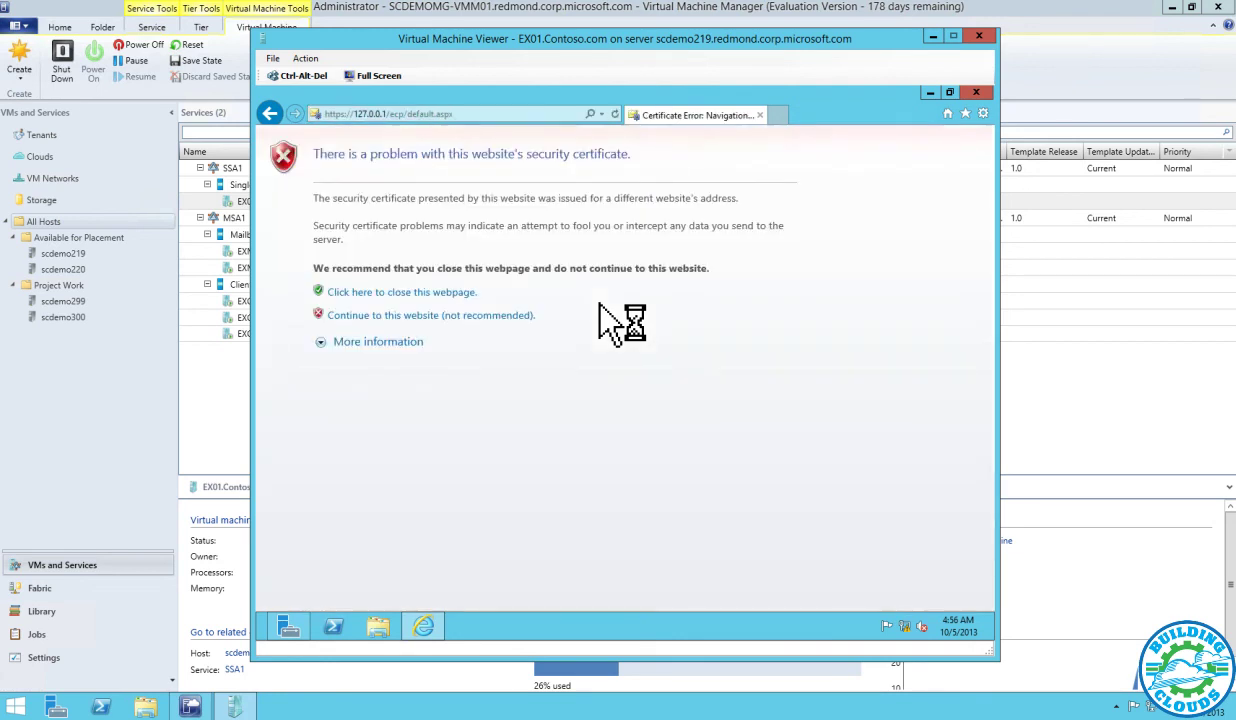
pyautogui.click(486, 315)
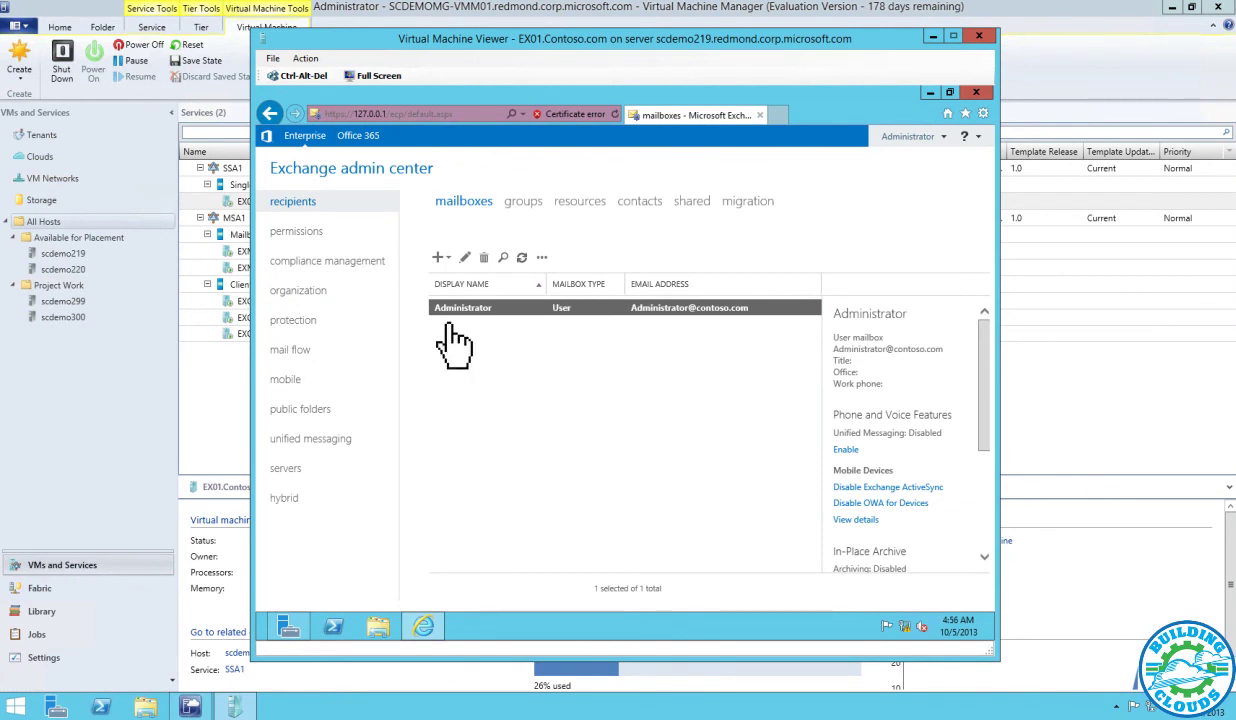
# Open the servers list, check the databases and DAG tabs, then return to servers
pyautogui.click(303, 470)
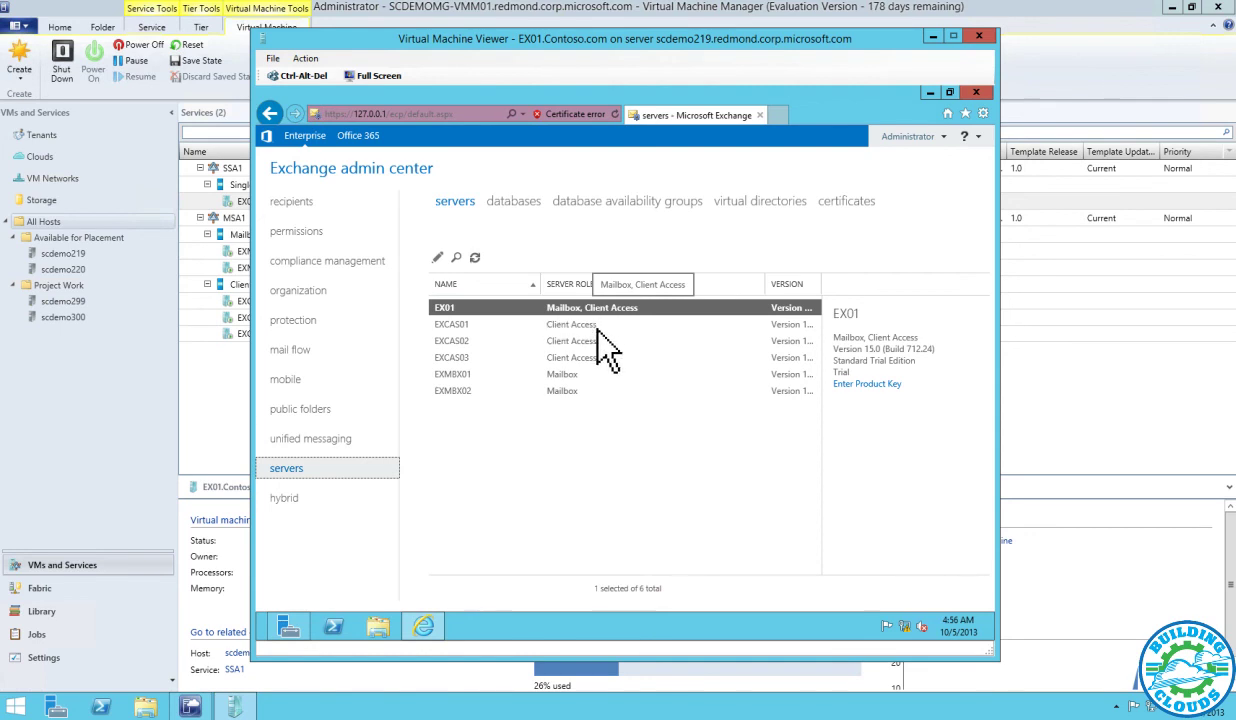
pyautogui.click(518, 210)
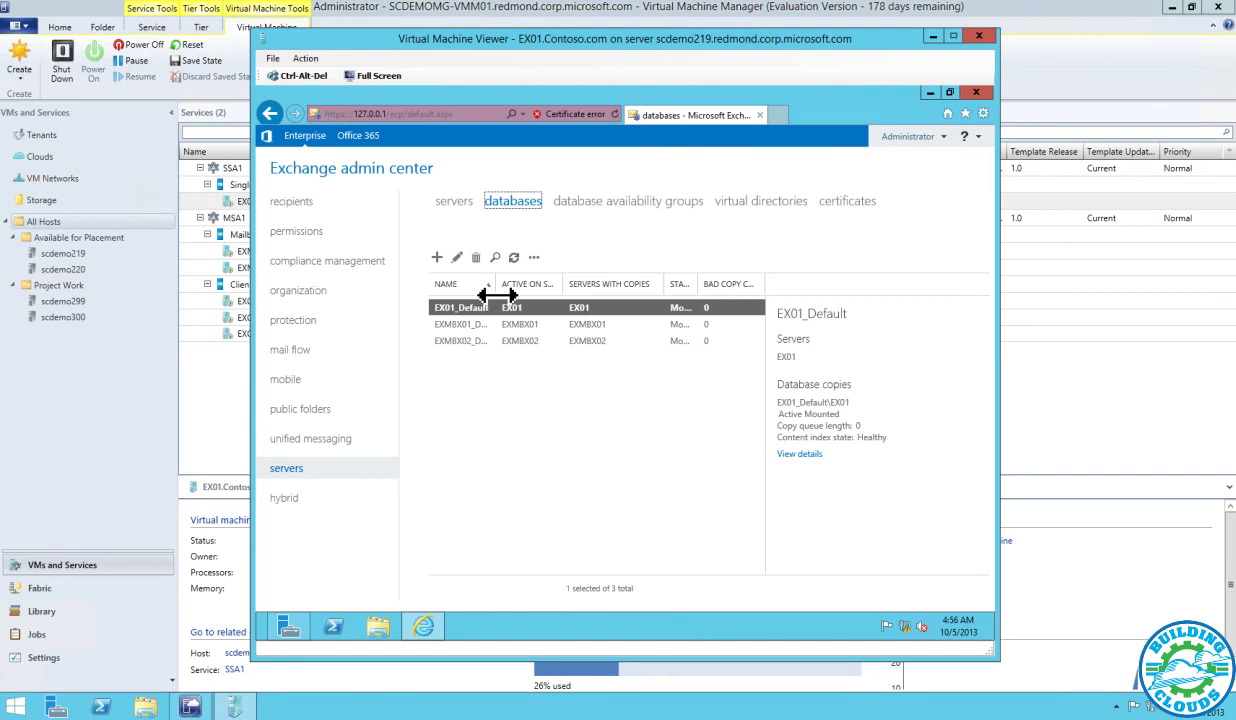
pyautogui.click(590, 201)
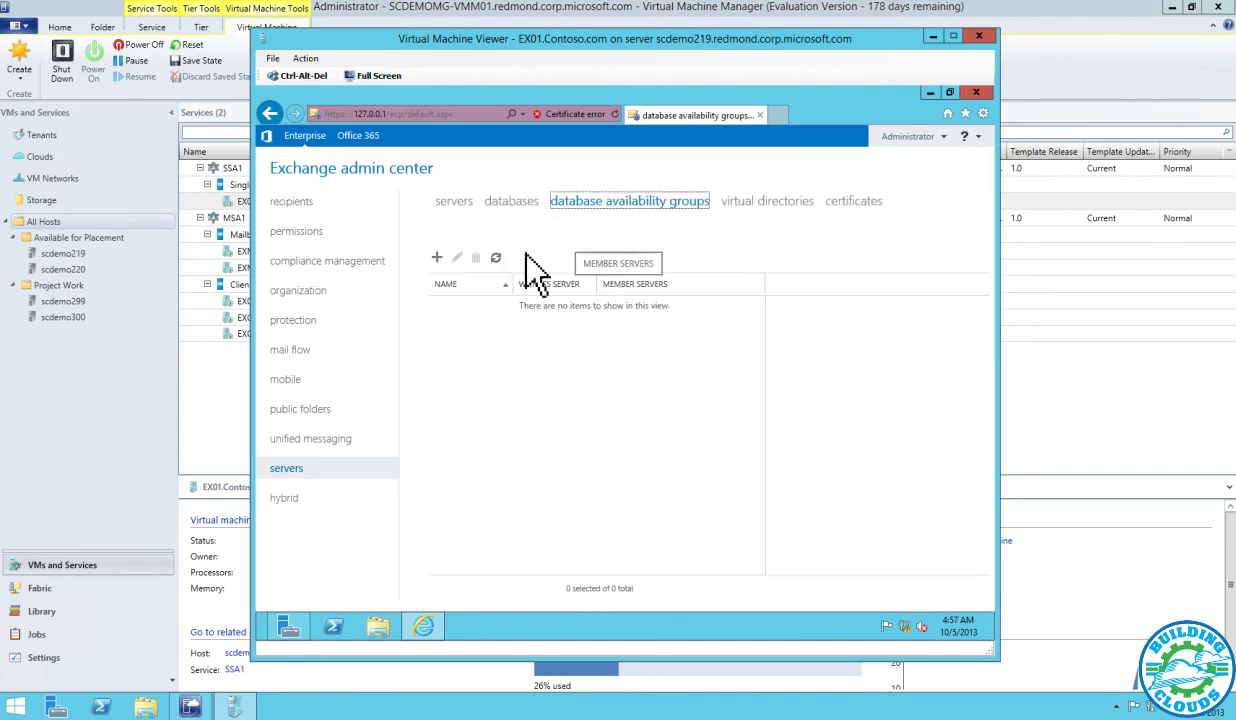
pyautogui.click(457, 202)
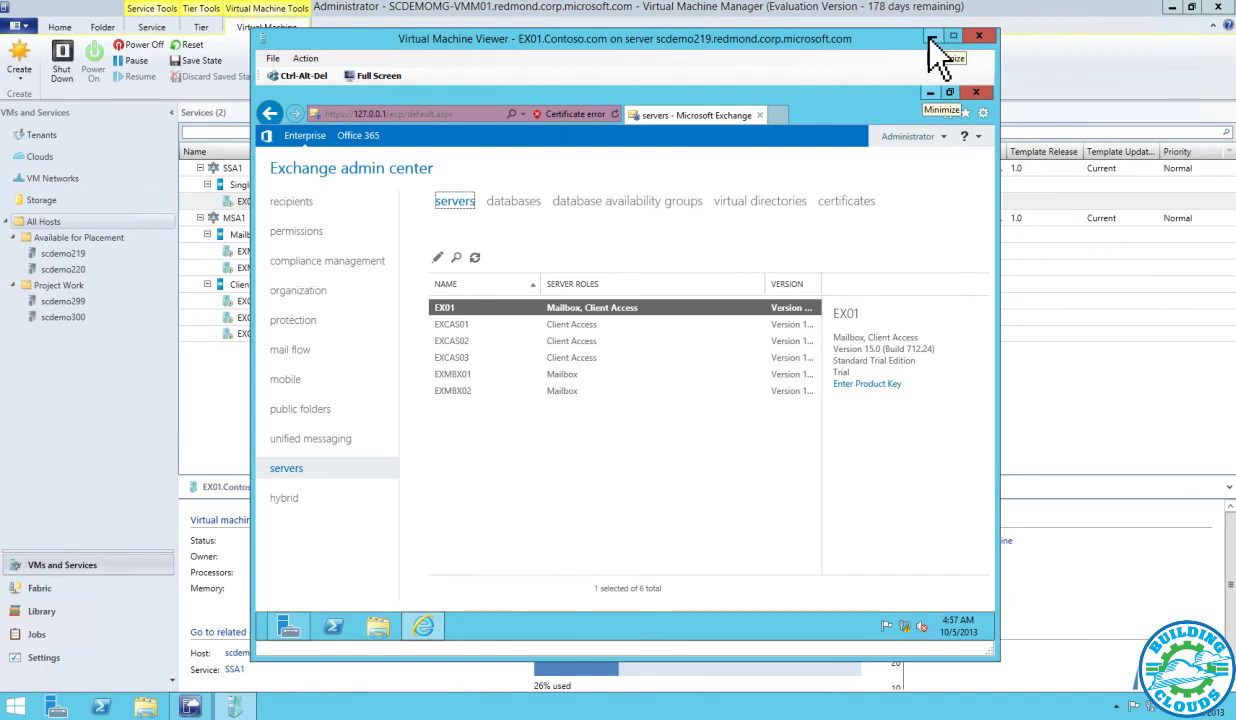
# Choose Scale Out on MSA1's Client Access Server Scale Out tier
pyautogui.click(929, 37)
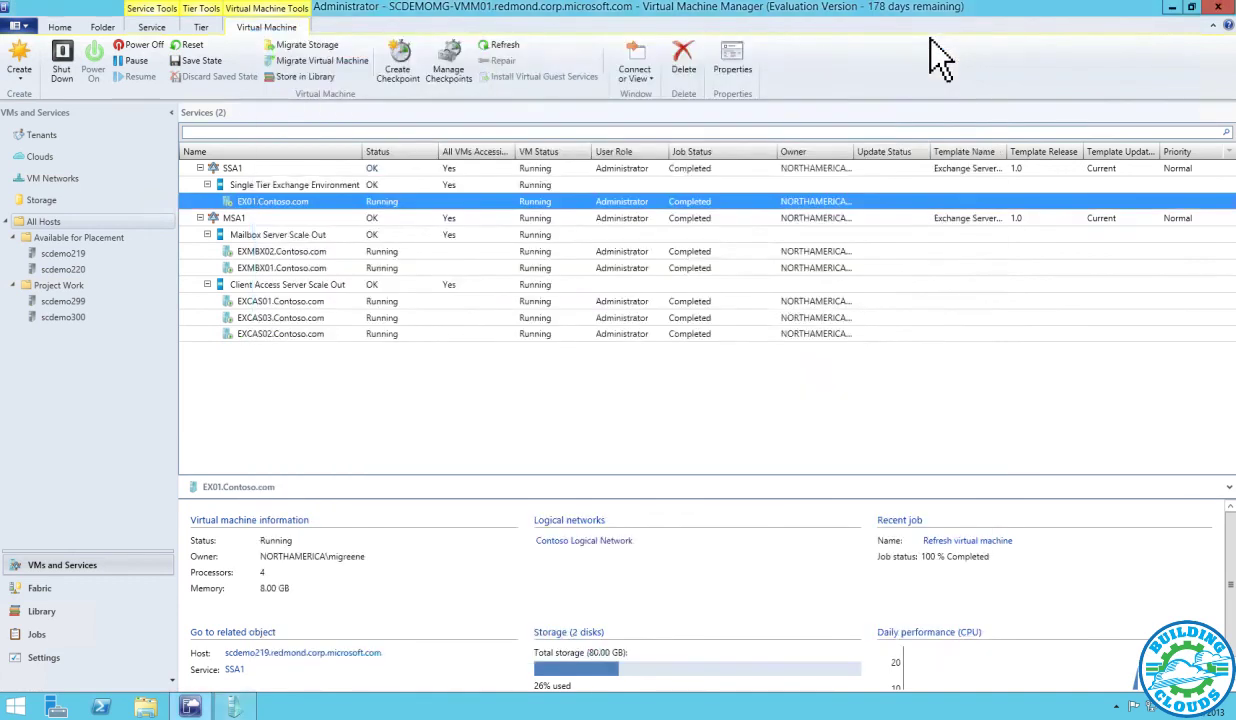
pyautogui.click(319, 289)
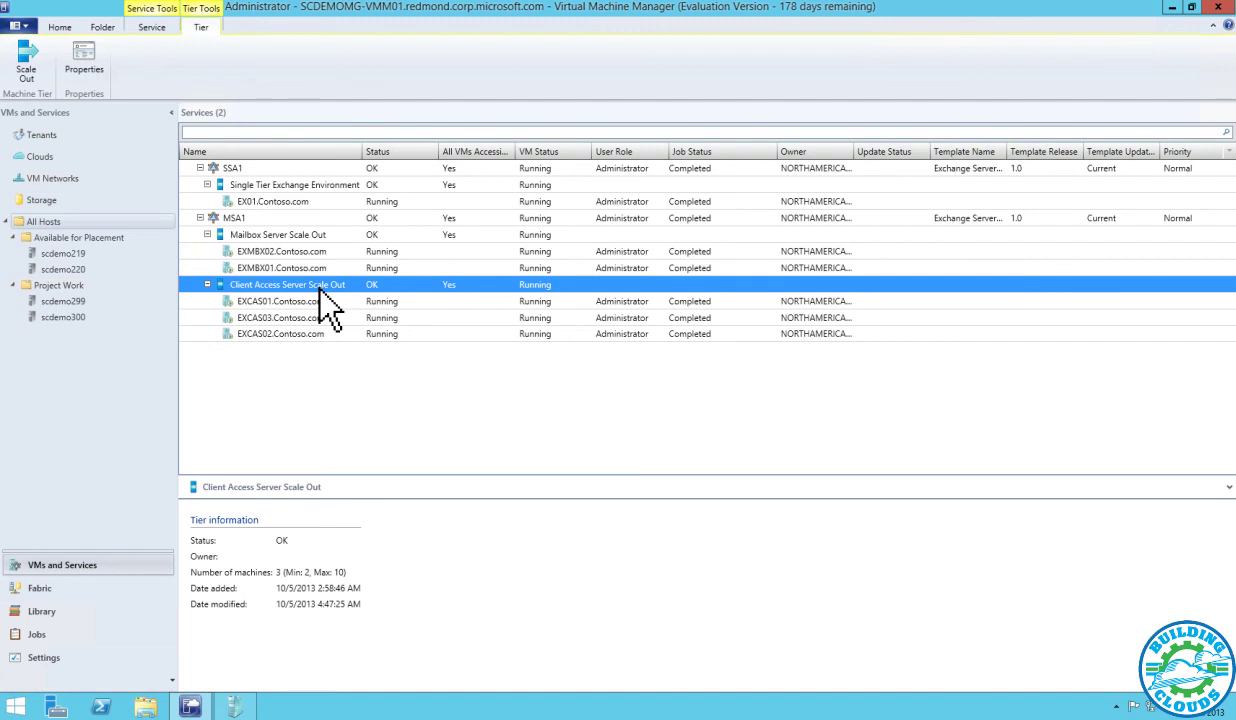
pyautogui.rightClick(319, 287)
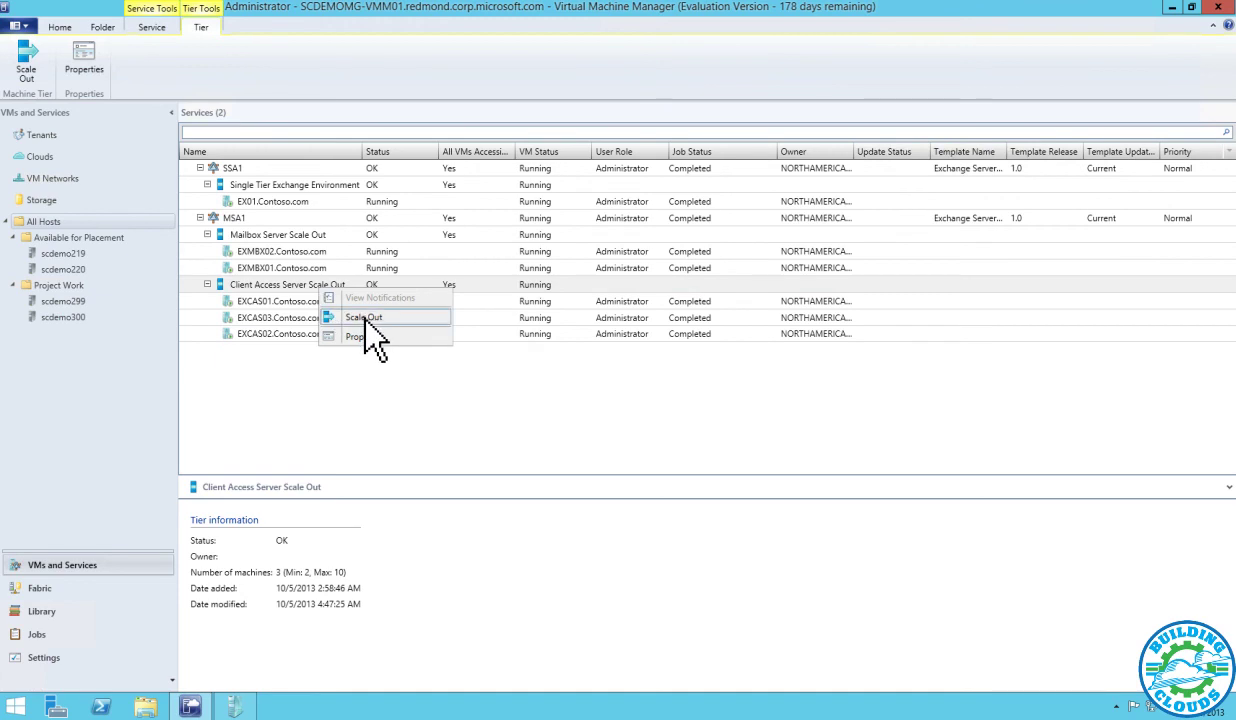
pyautogui.click(365, 315)
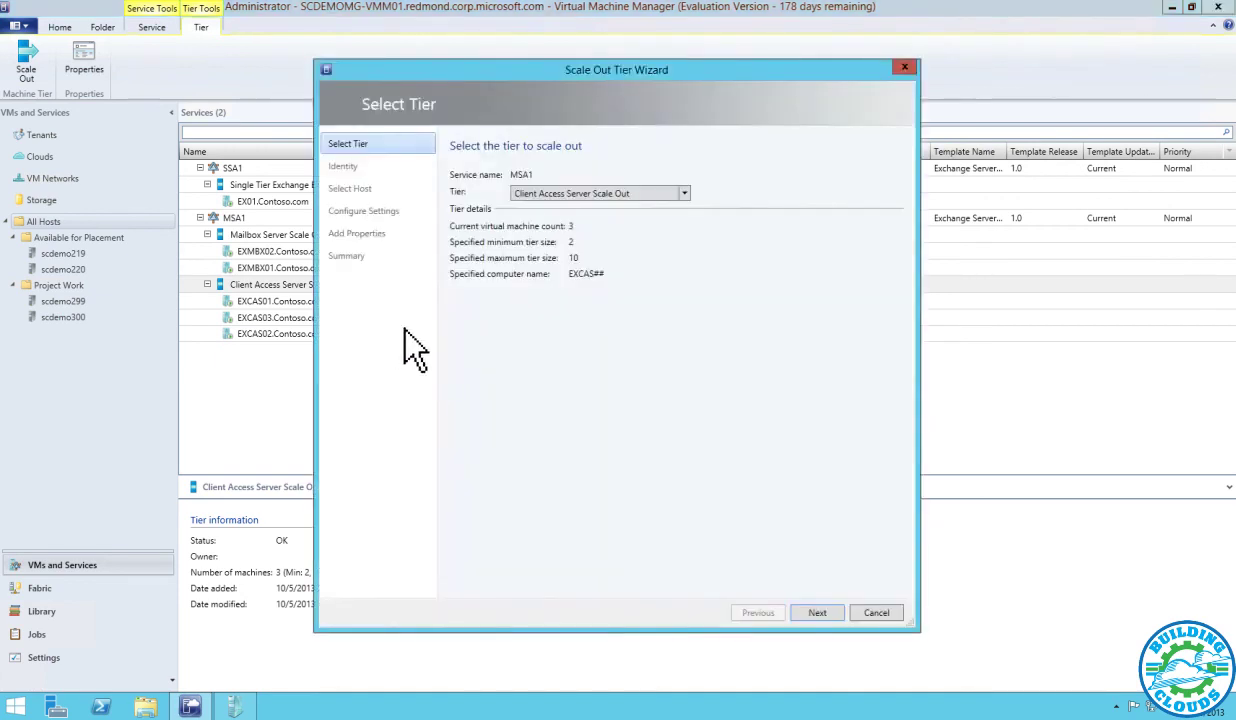
# Run the Scale Out Tier Wizard with default host and settings to deploy EXCAS04.Contoso.com
pyautogui.click(814, 612)
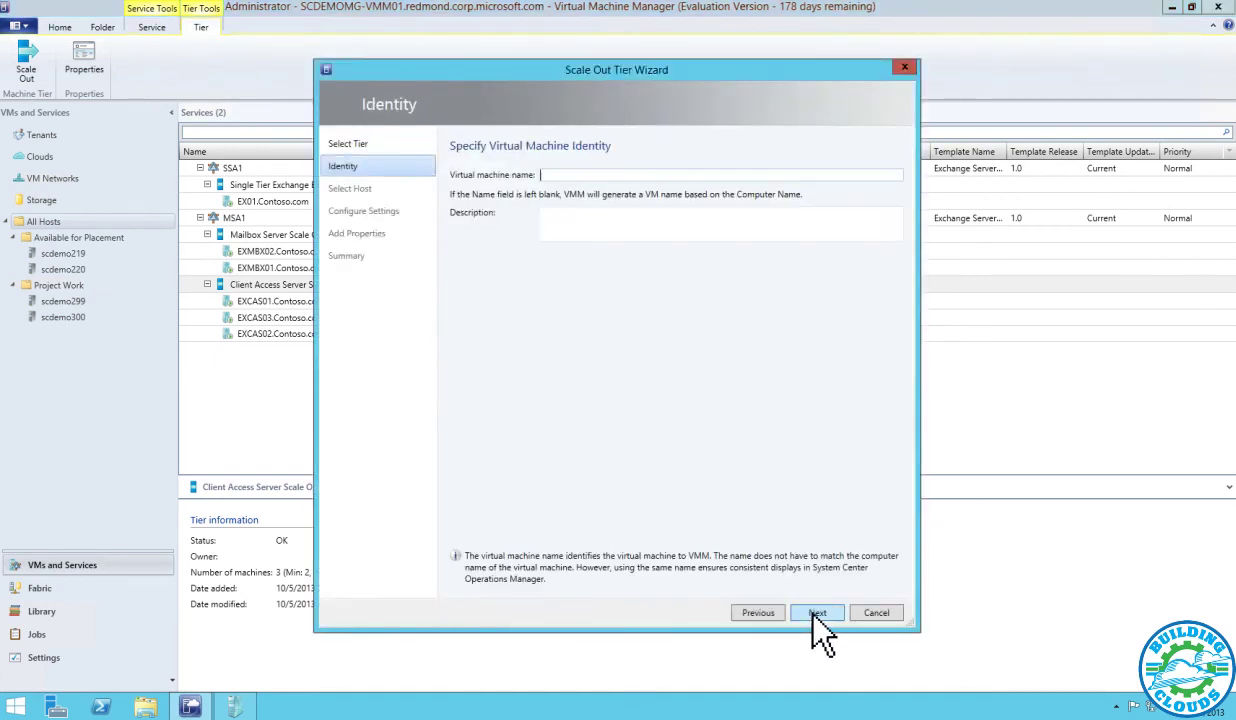
pyautogui.click(814, 613)
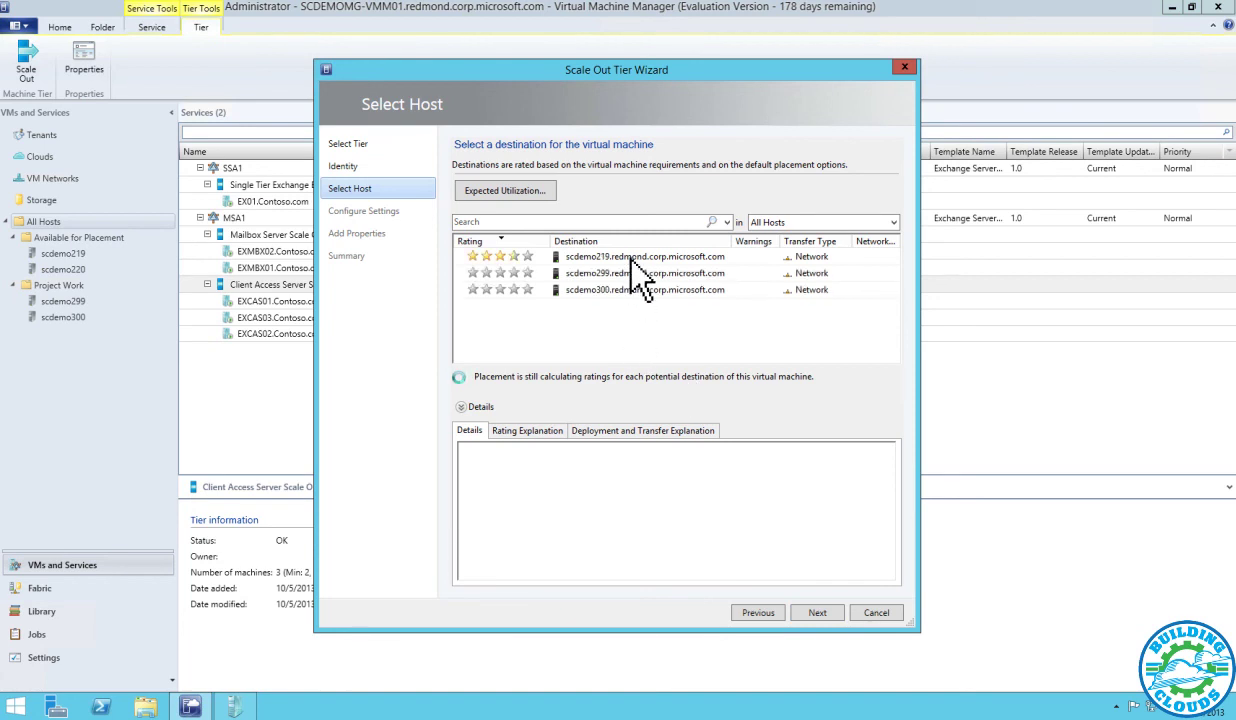
pyautogui.click(822, 613)
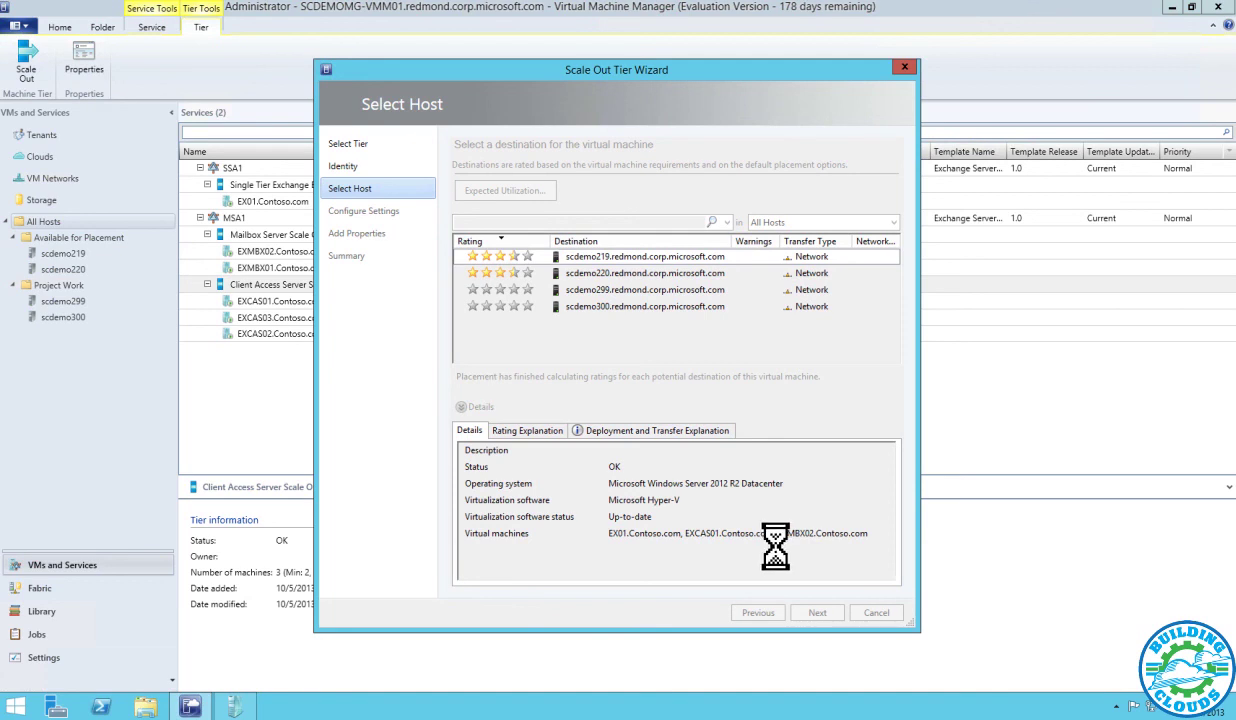
pyautogui.click(822, 613)
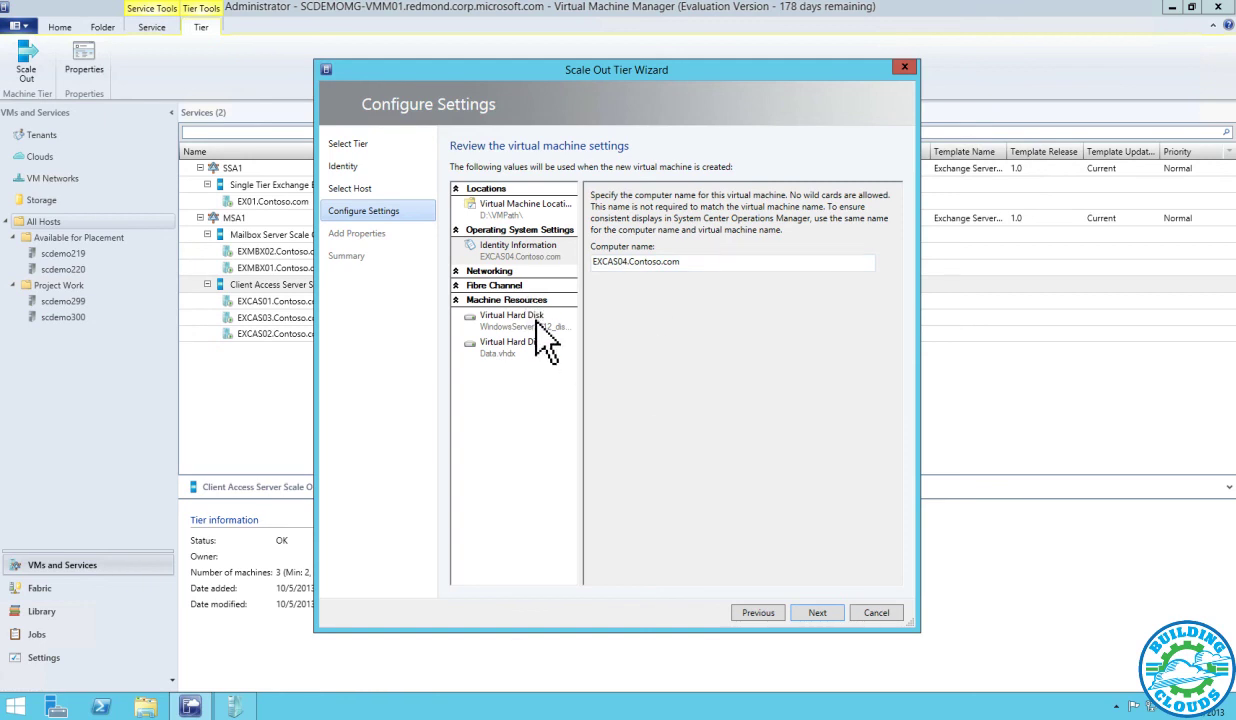
pyautogui.click(835, 612)
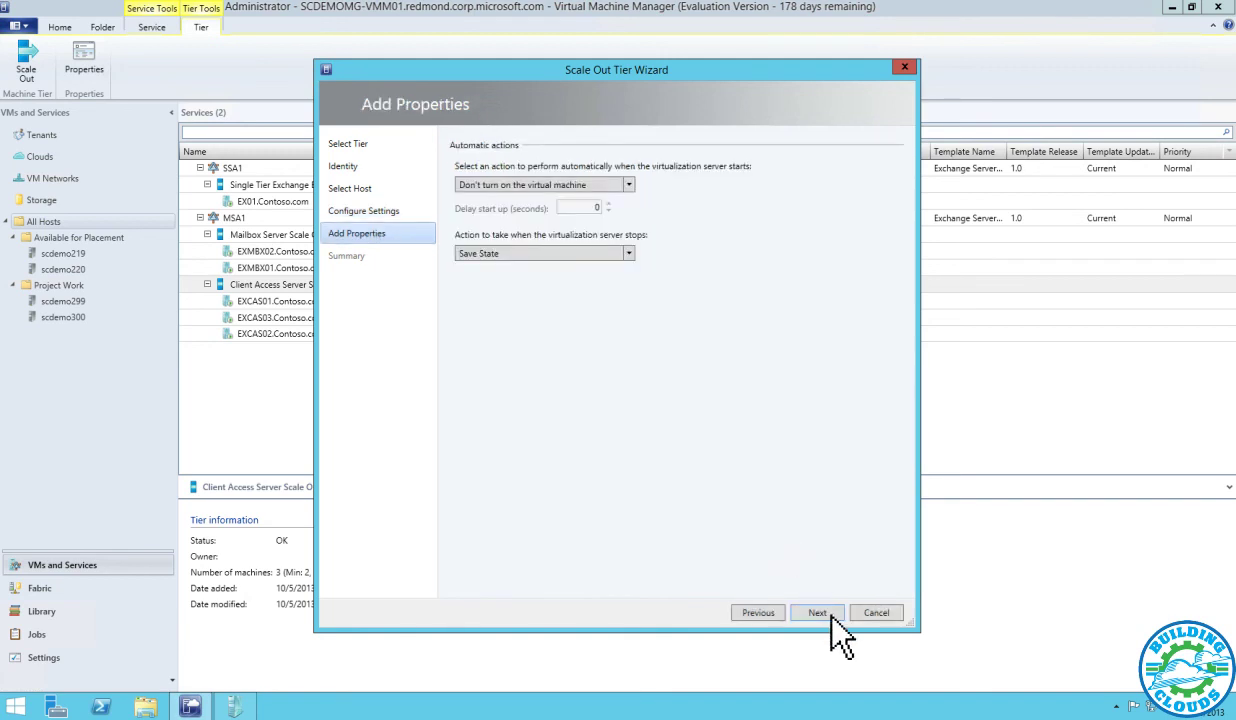
pyautogui.click(826, 612)
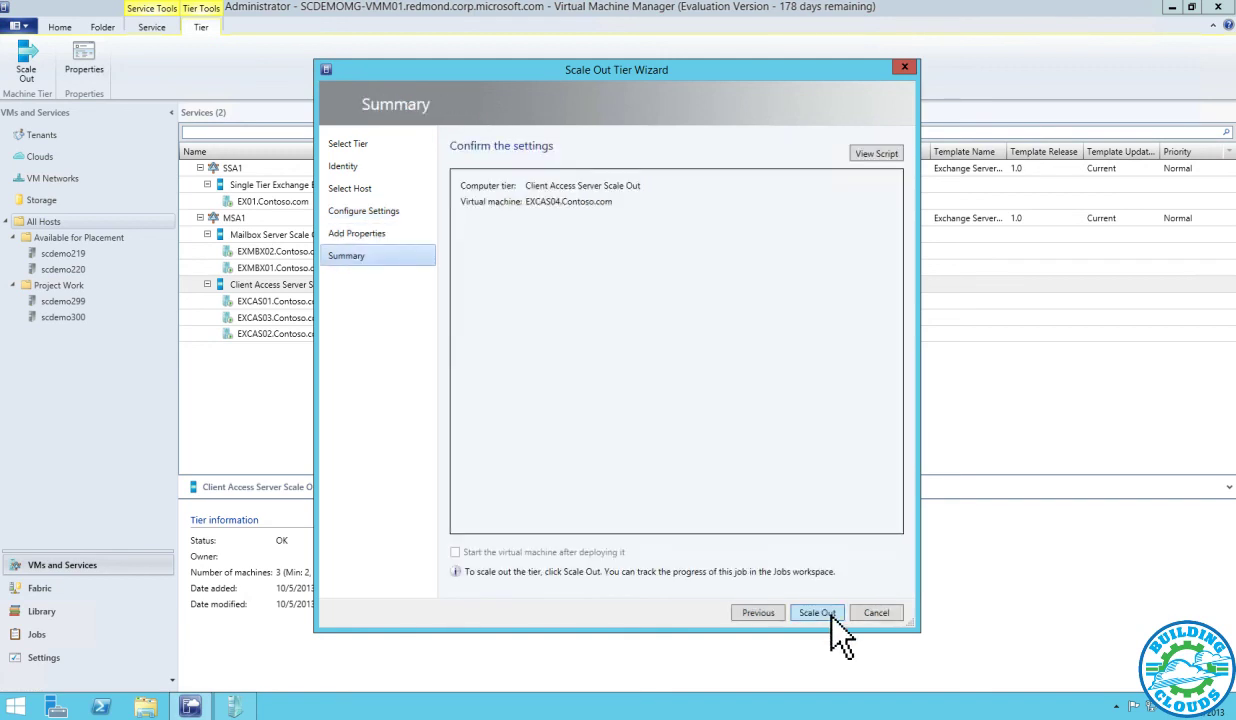
pyautogui.click(818, 612)
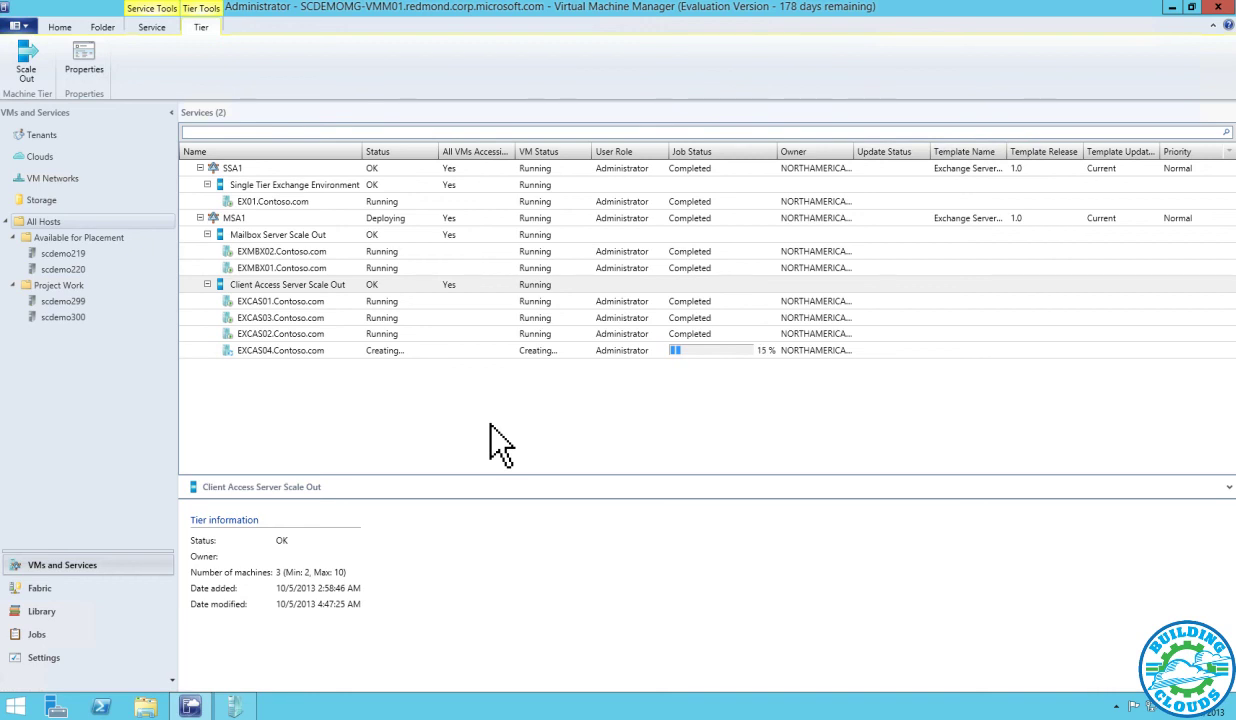
# Select the new EXCAS04.Contoso.com machine while its deployment is in progress
pyautogui.click(285, 350)
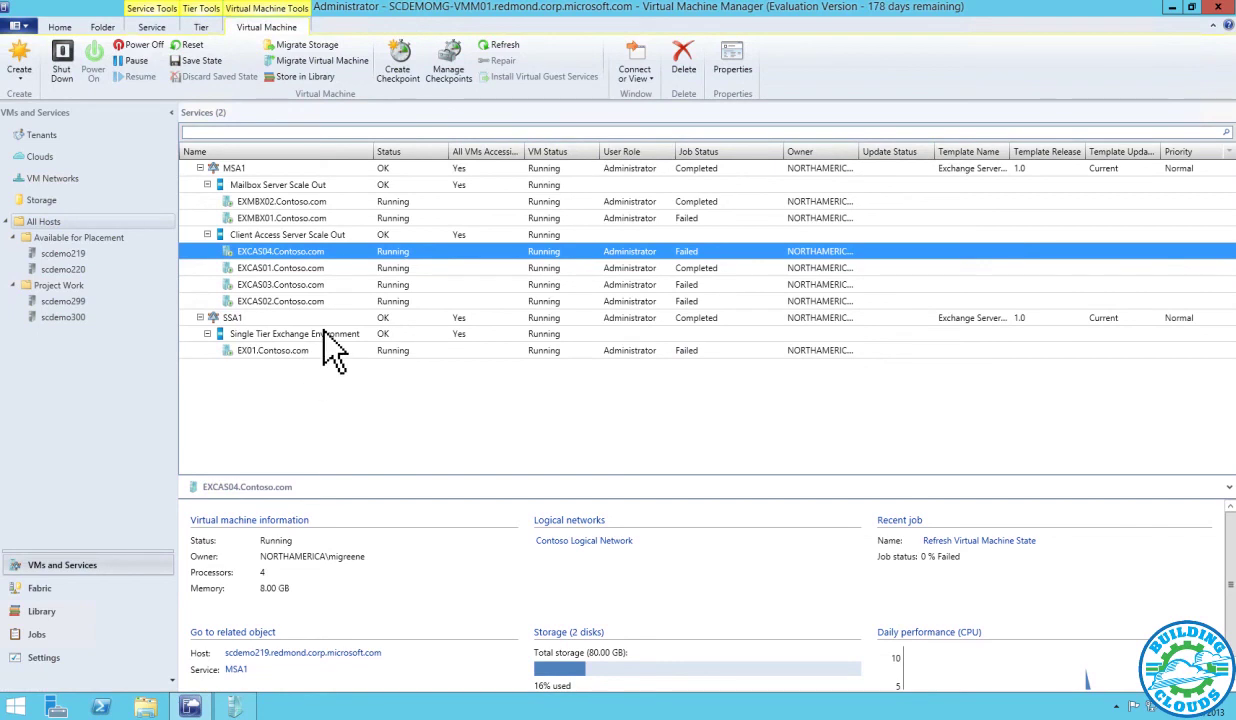
# Connect via console to the EXCAS04.Contoso.com virtual machine and reposition the console window
pyautogui.rightClick(286, 253)
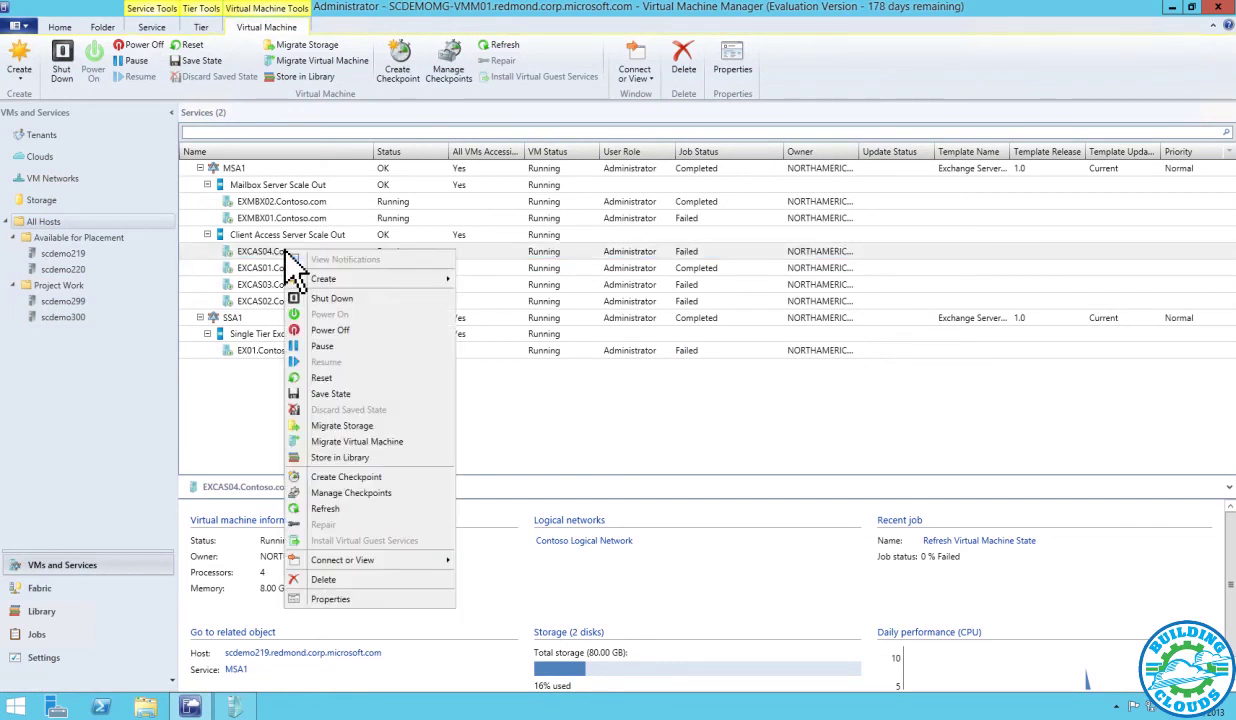
pyautogui.moveTo(441, 564)
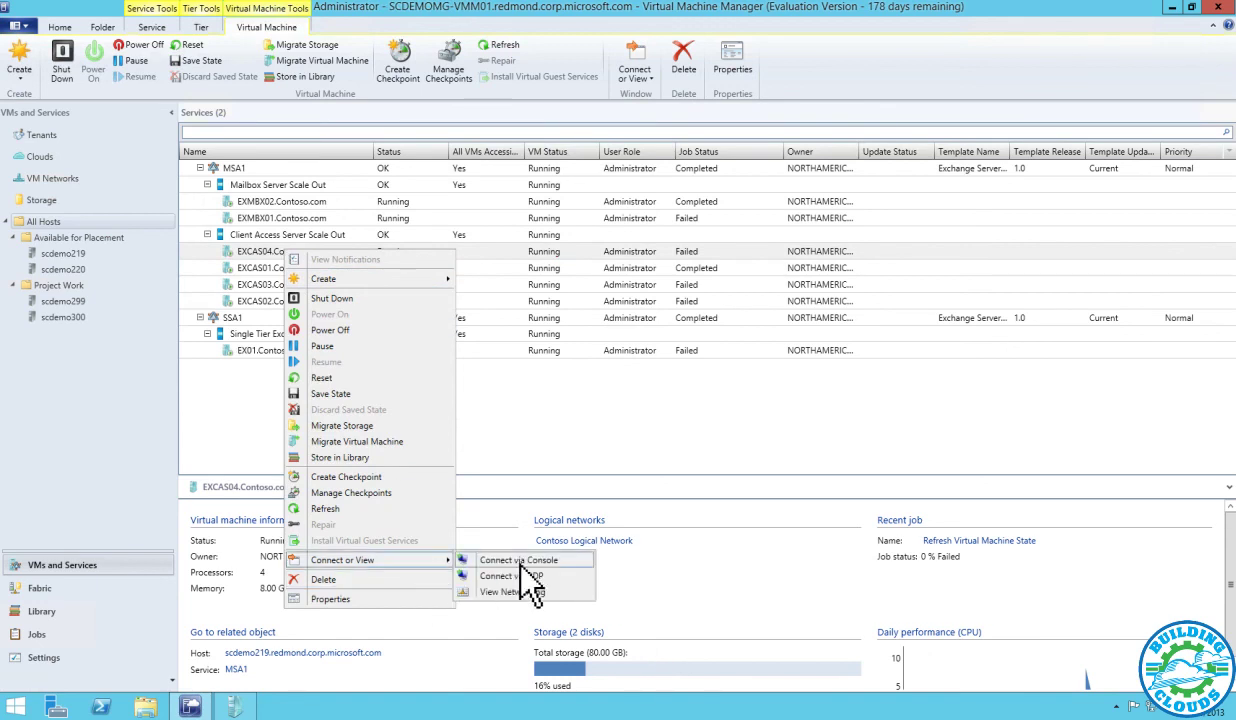
pyautogui.click(505, 561)
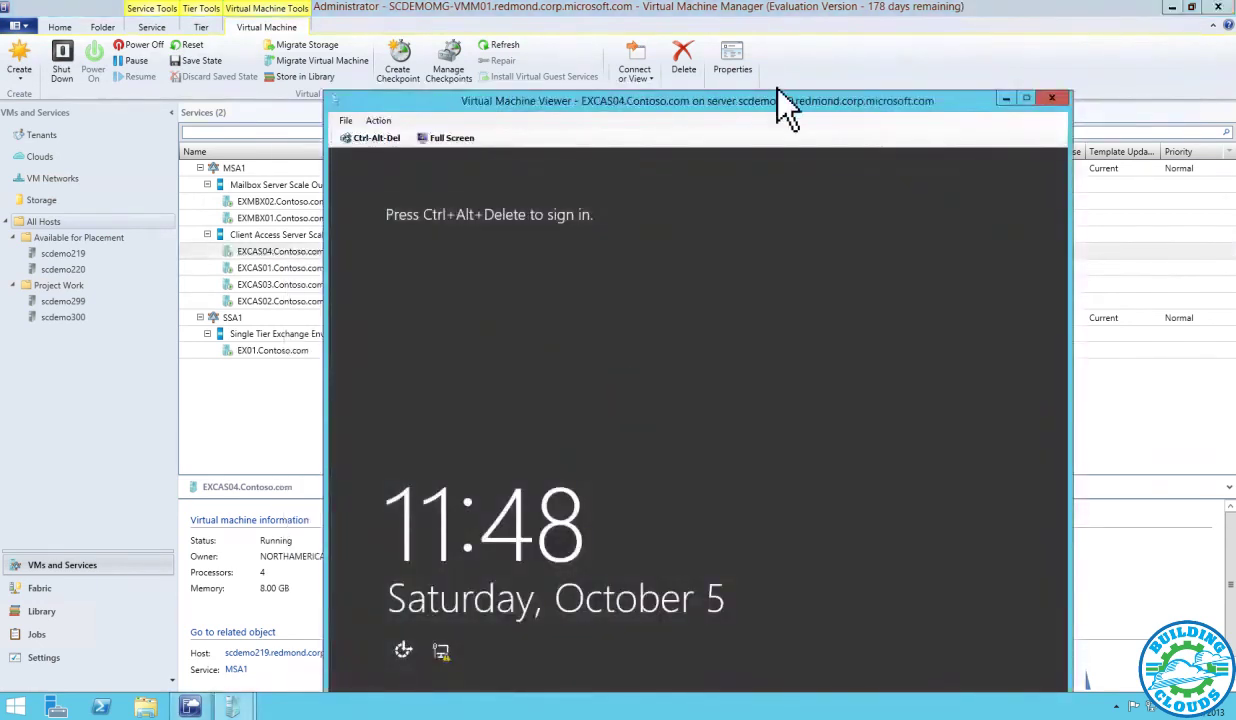
pyautogui.moveTo(755, 102); pyautogui.dragTo(722, 43)
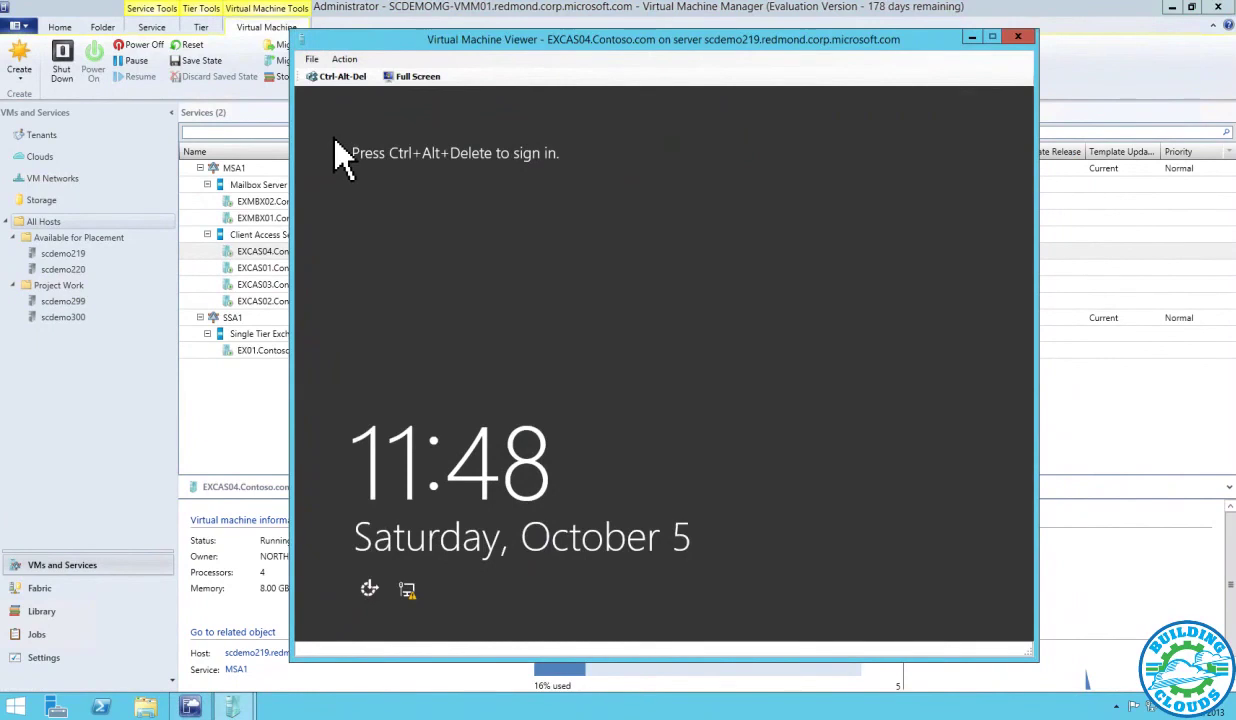
# Sign in to EXCAS04 as Administrator with the account password, reaching the Start screen
pyautogui.click(341, 77)
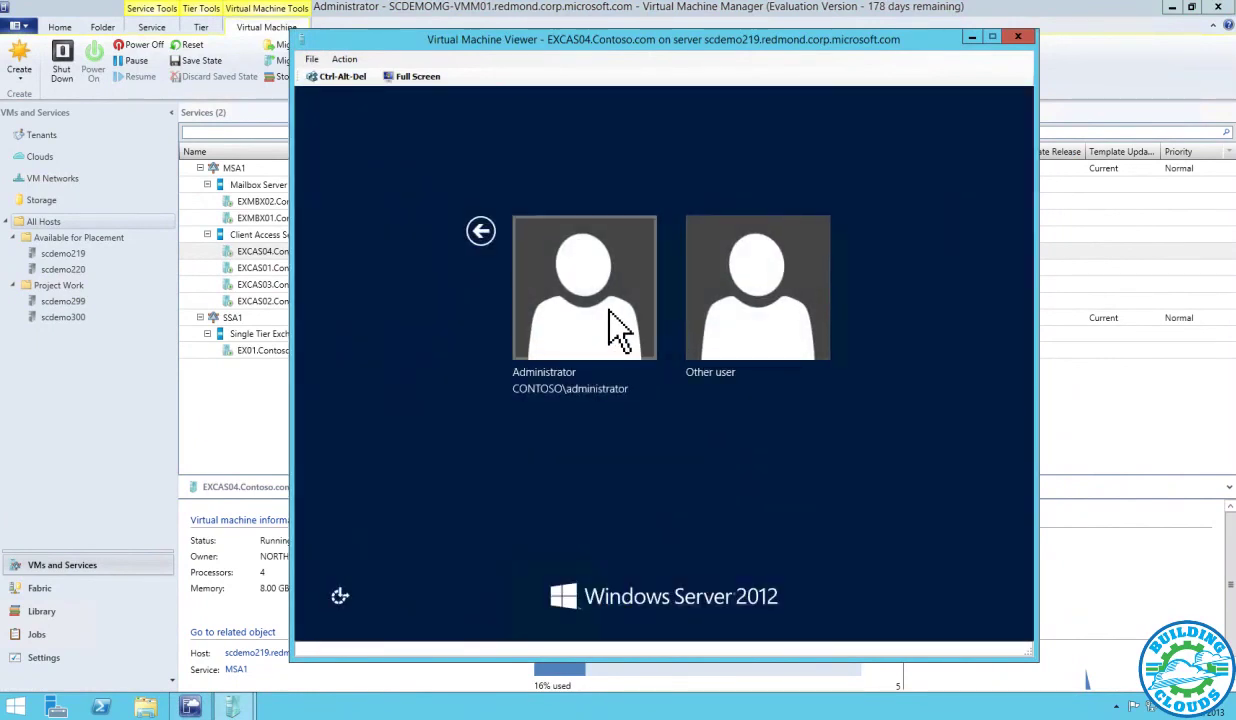
pyautogui.click(609, 311)
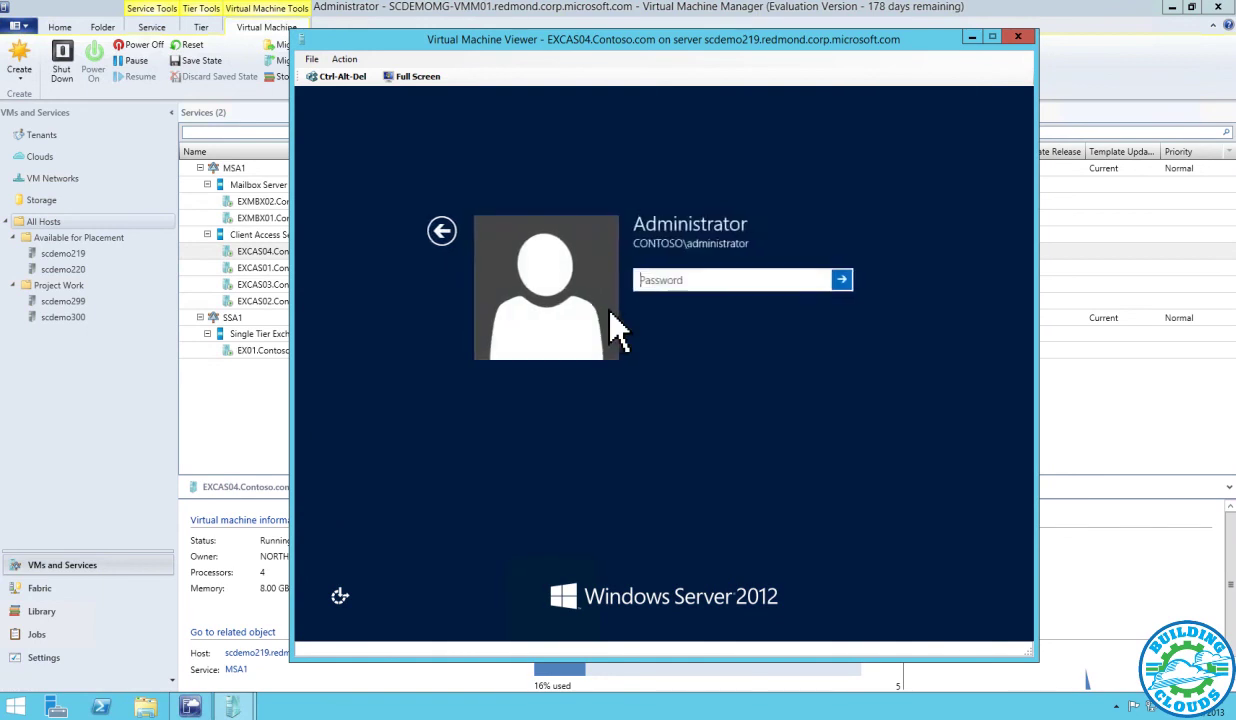
pyautogui.write('********')
pyautogui.press('Return')
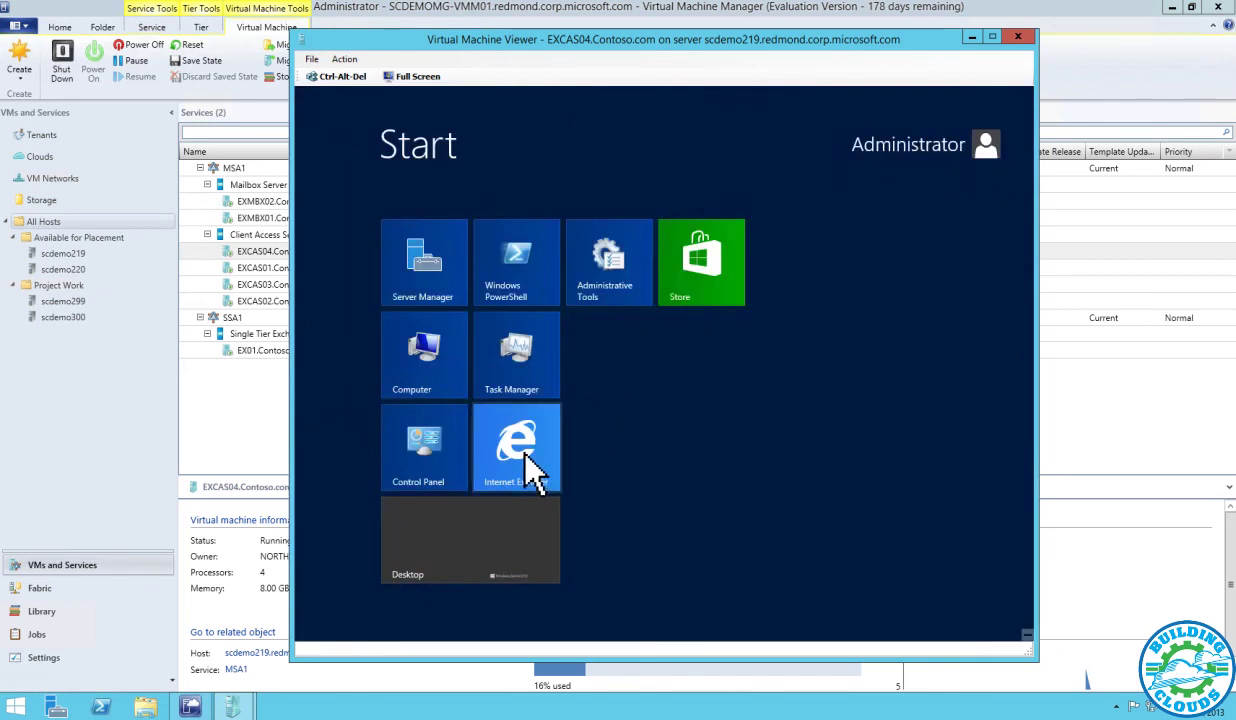
pyautogui.click(530, 463)
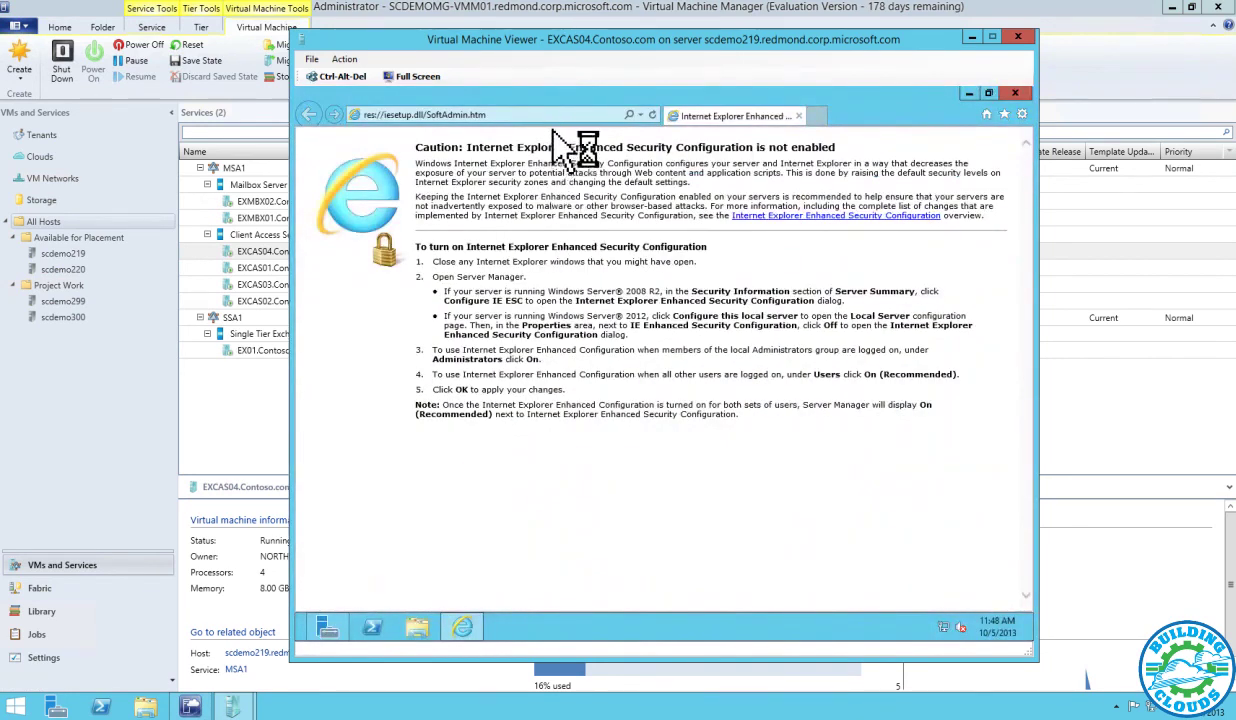
pyautogui.click(560, 115)
pyautogui.write('htt')
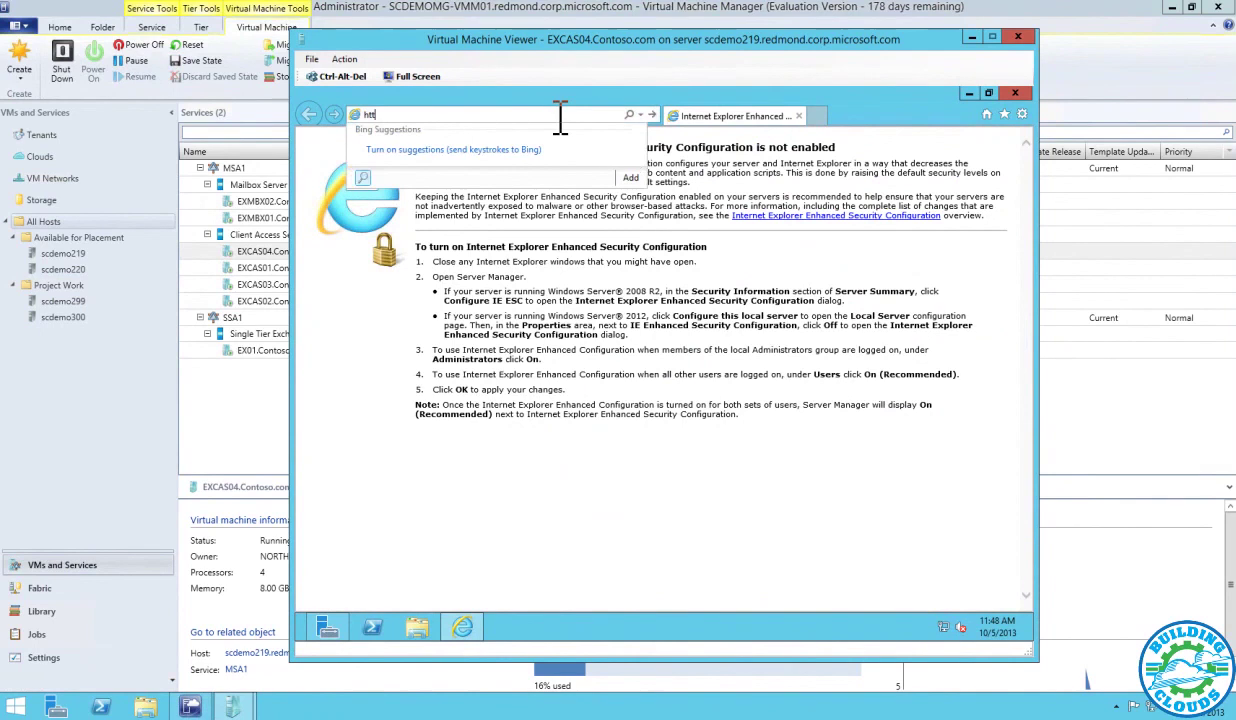
pyautogui.write('ps://127.0.0.1')
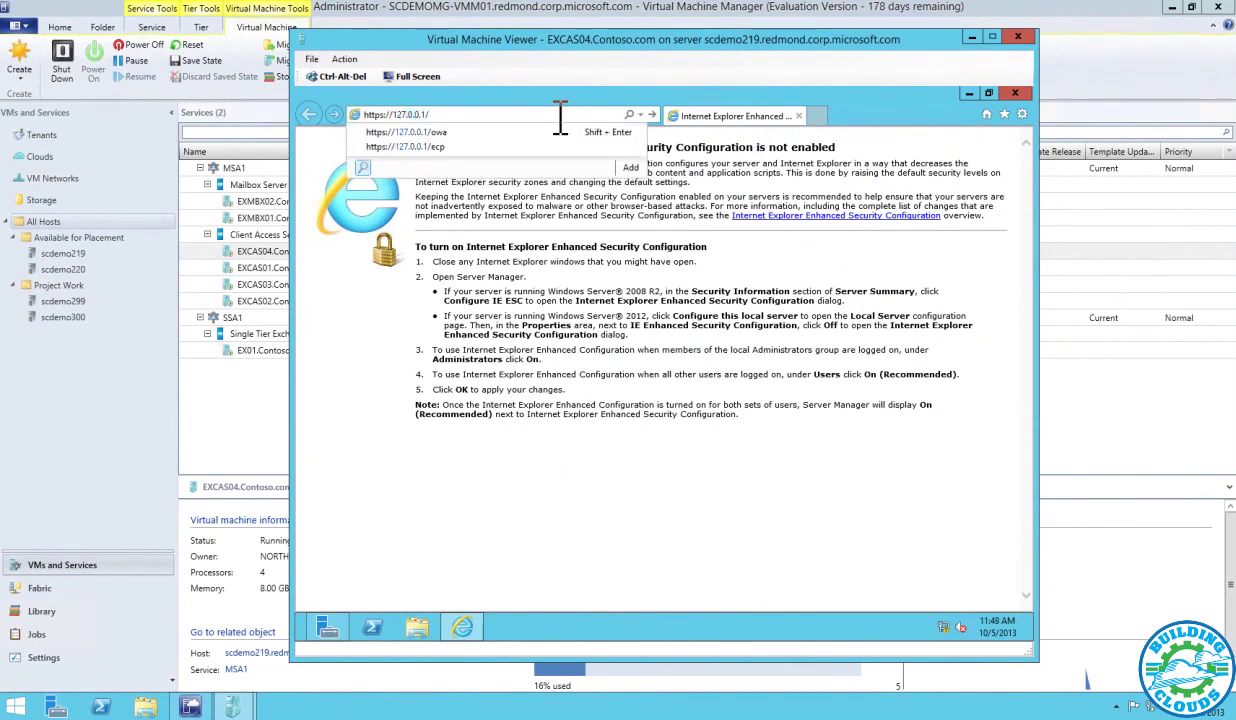
pyautogui.write('/ecp')
pyautogui.press('Return')
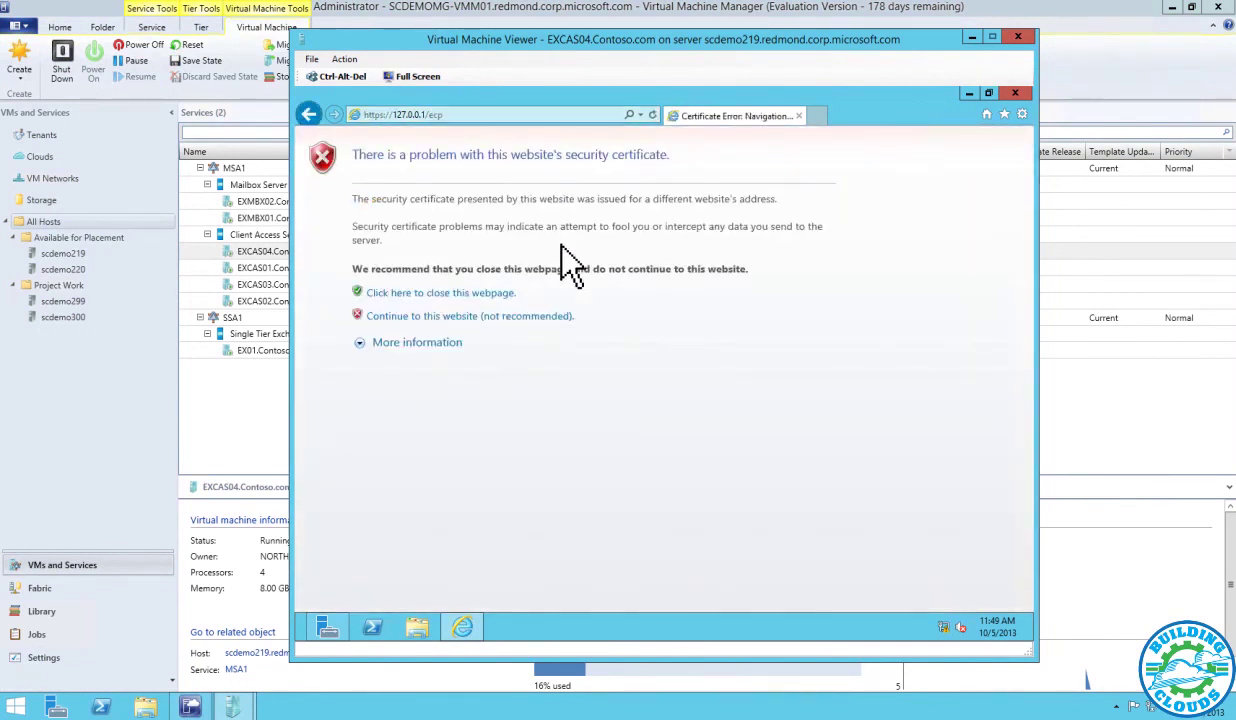
pyautogui.click(540, 316)
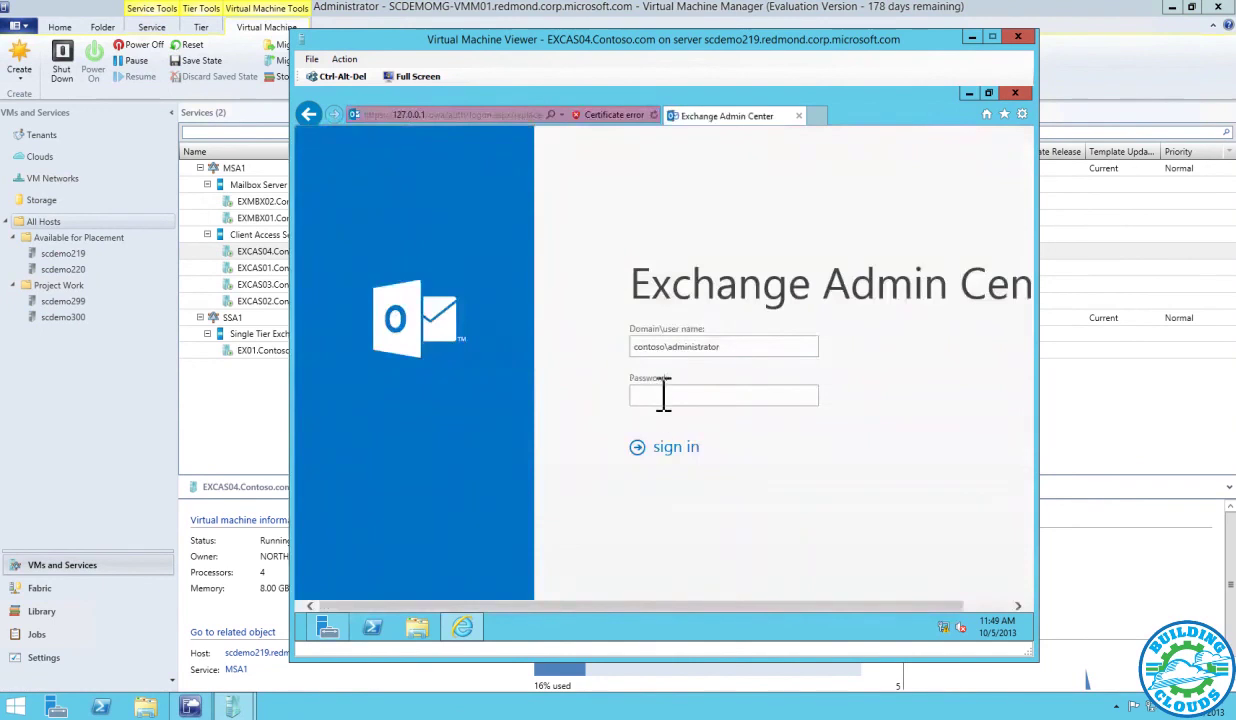
pyautogui.write('Pass@word1')
pyautogui.press('Return')
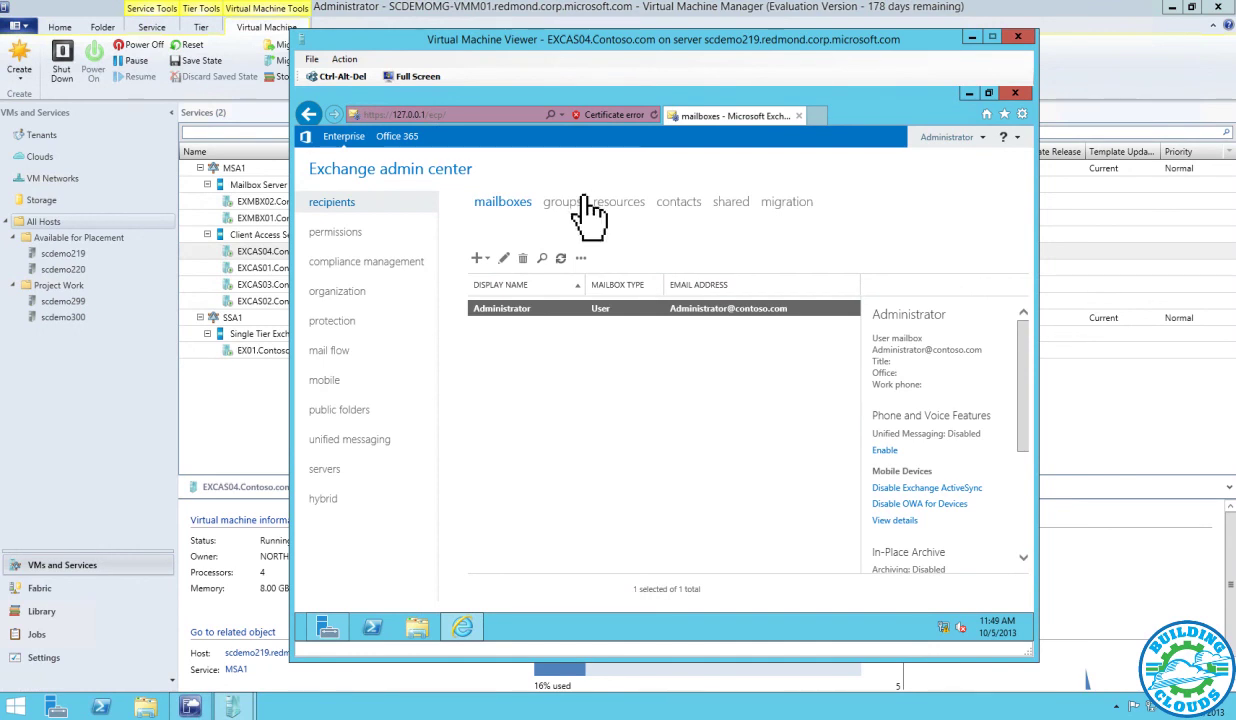
# List the Exchange servers, inspect EXCAS04, glance at database availability groups, then return to servers
pyautogui.click(325, 469)
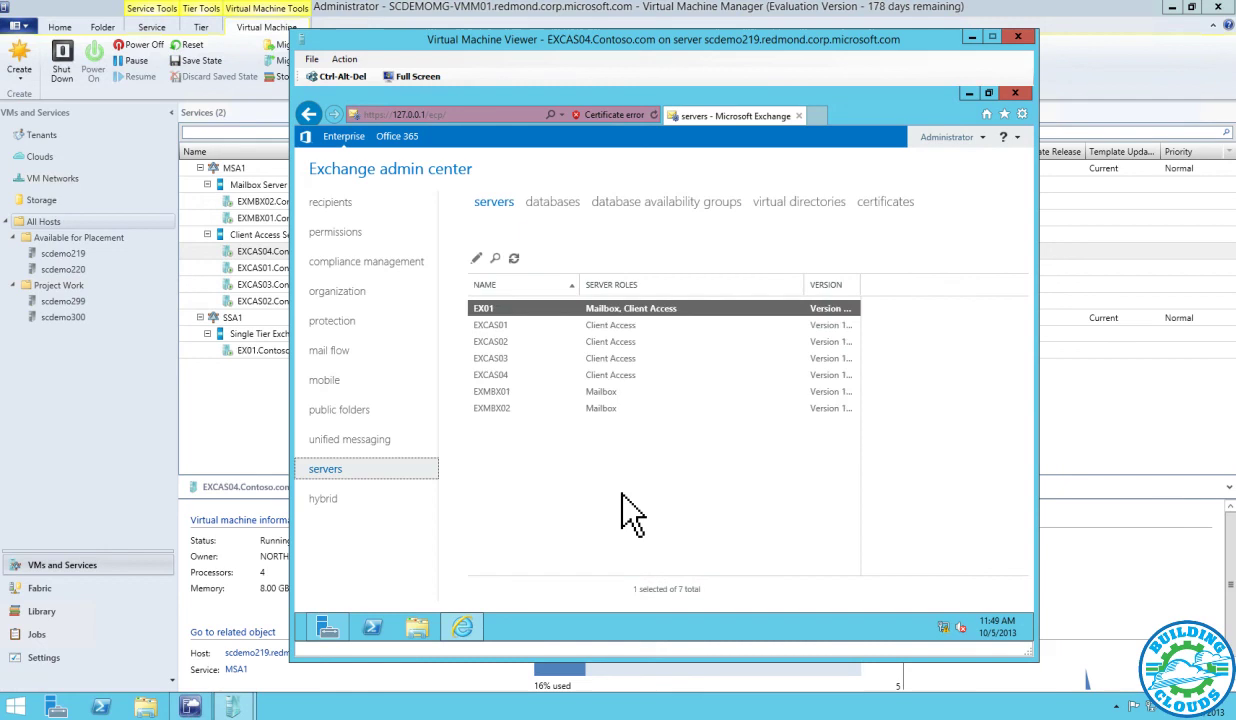
pyautogui.click(498, 377)
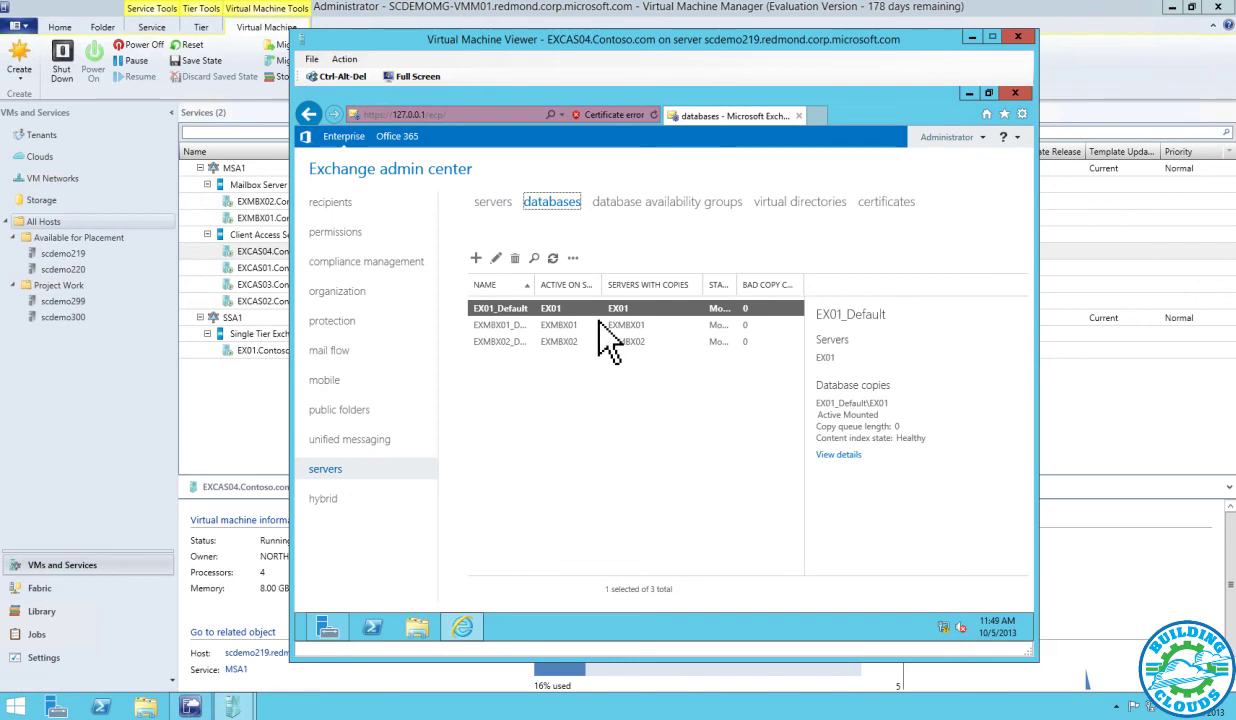
pyautogui.click(625, 203)
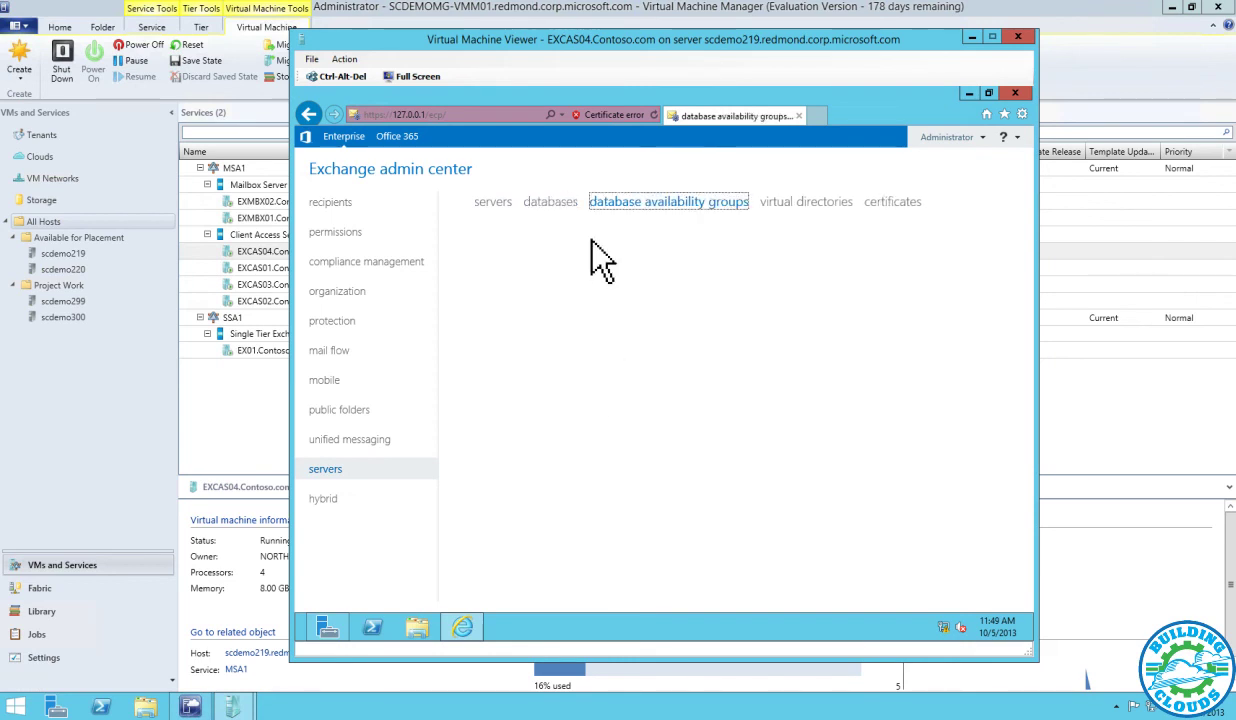
pyautogui.click(488, 202)
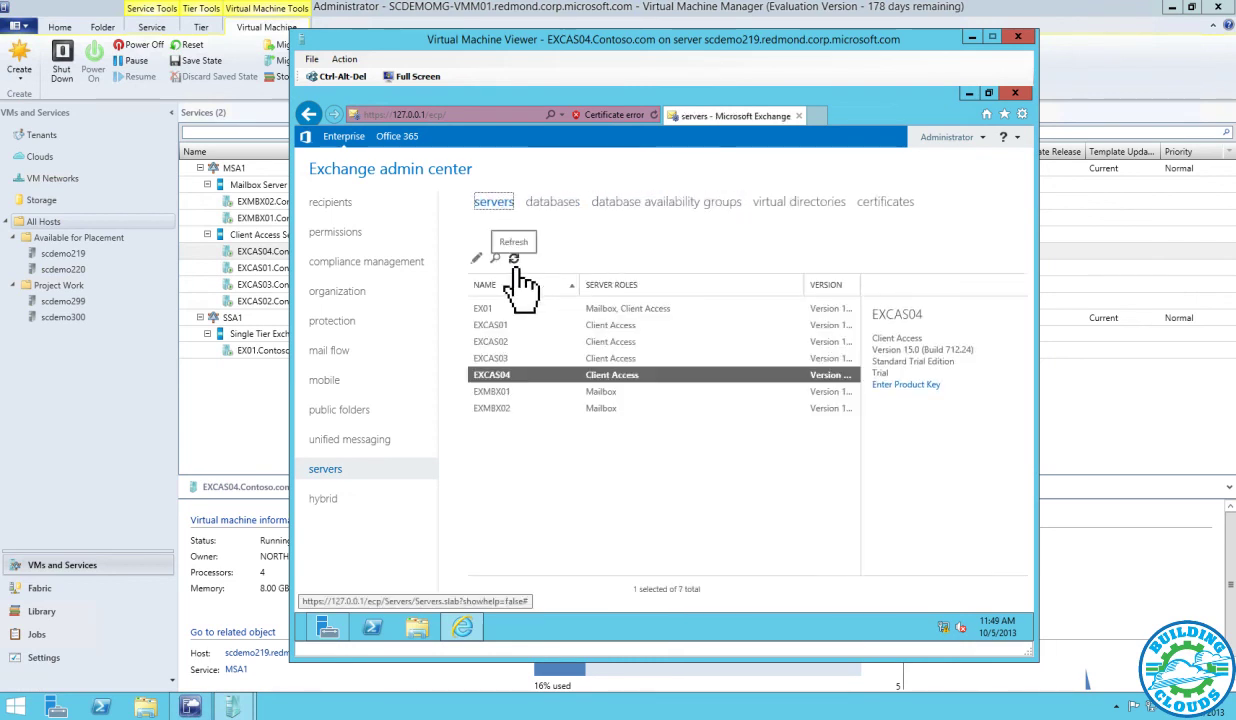